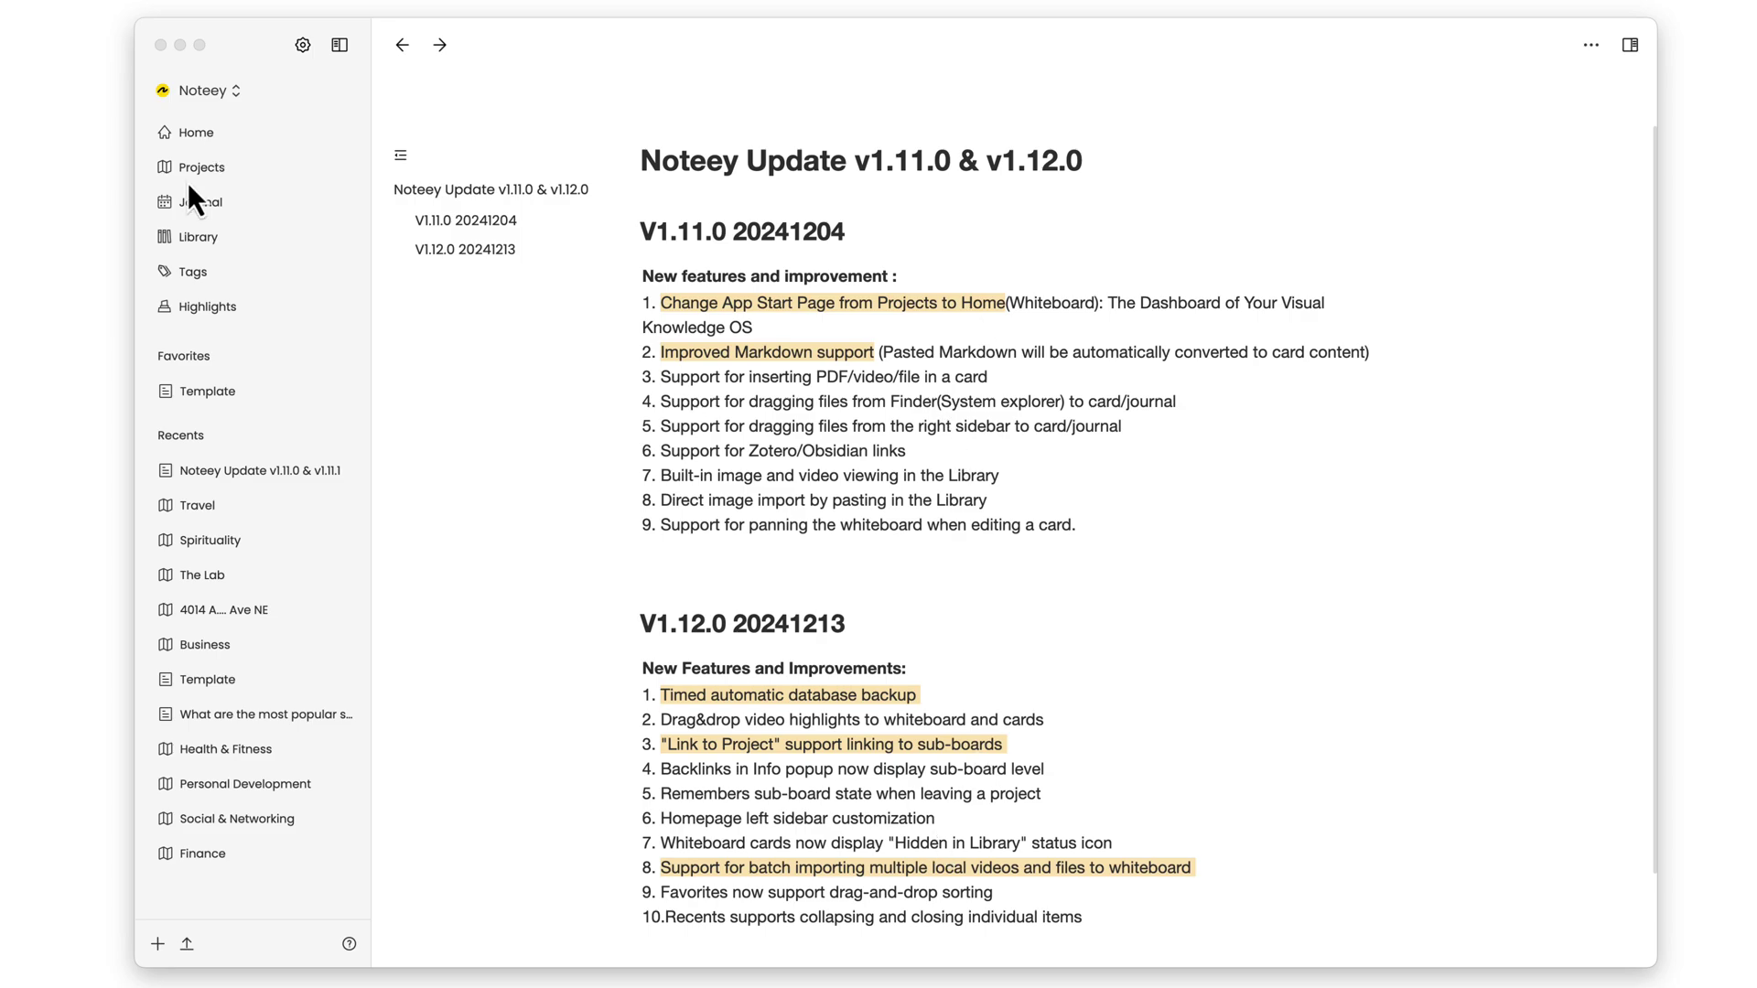
- Open the Home whiteboard and test its X and Substack quick links, closing each preview
left_click(194, 135)
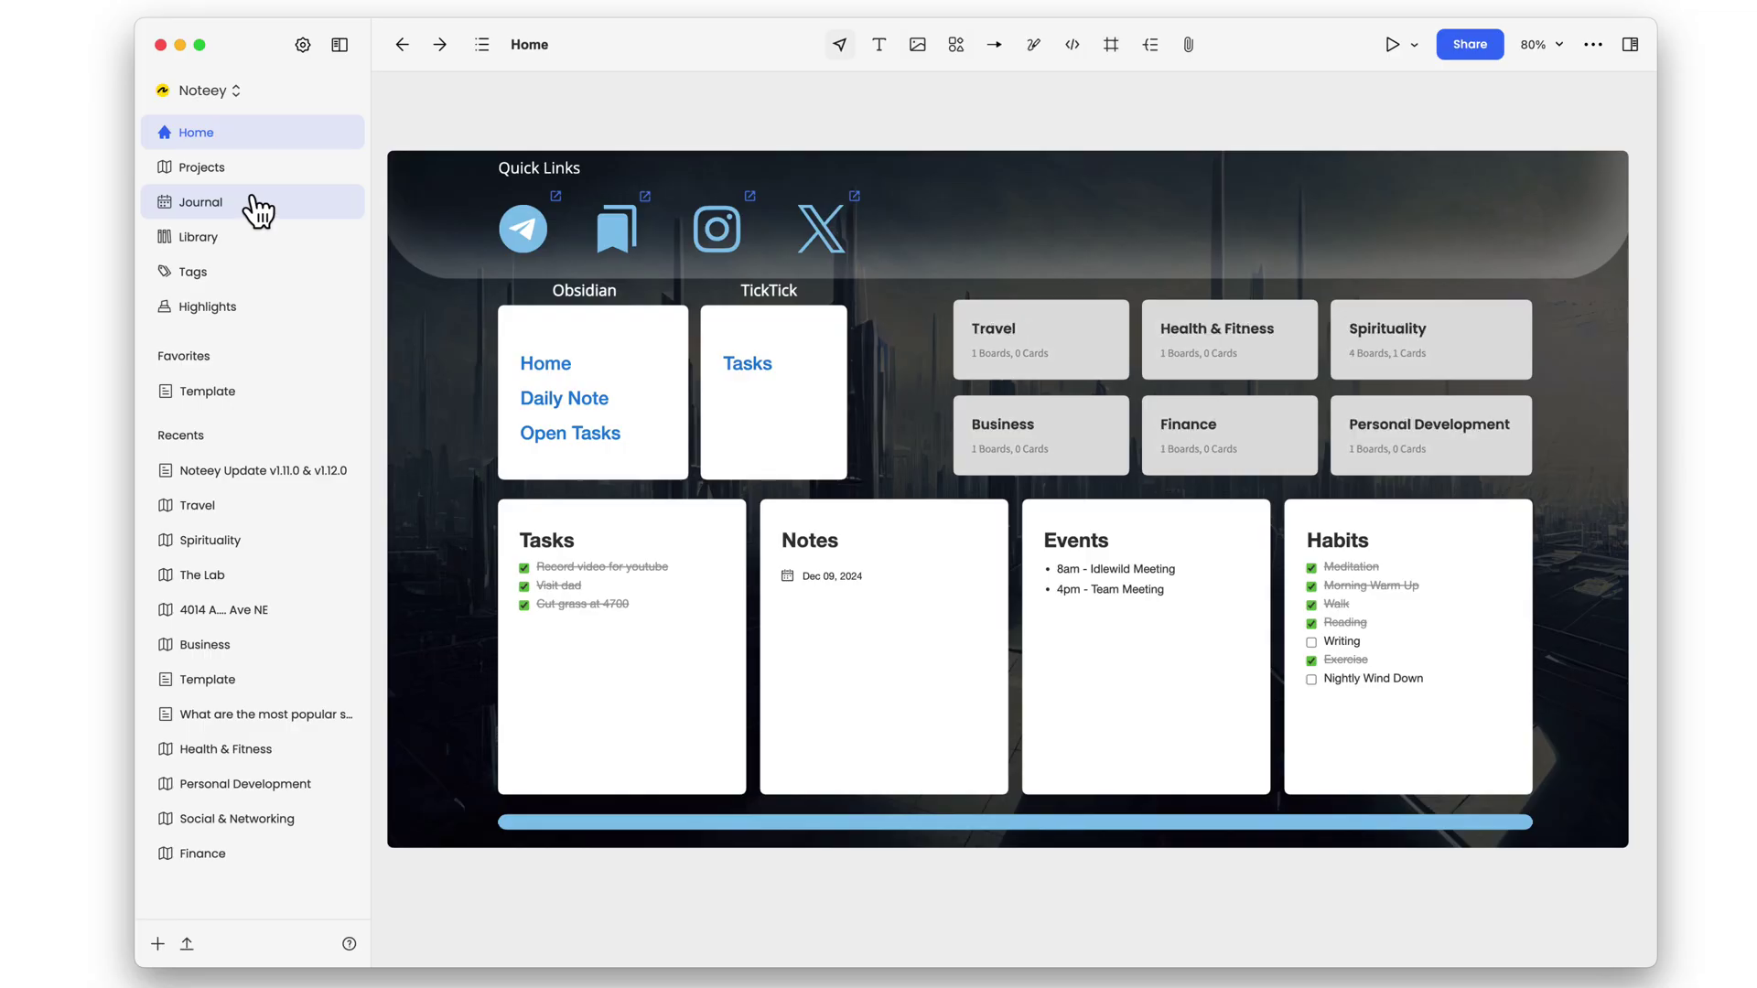
mouse_move(736, 389)
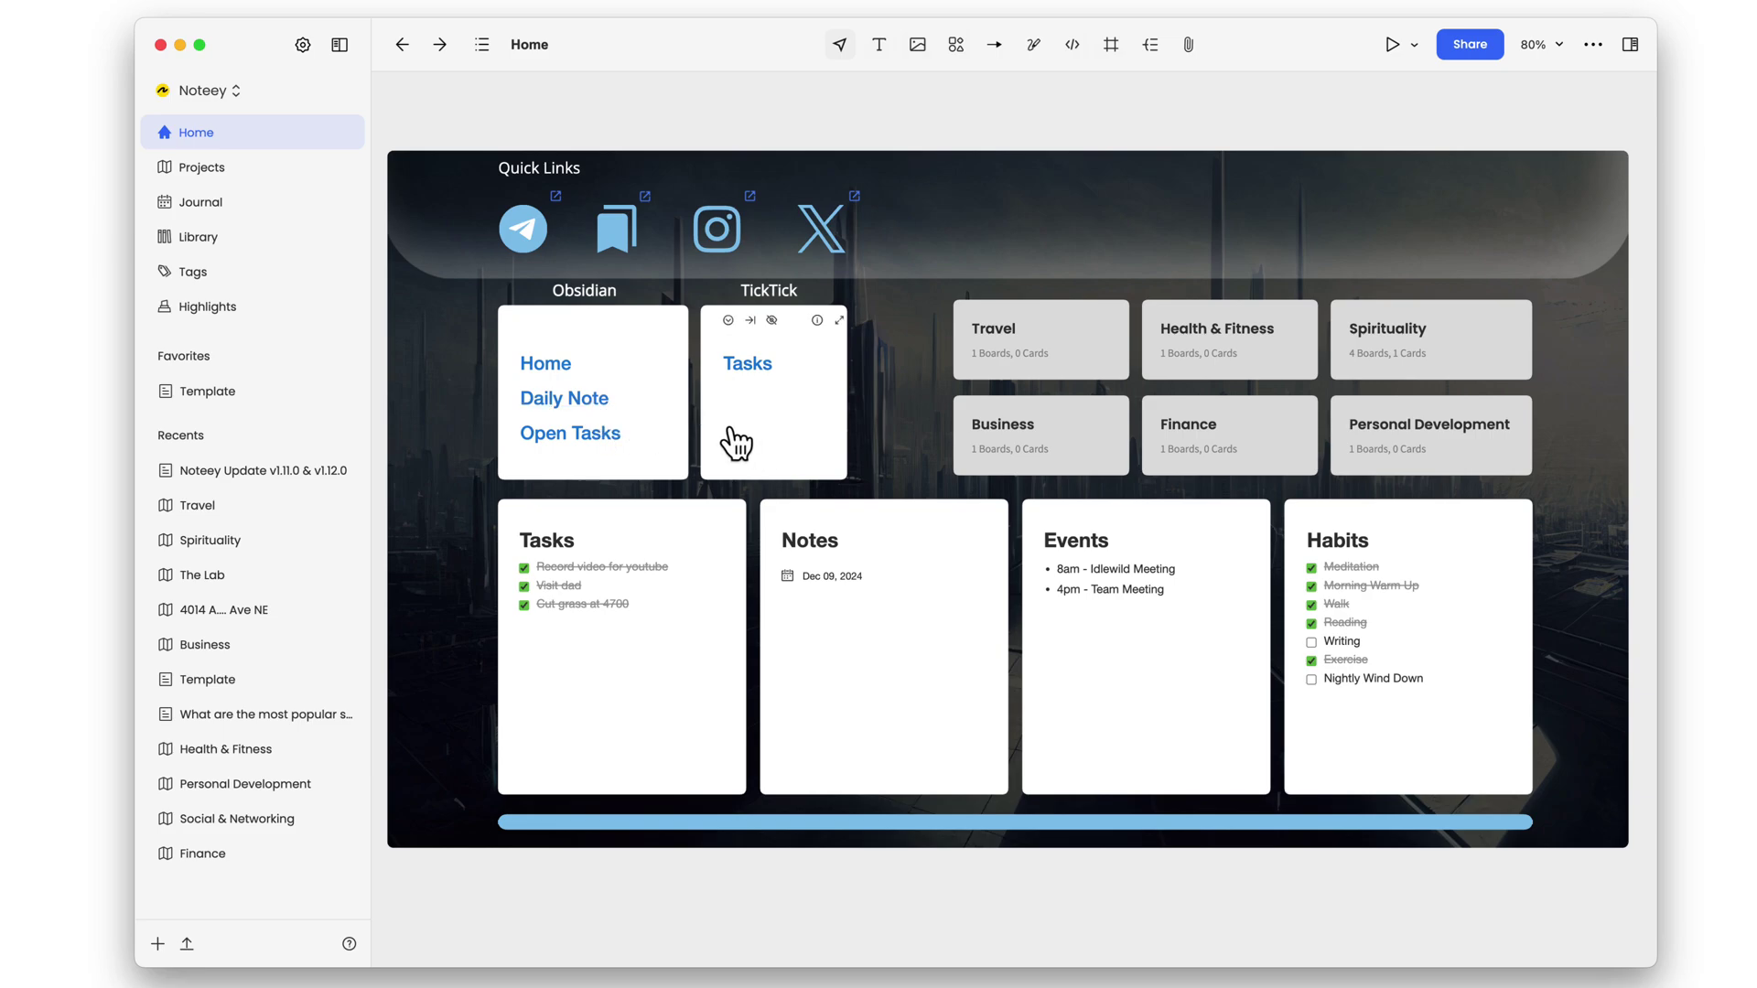
mouse_move(616, 353)
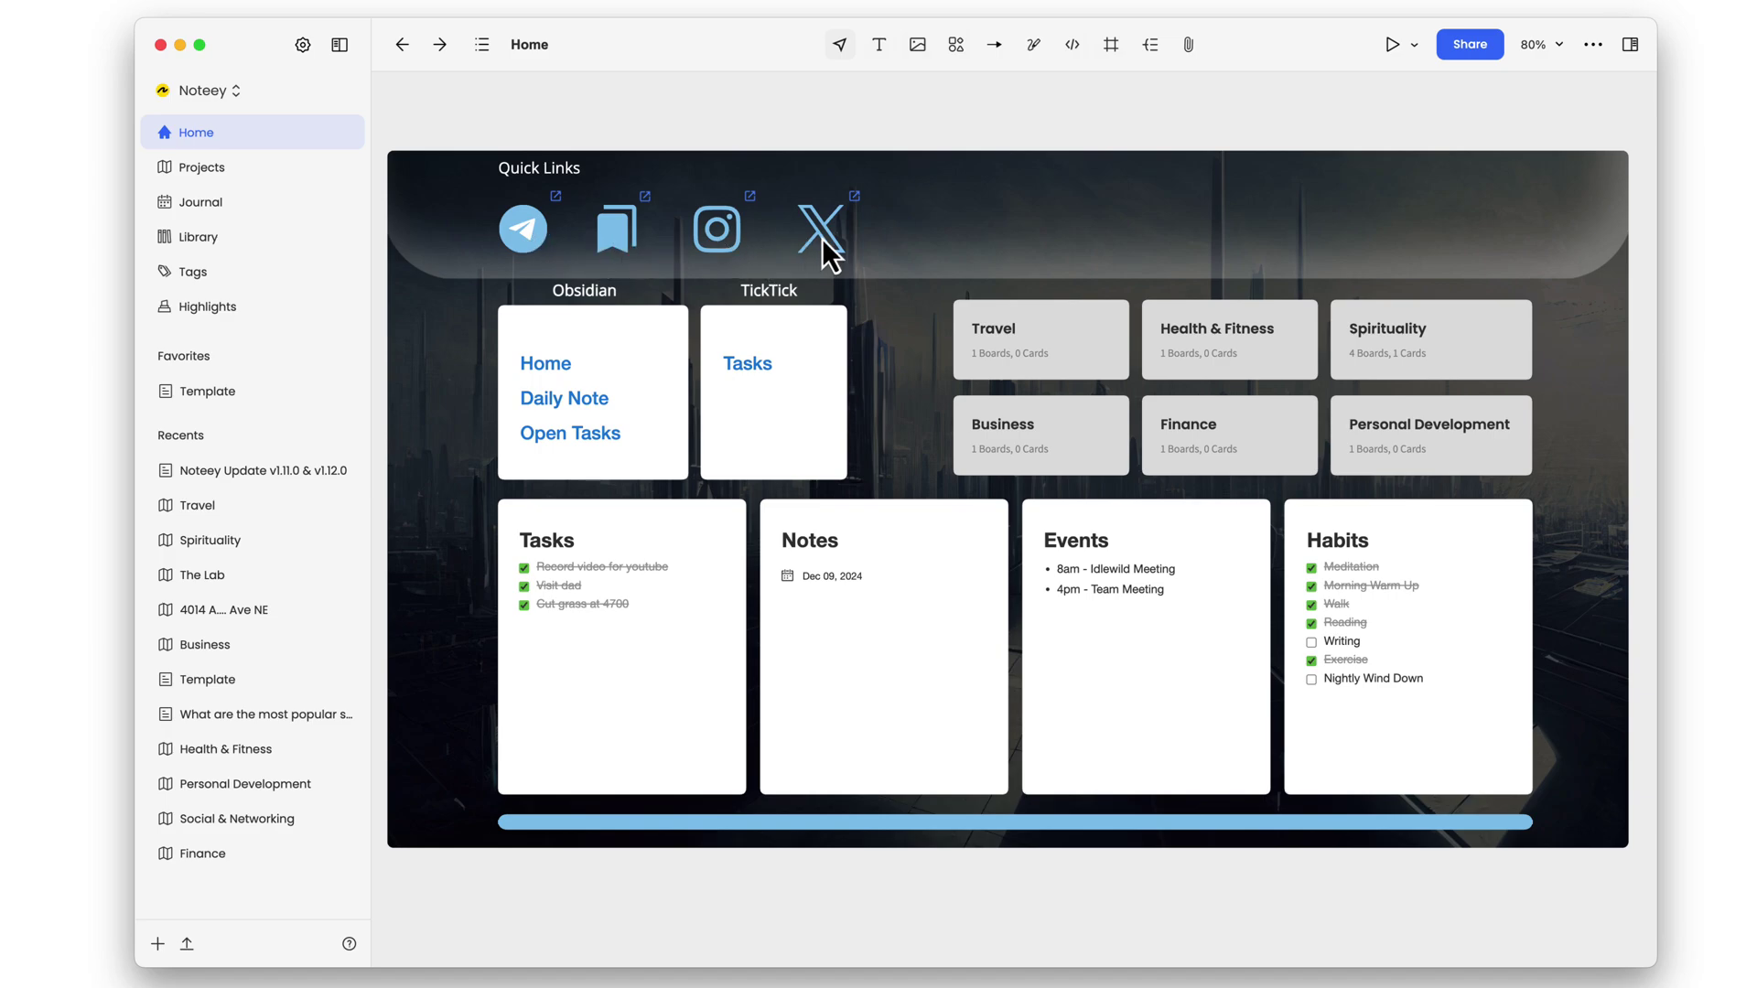
left_click(859, 200)
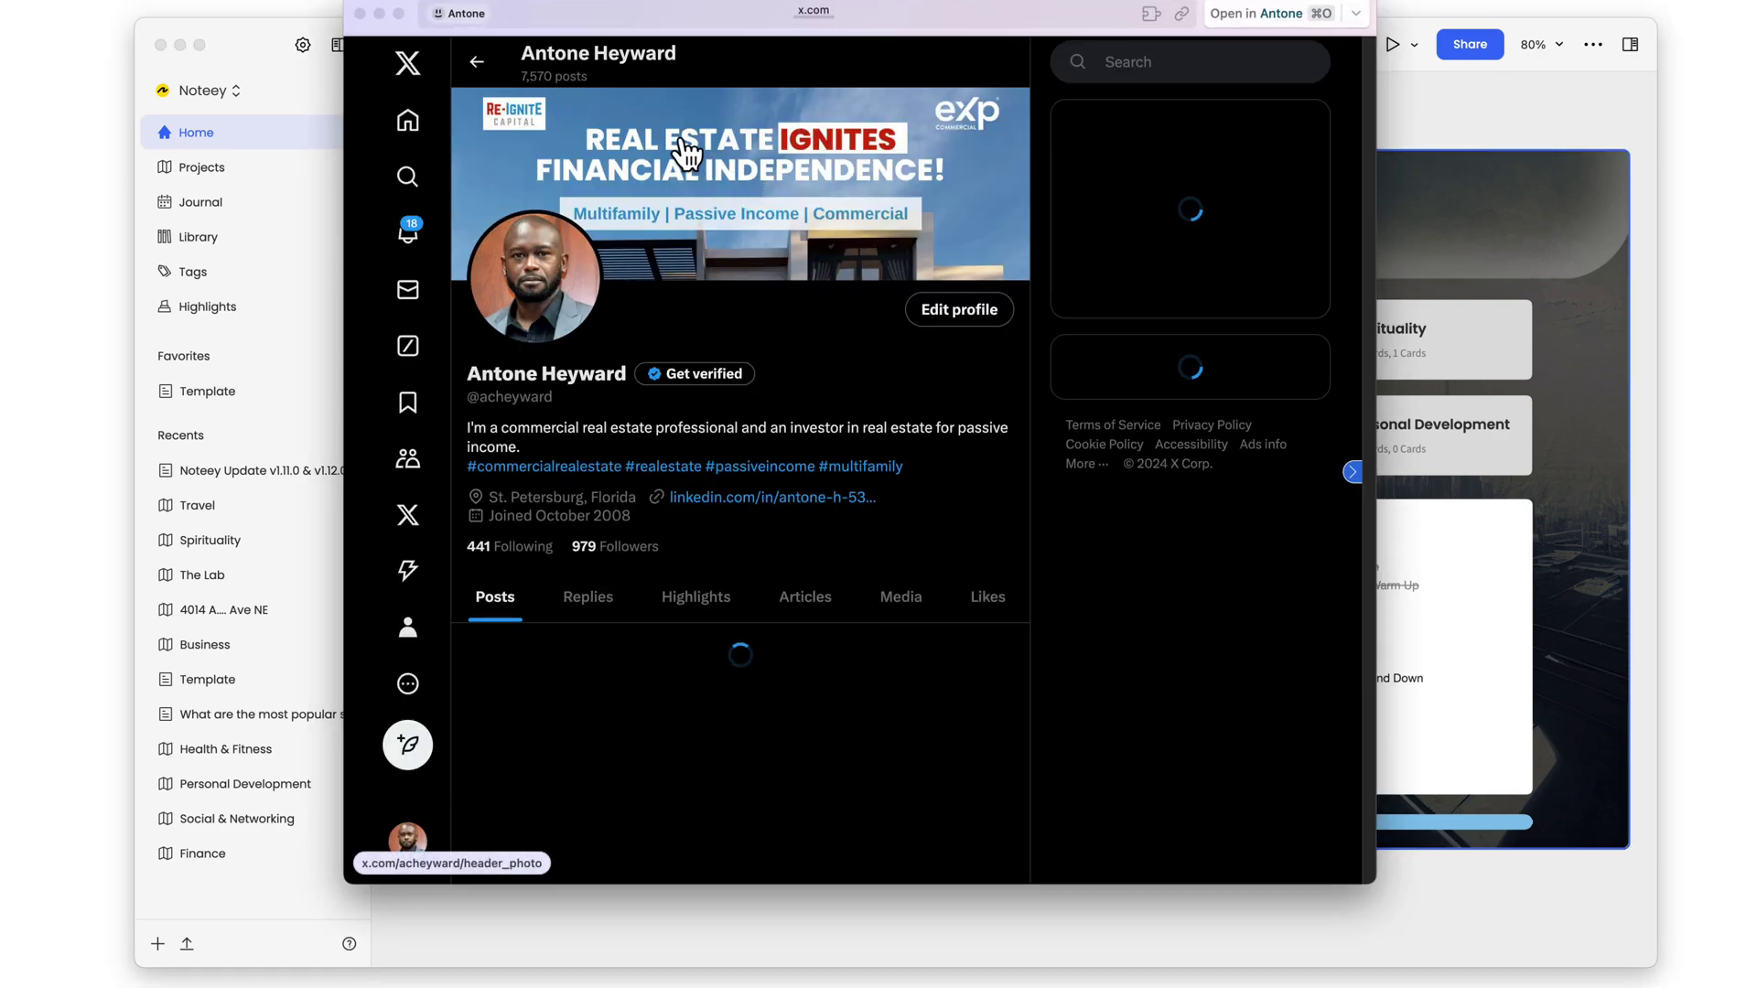
left_click(360, 12)
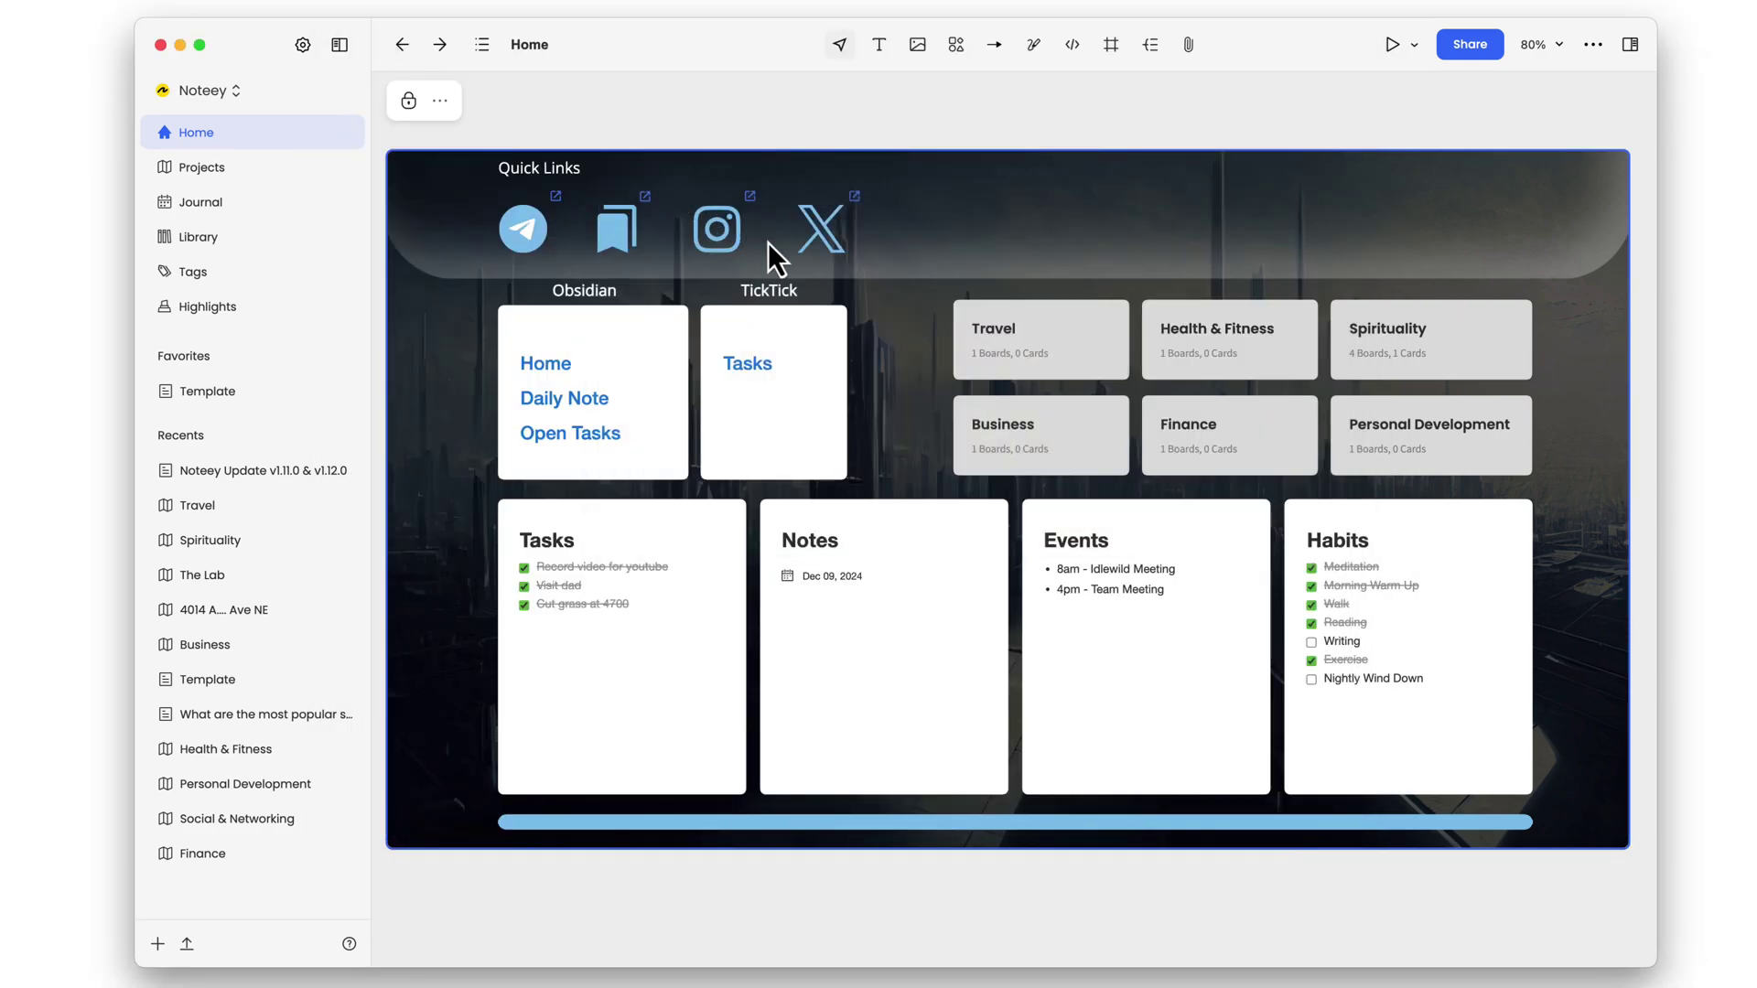
left_click(646, 197)
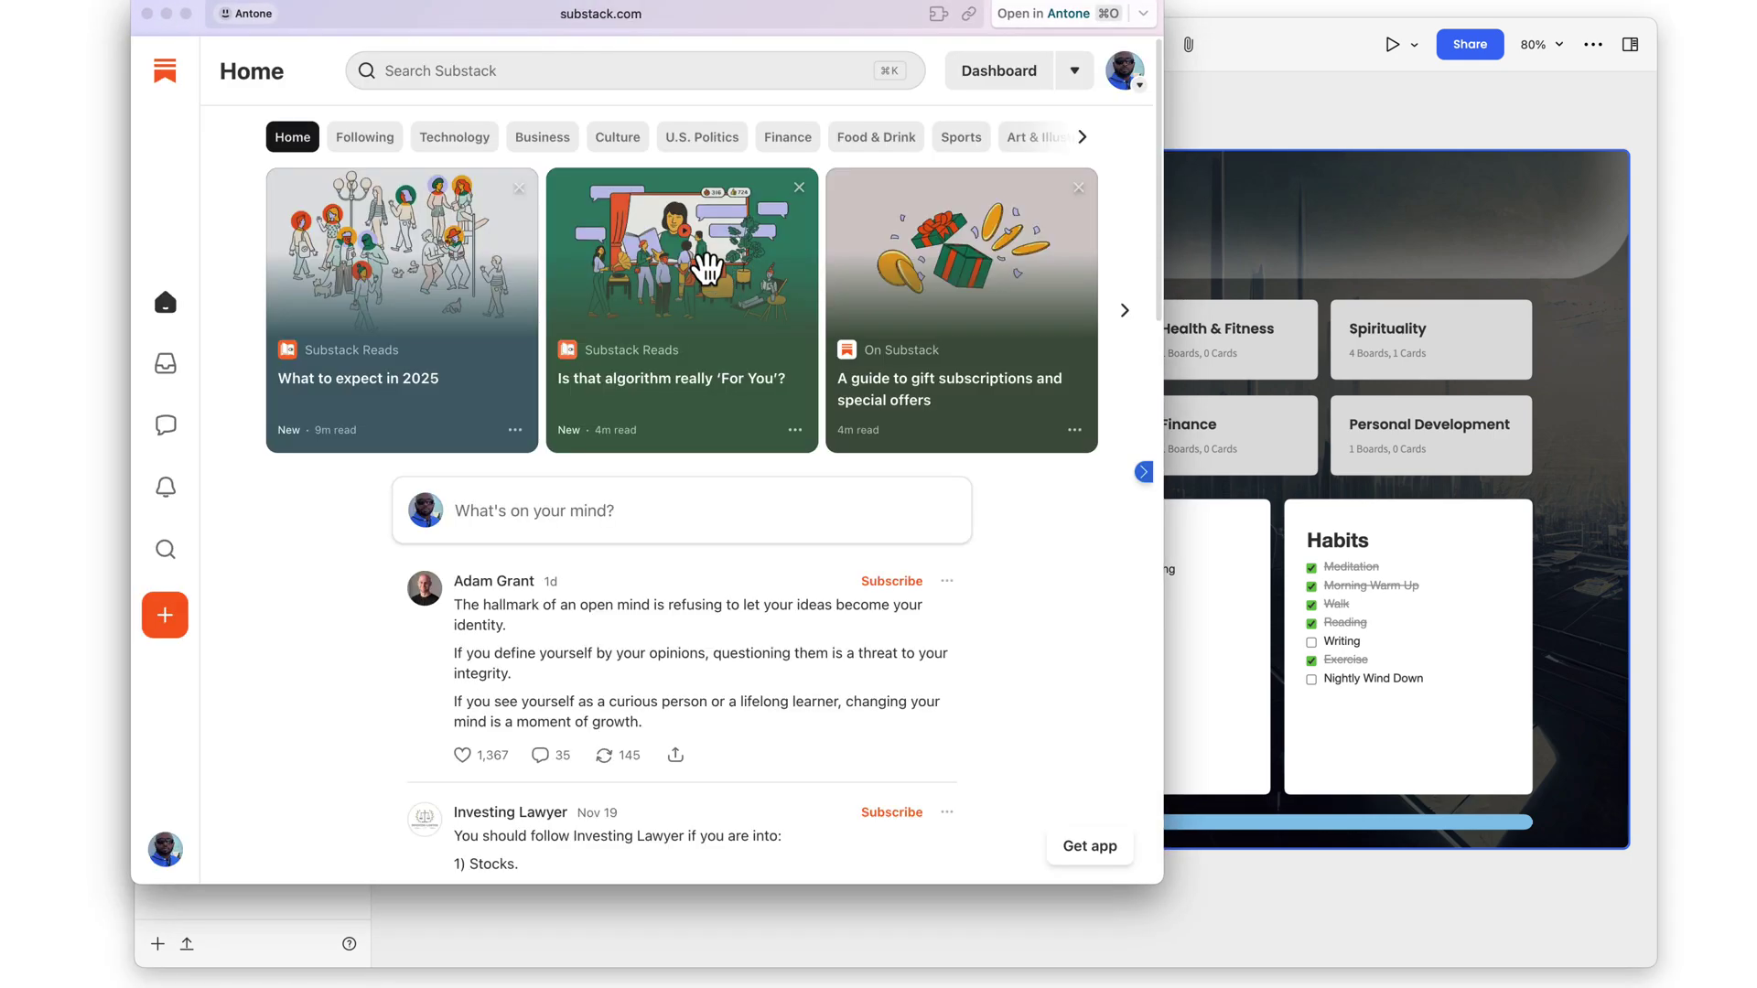
left_click(146, 14)
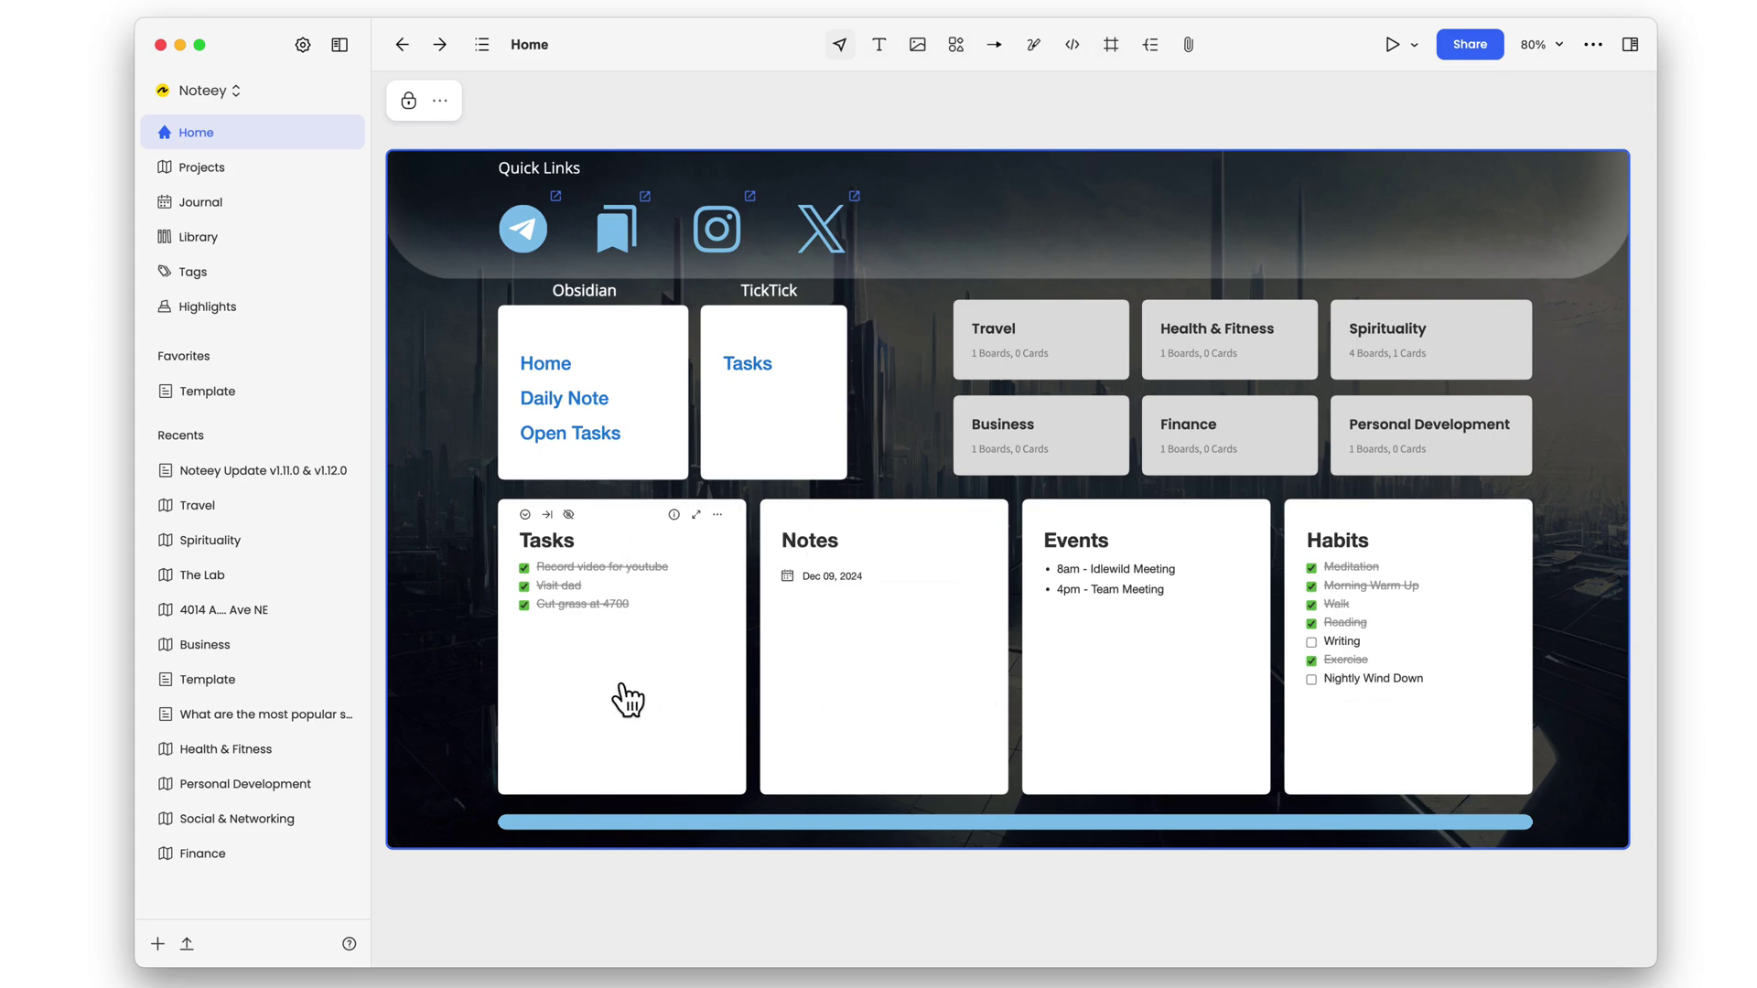
- View the Dec 09, 2024 journal entry linked in the Notes card and close it
left_click(828, 580)
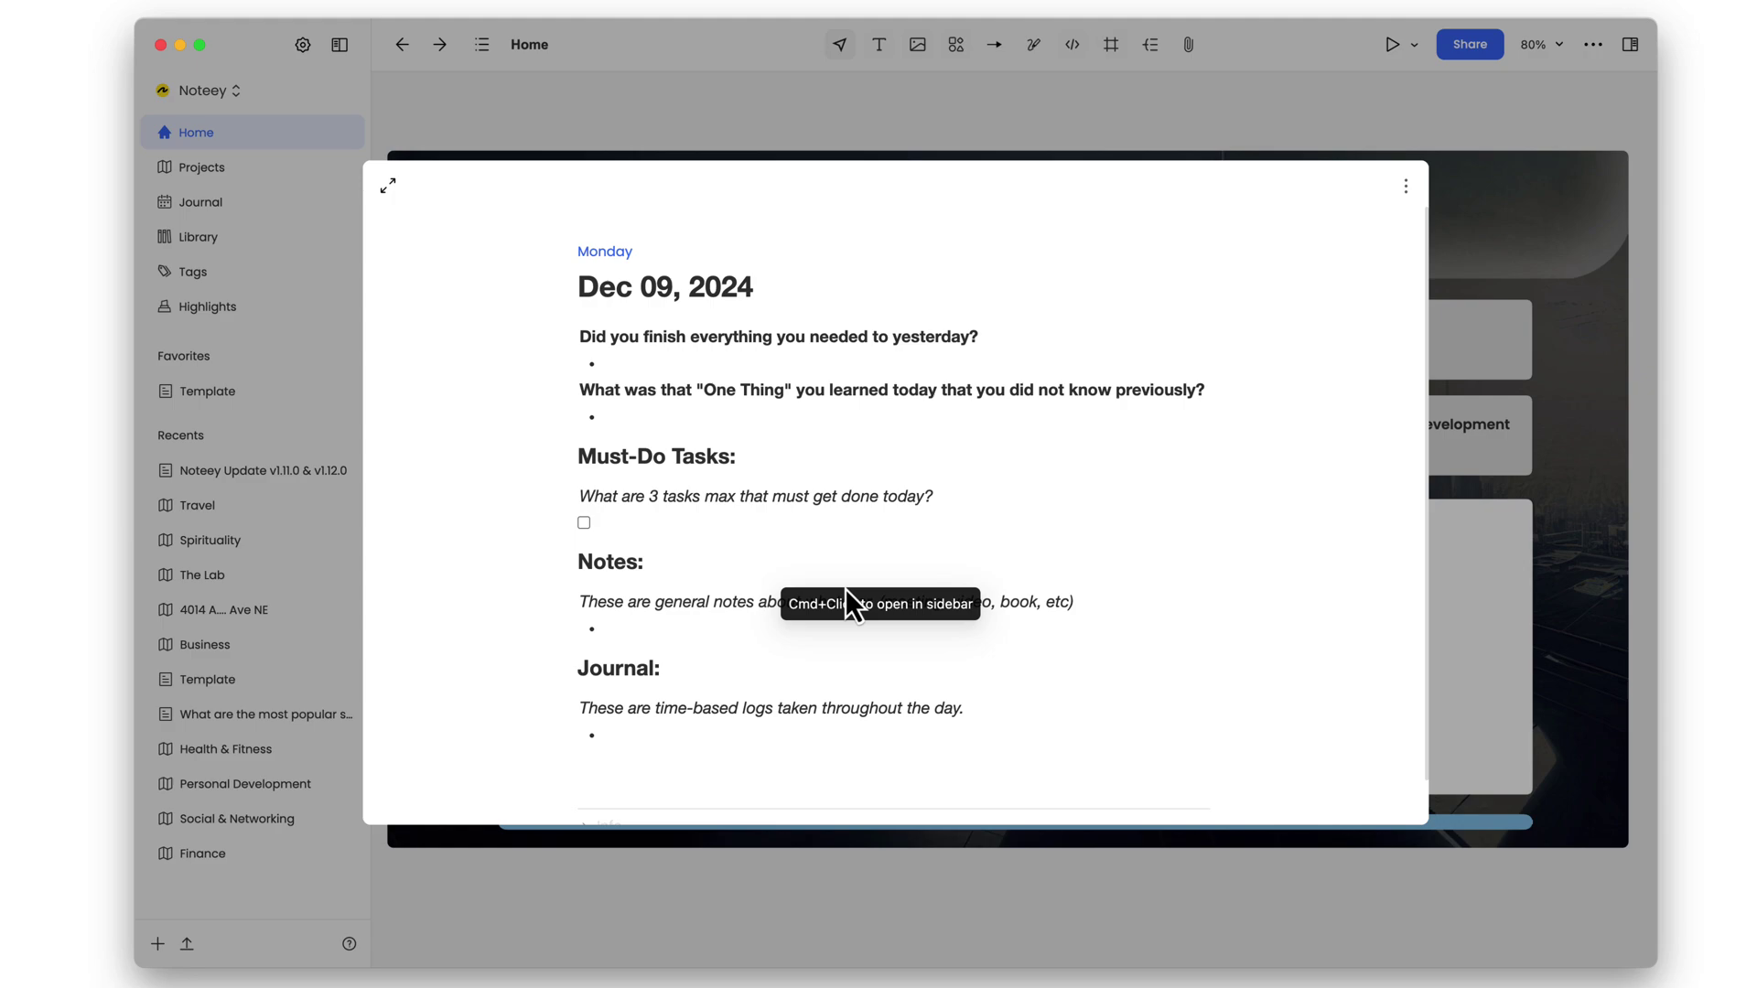
left_click(1519, 494)
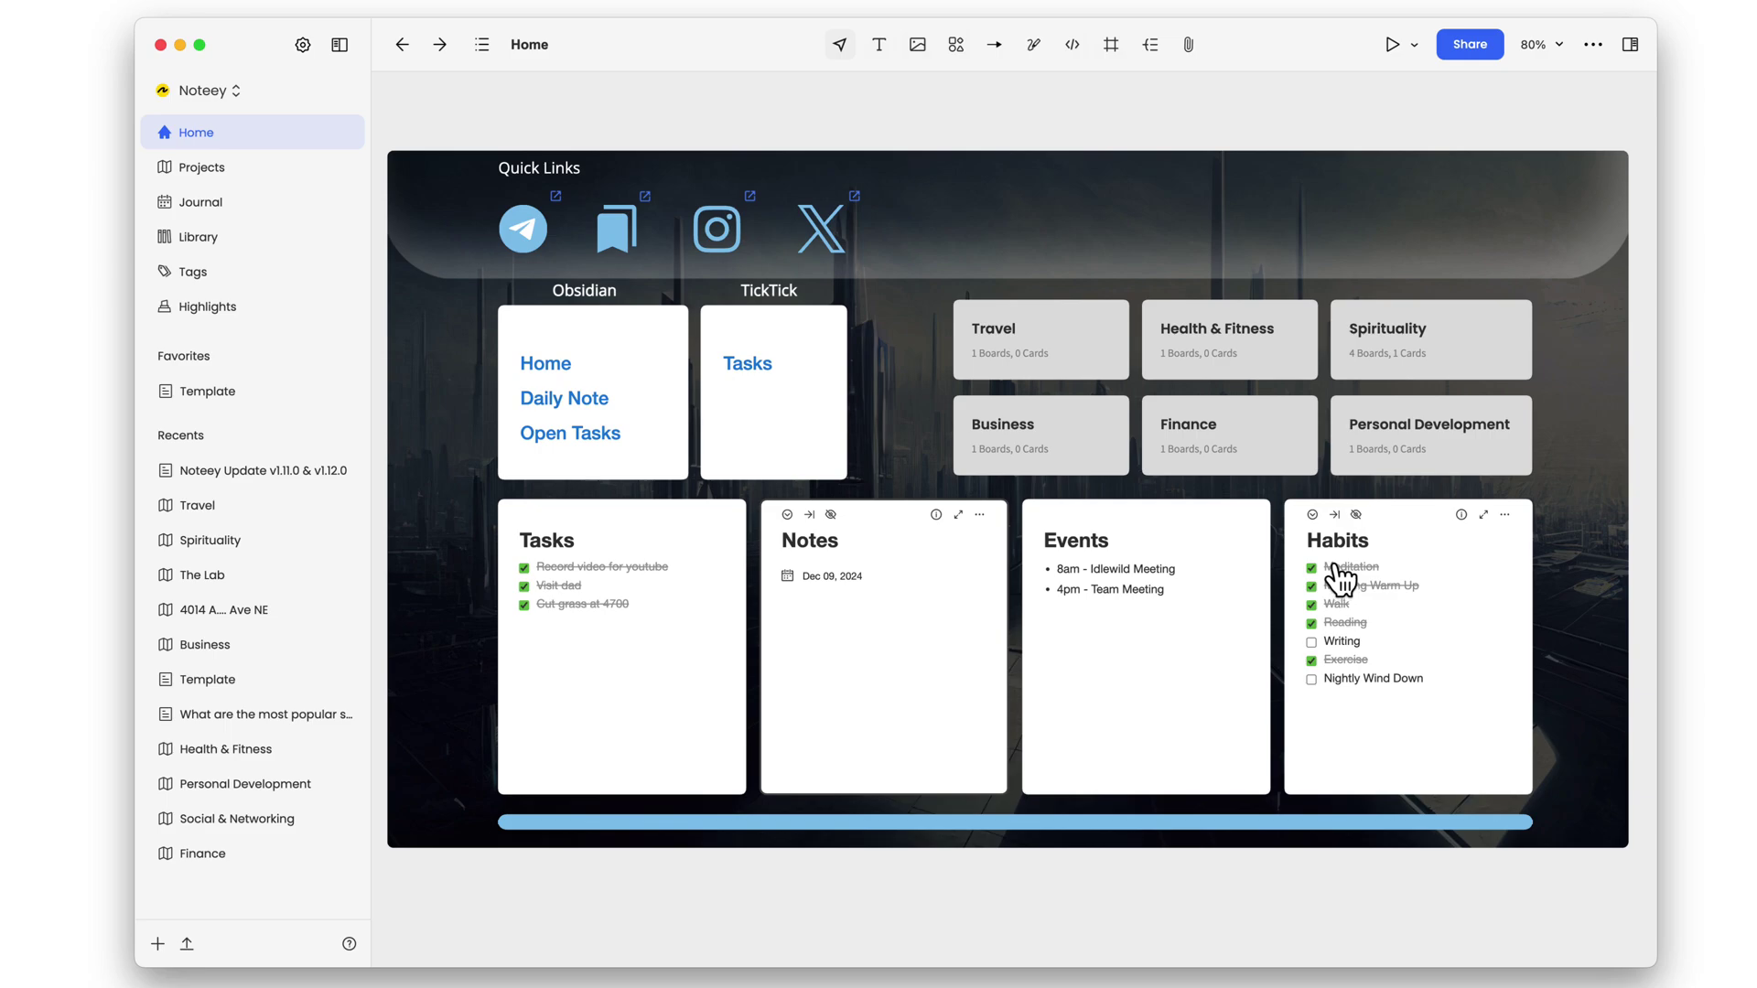
- Examine the actions available for the locked background image on the Home whiteboard
left_click(1215, 202)
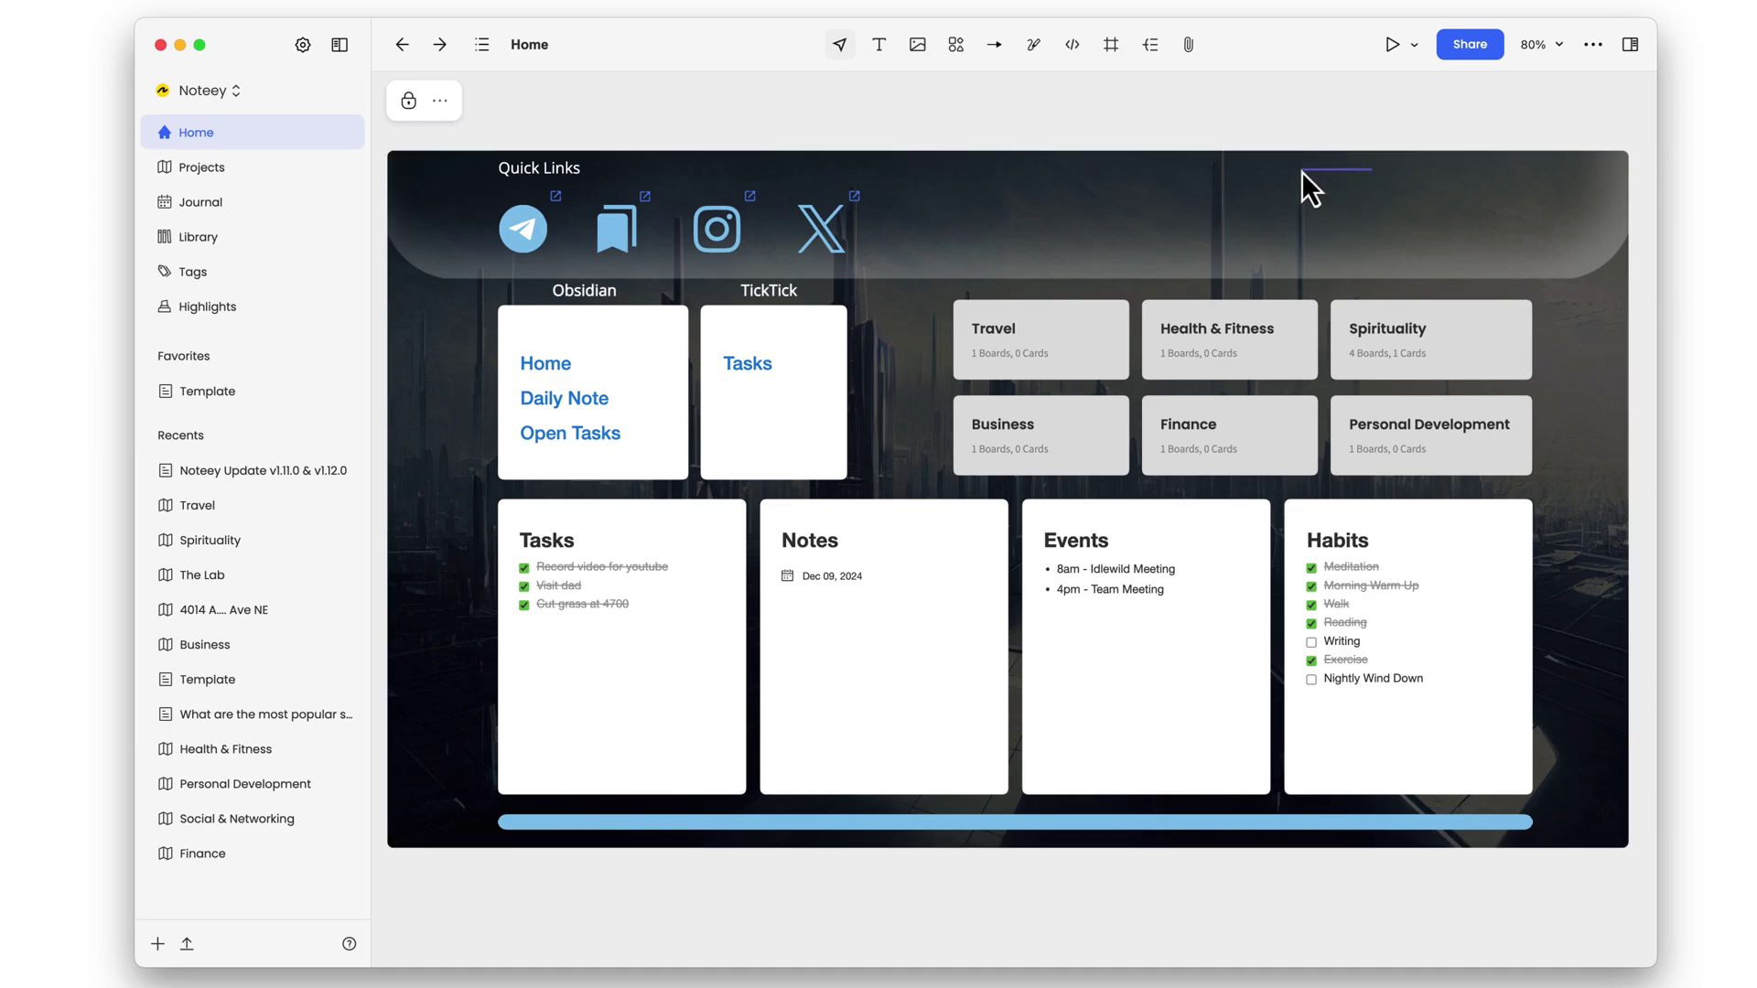
right_click(1329, 189)
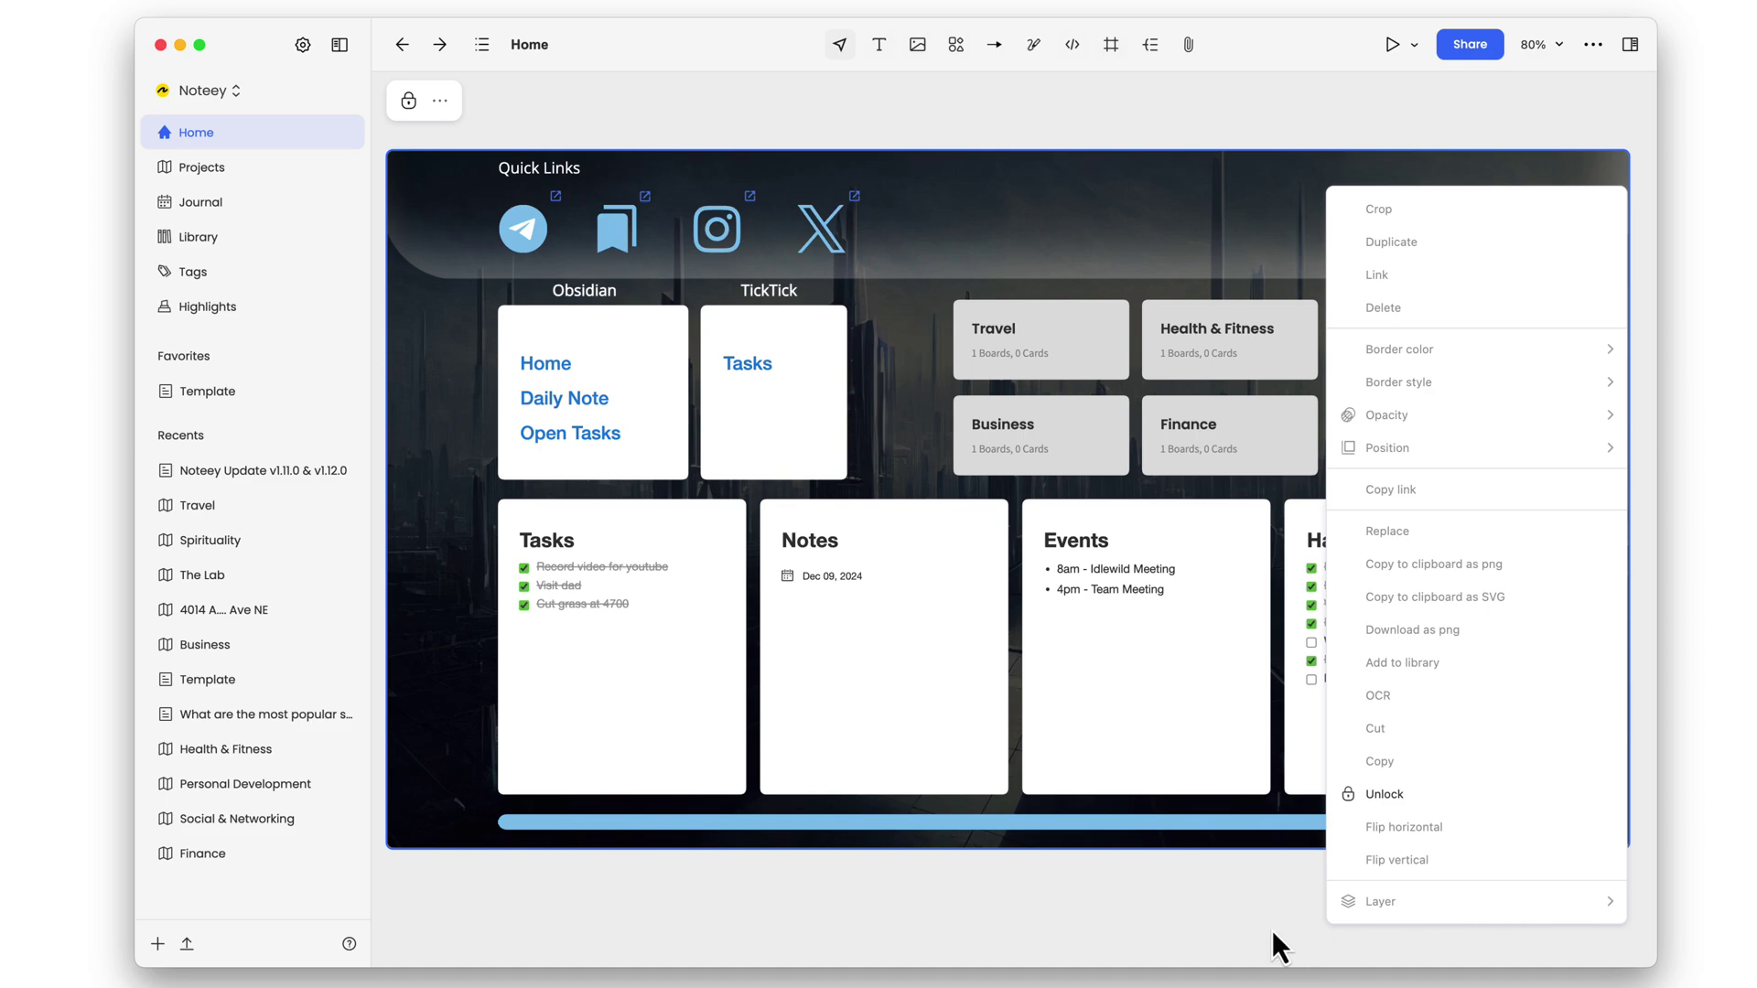
left_click(1331, 900)
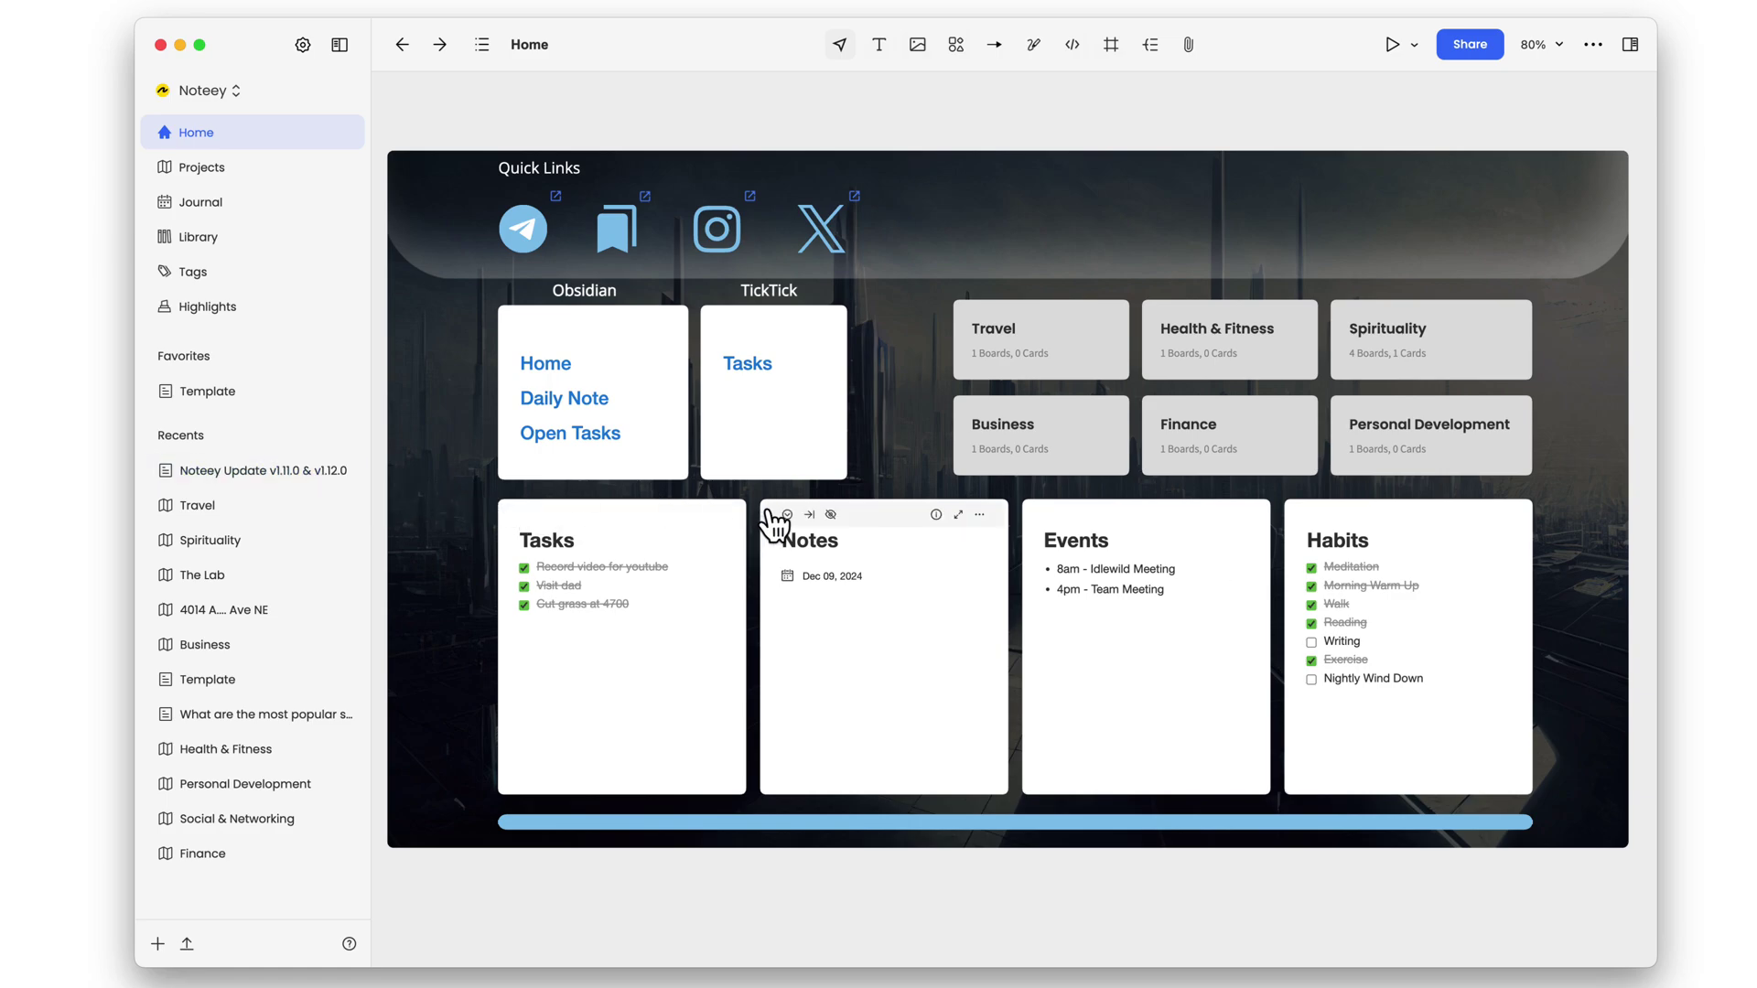
- Open the app settings and review the Backup & Restore options for database and full backups
left_click(302, 45)
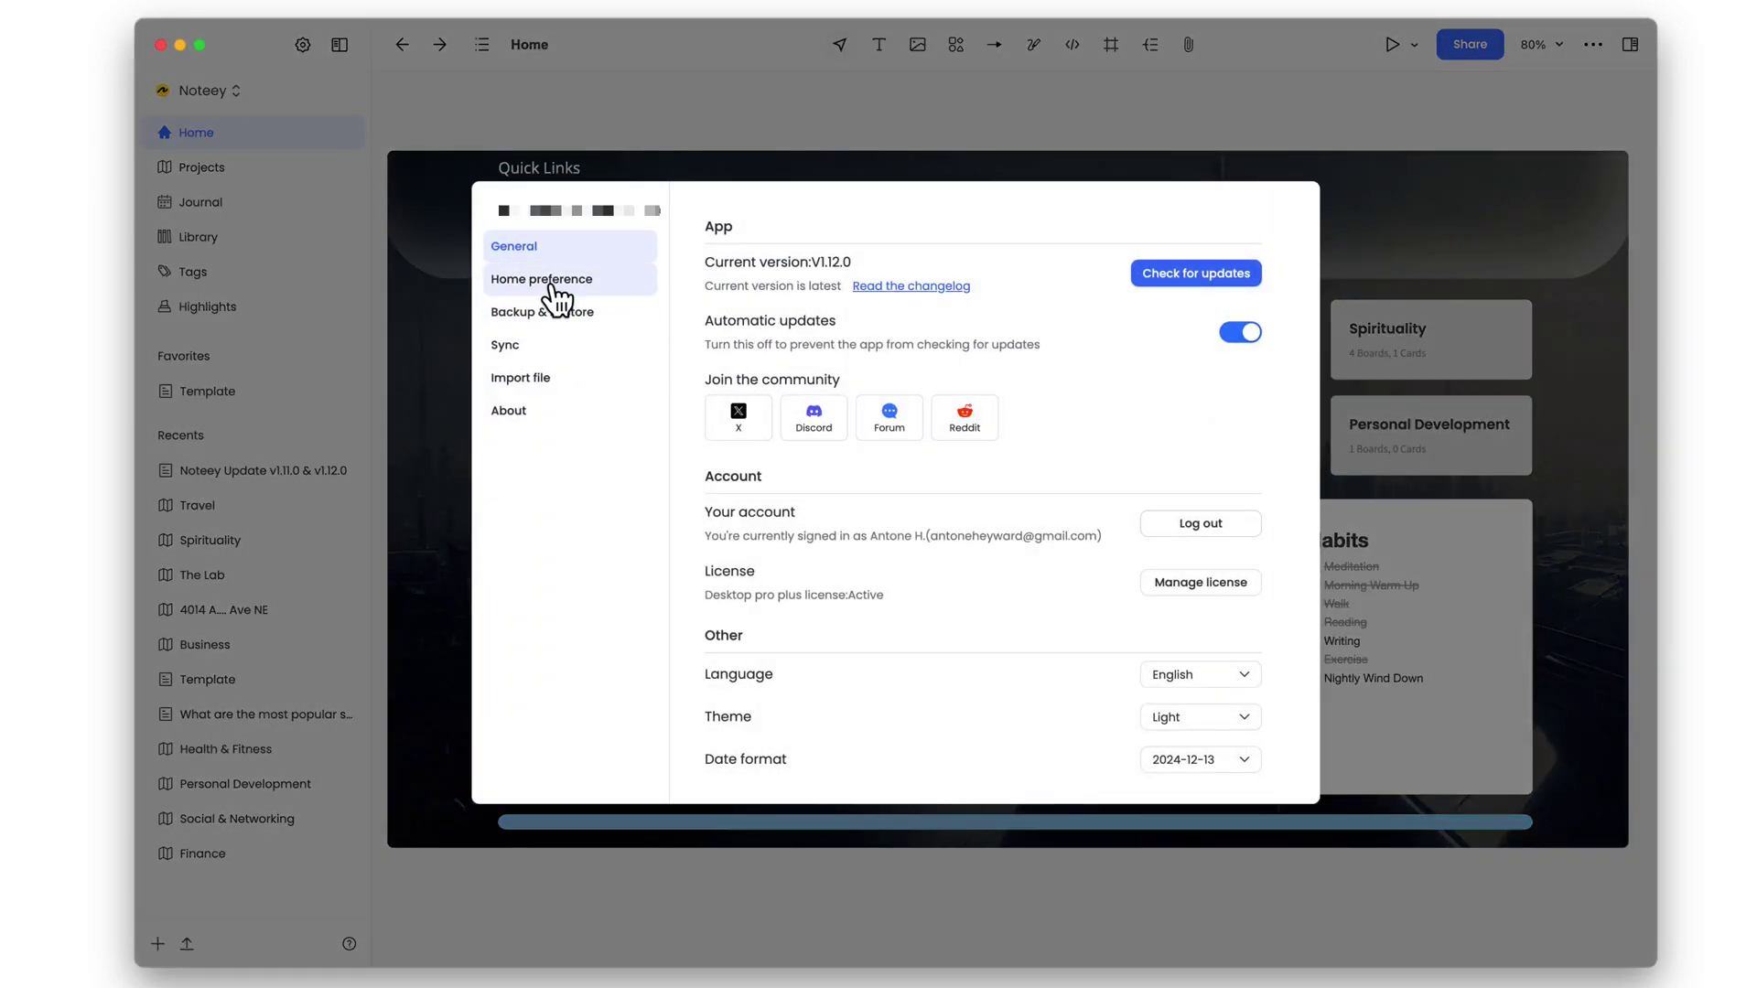
left_click(554, 313)
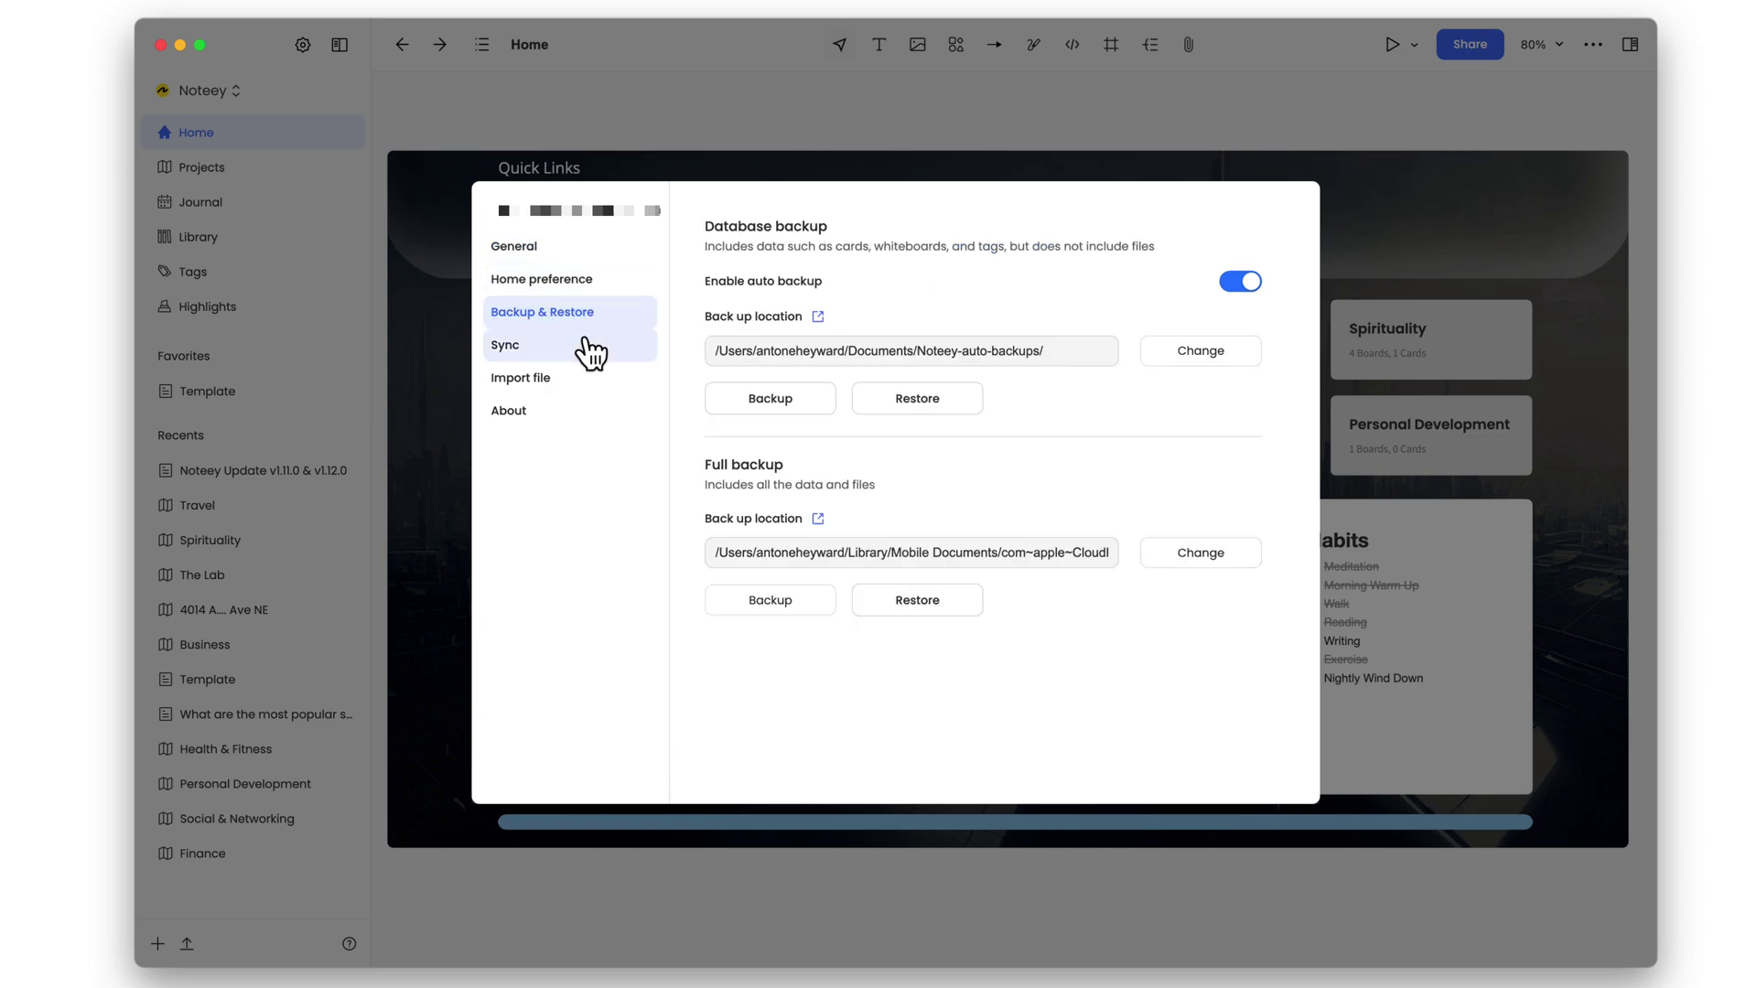
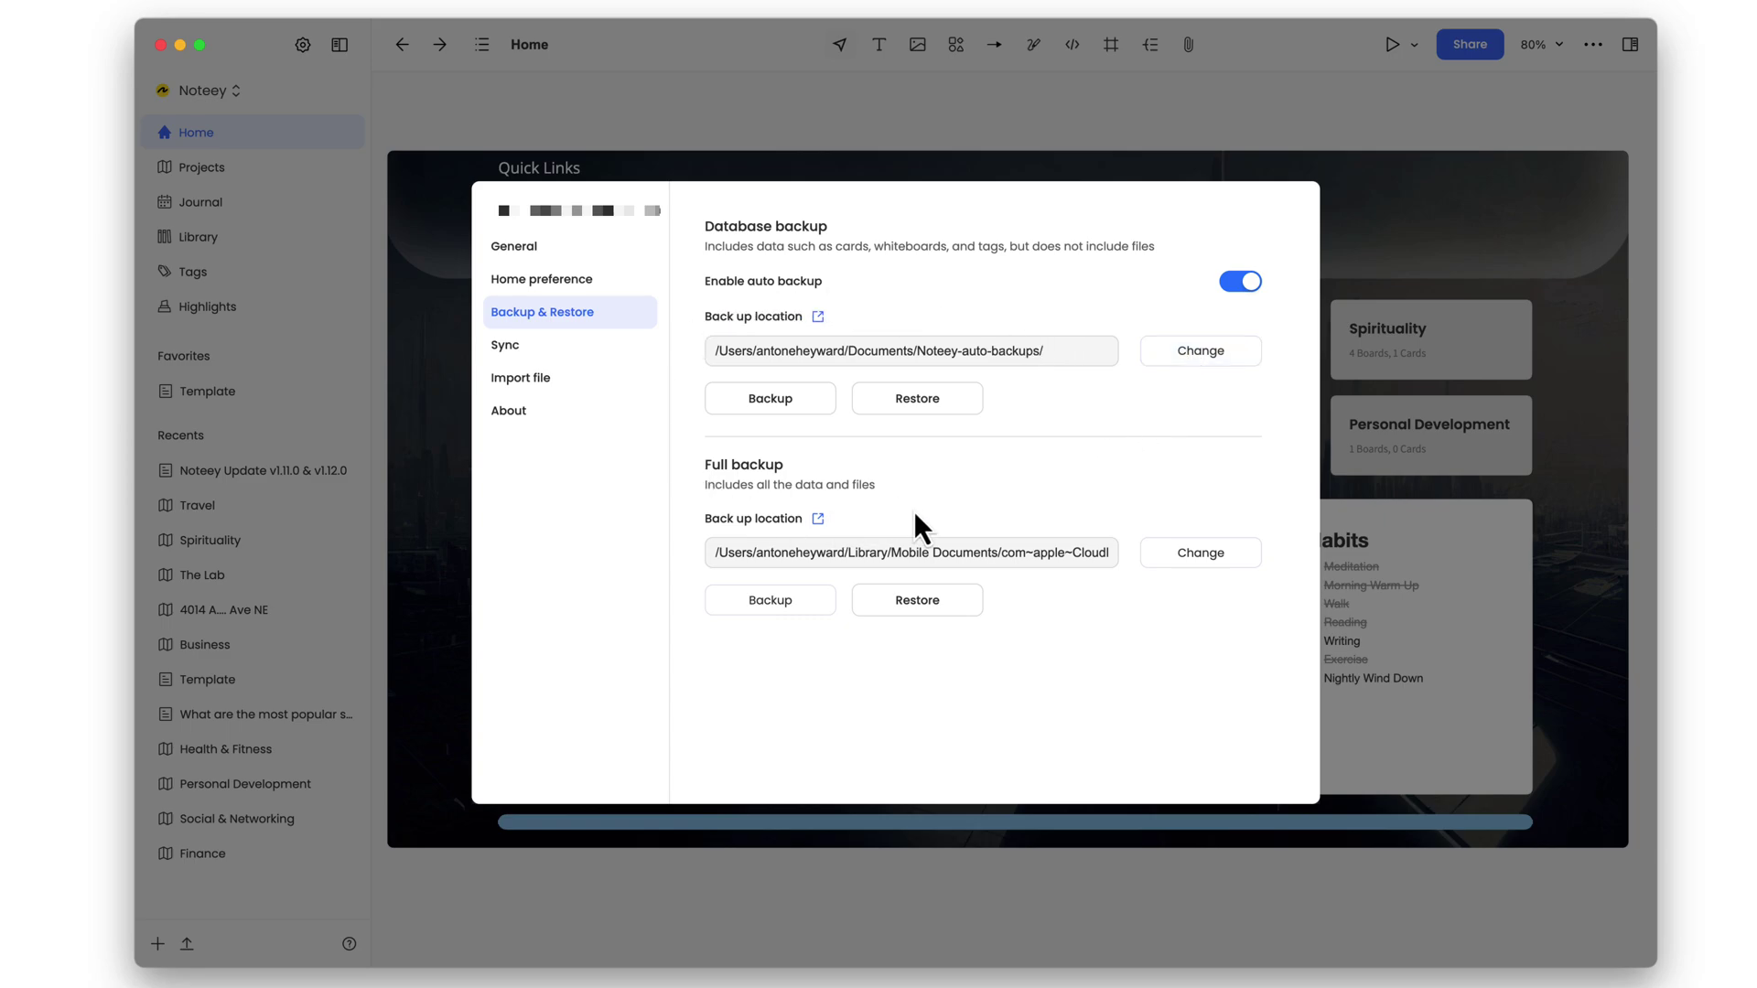
- In the Home preference settings, hide Home (Whiteboard), Journal, Tags, Highlights, Favorites and Recents, and save the changes
left_click(554, 288)
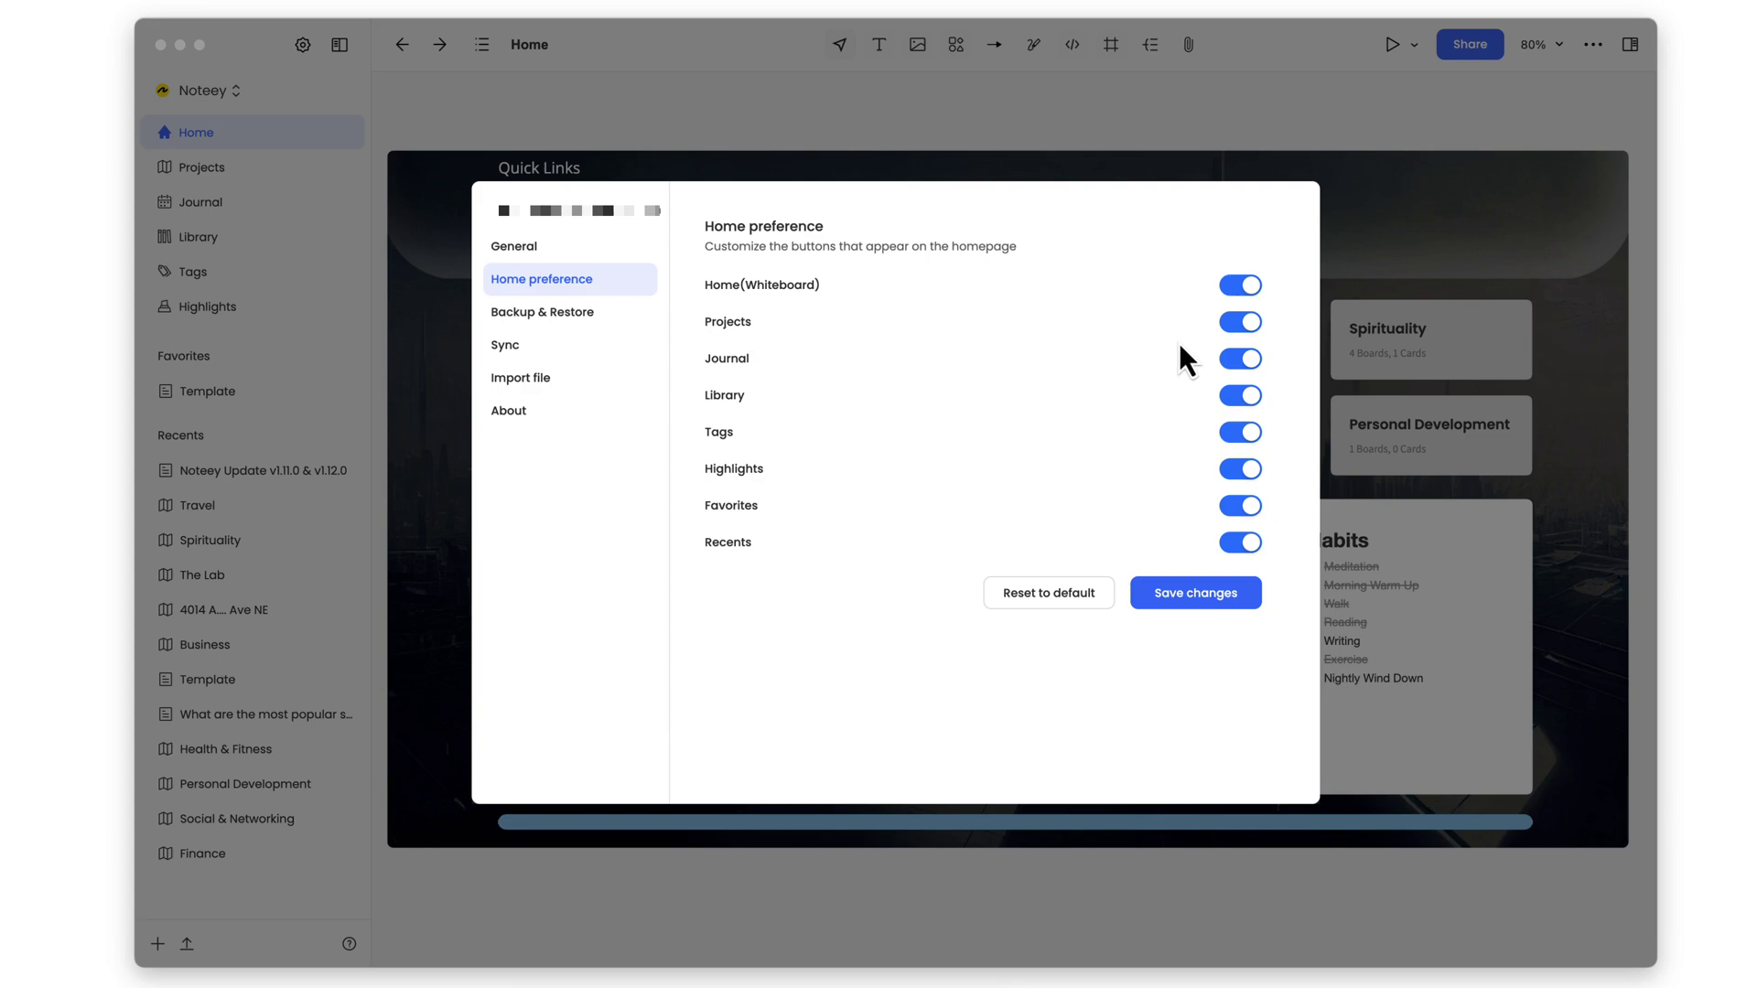
left_click(1244, 398)
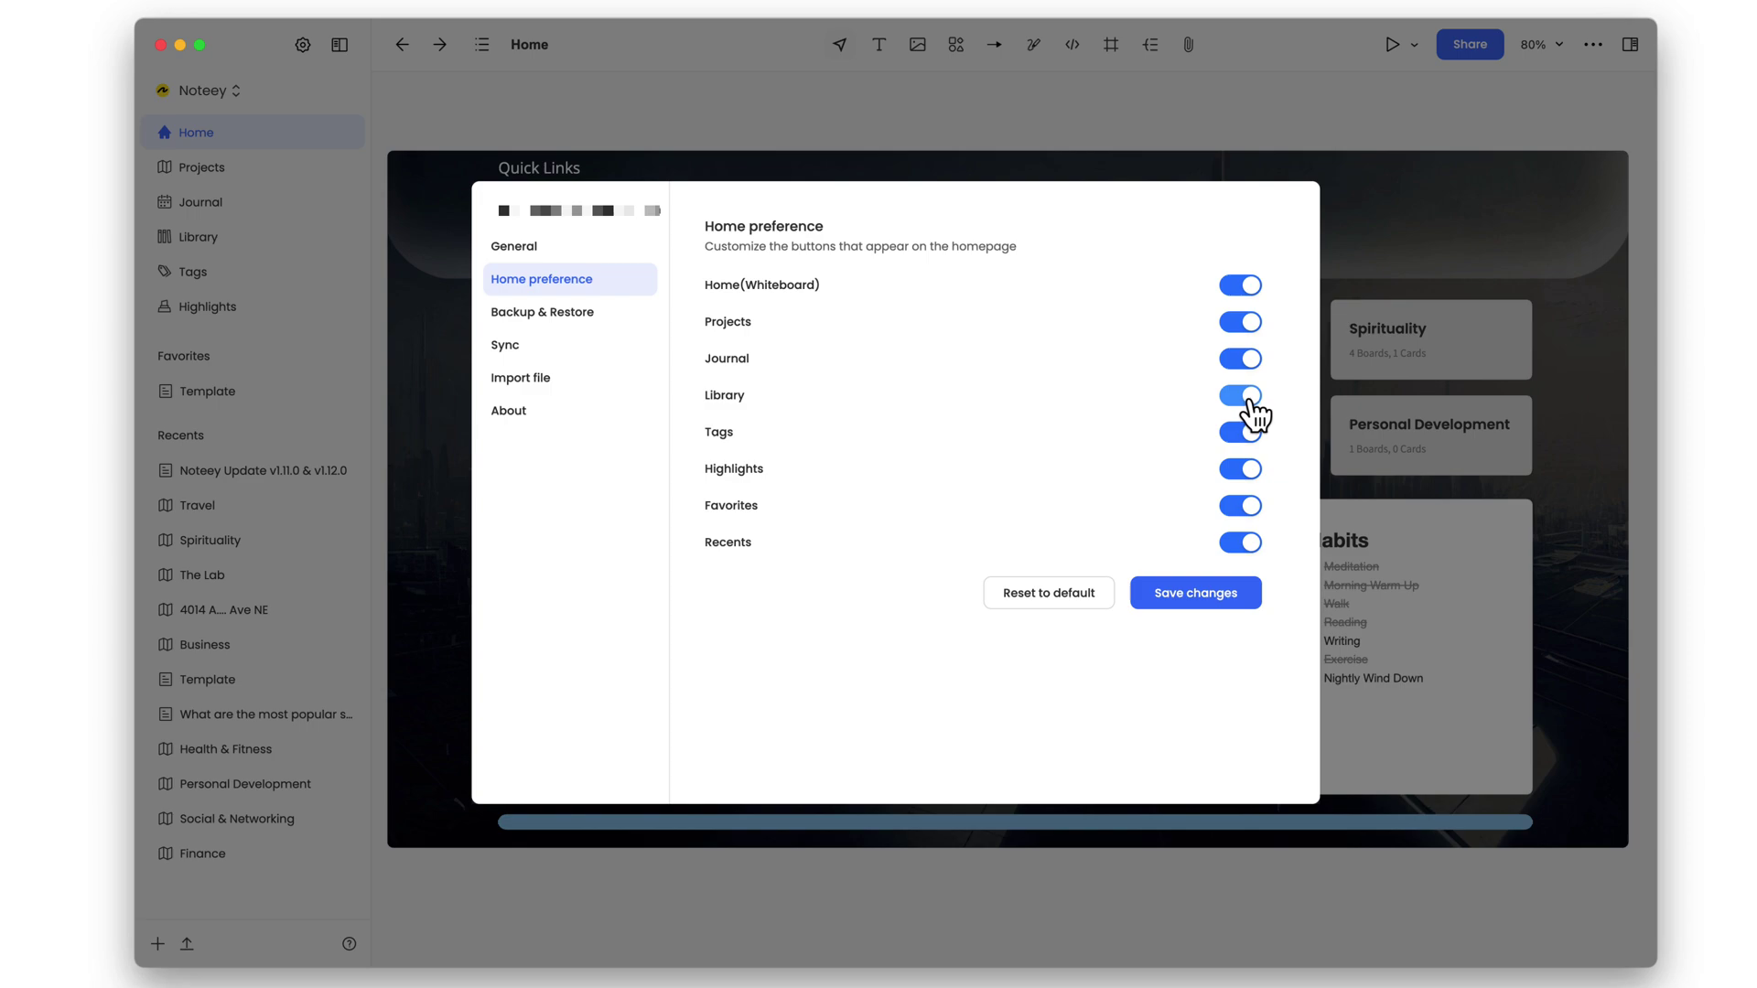
left_click(1246, 331)
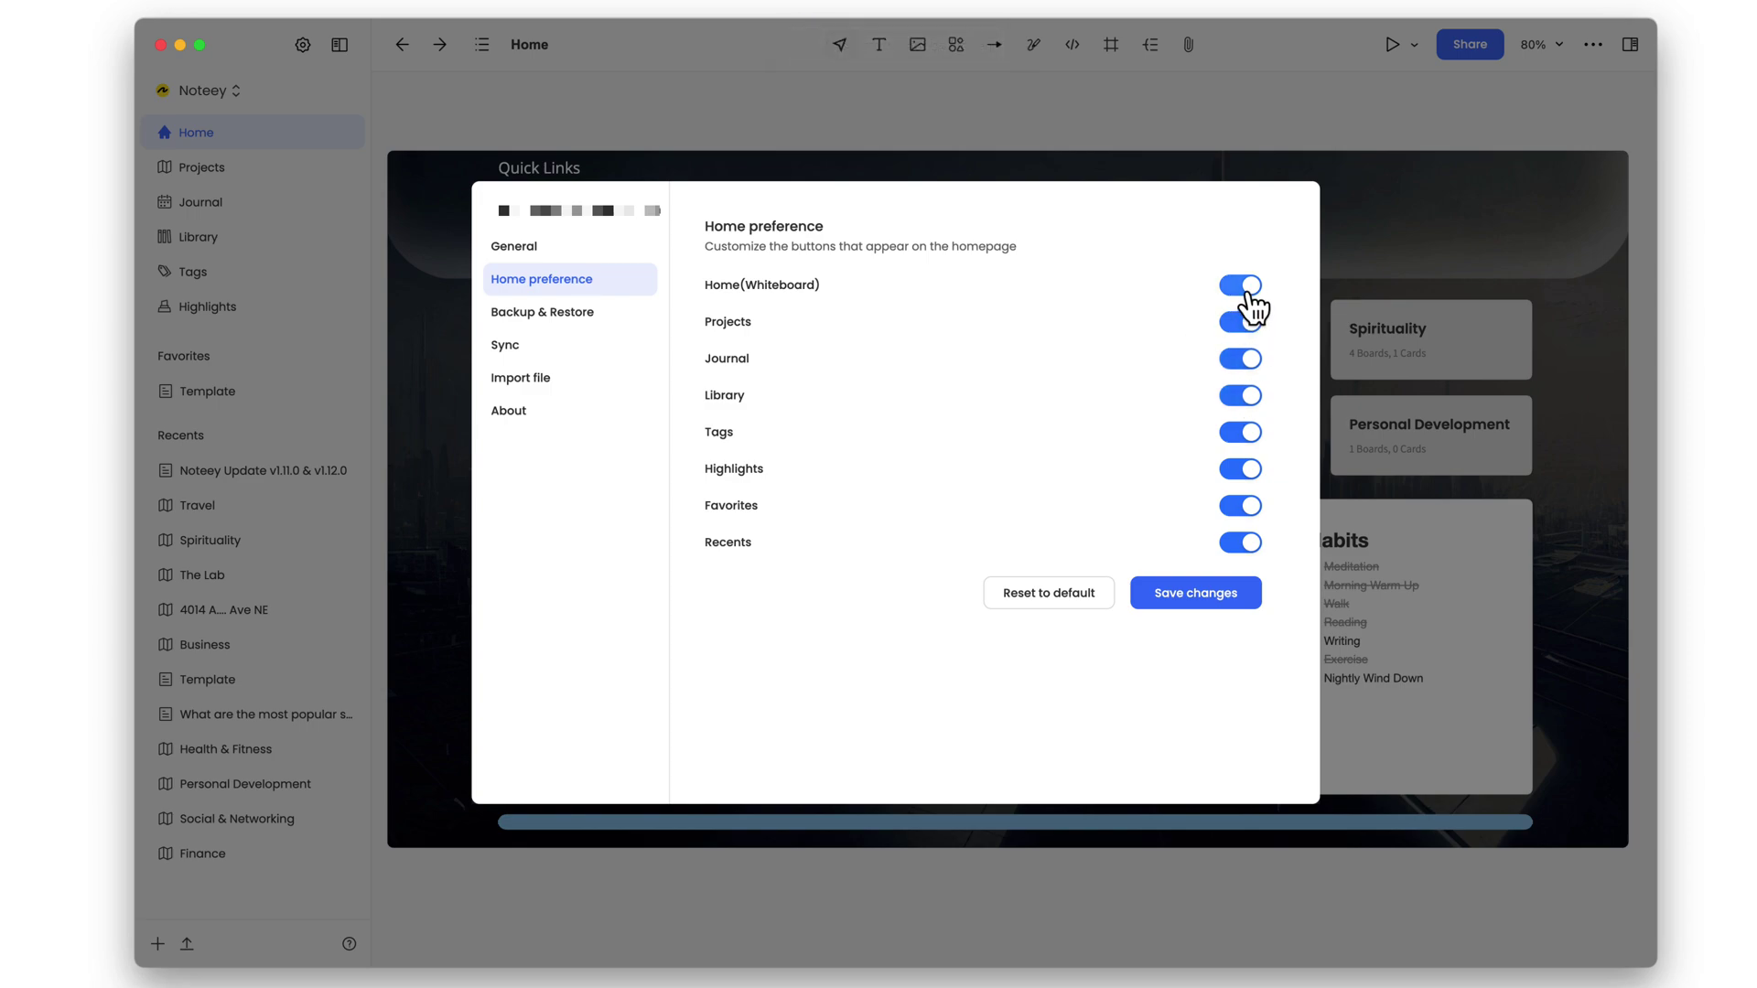
left_click(1243, 287)
left_click(1248, 359)
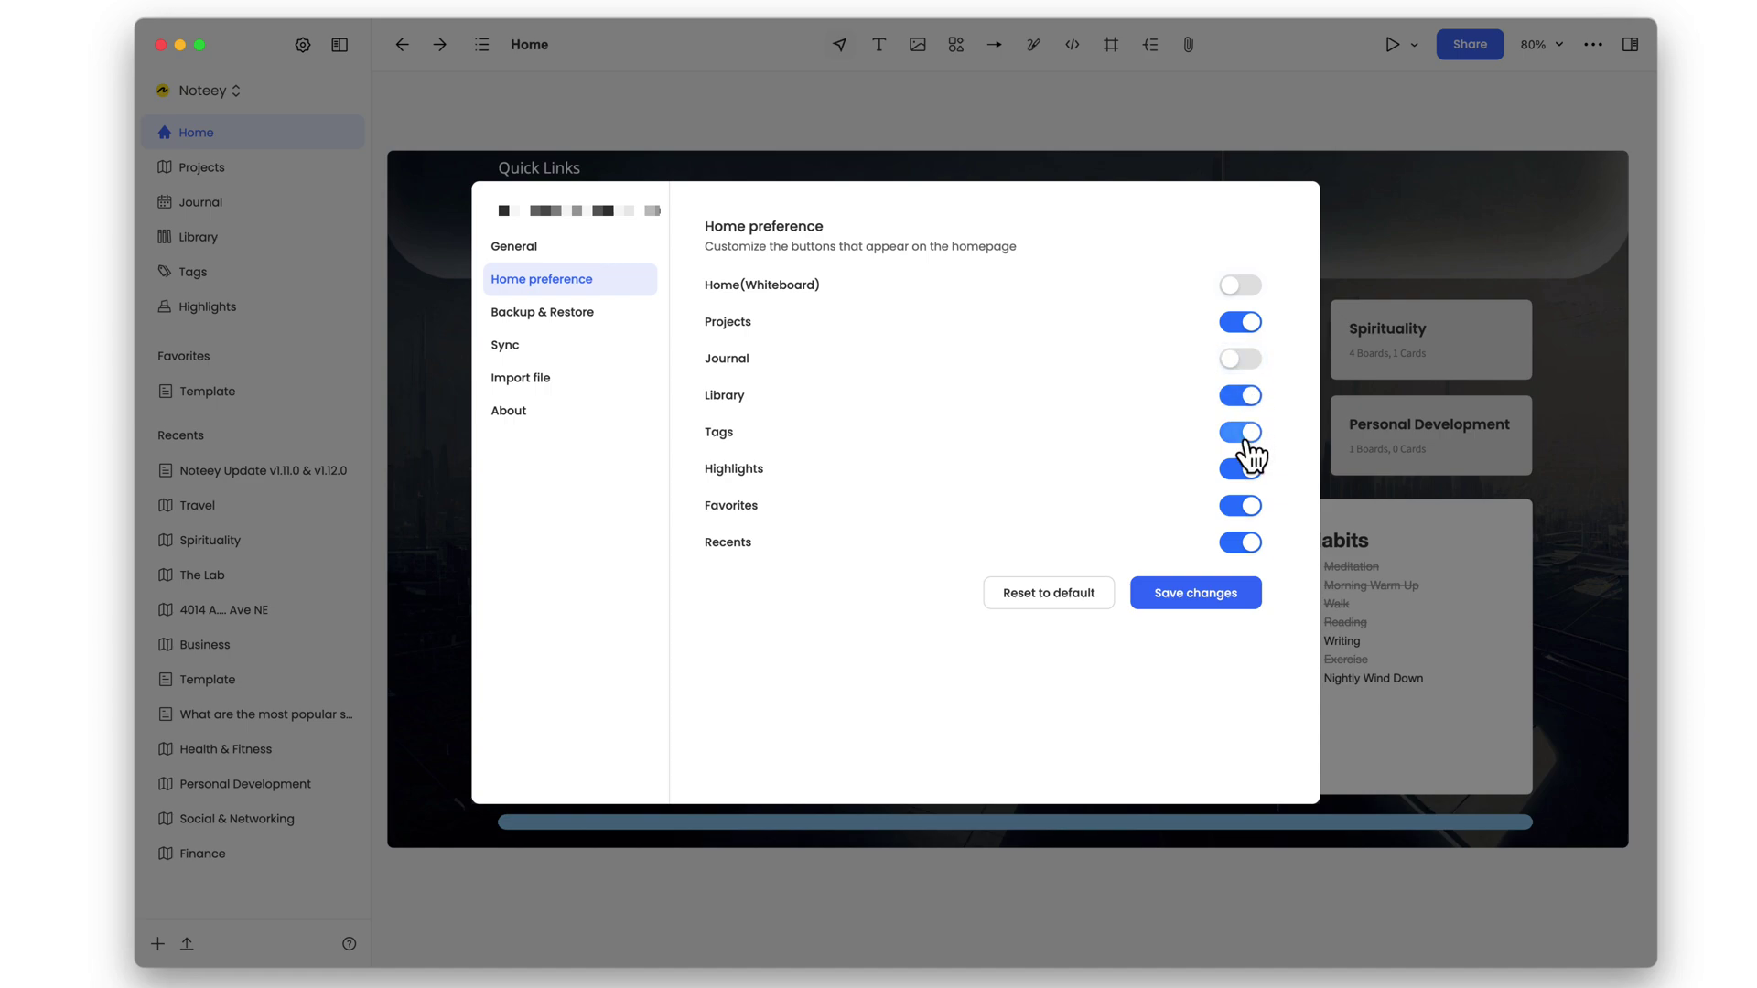
left_click(1247, 435)
left_click(1249, 470)
left_click(1248, 507)
left_click(1249, 540)
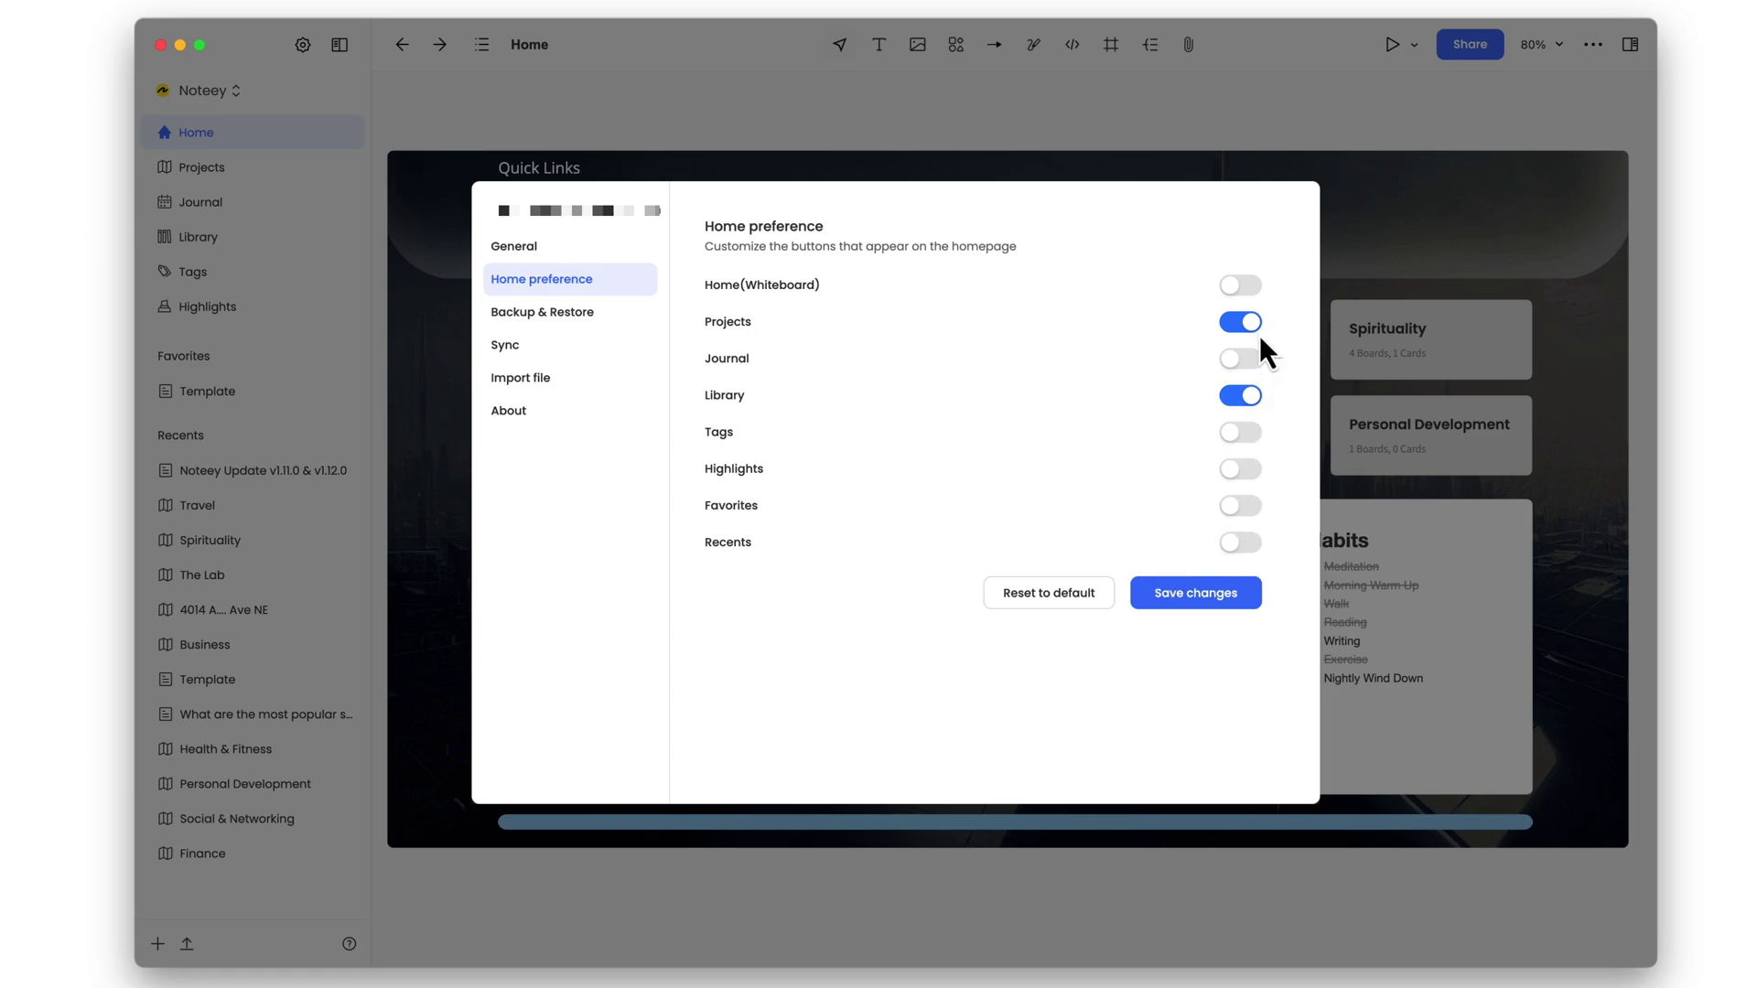
left_click(1182, 600)
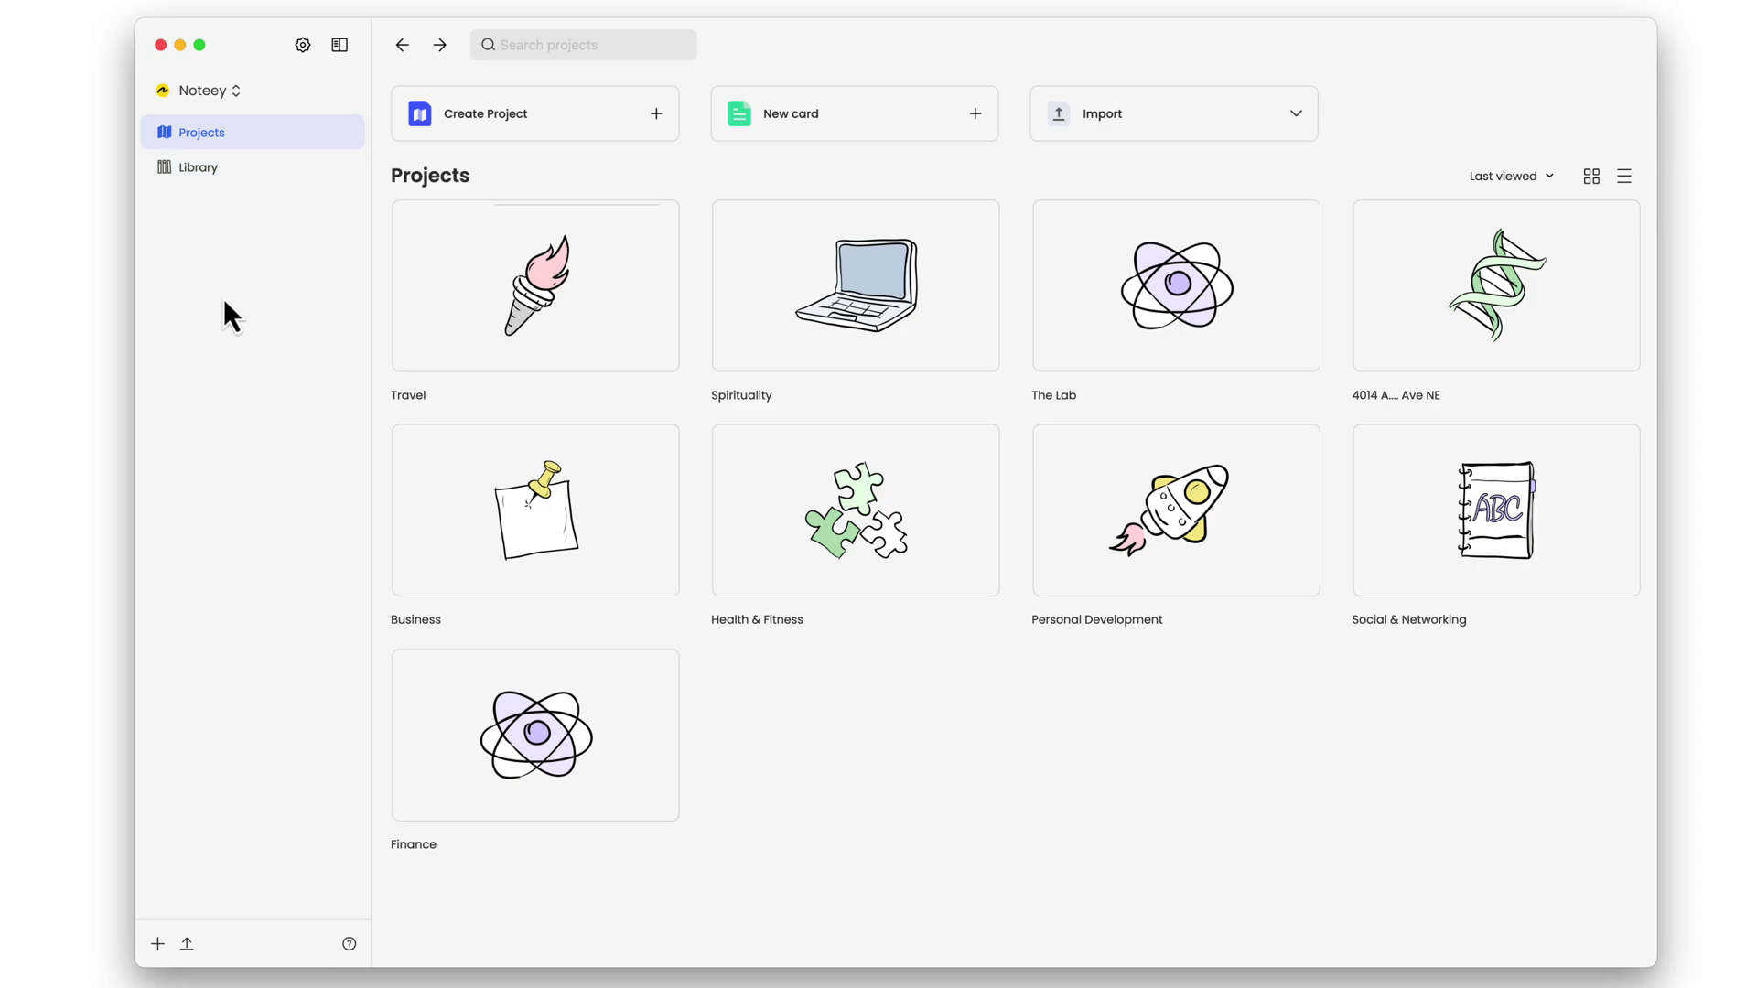
- Re-enable Home (Whiteboard), Journal, Tags, Highlights, Favorites and Recents in the Home preference settings, and save the changes
left_click(302, 44)
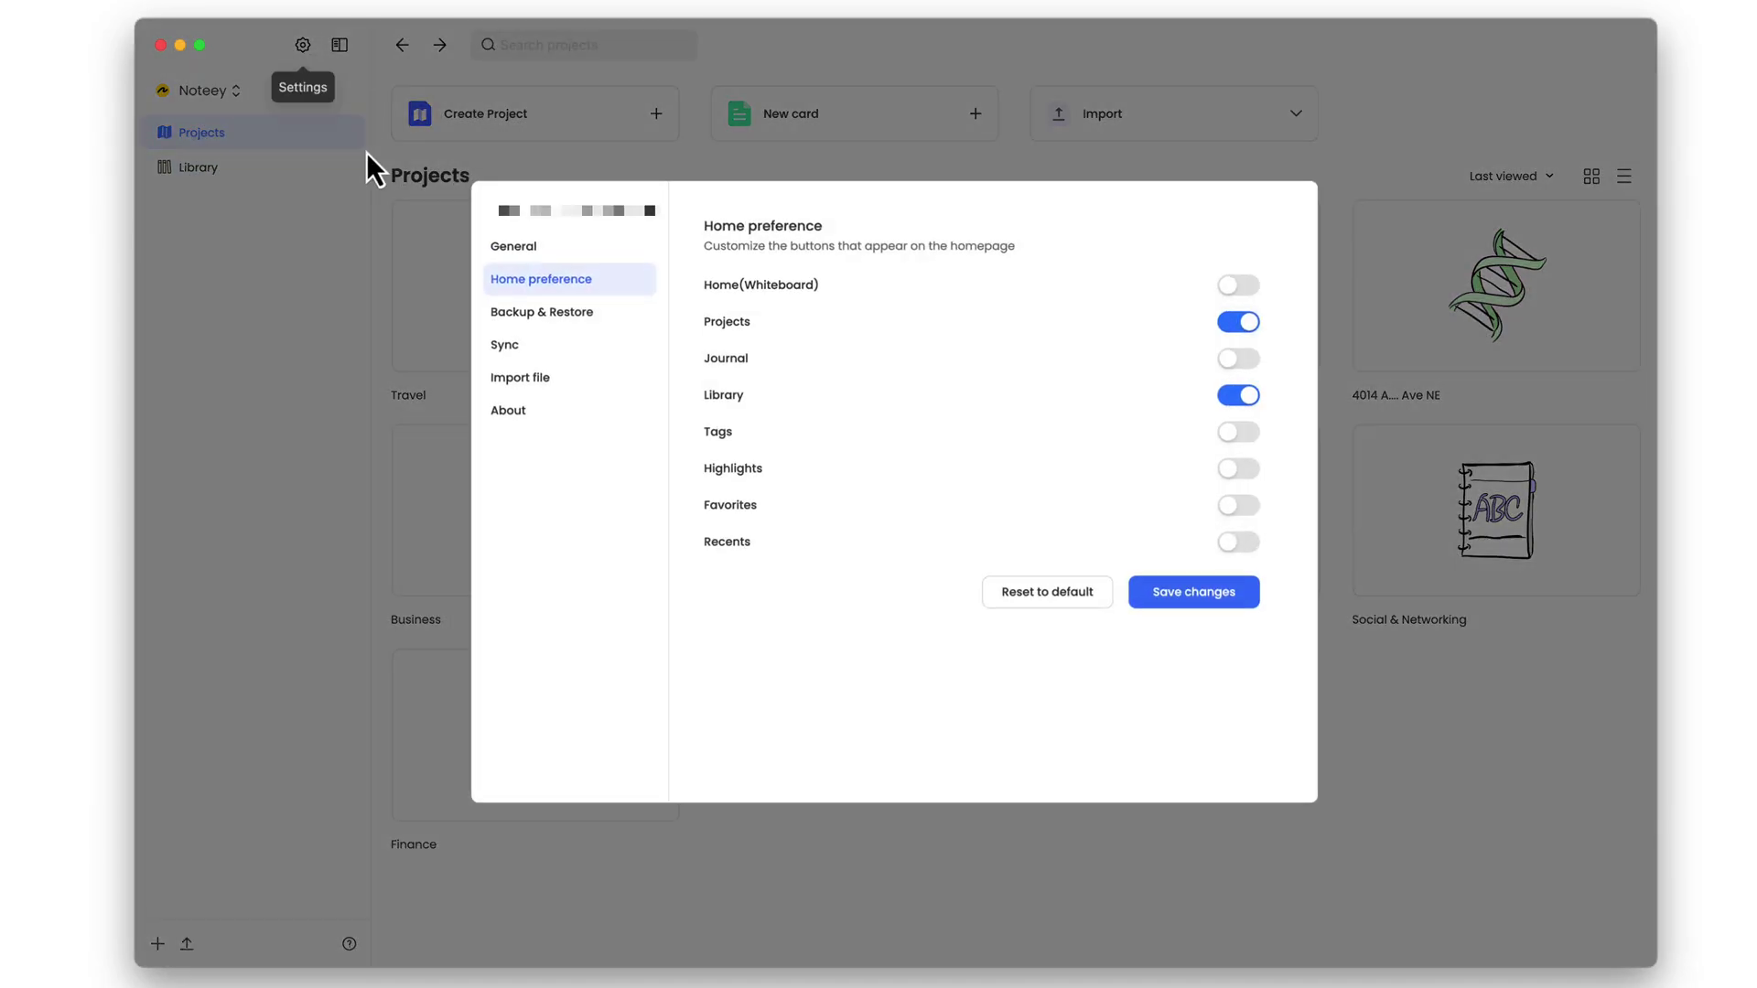
left_click(1240, 286)
left_click(1242, 359)
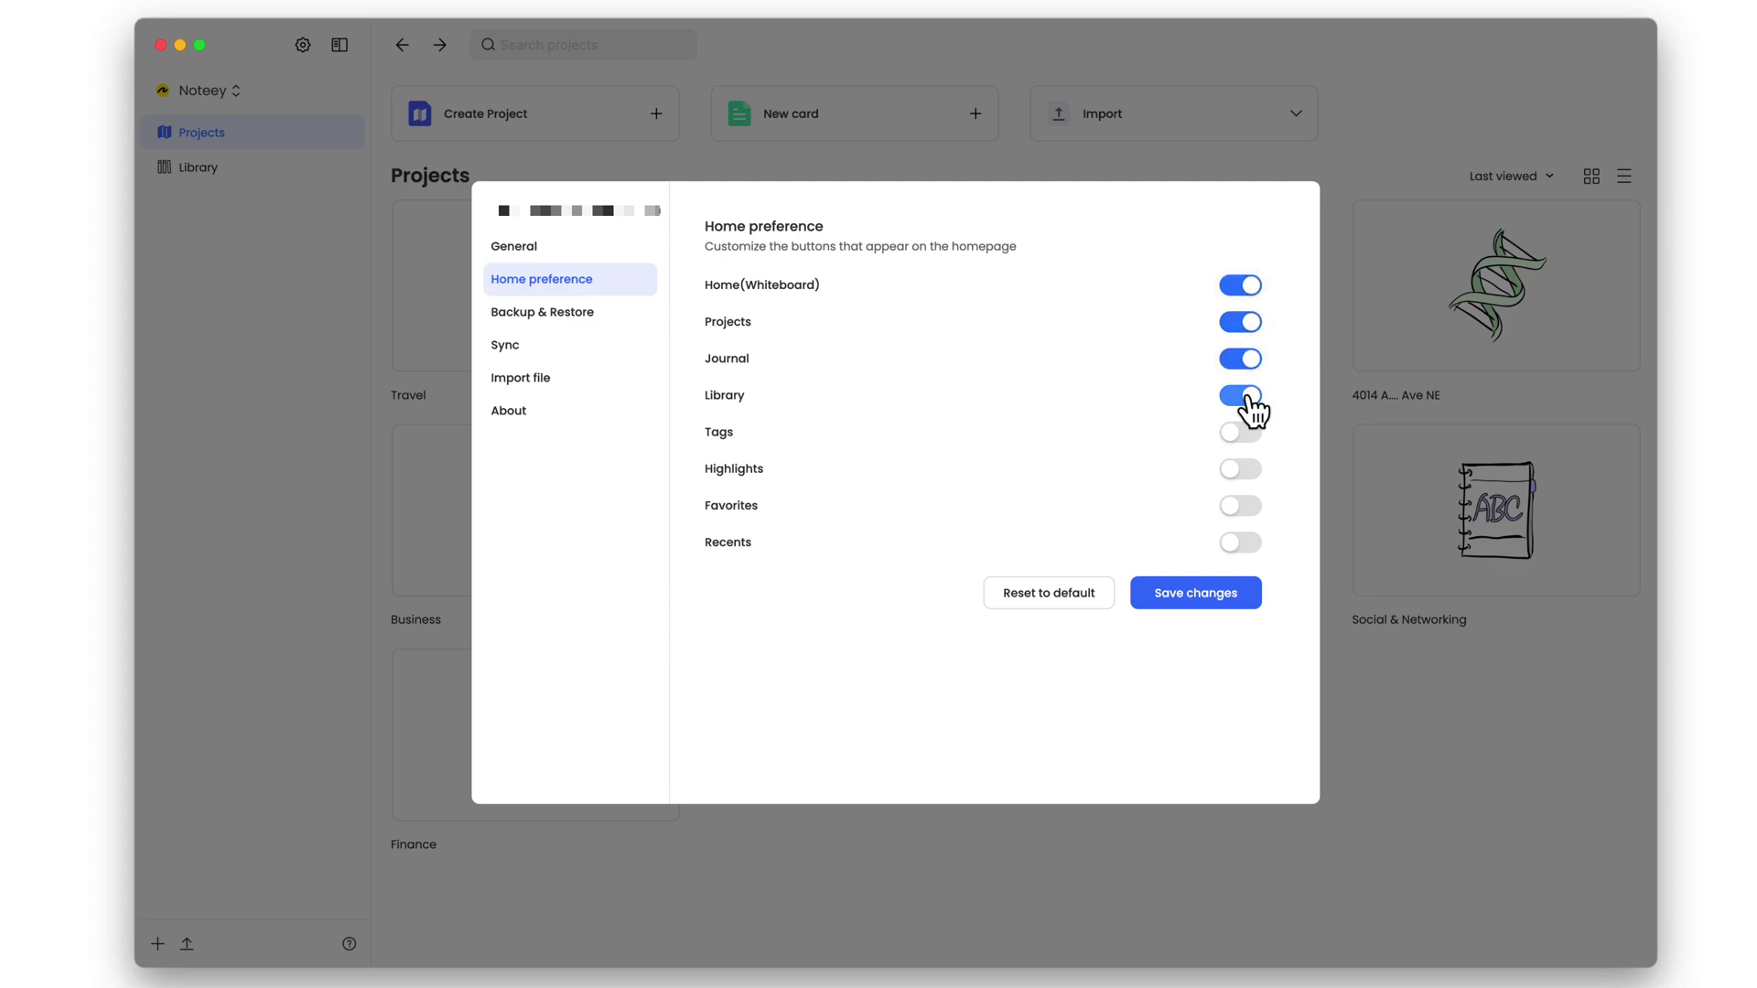
left_click(1242, 506)
left_click(1242, 542)
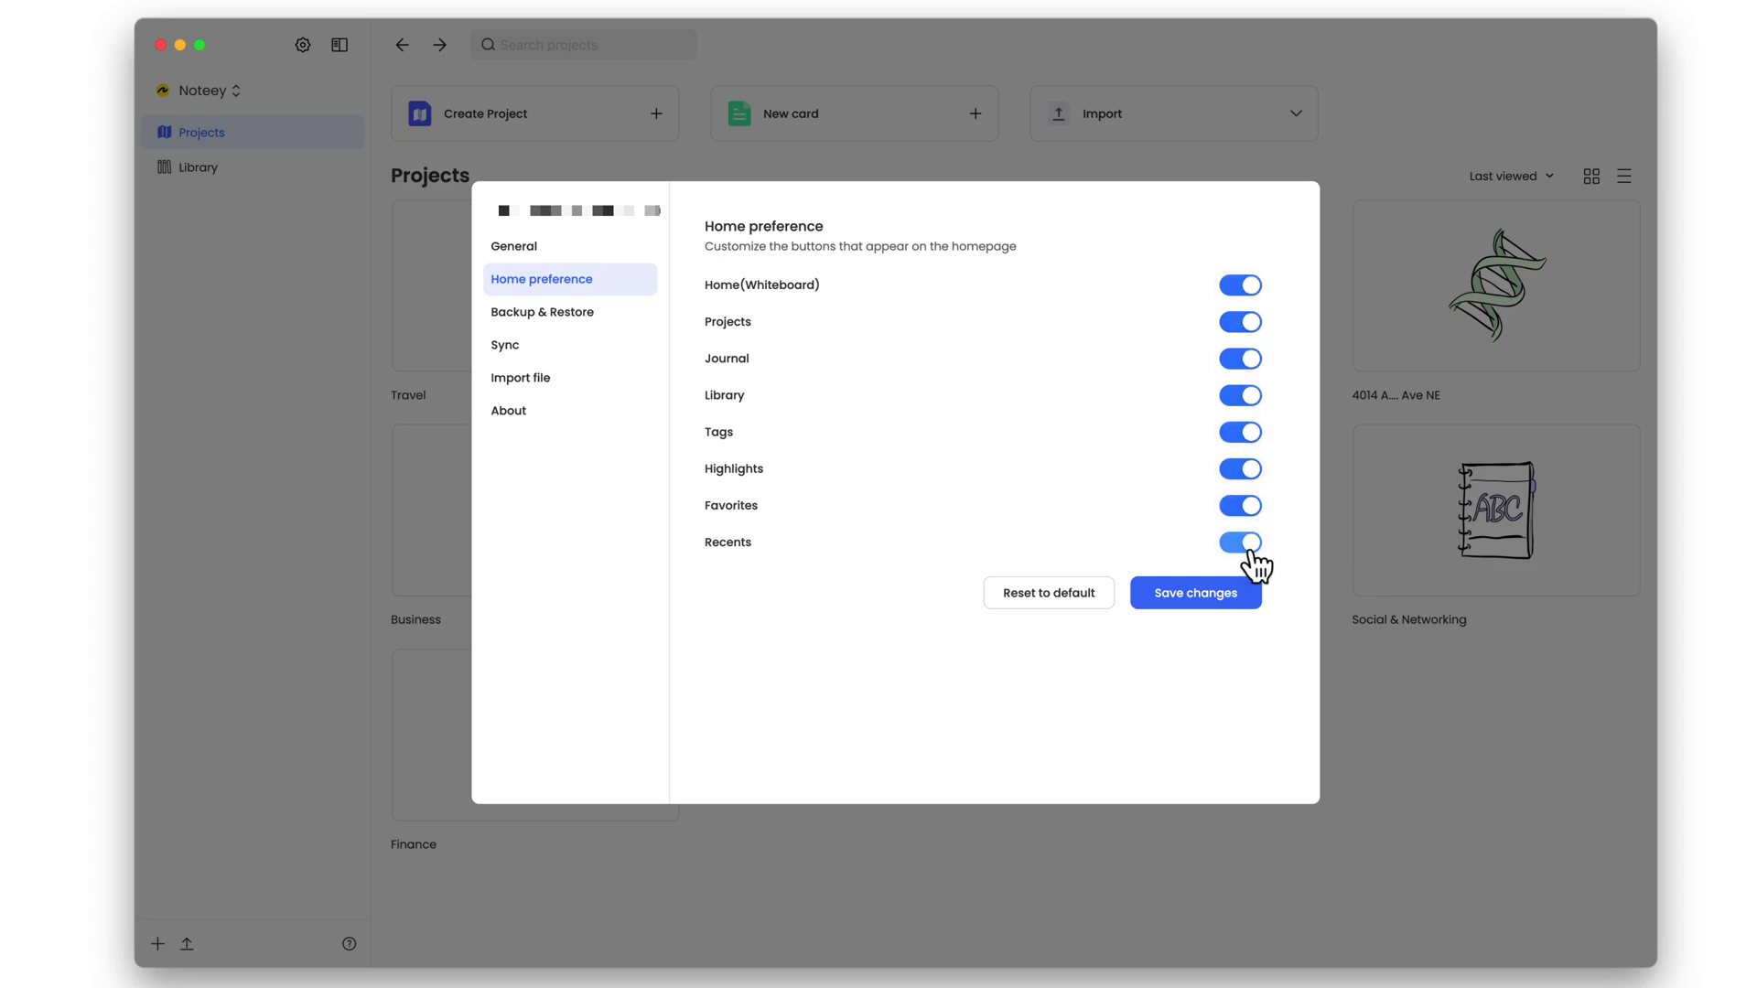
left_click(1198, 594)
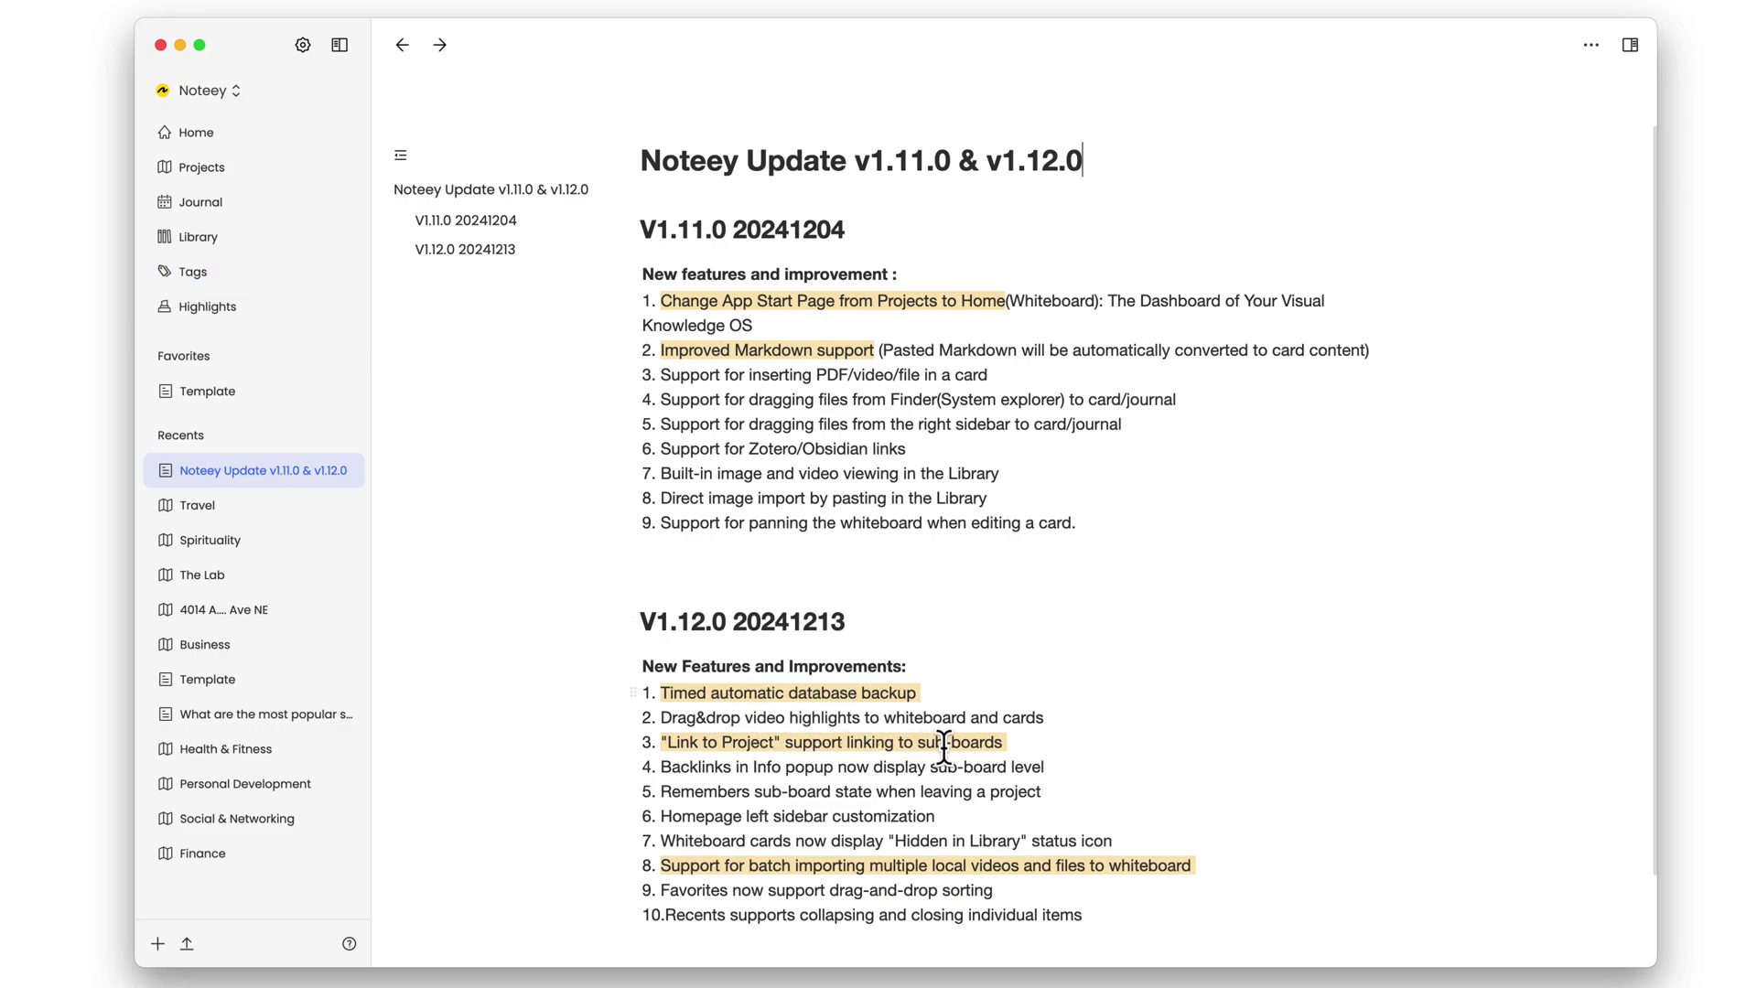
- In The Lab project, add a project link to the street-address project's Before Exterior sub-board and move the link card higher on the whiteboard
left_click(233, 576)
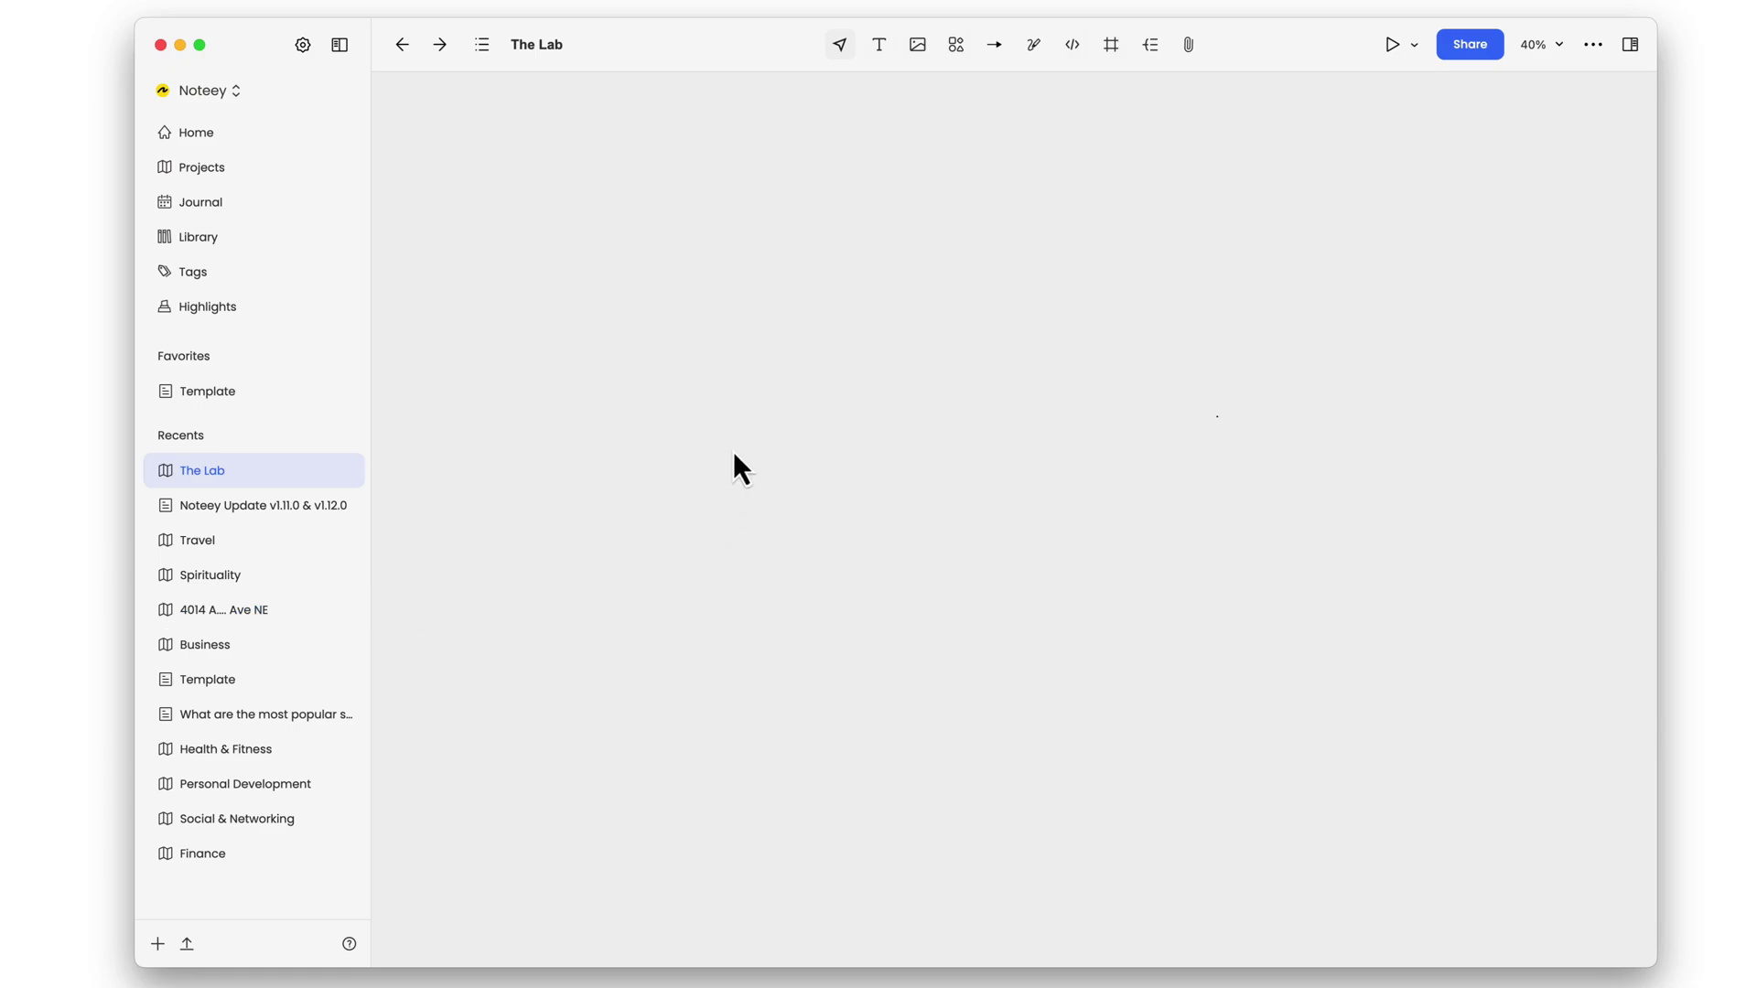
right_click(782, 379)
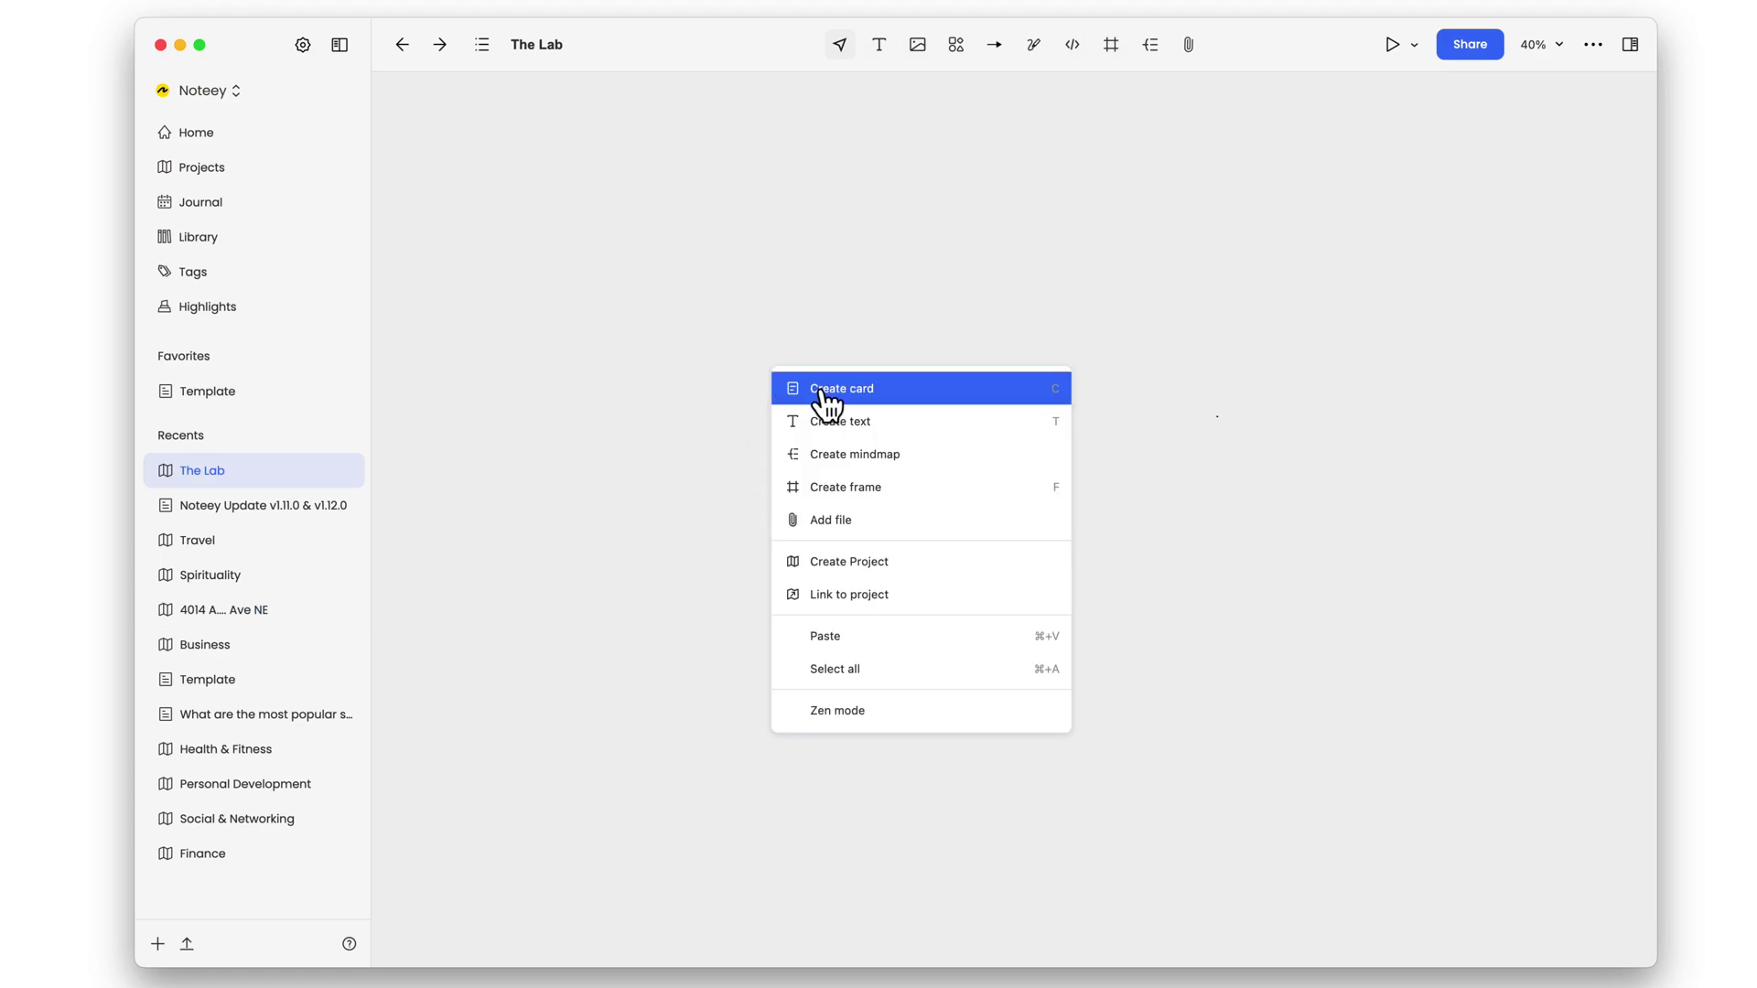
left_click(870, 597)
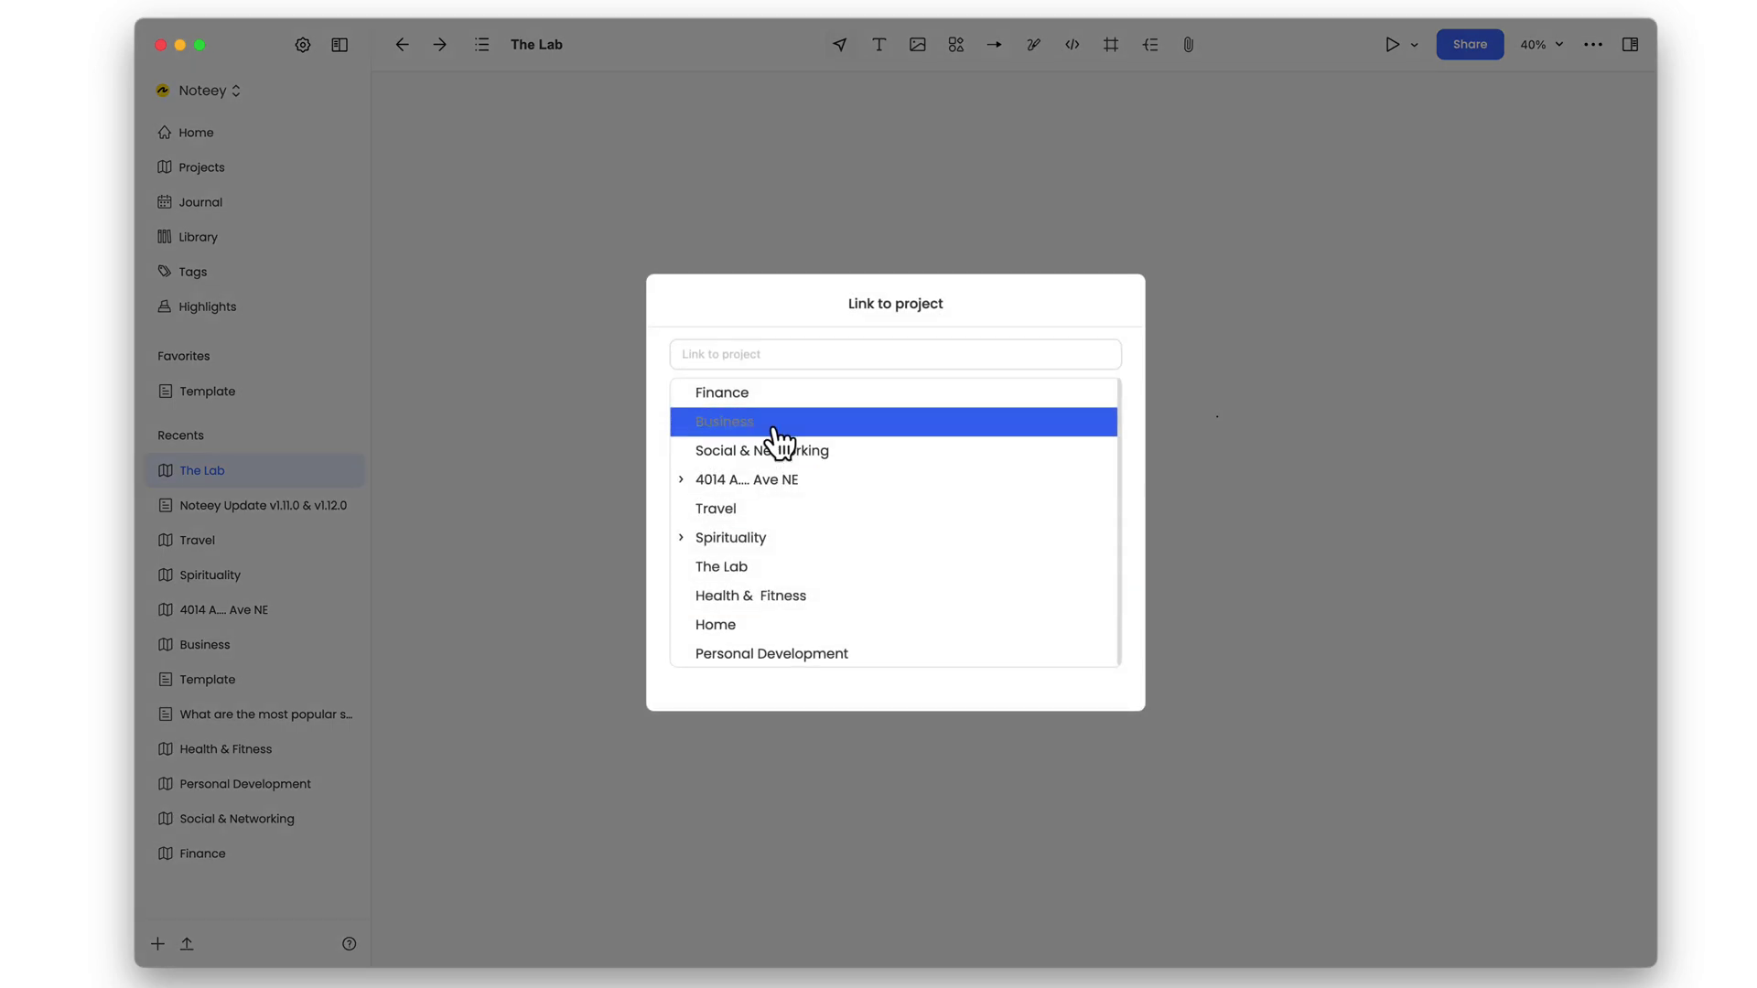
left_click(682, 480)
scroll(926, 556, "down", 3)
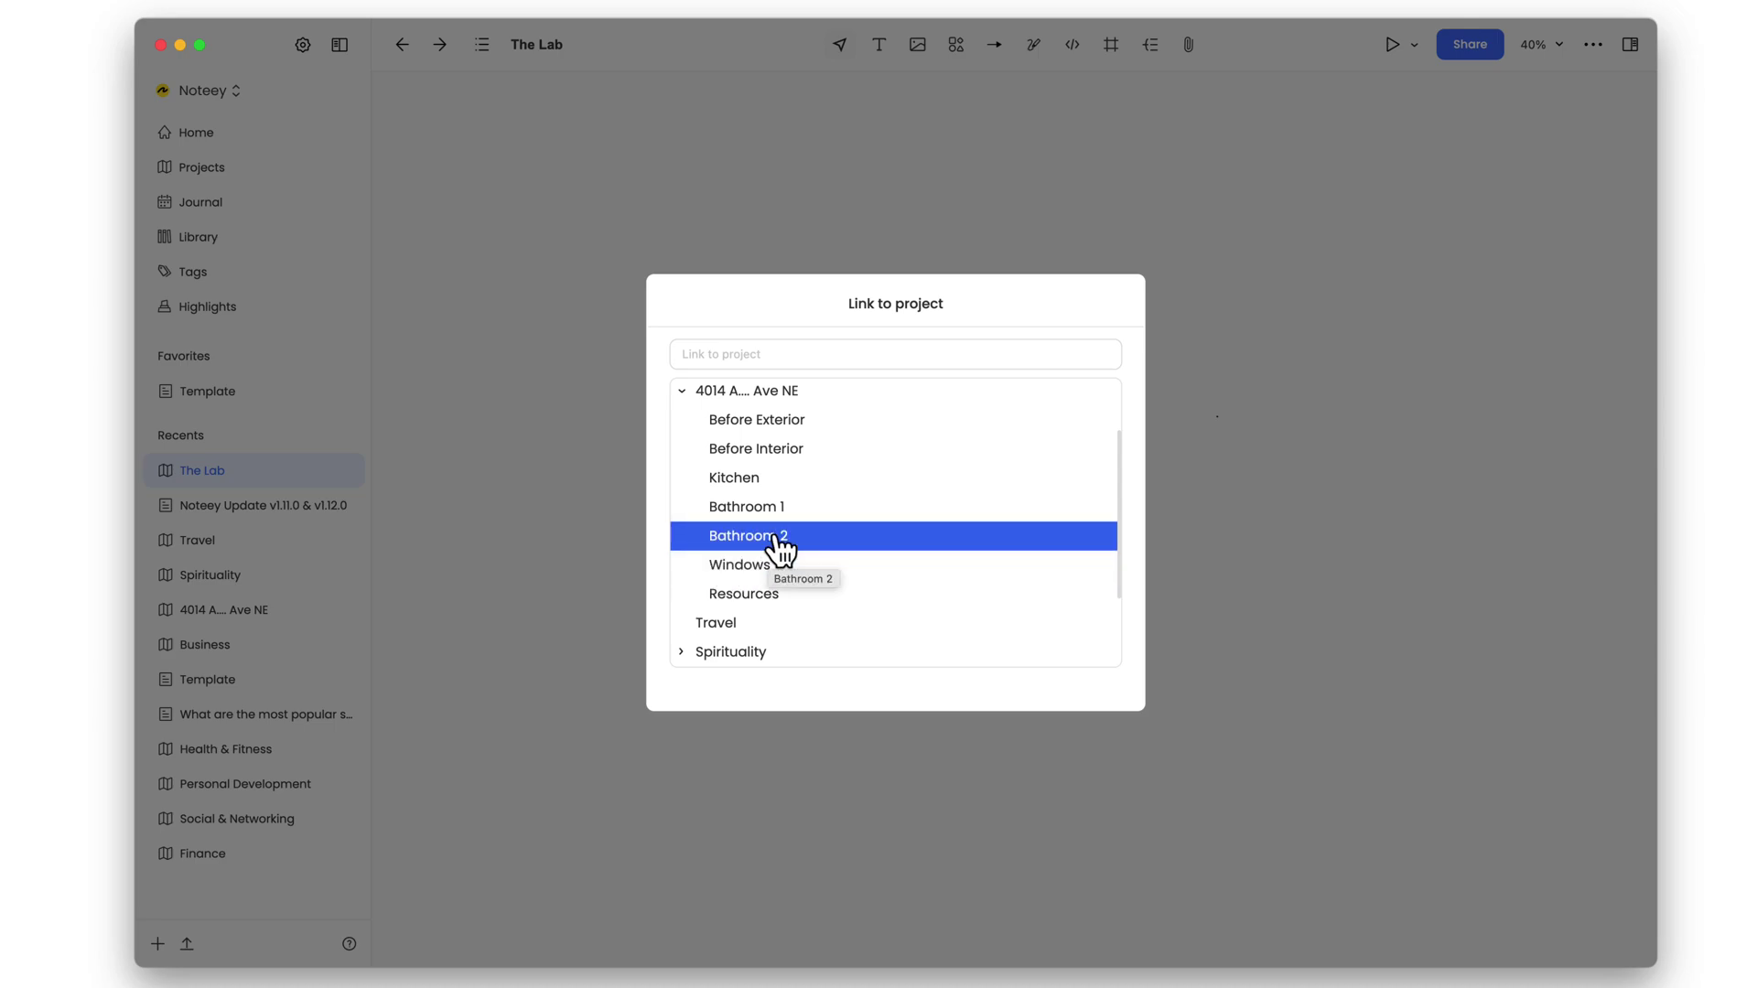
left_click(796, 423)
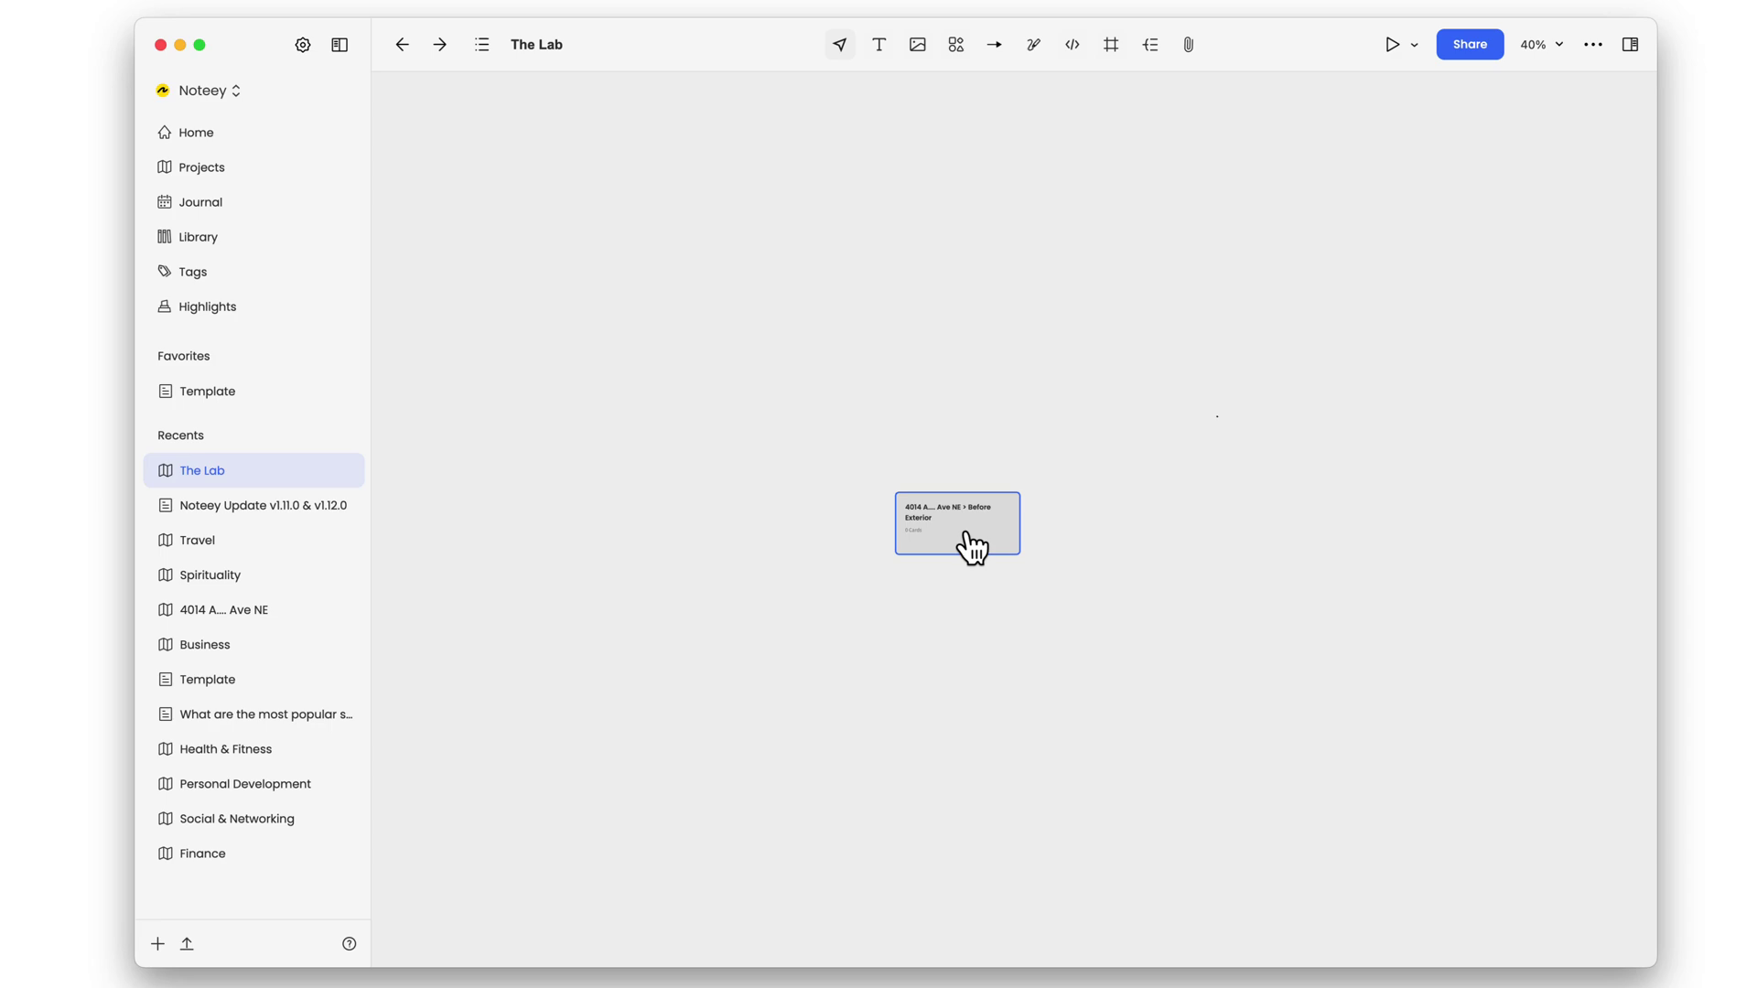
left_click_drag(973, 545, 991, 411)
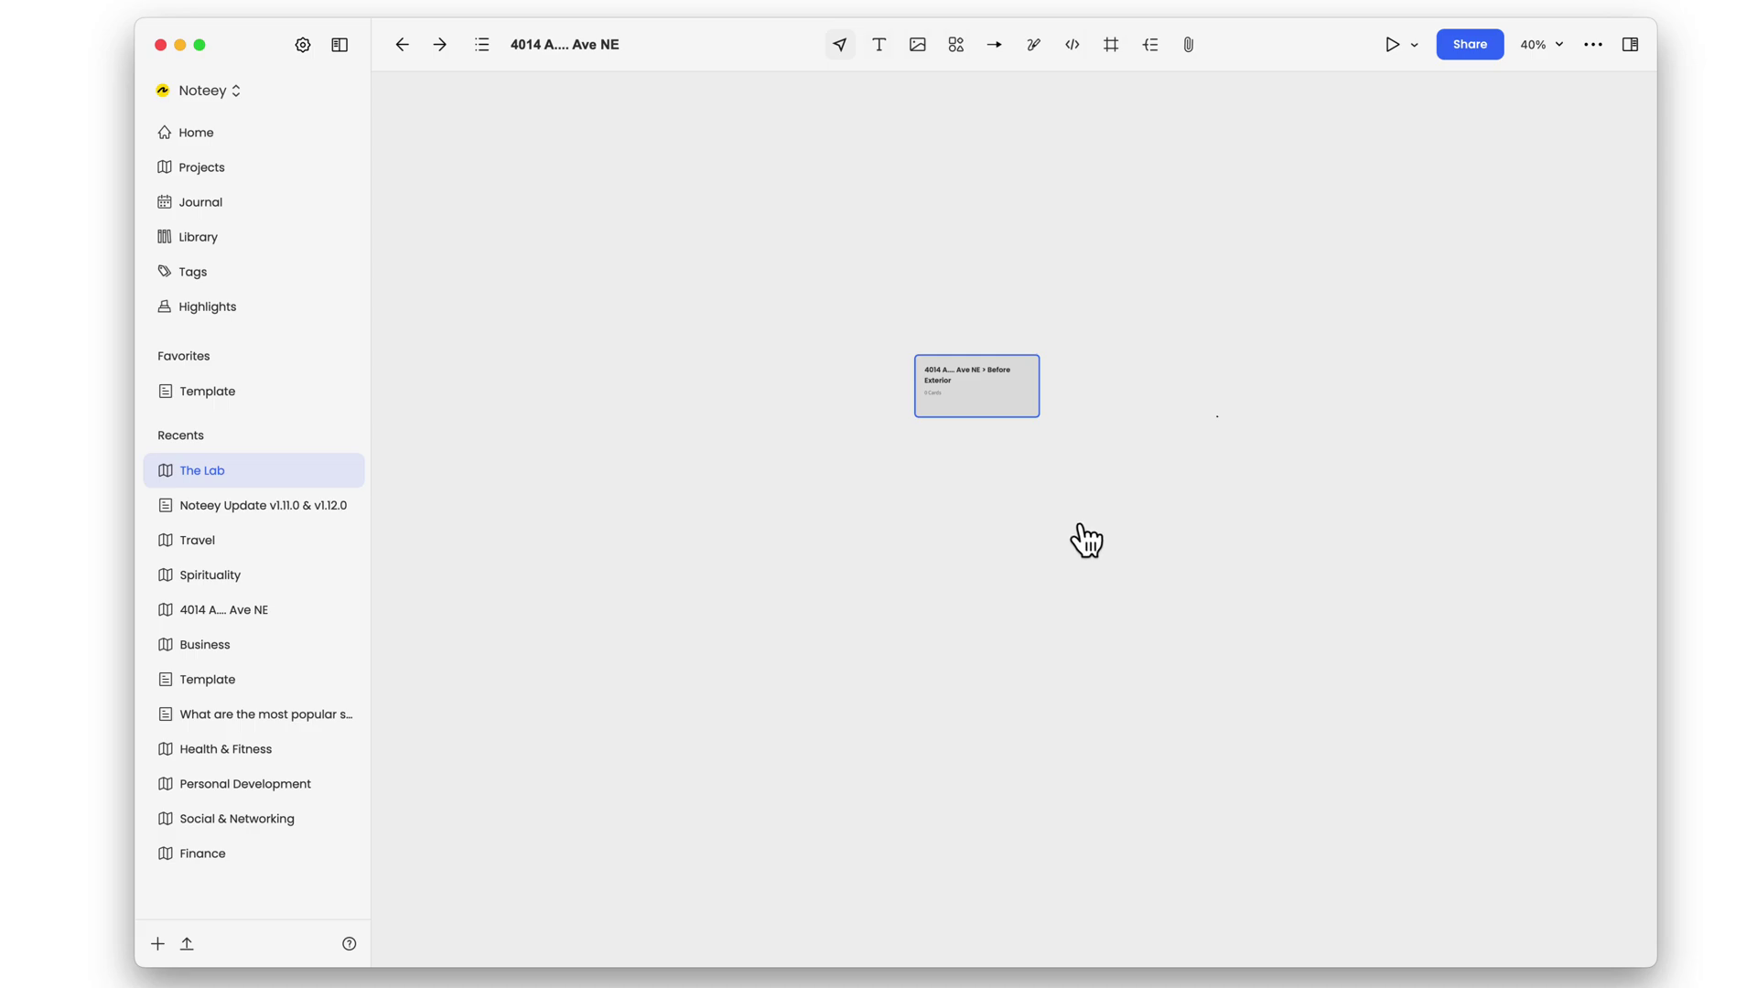
- Follow the new link card to the Before Exterior photo board and return to The Lab
left_click(993, 384)
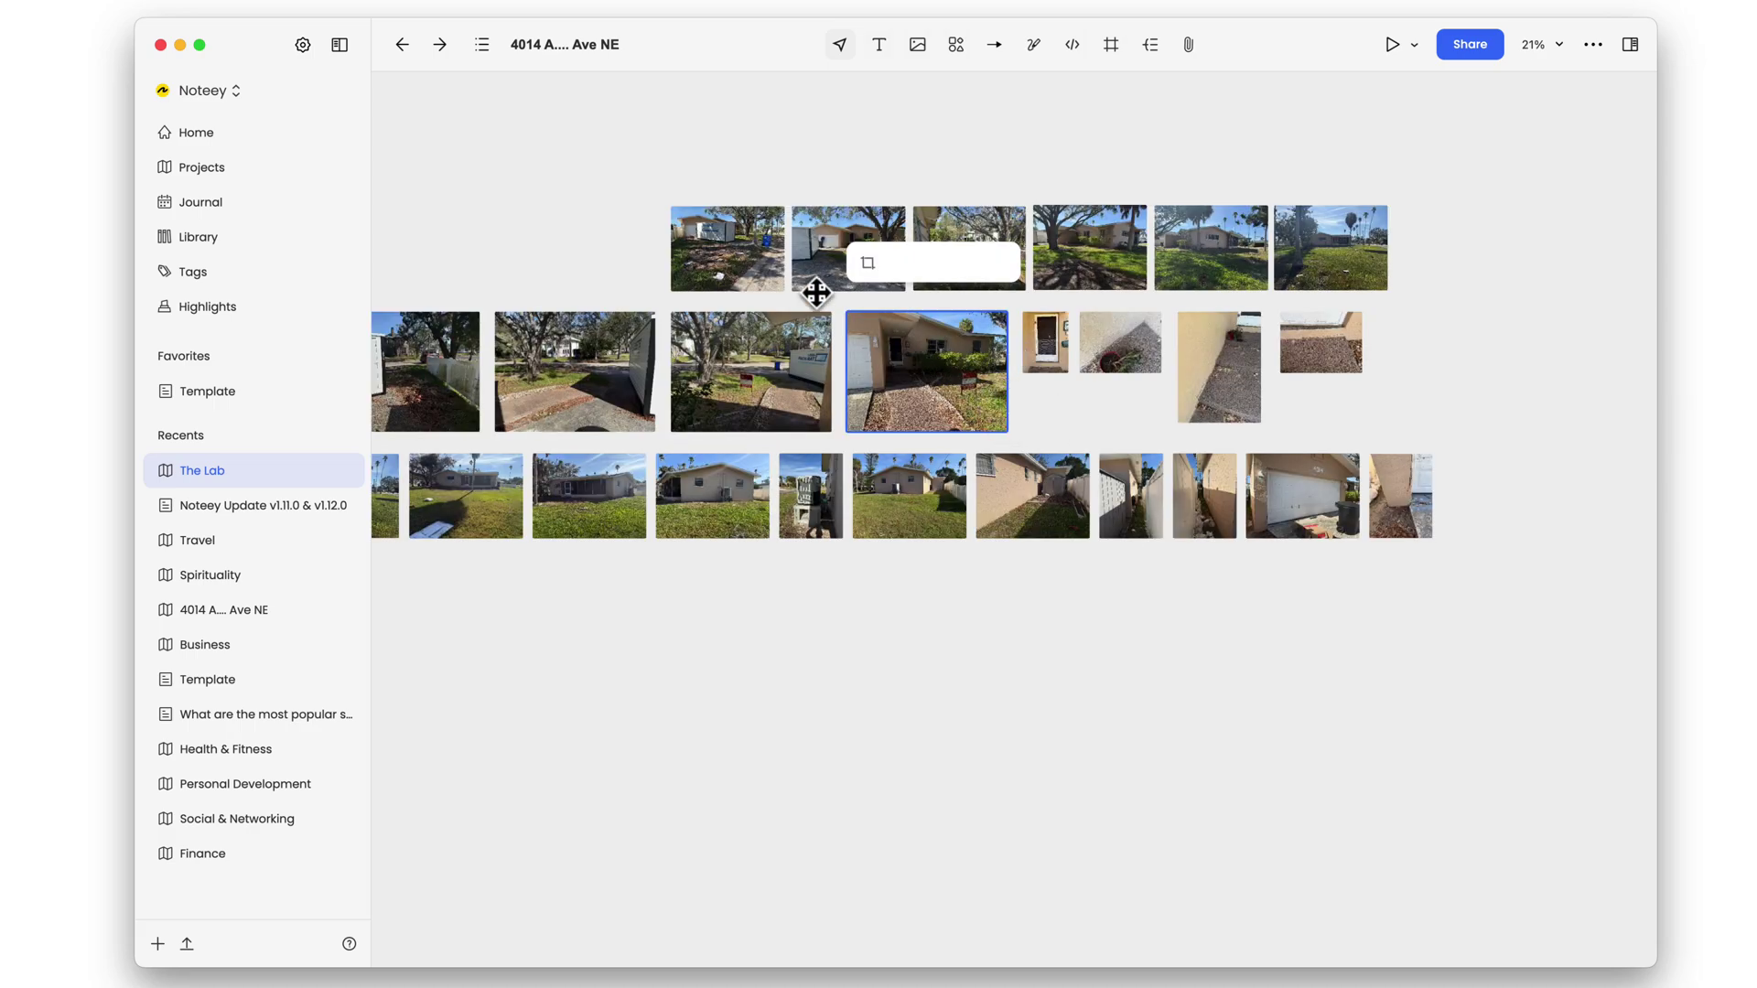
left_click(469, 102)
left_click(414, 57)
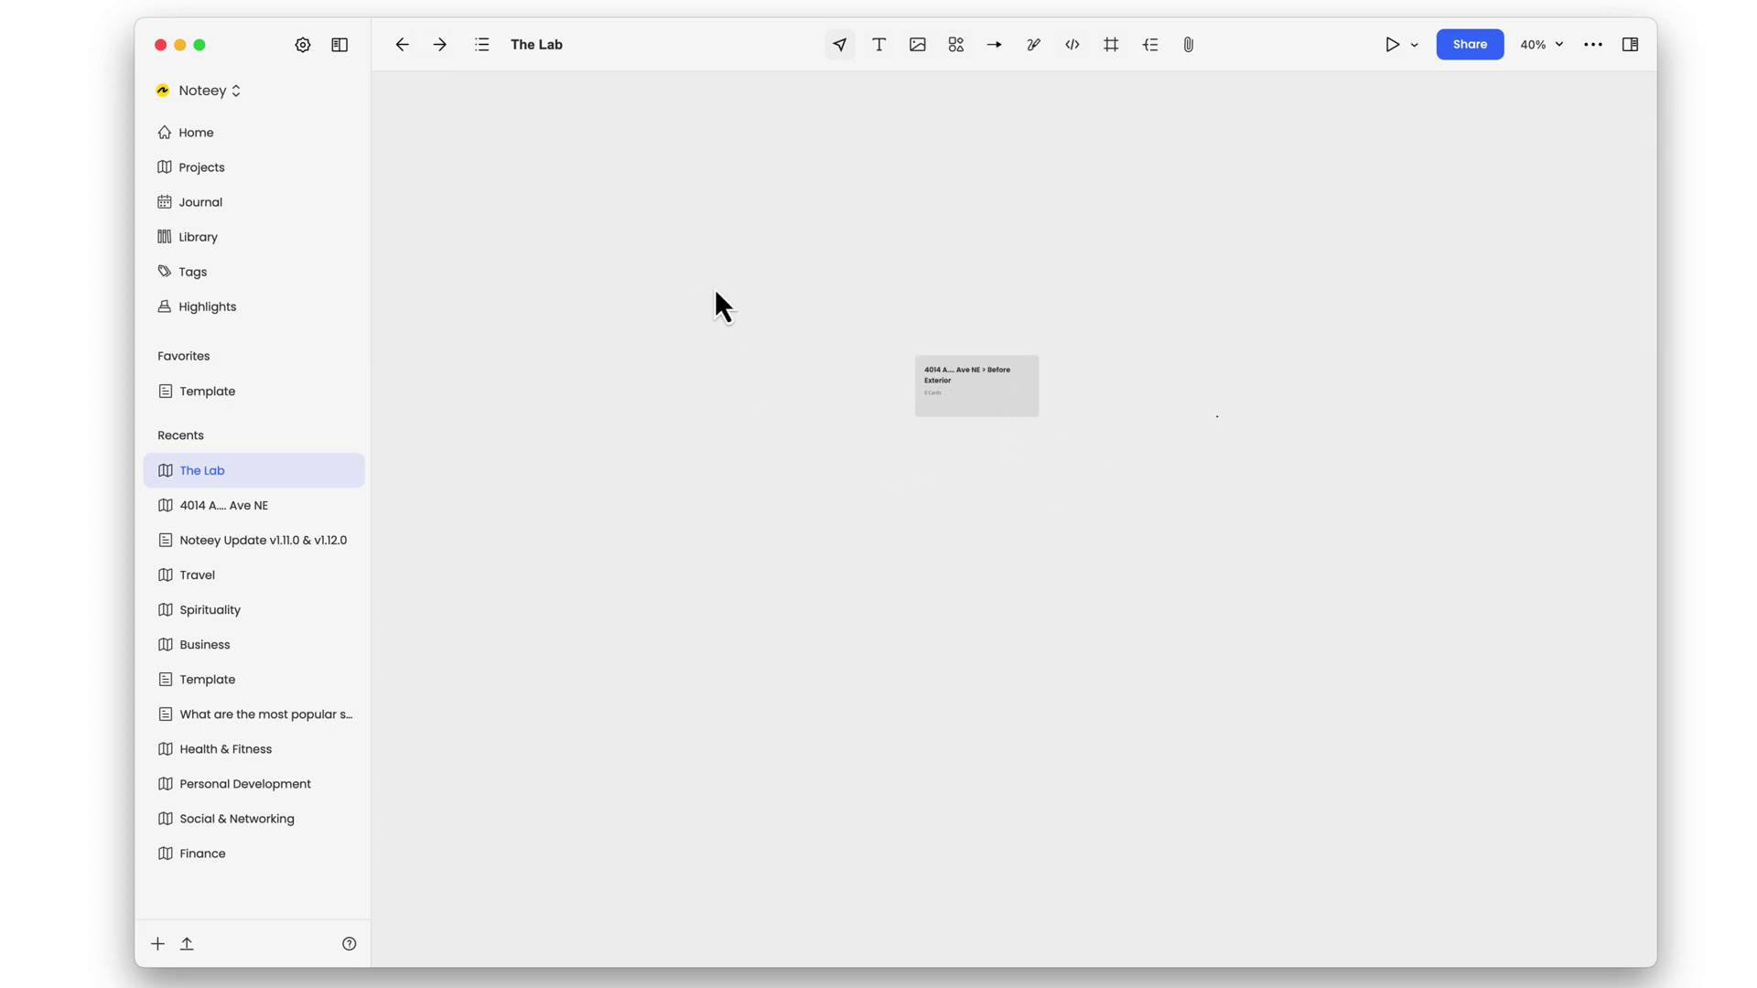
- Show the list of boards and cards, and reopen the linked Before Exterior board from The Lab
left_click(483, 45)
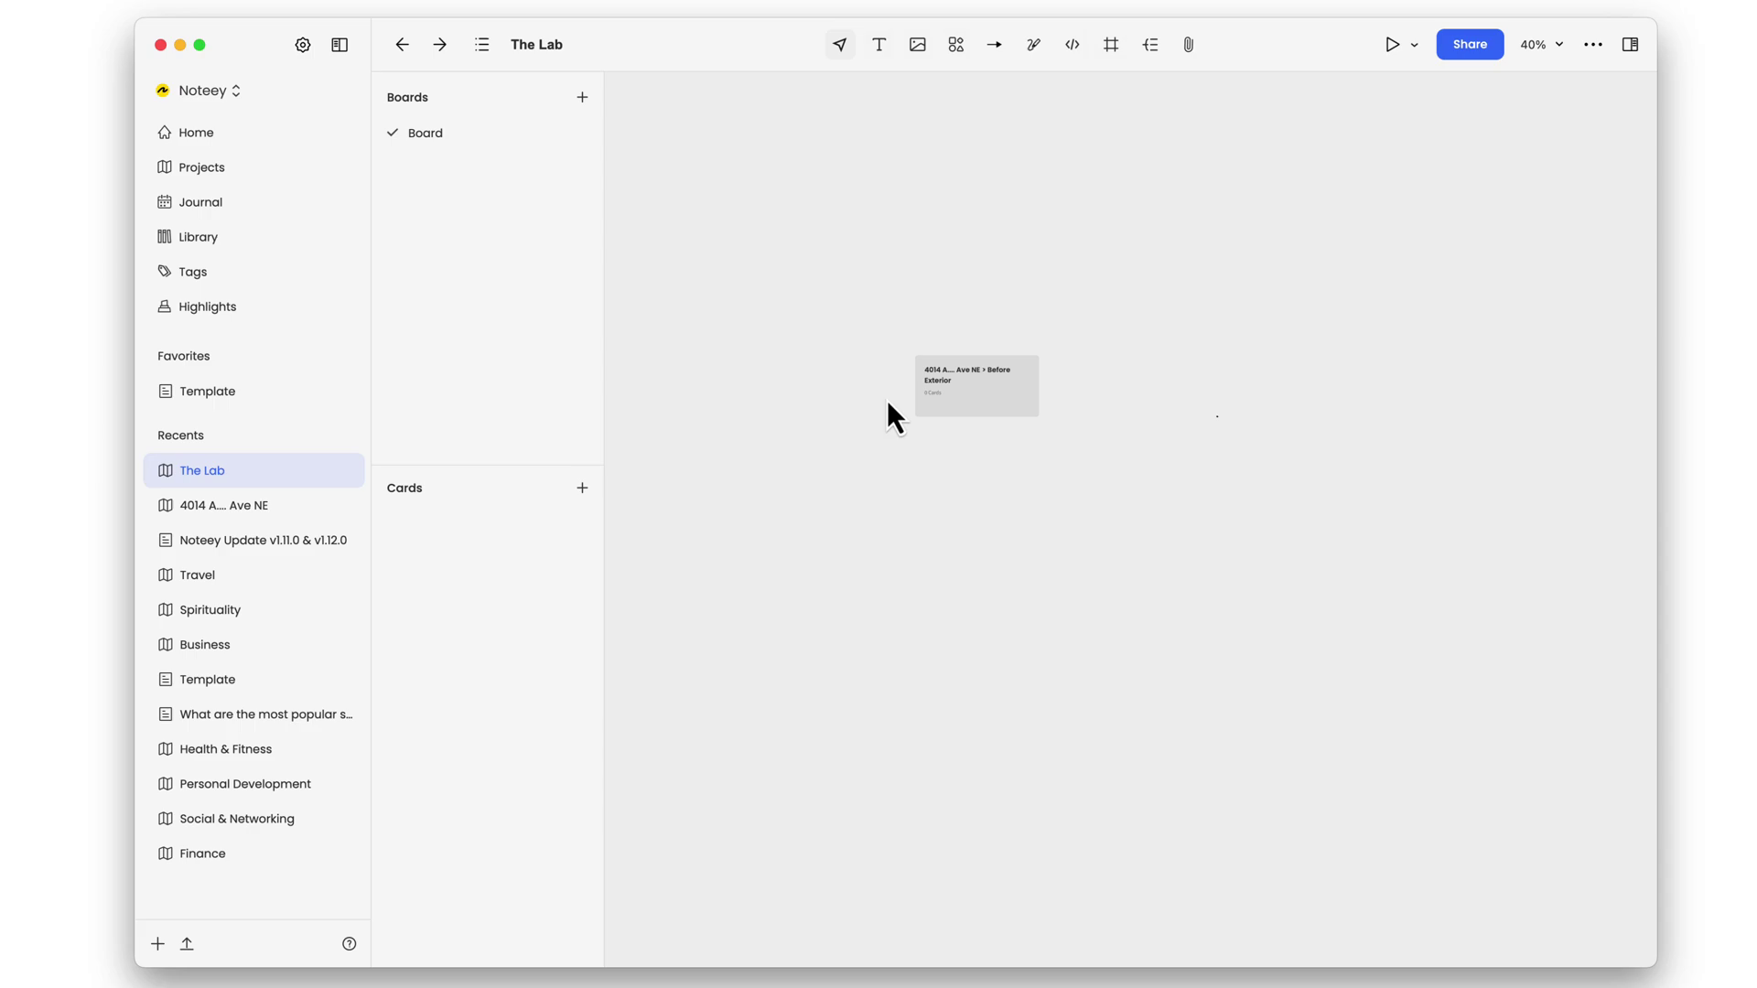
double_click(961, 402)
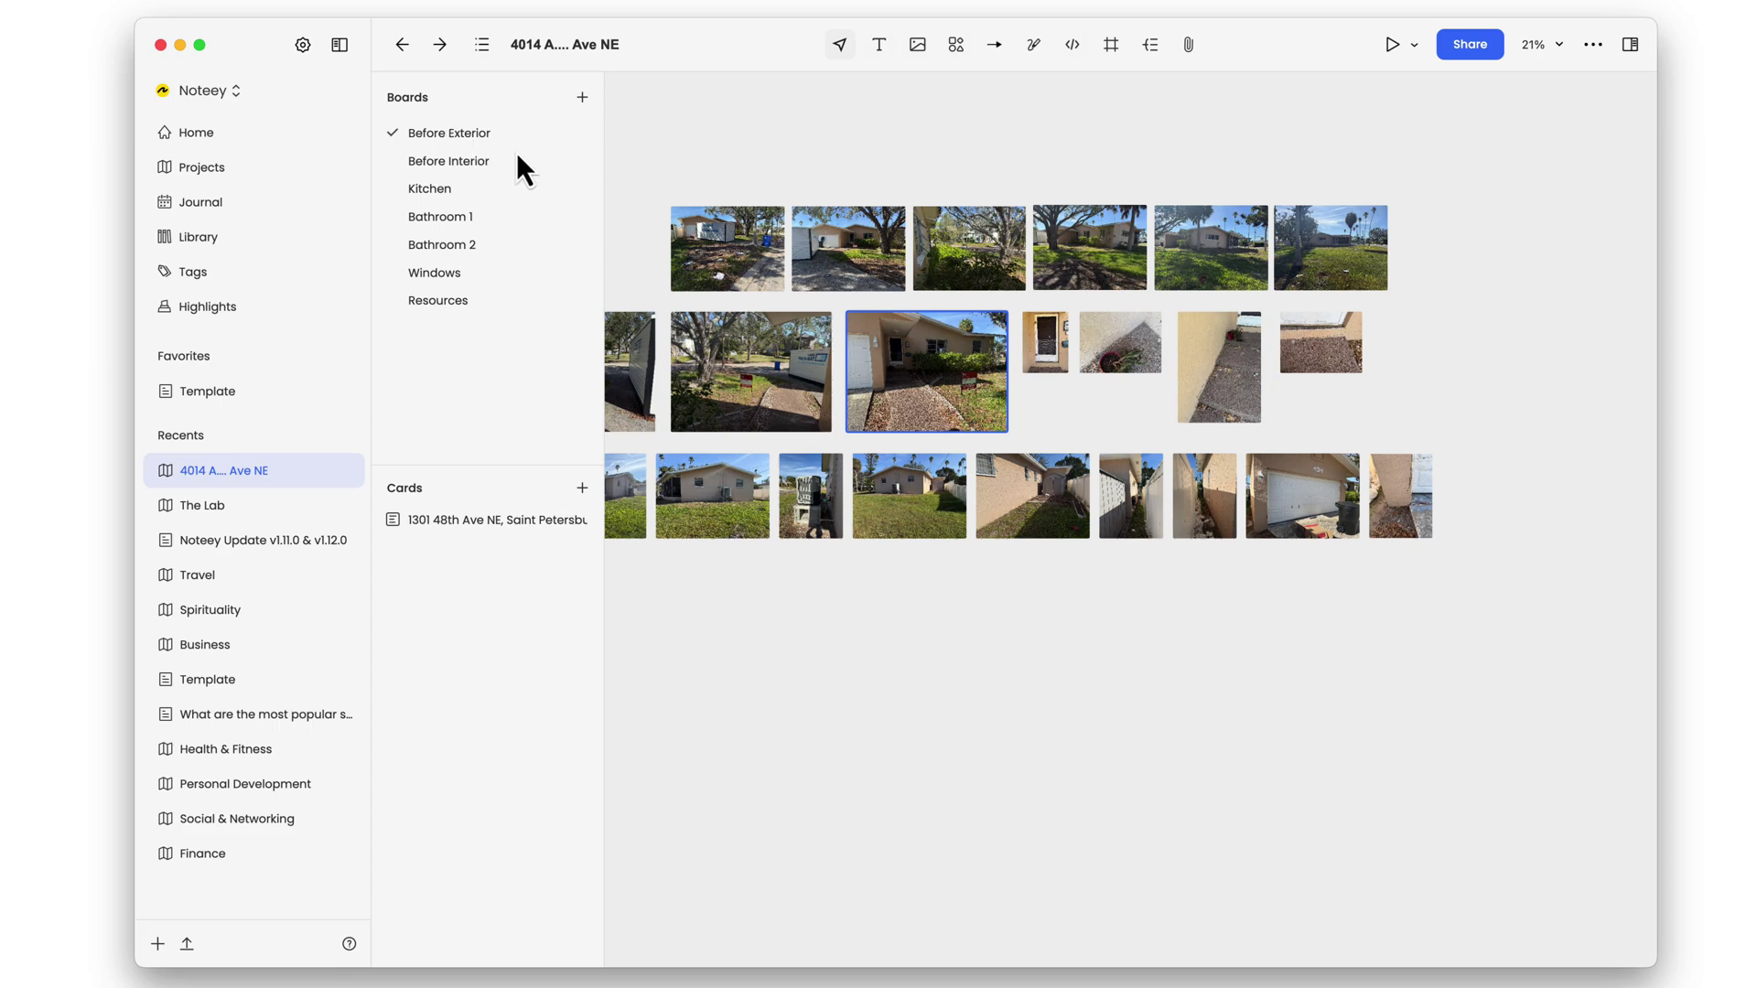
- Return to The Lab, add a second board and place a project link to the street-address project's Bathroom 1 sub-board in its upper area
left_click(402, 45)
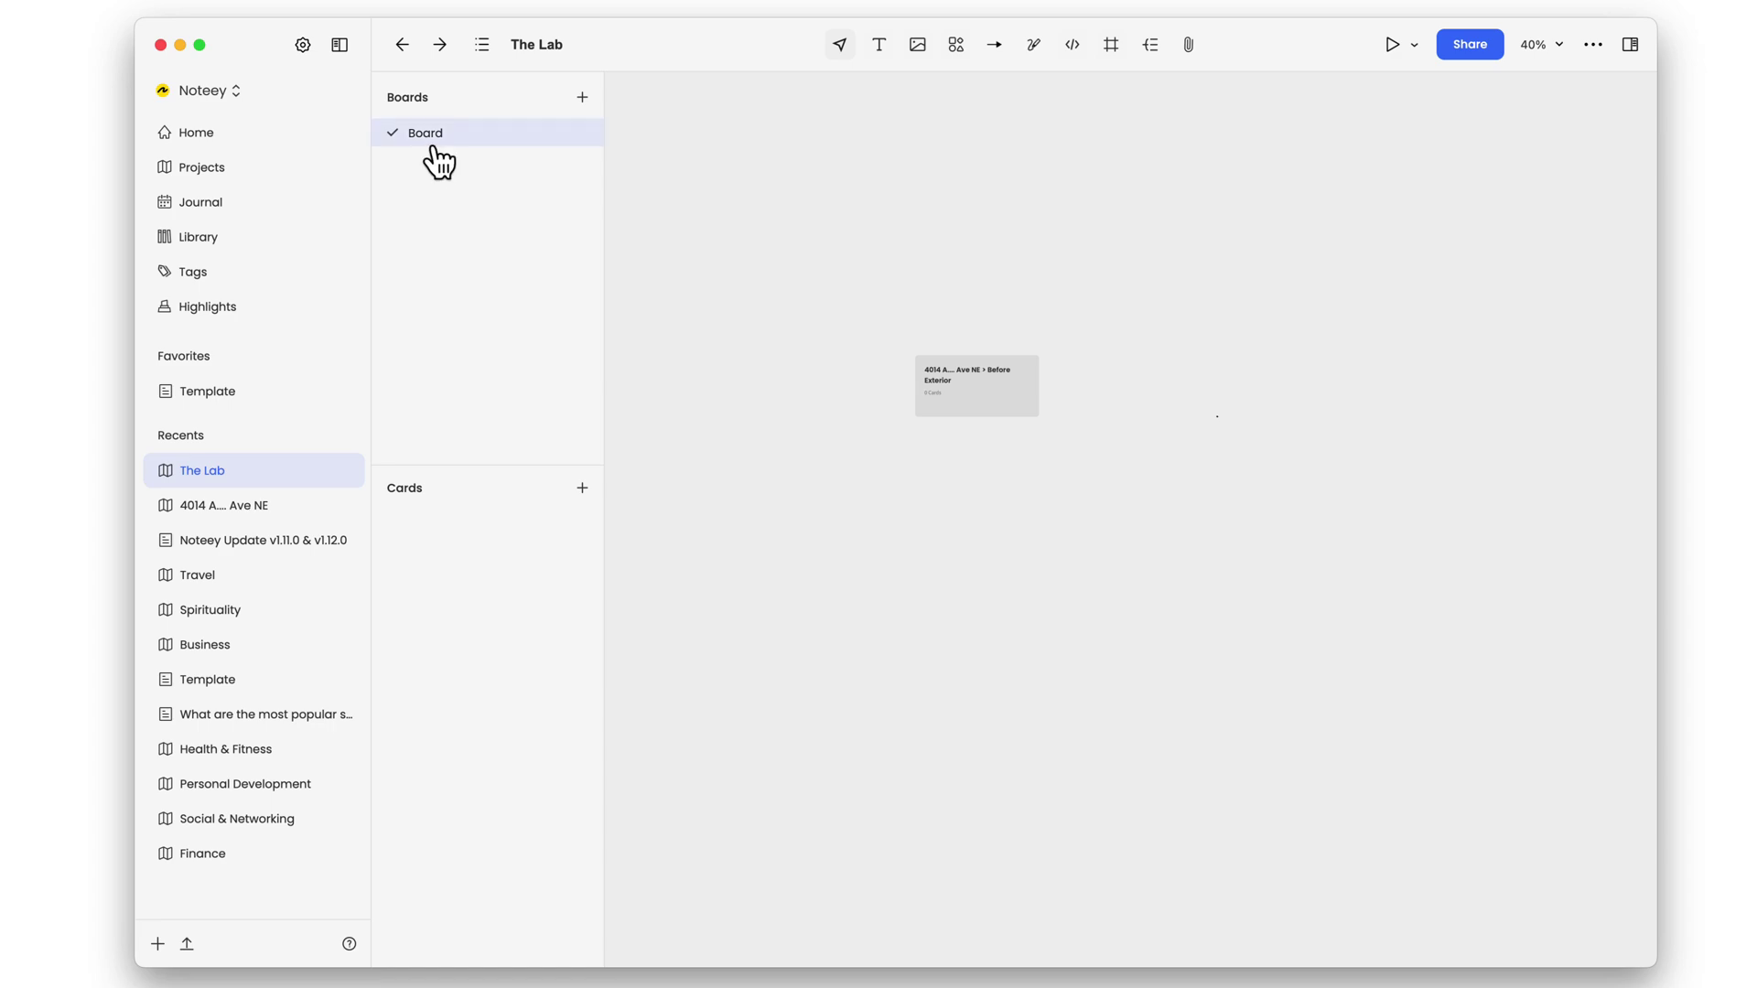
left_click(582, 97)
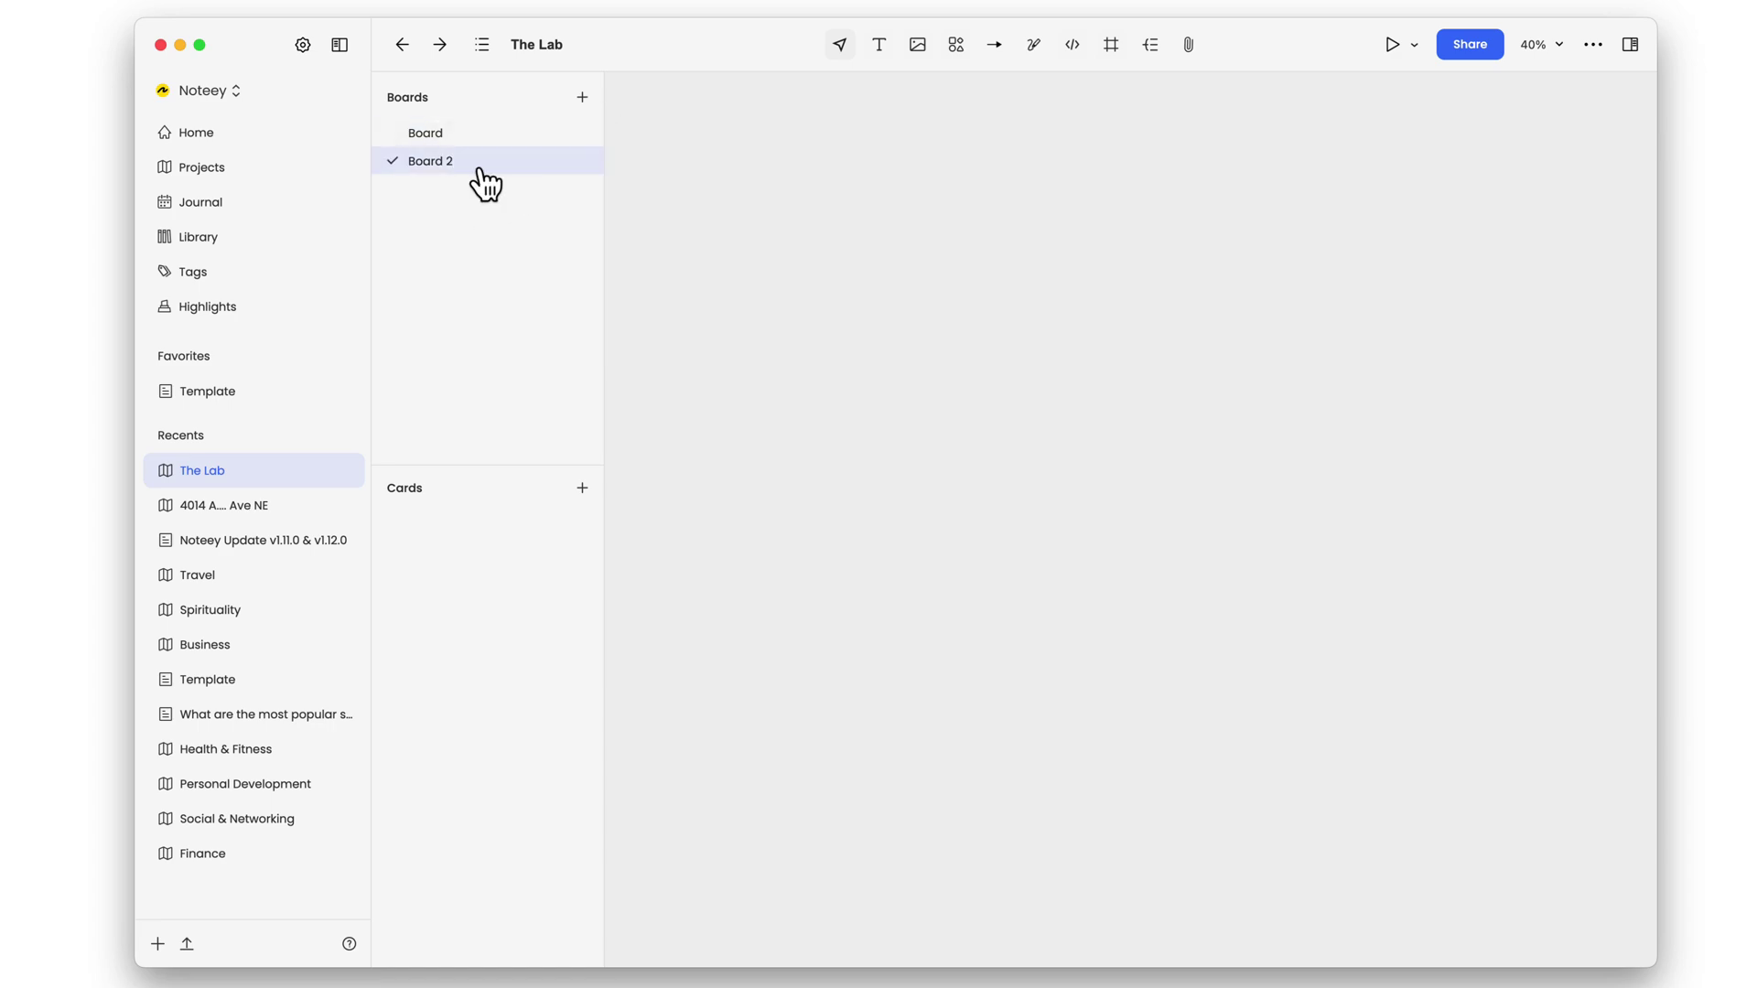
right_click(895, 283)
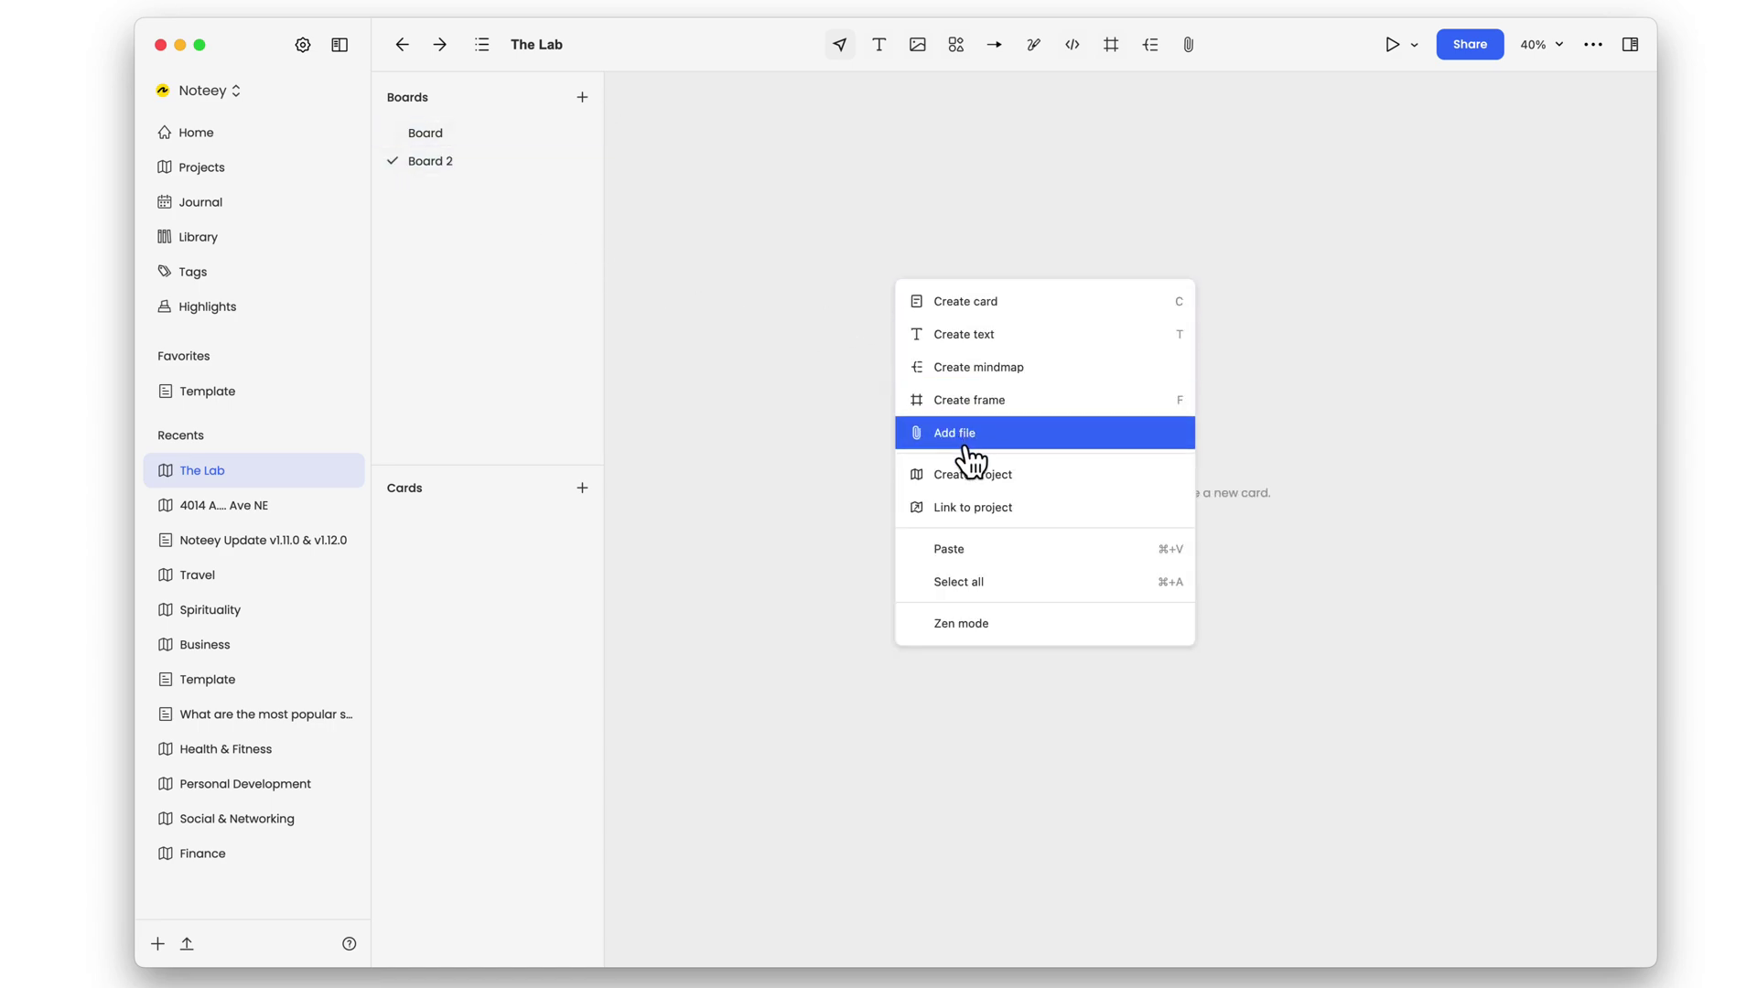
left_click(1004, 507)
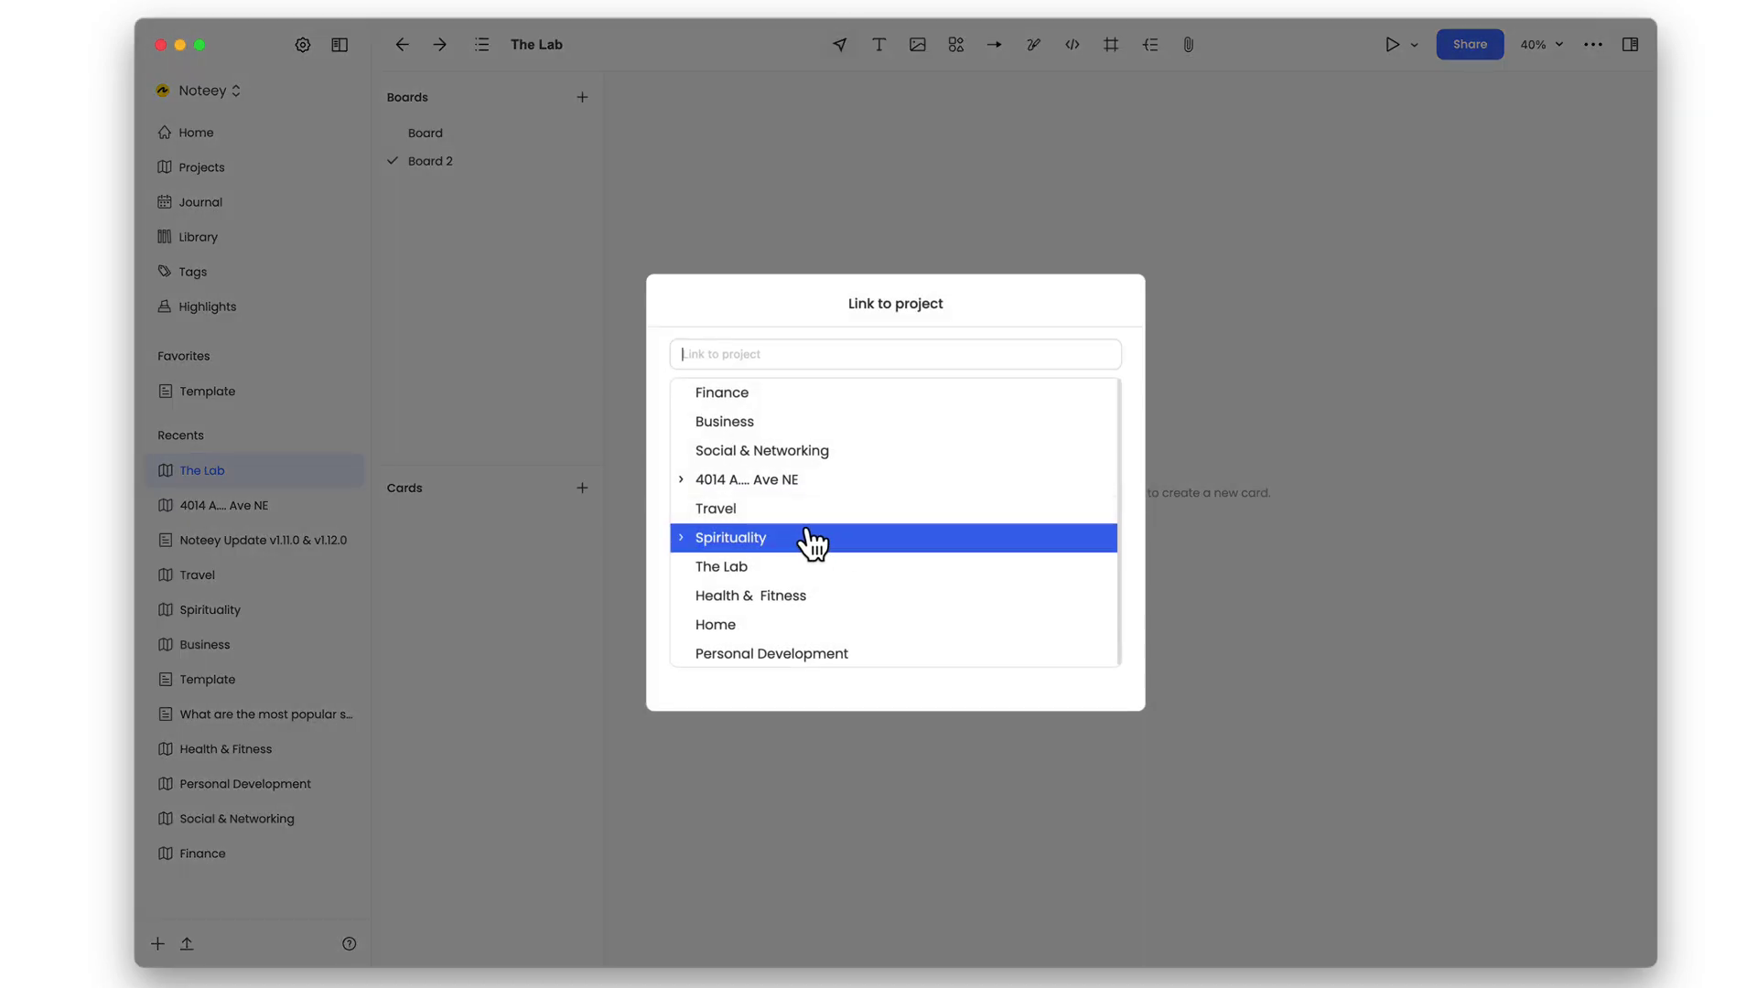
left_click(701, 487)
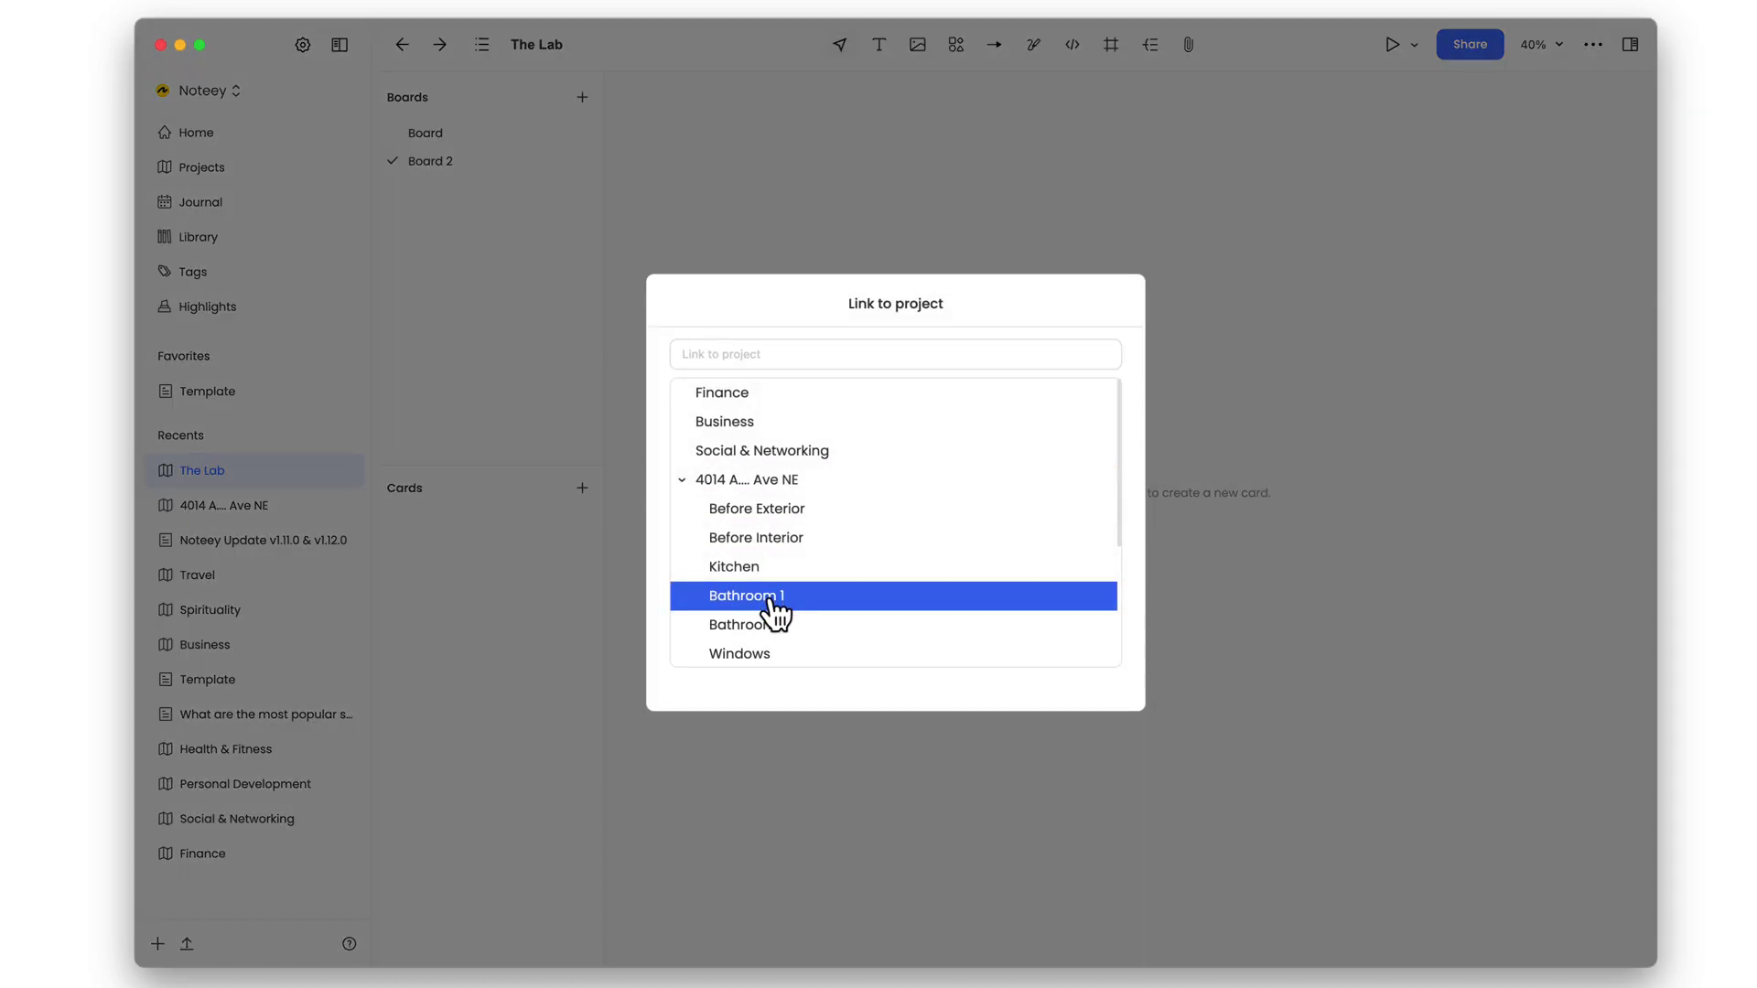
left_click(770, 600)
left_click_drag(977, 534, 1083, 400)
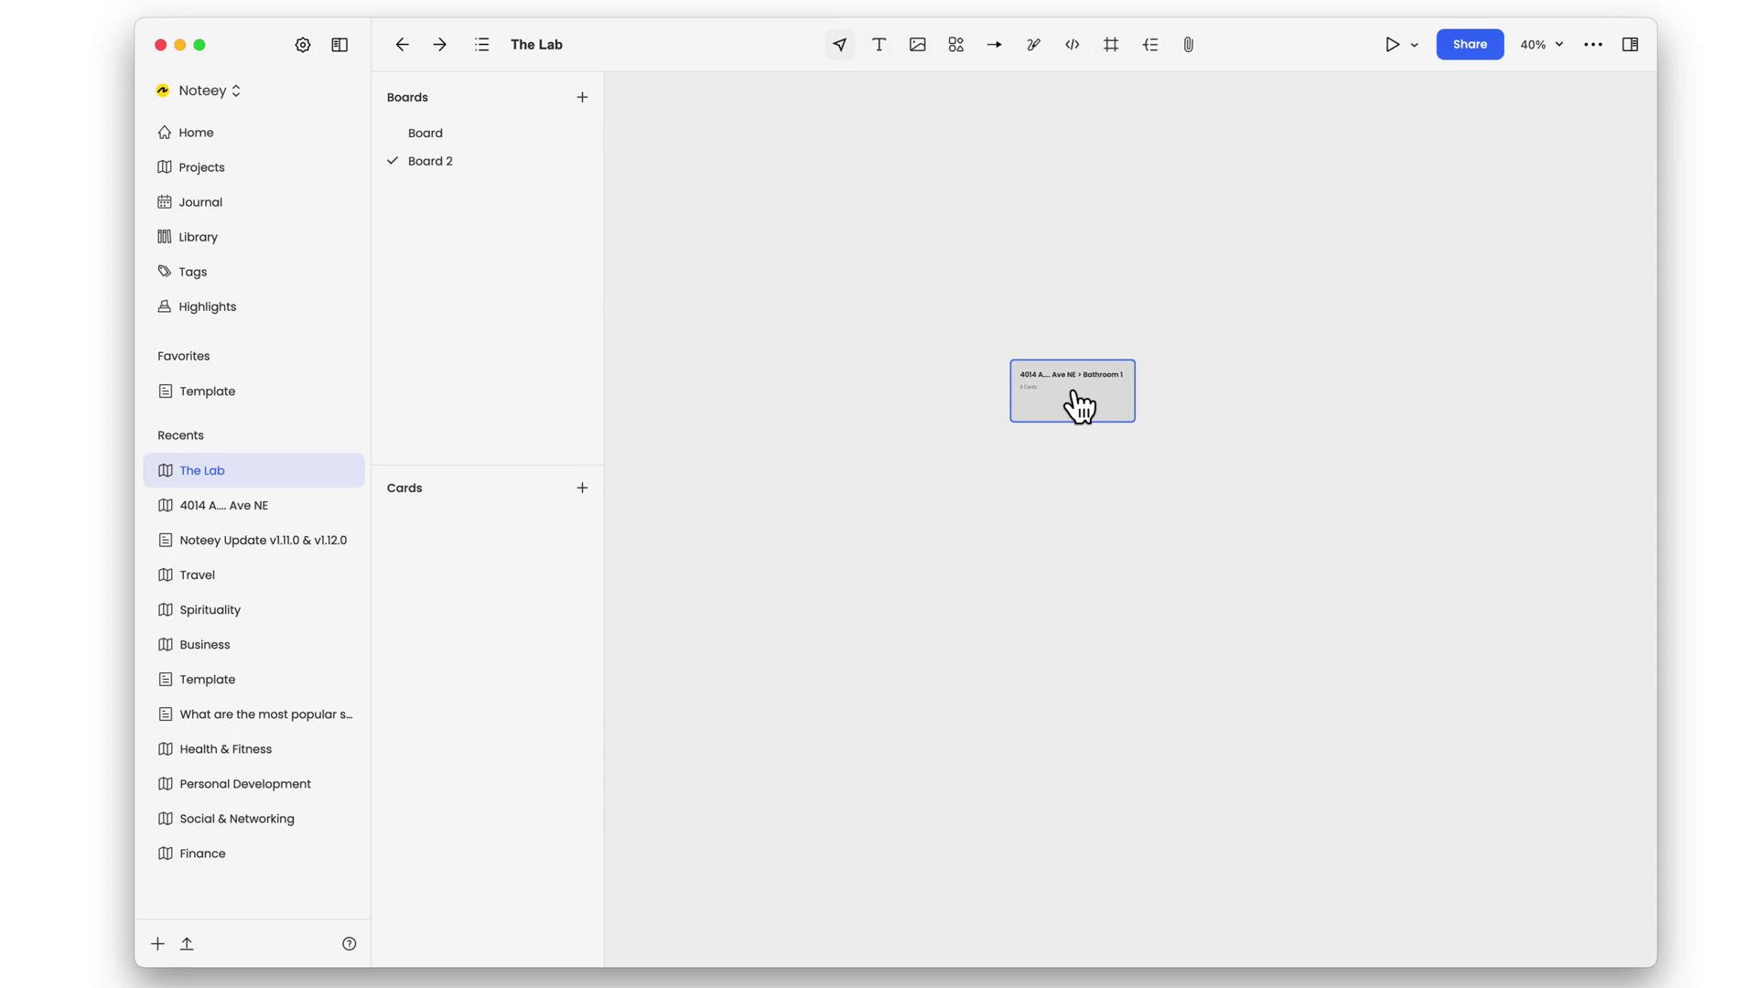
- Follow the new link card to the Bathroom 1 board and return to The Lab's second board
left_click(1074, 404)
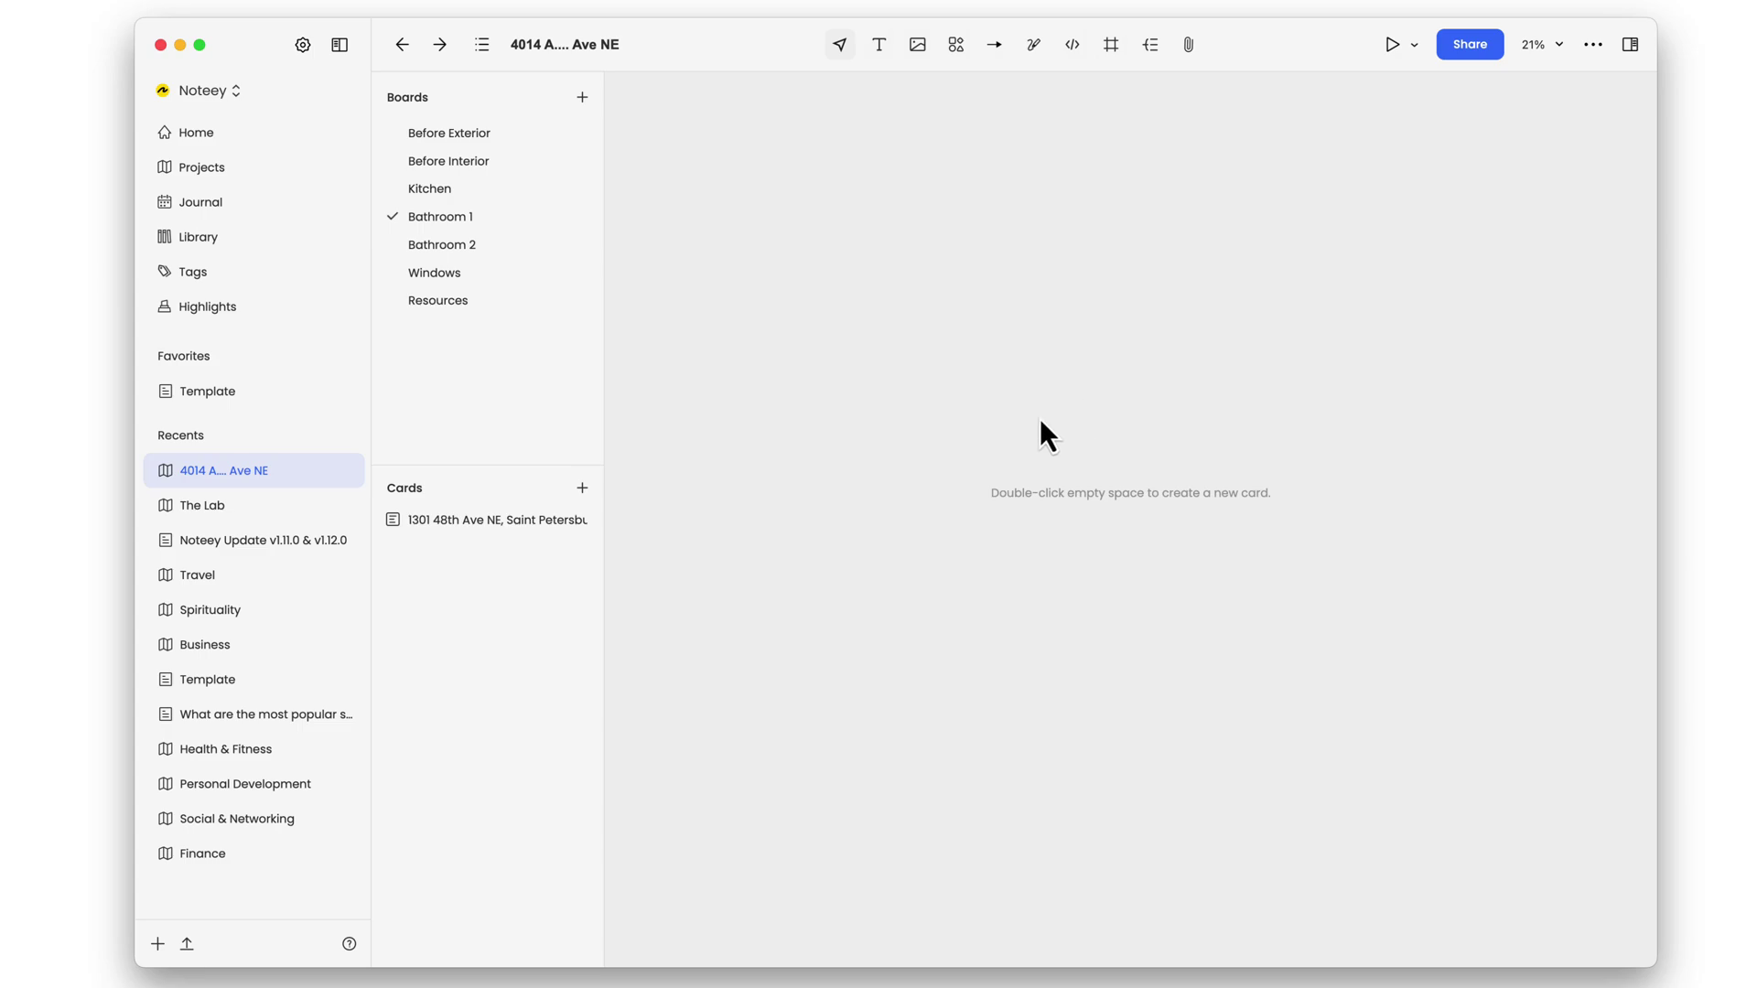
left_click(403, 46)
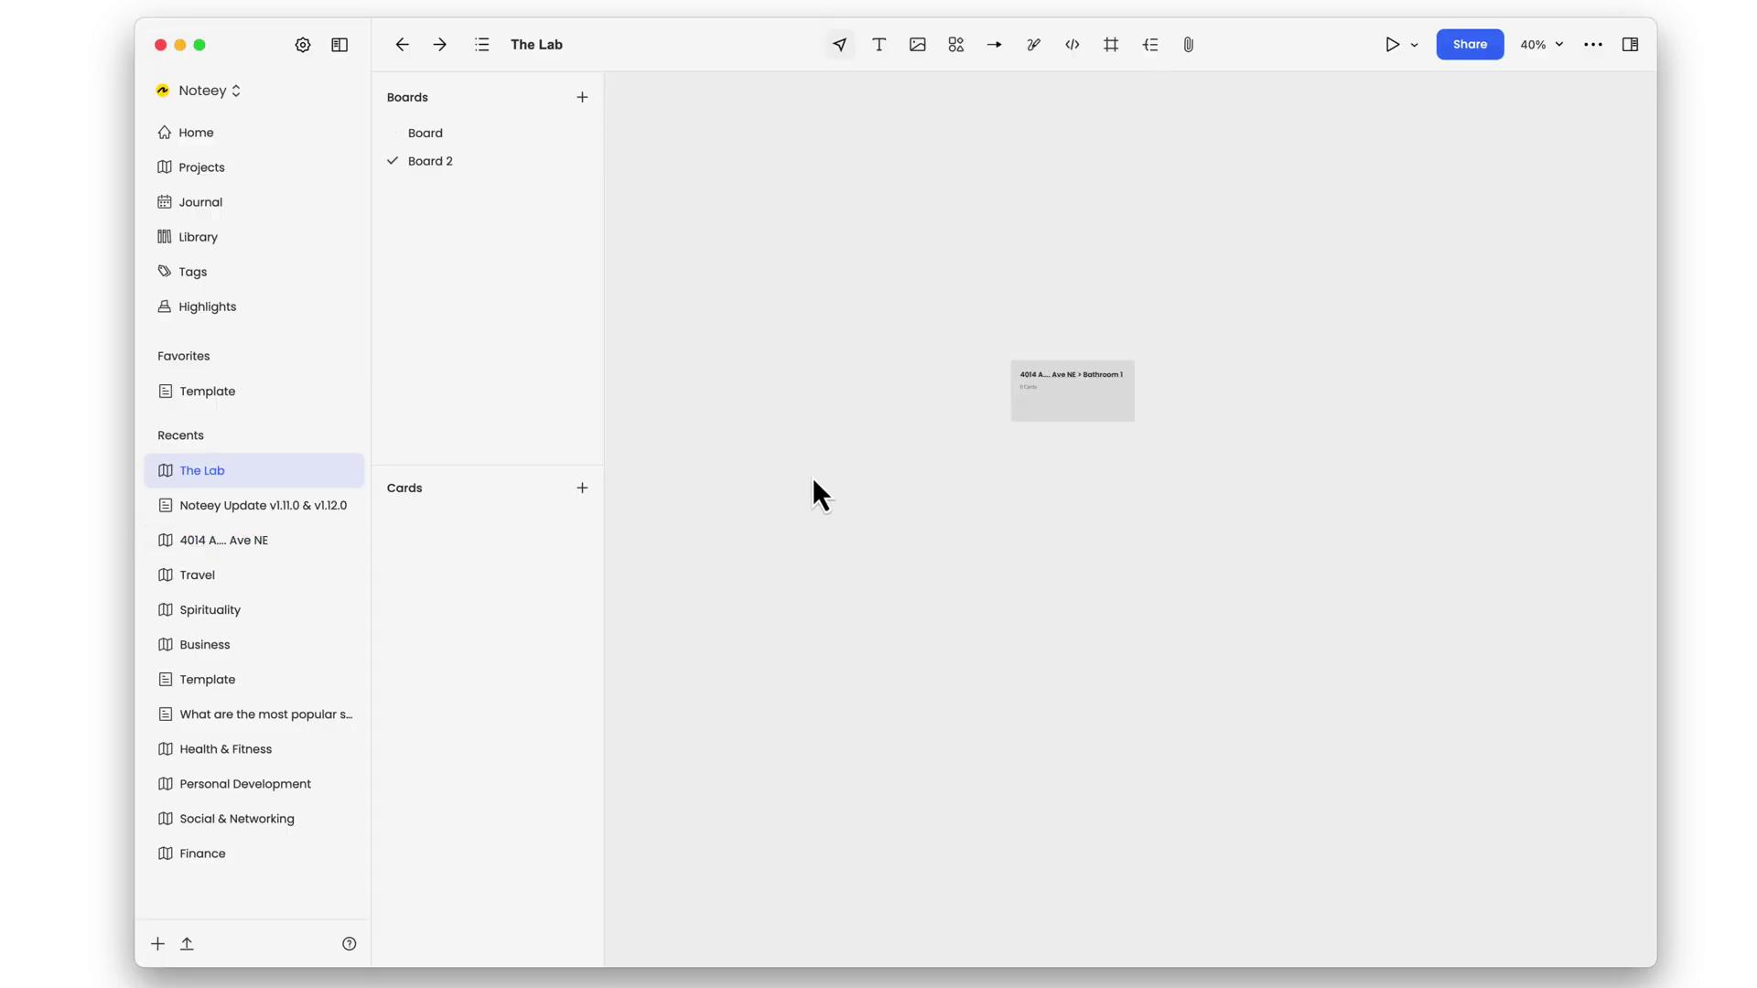
- Batch-import New Planner 2025.3.bx.pdf, Screenshot 2024-12-13 at 8.25.40 AM.png and Distribution Breakdown (1).xlsx onto the whiteboard in Import mode
left_click(1188, 45)
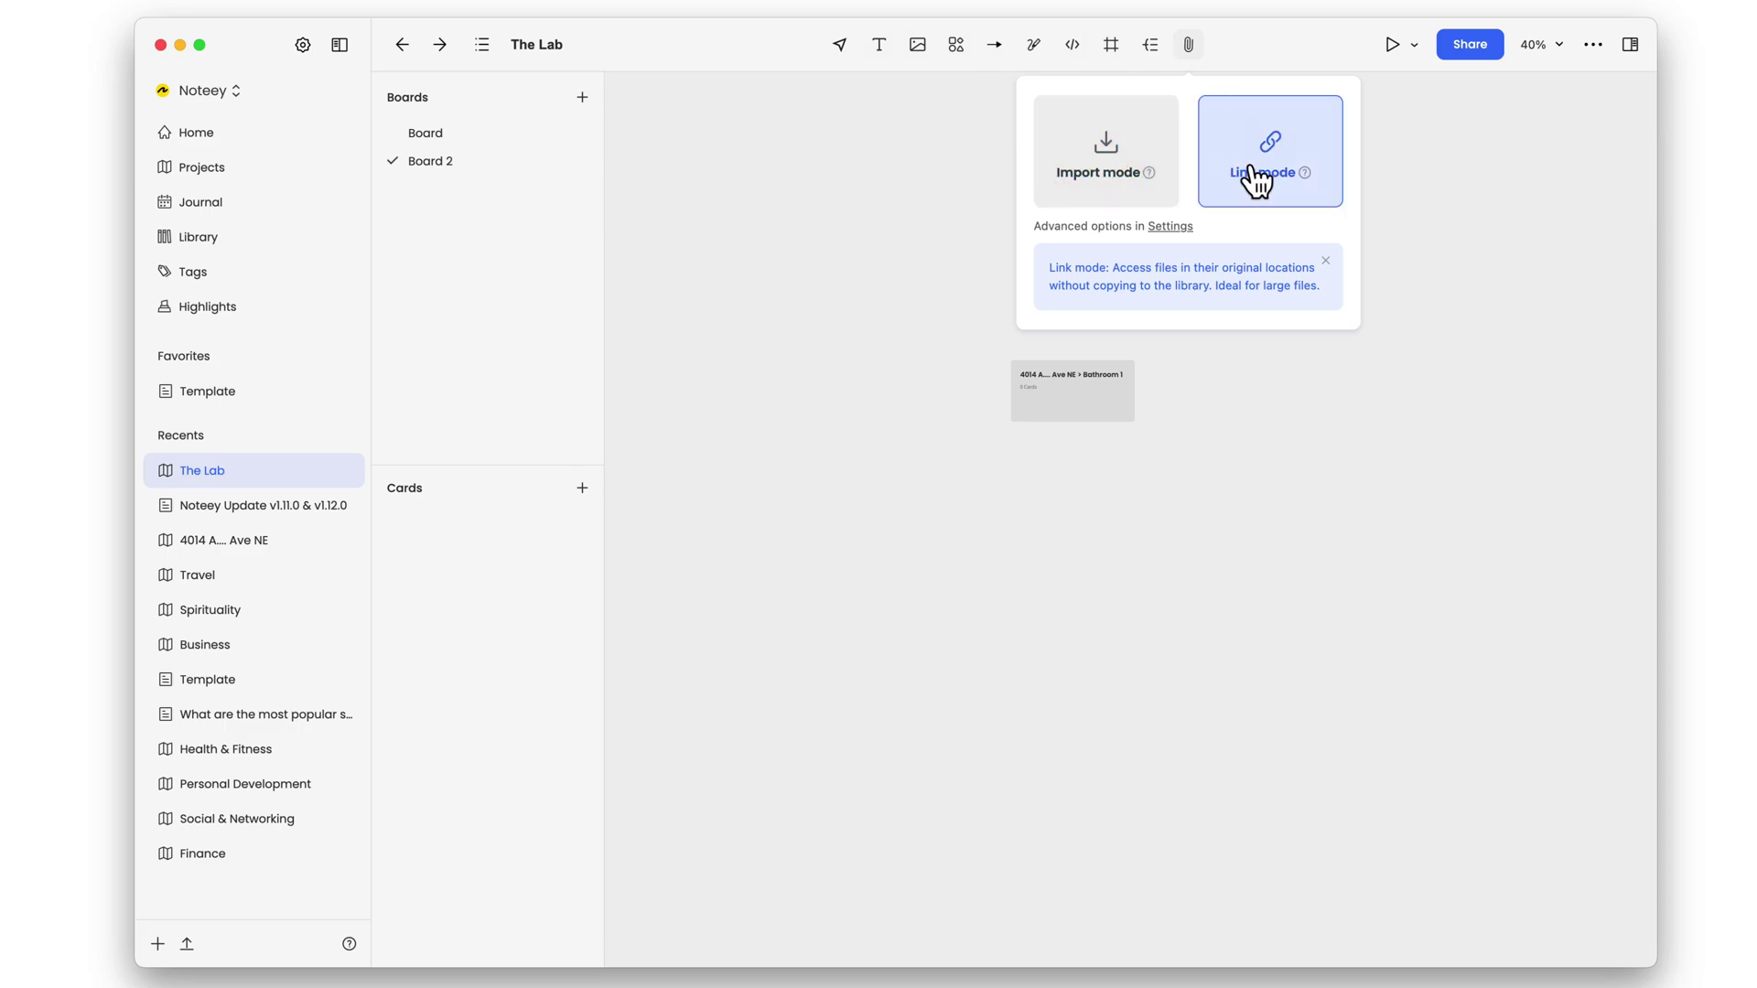
left_click(1115, 174)
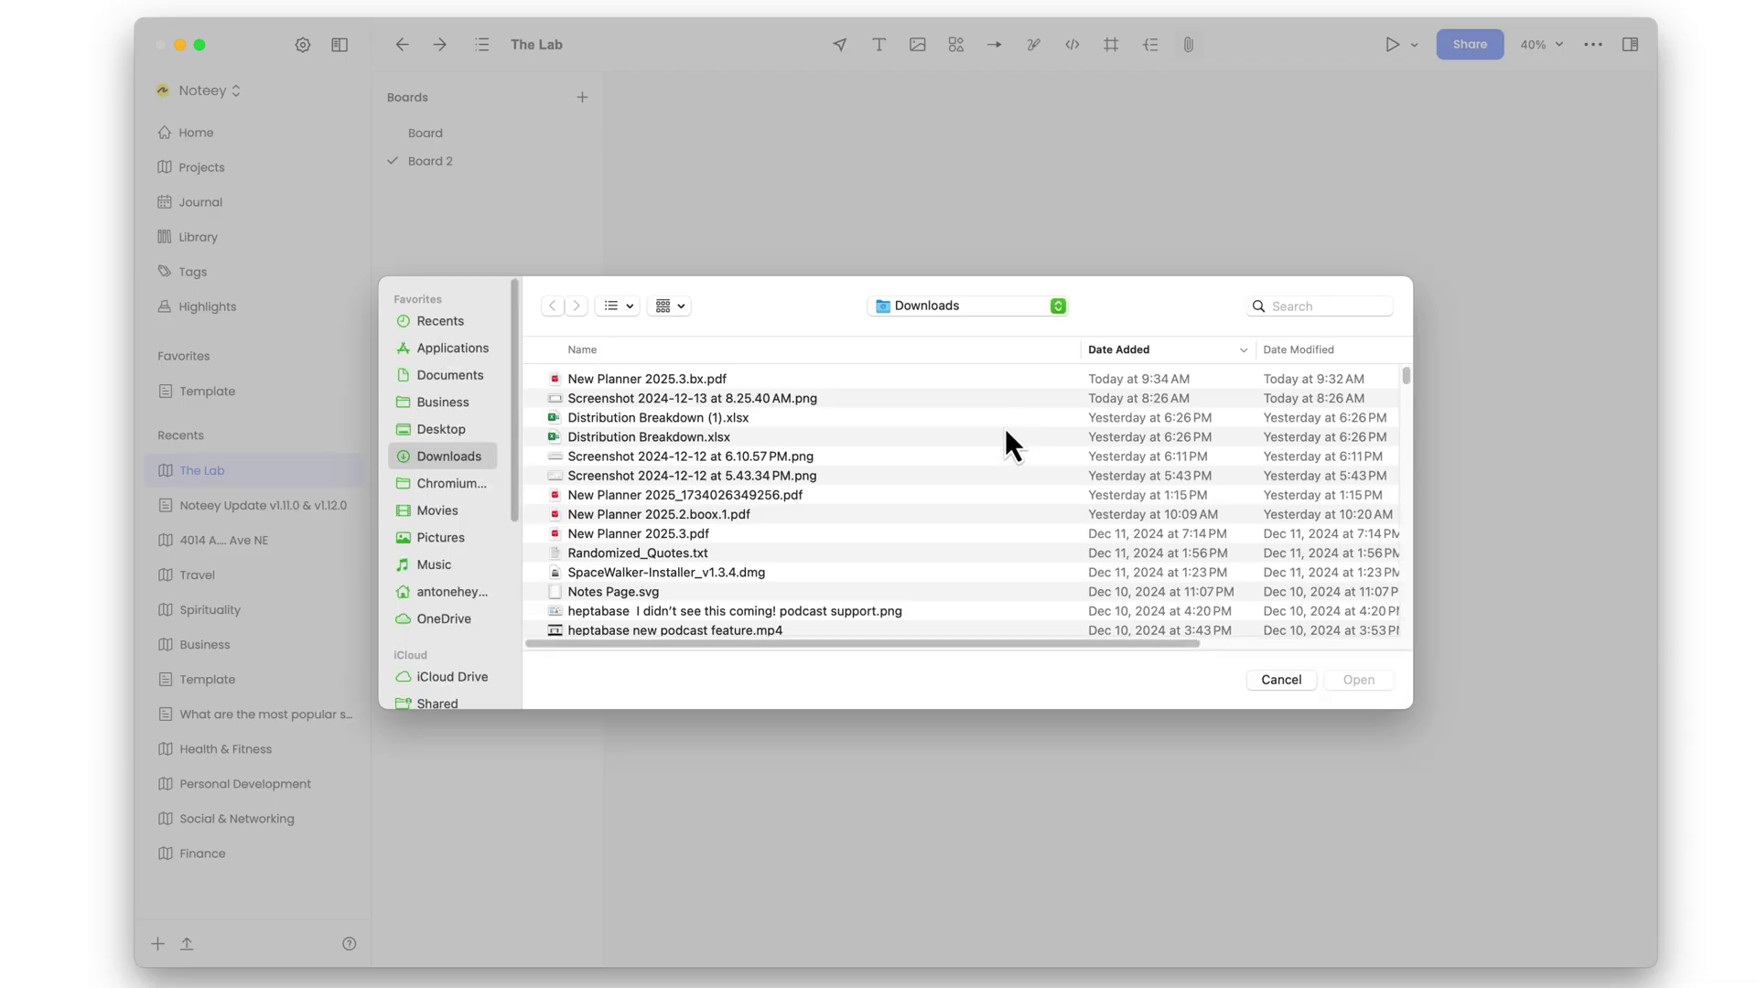
left_click(765, 379)
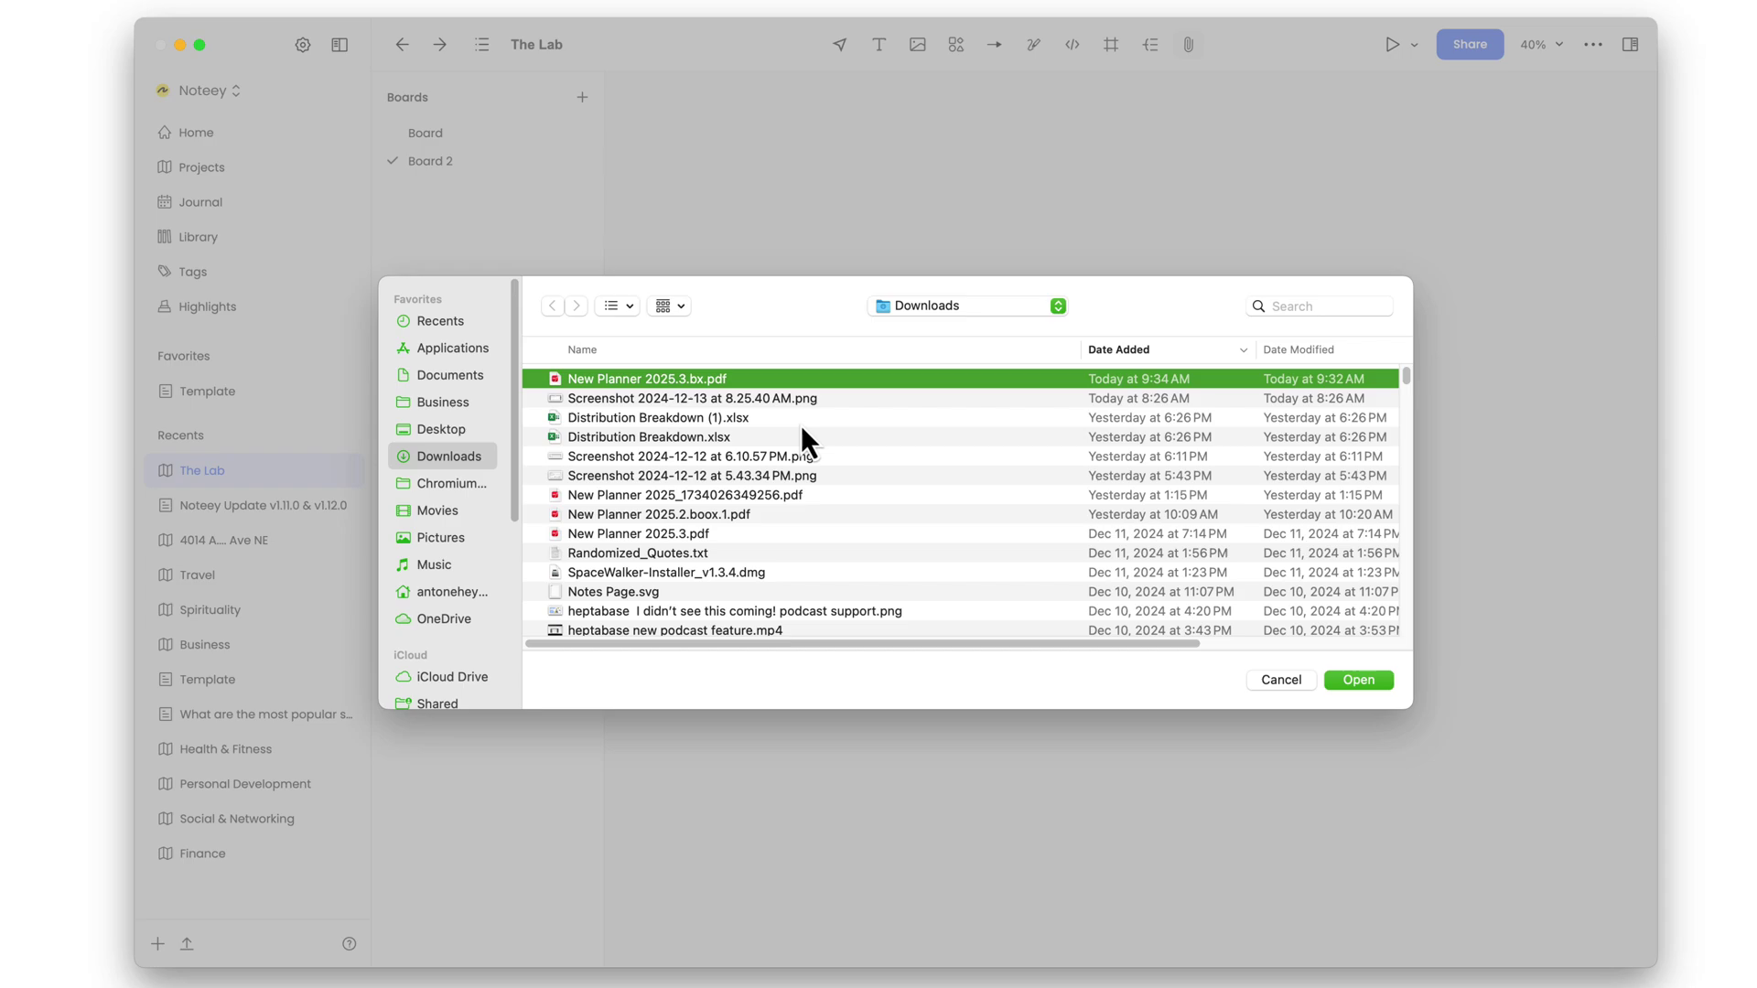
left_click(760, 419, "shift")
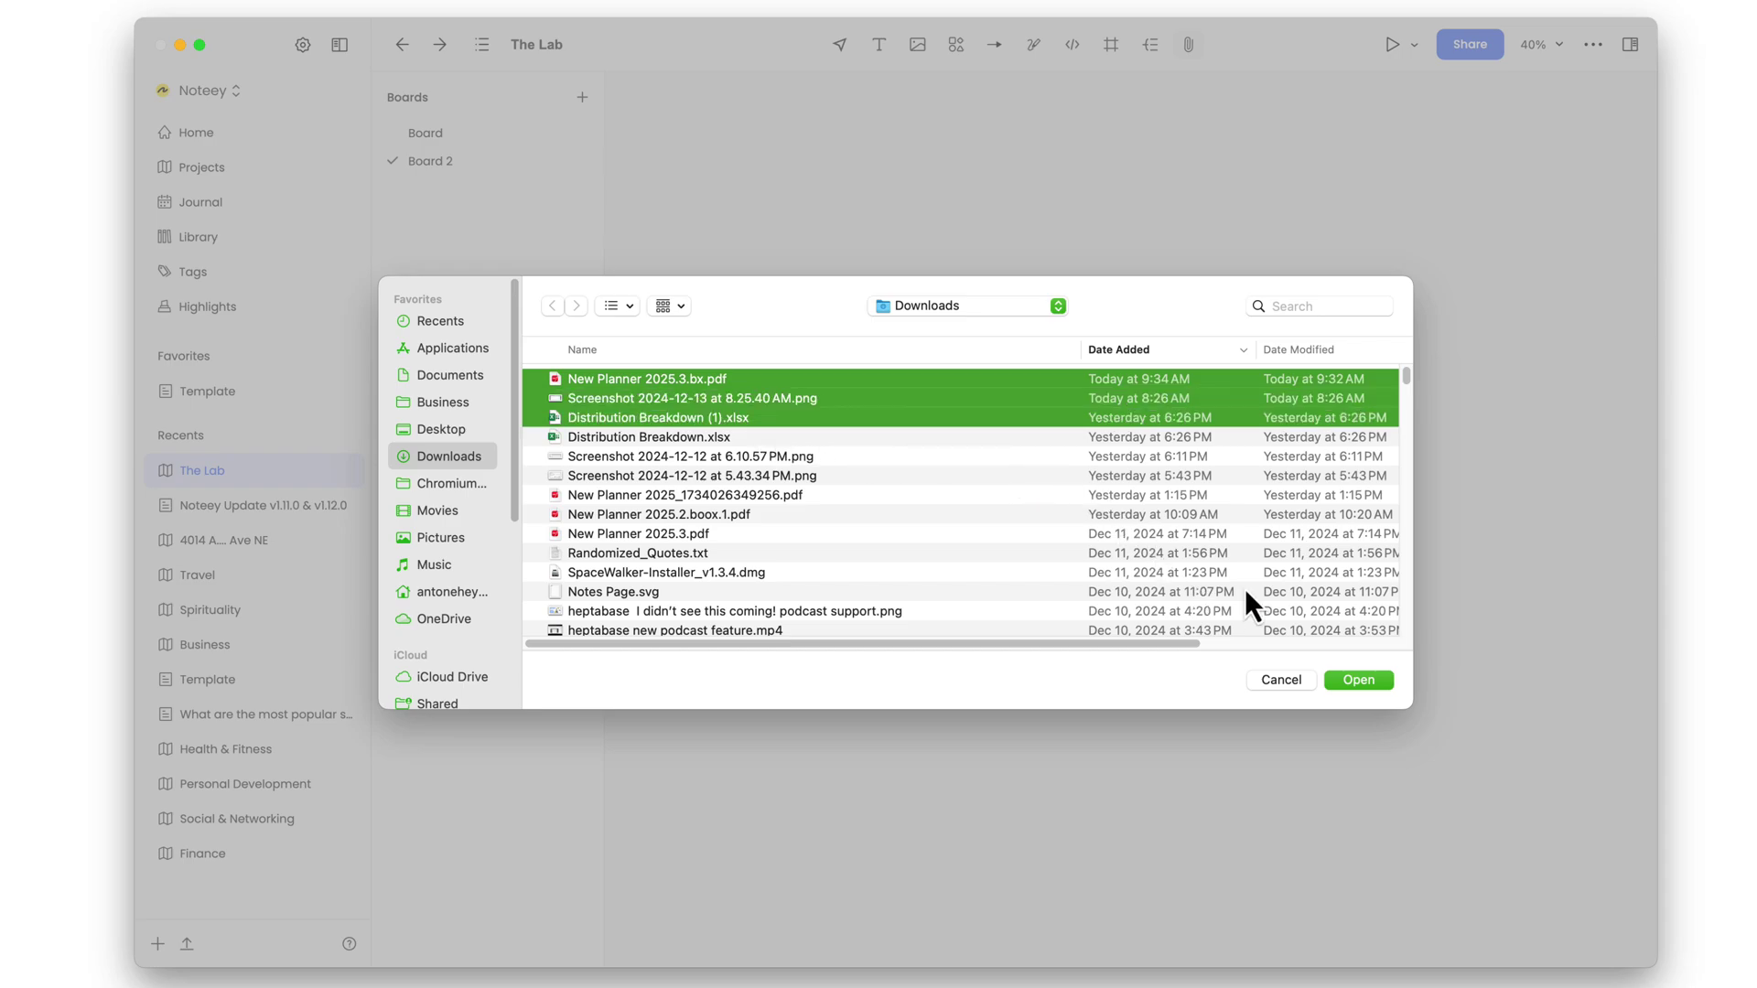
left_click(1360, 679)
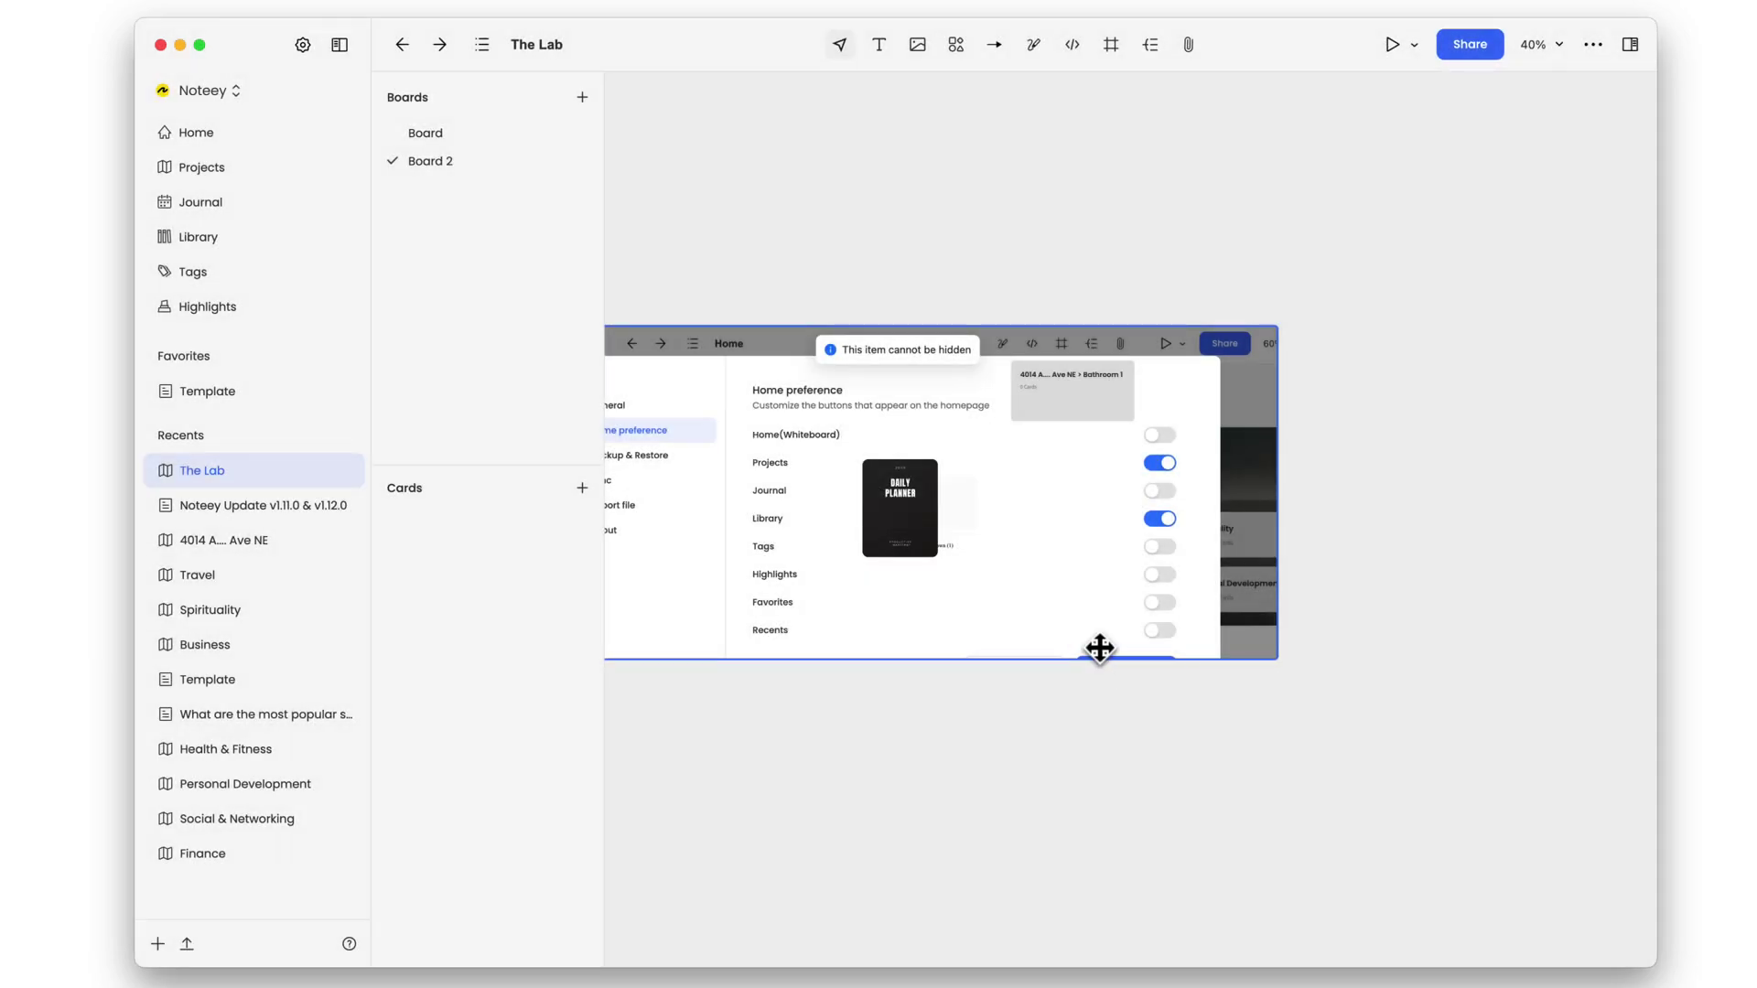
- Arrange the imported files in a left-aligned column, with the planner above the spreadsheet and the screenshot below it
left_click_drag(1000, 497, 1412, 698)
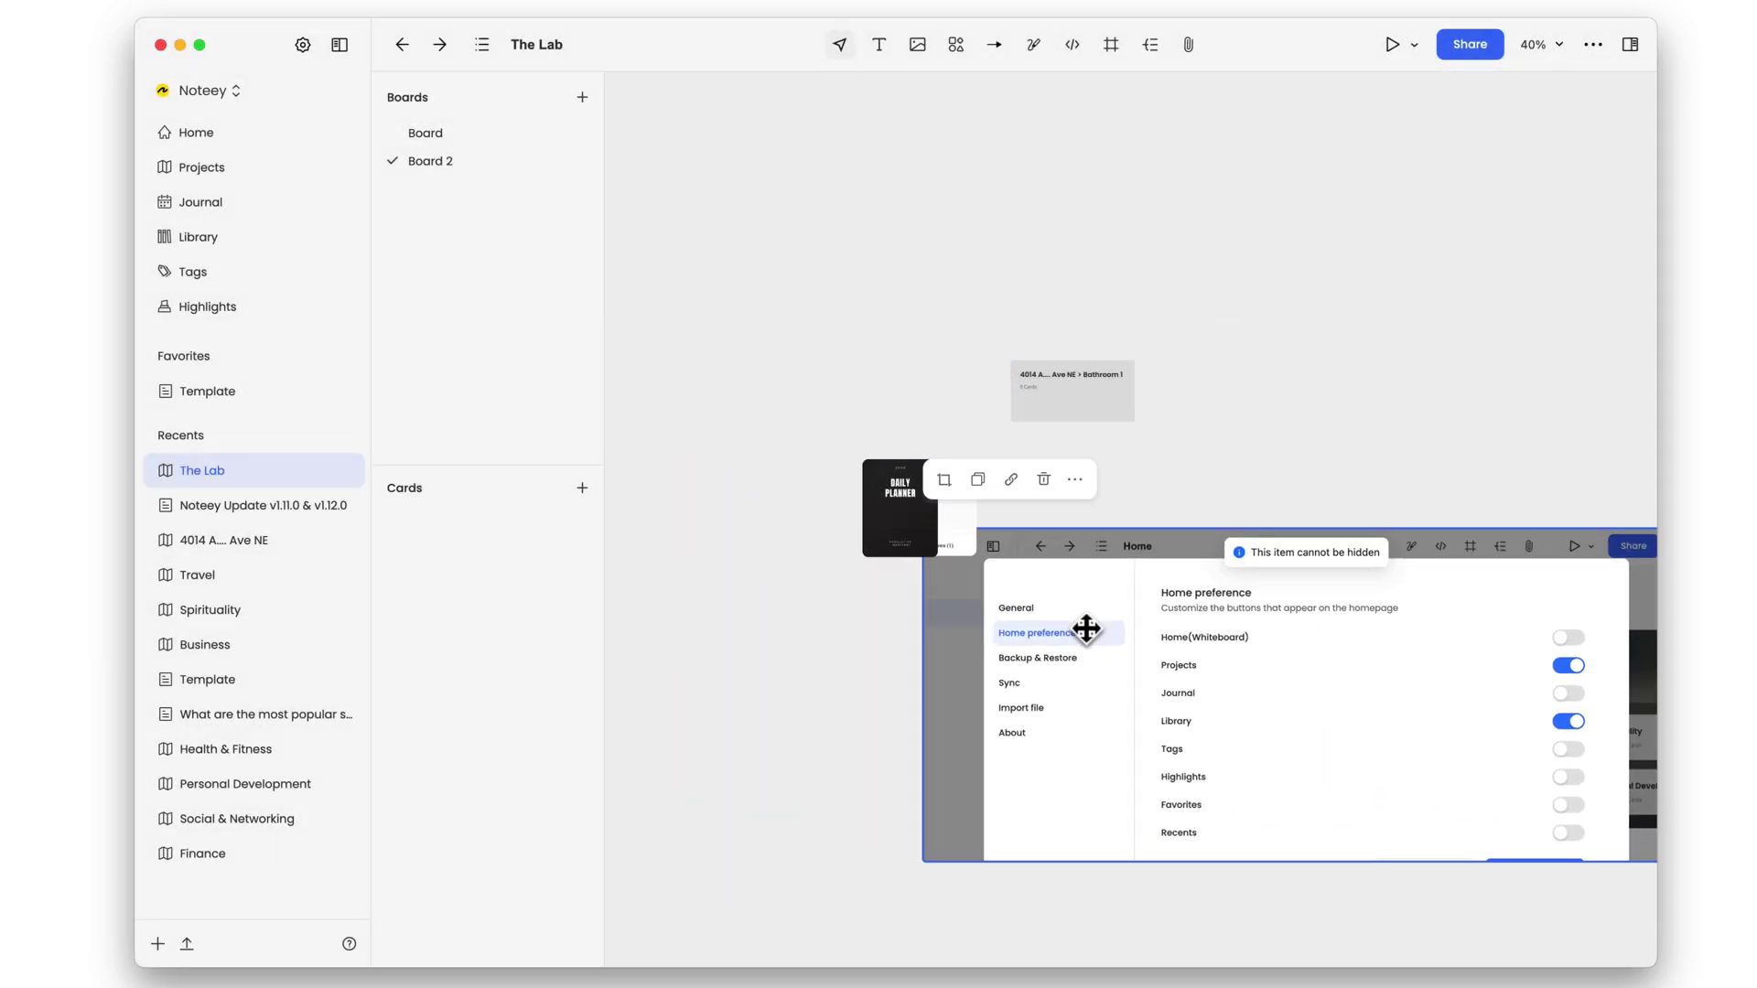
left_click(902, 529)
left_click_drag(902, 529, 707, 519)
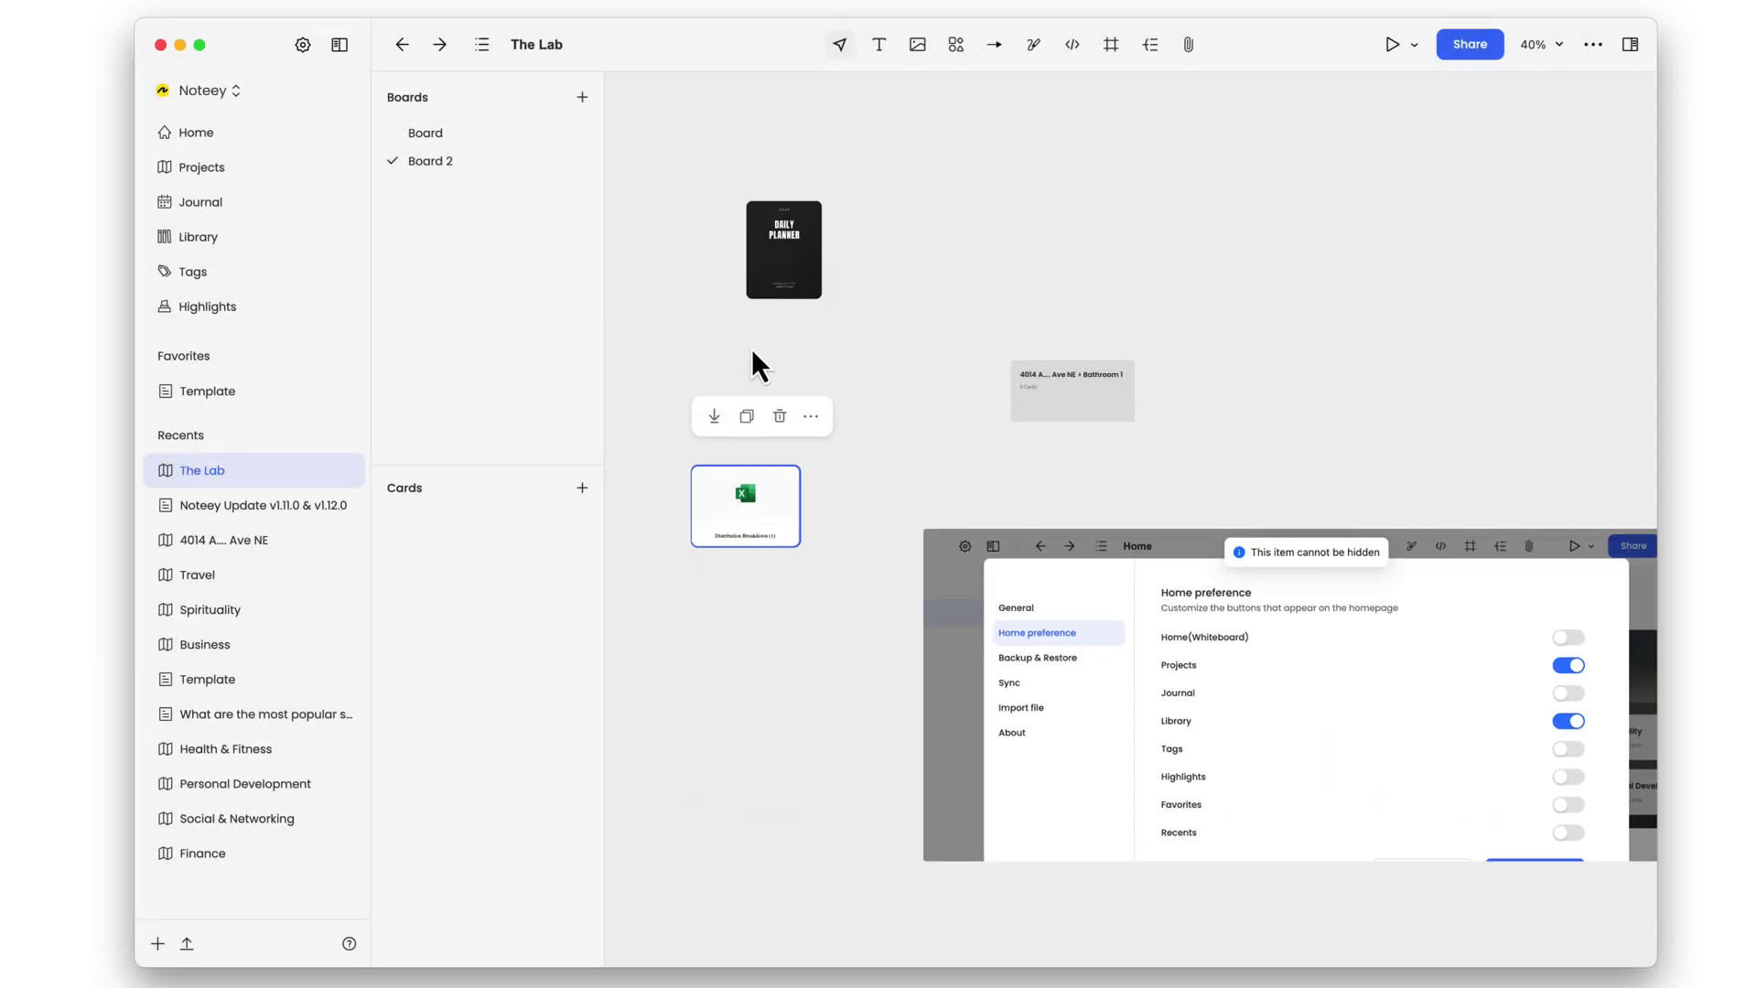
left_click_drag(752, 291, 698, 339)
left_click_drag(1048, 619, 820, 697)
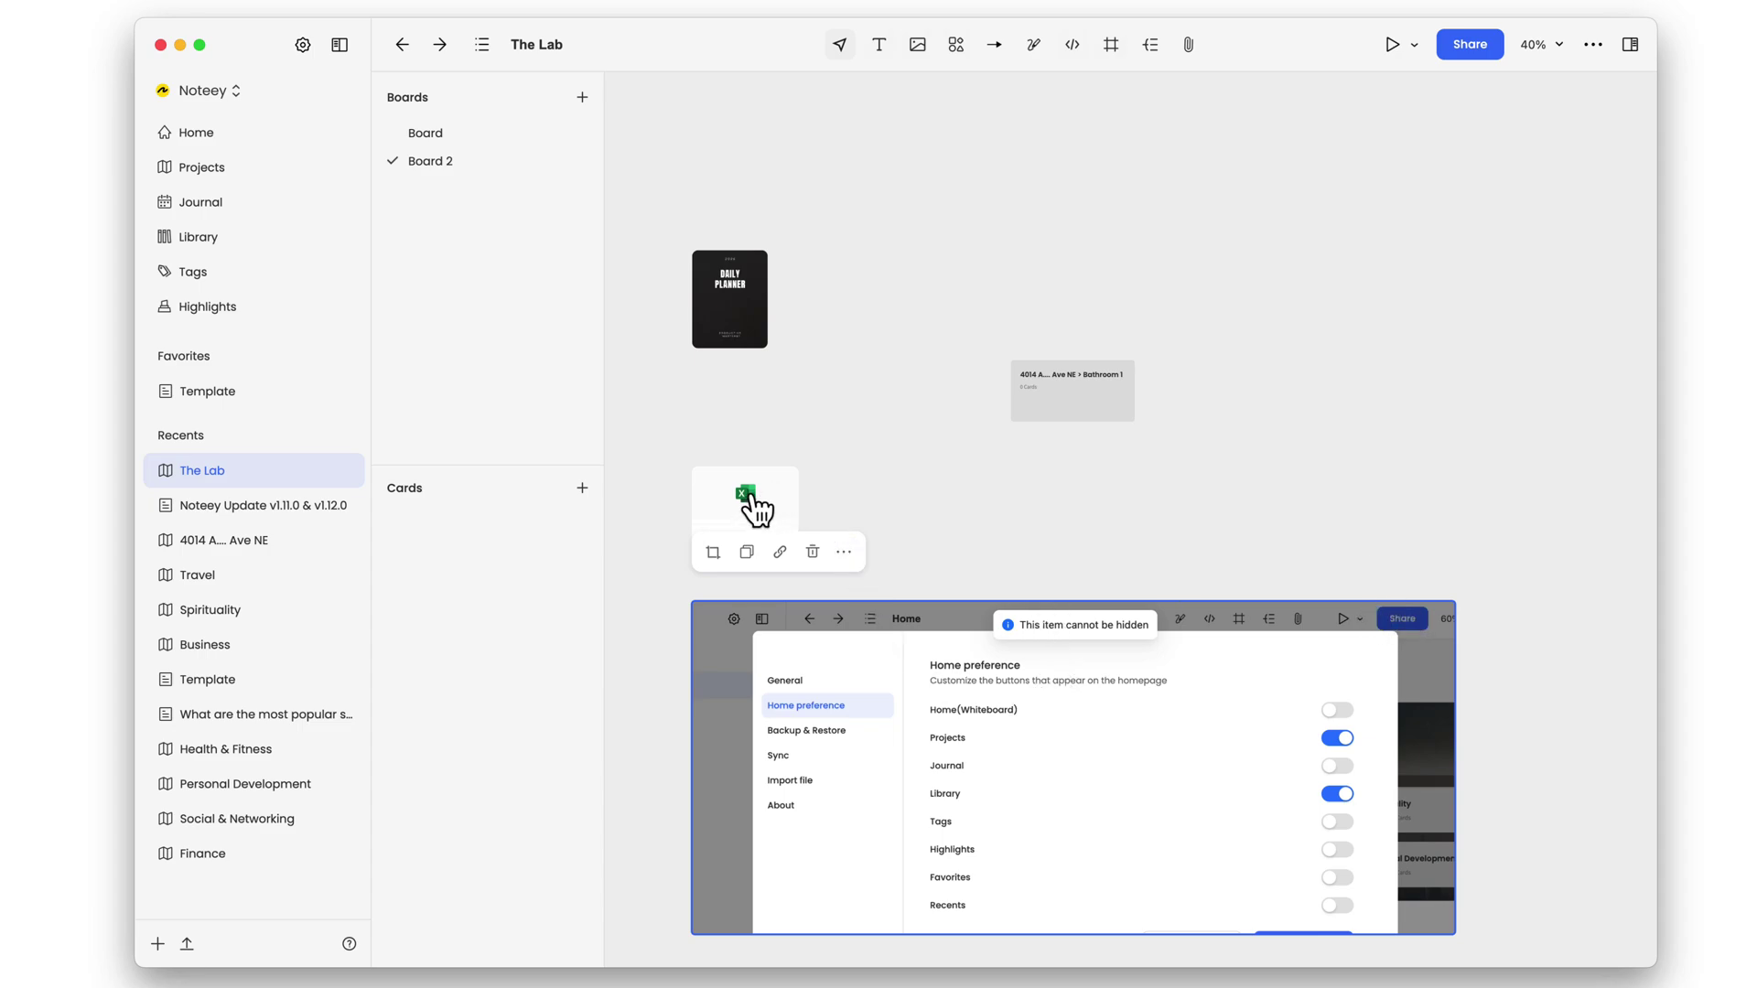
left_click_drag(748, 494, 755, 477)
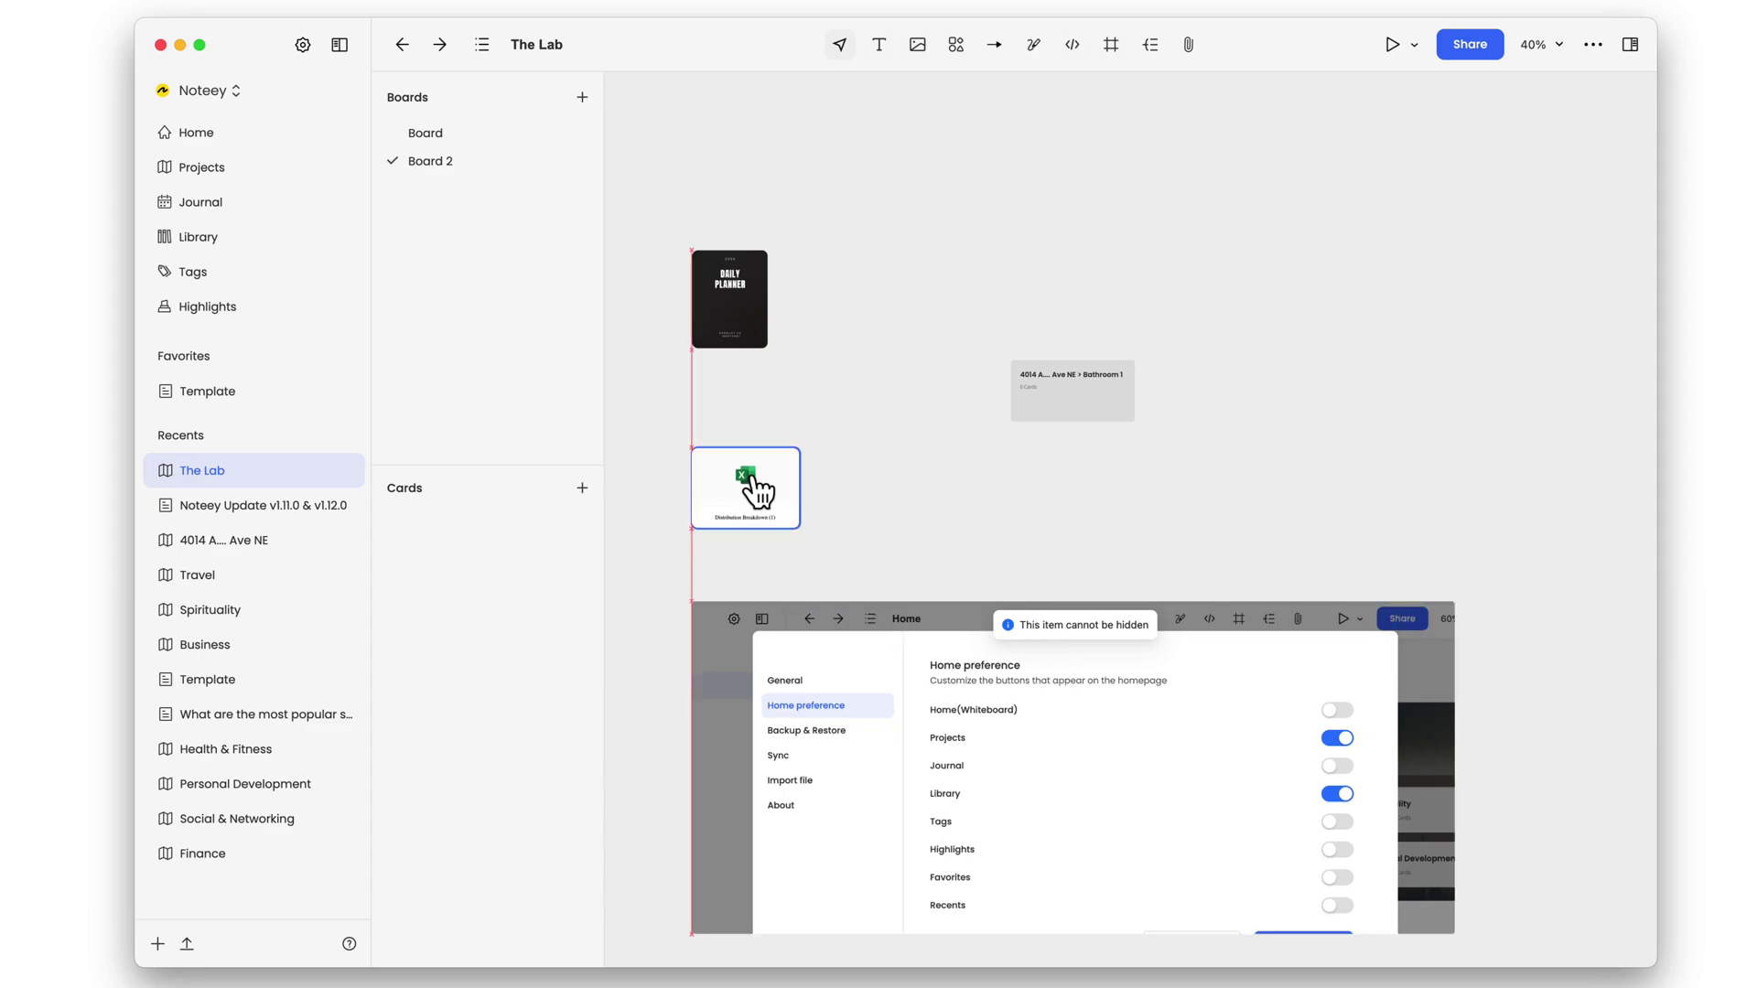
left_click(918, 515)
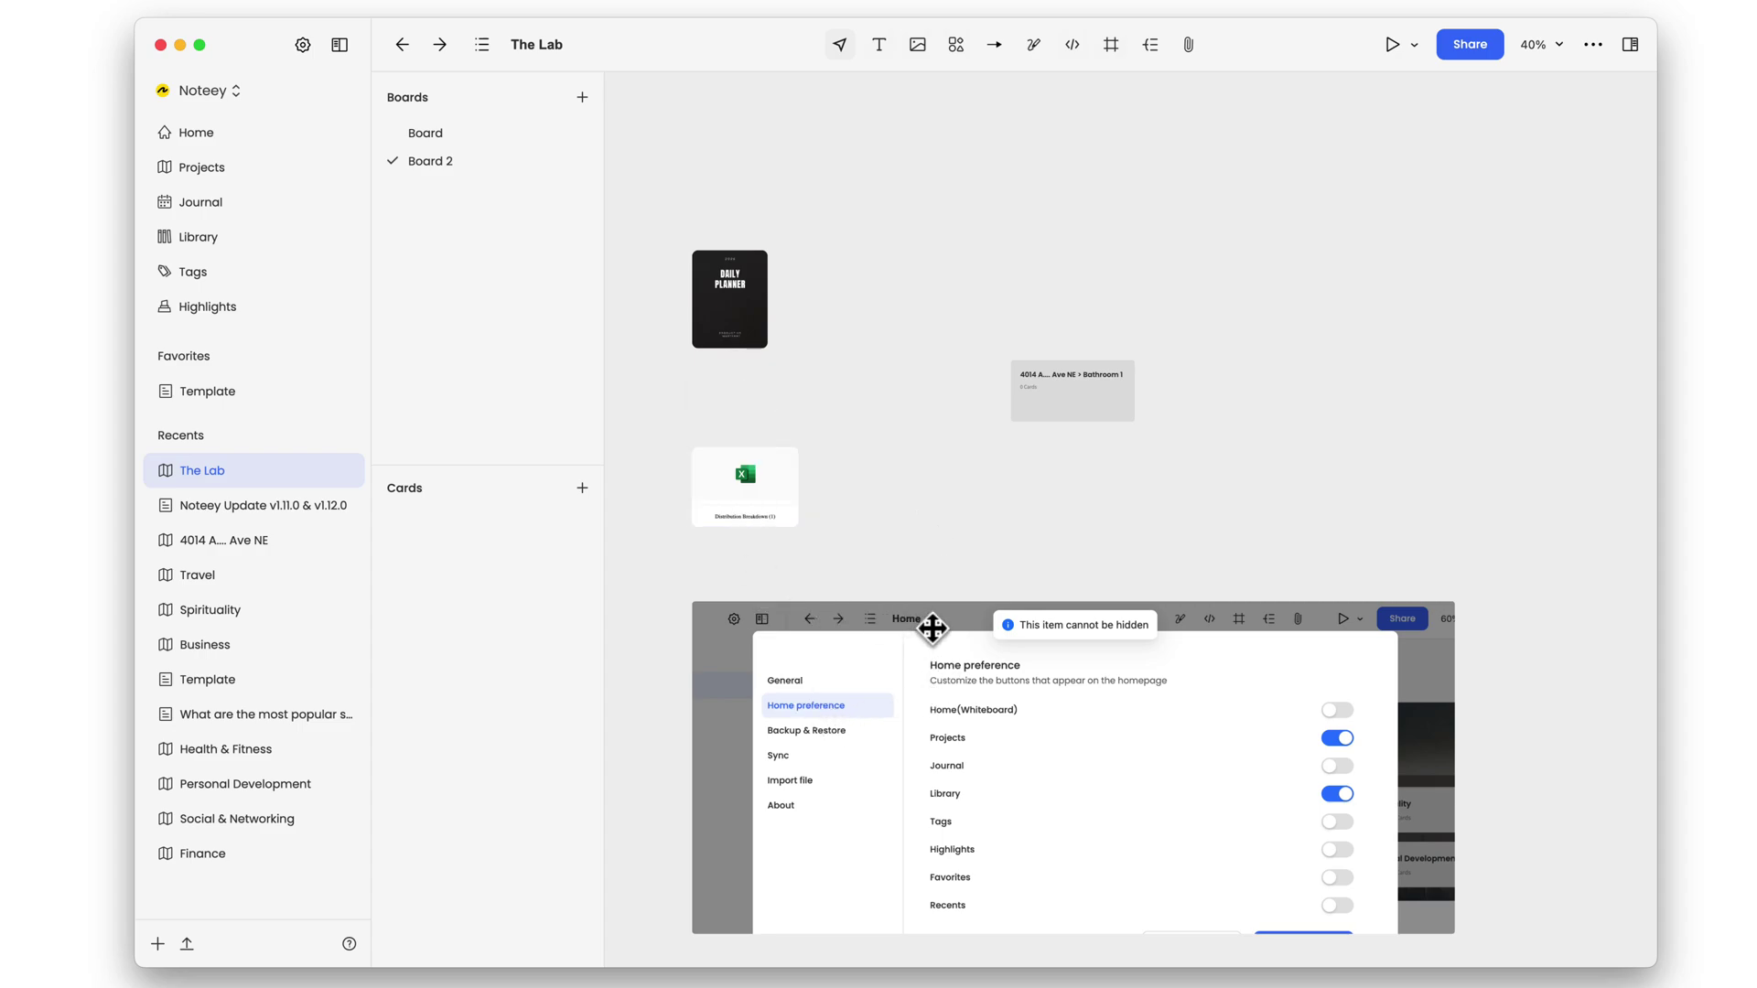
- Open the Noteey Update v1.11.0 & v1.12.0 note and collapse the Favorites and Recents sections
left_click(265, 505)
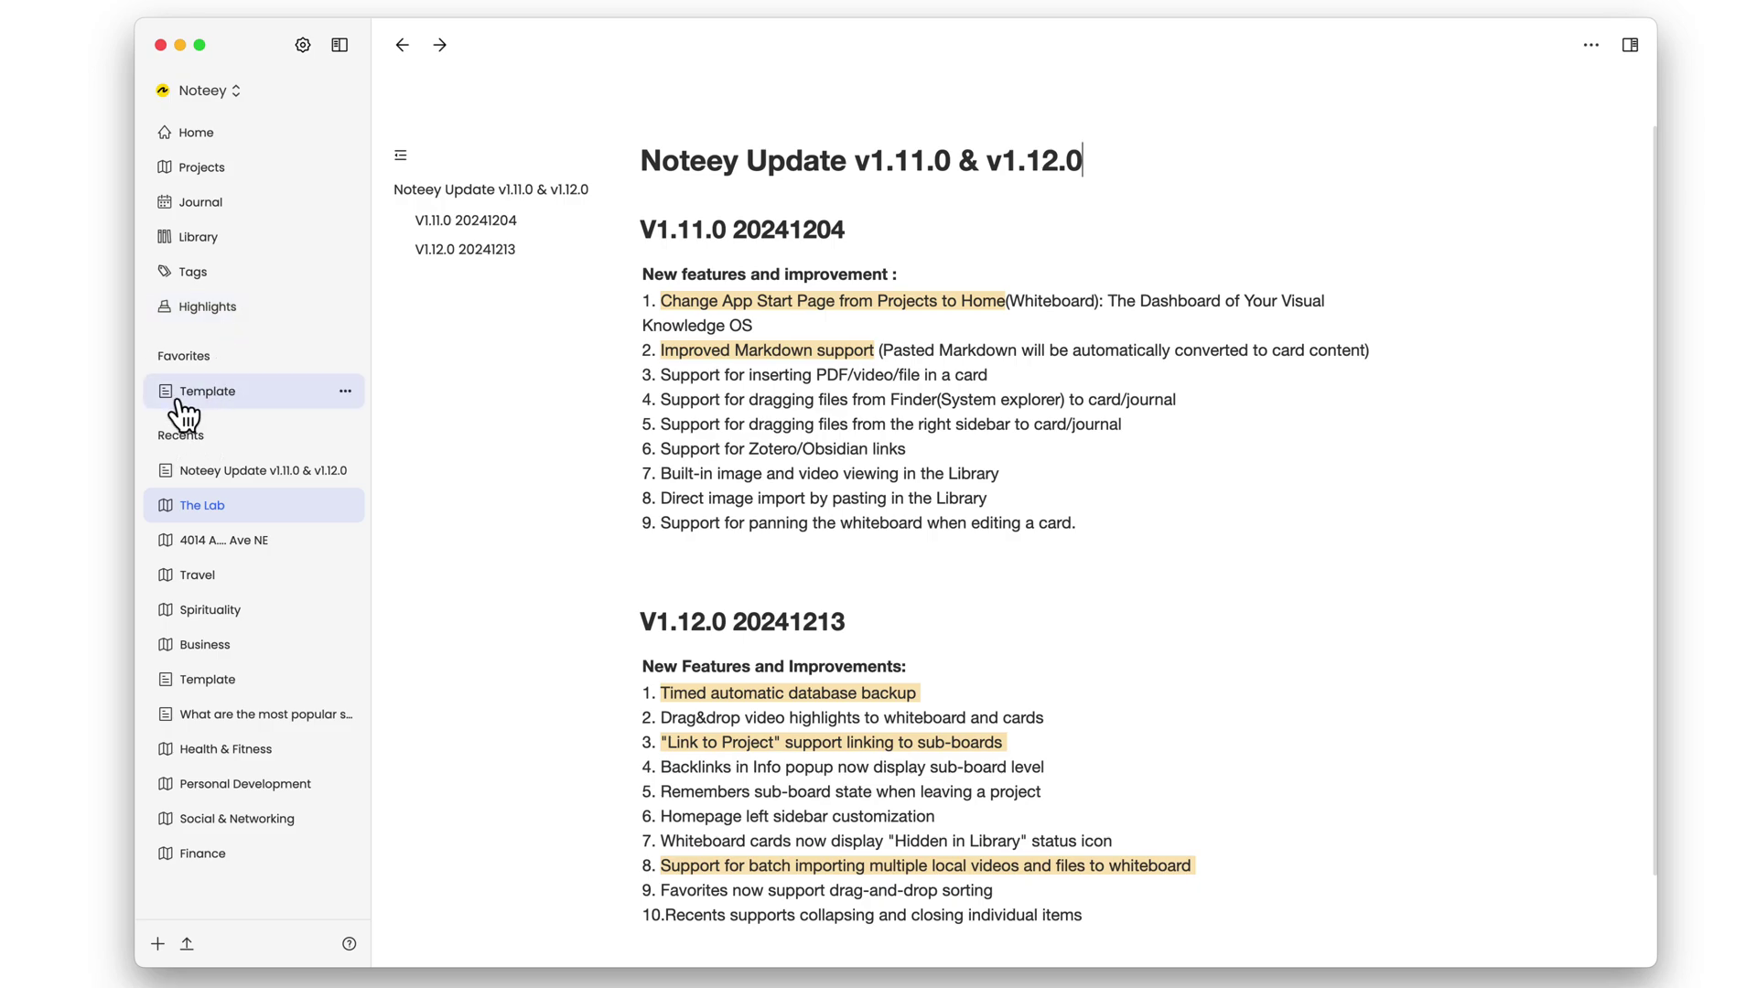
left_click(152, 357)
left_click(151, 357)
left_click(152, 437)
left_click(152, 437)
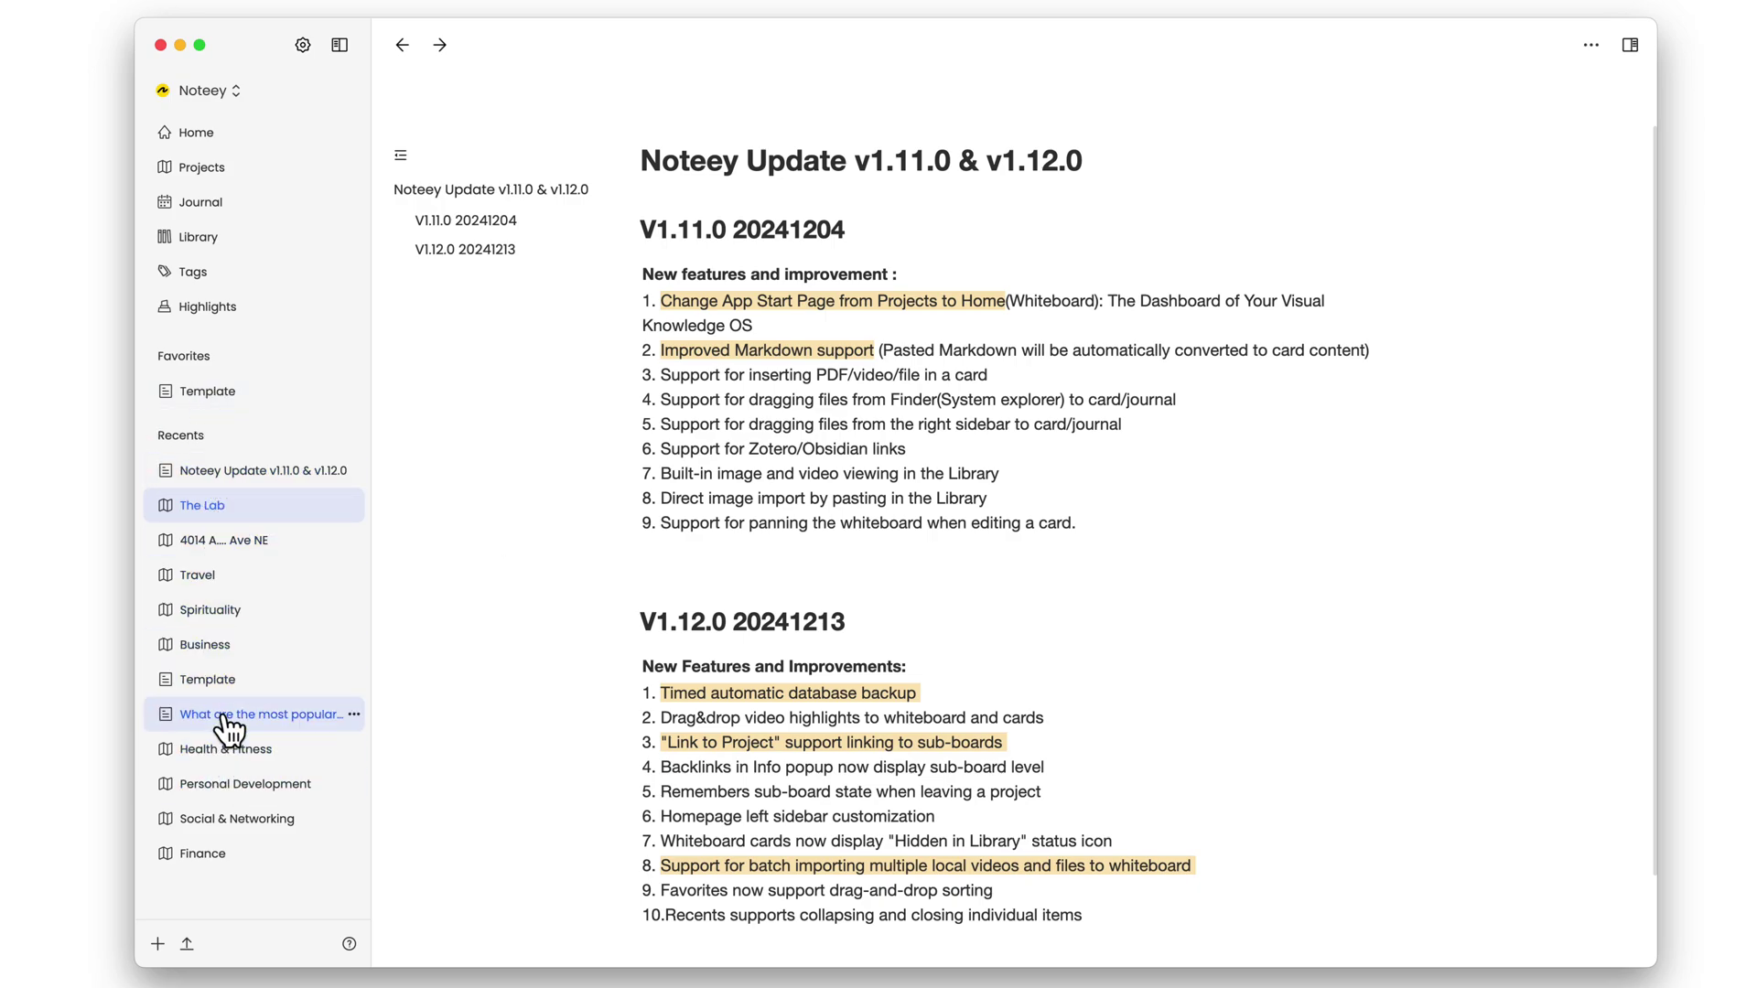
left_click(151, 437)
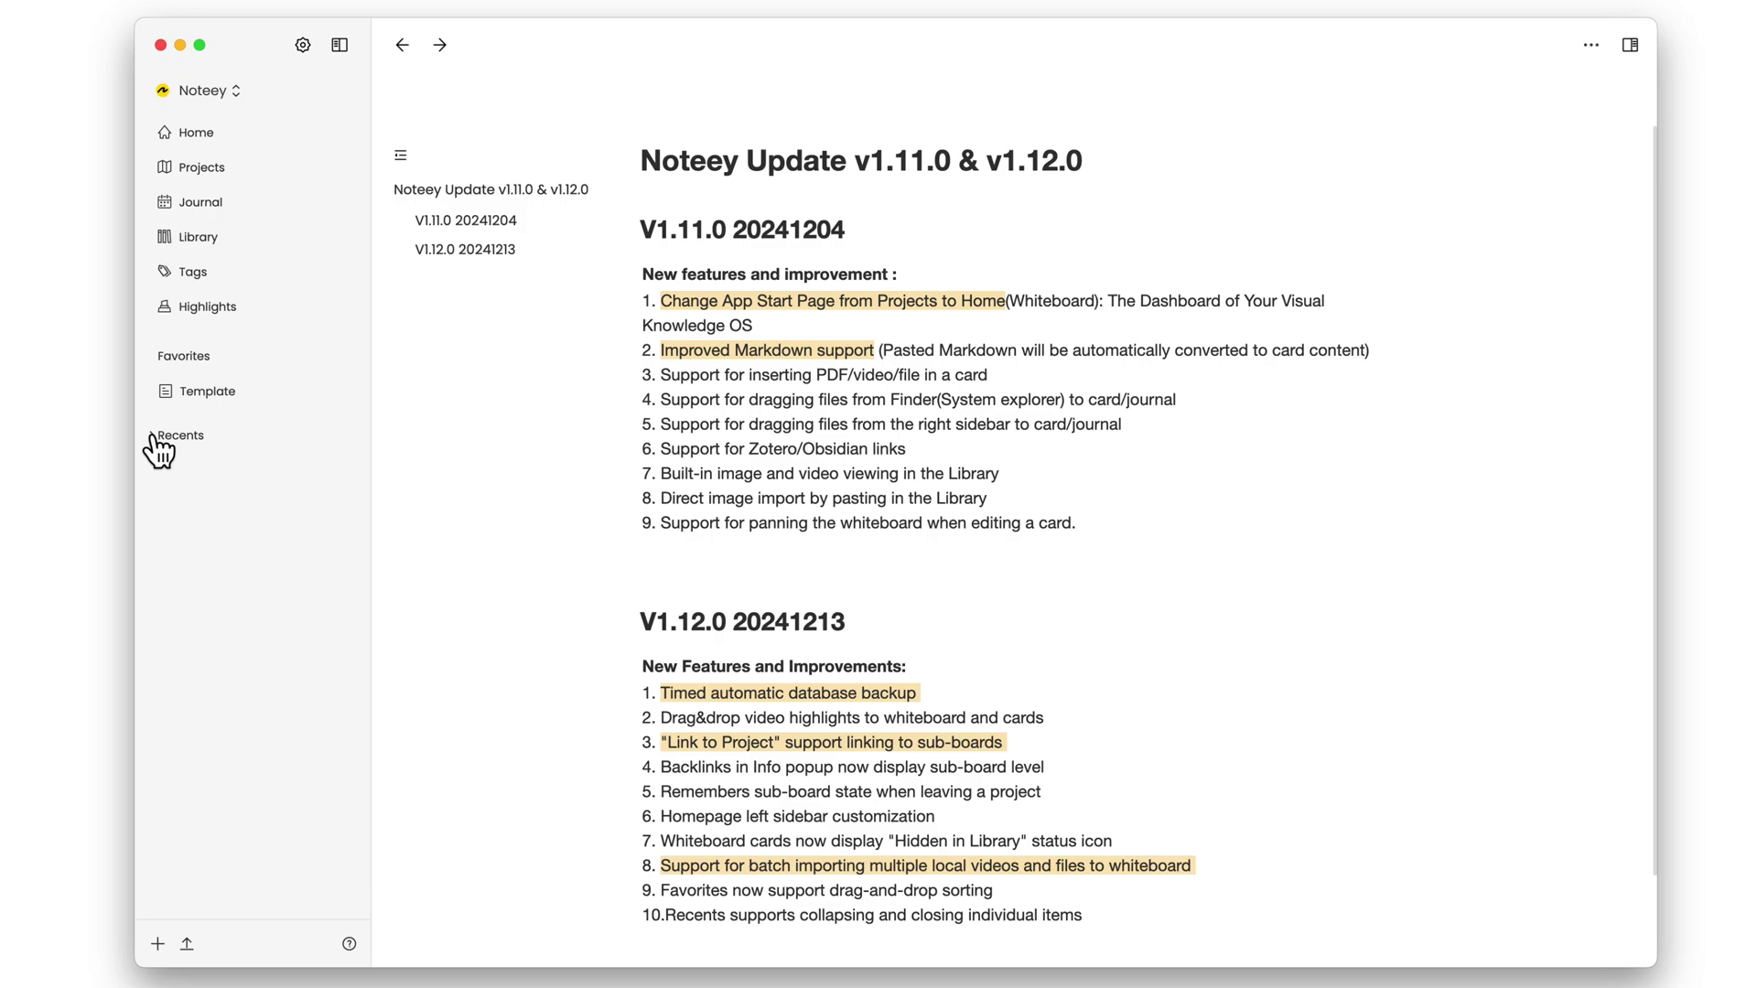
left_click(153, 436)
left_click(153, 436)
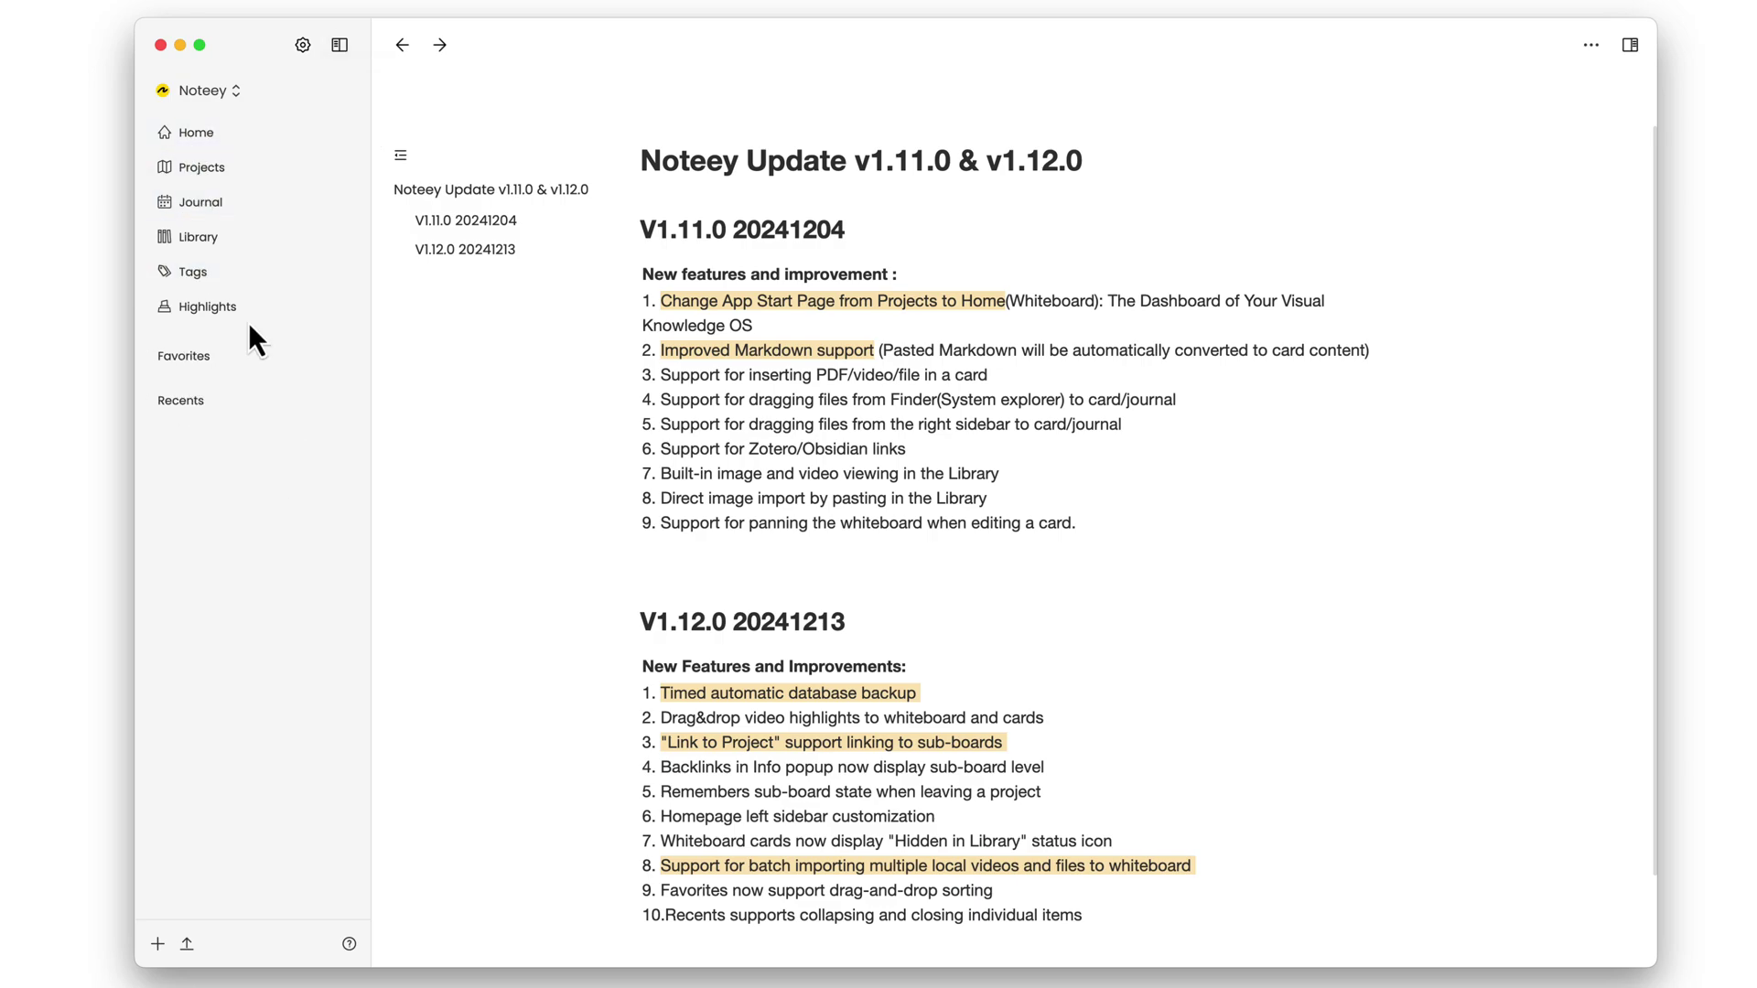
- Hide and restore the sidebar, and expand the Recents section to show the options for The Lab
left_click(340, 46)
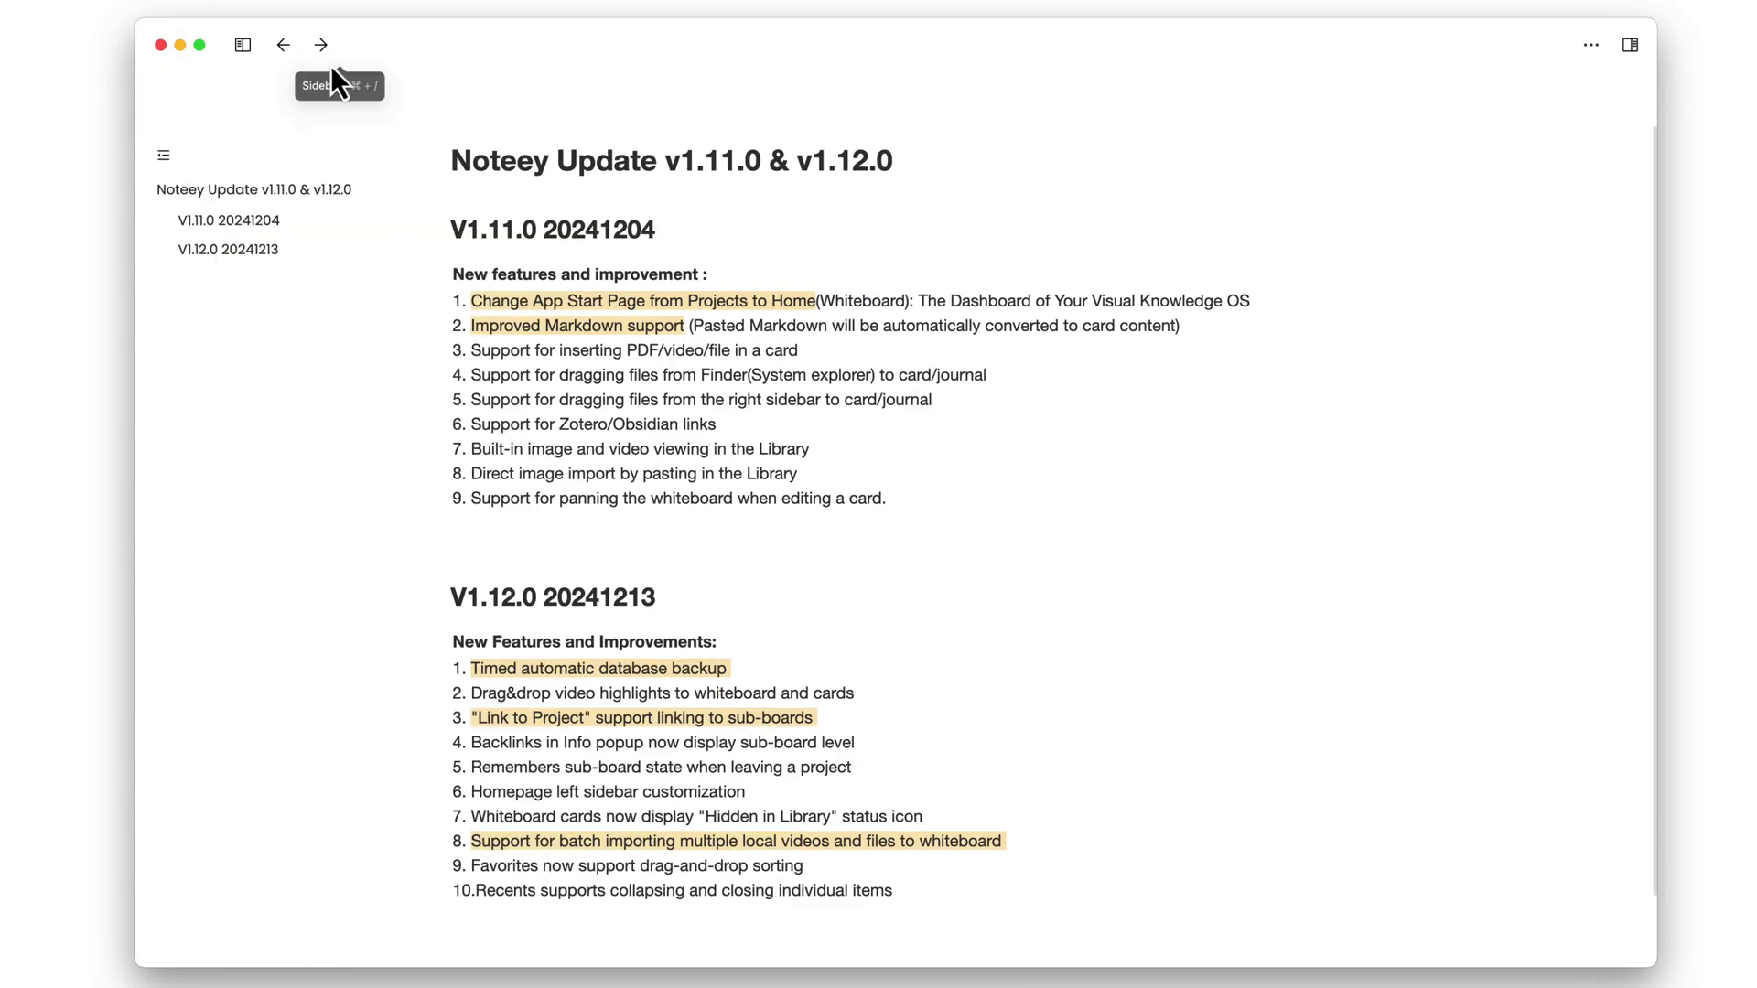
left_click(242, 46)
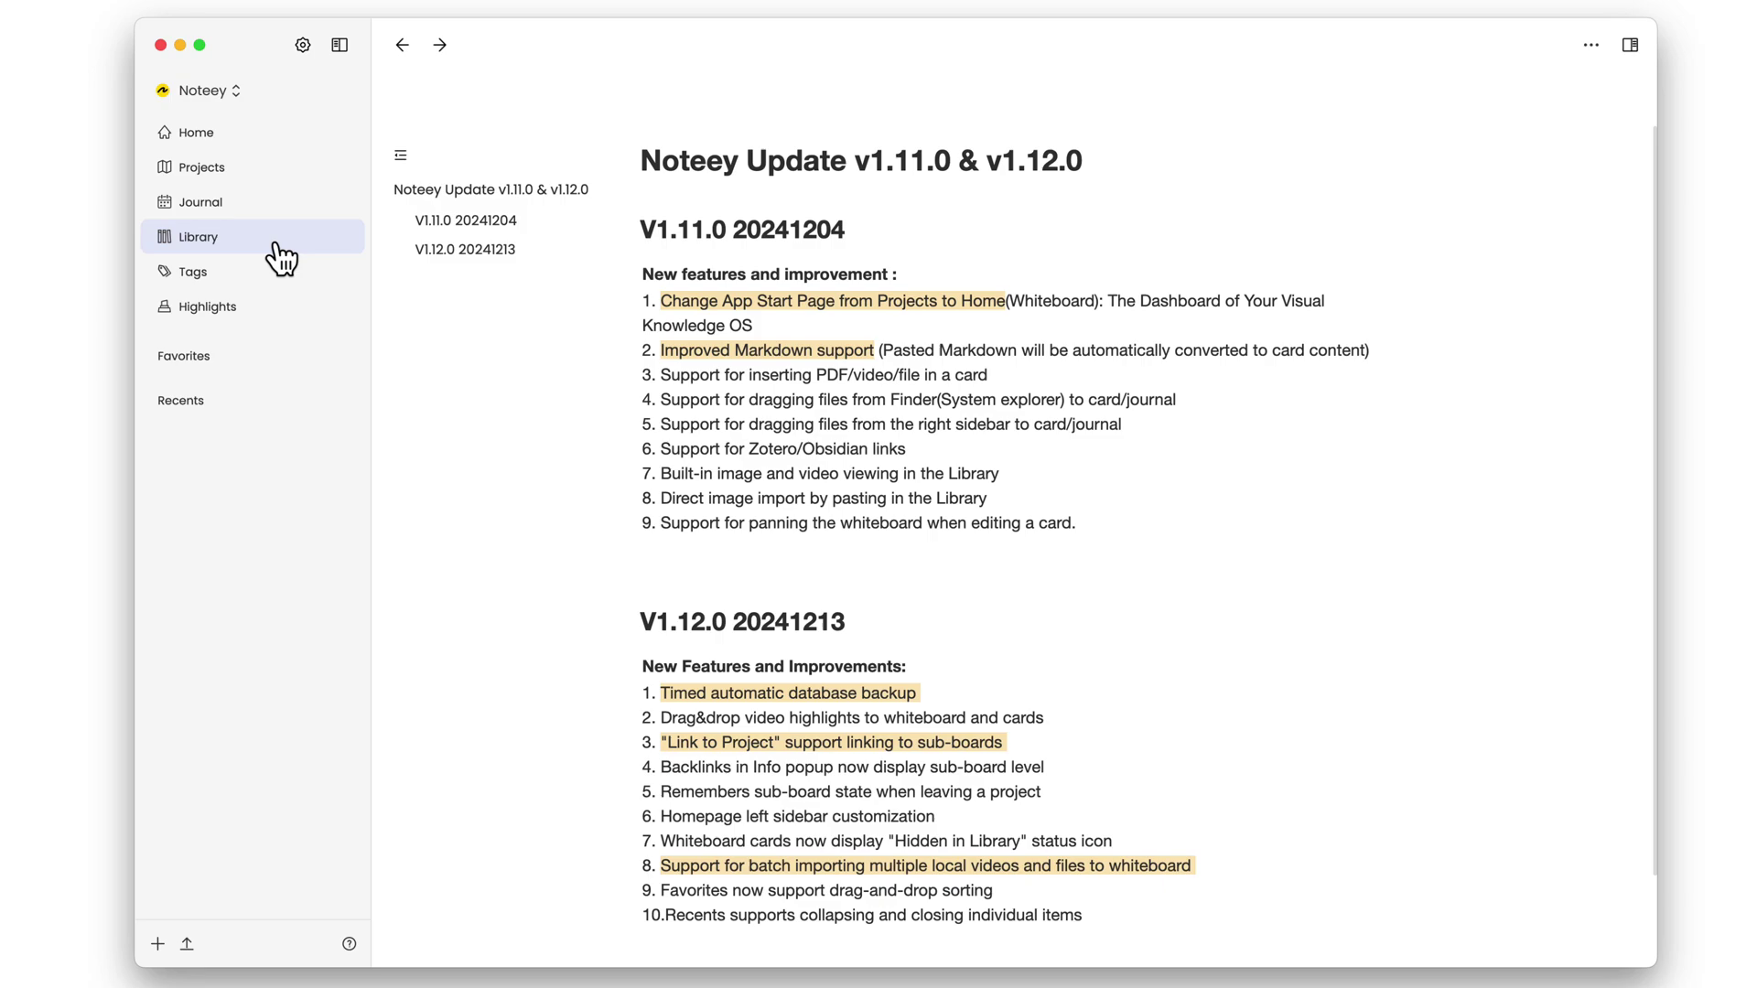
left_click(156, 403)
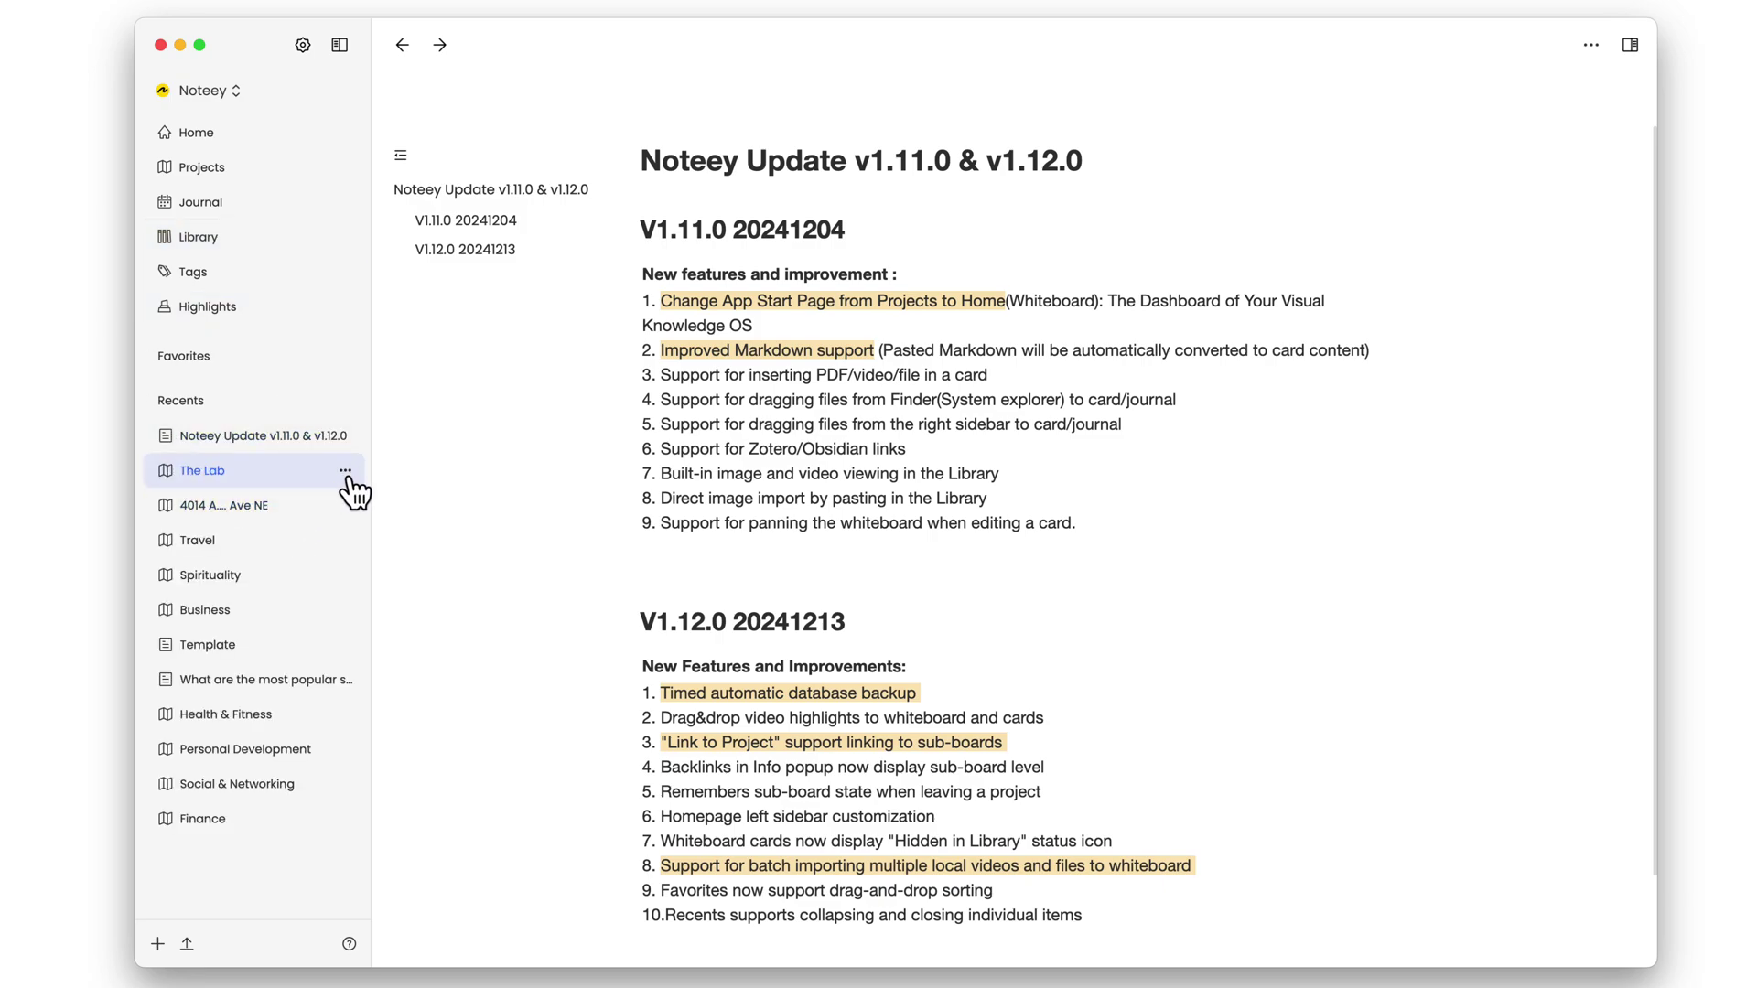
left_click(345, 470)
- On the empty line below the V1.11.0 features, look through the insertable blocks down to PDF, Video and File, and remove the slash
left_click_drag(986, 376, 912, 376)
left_click(763, 373)
left_click(691, 549)
type("/")
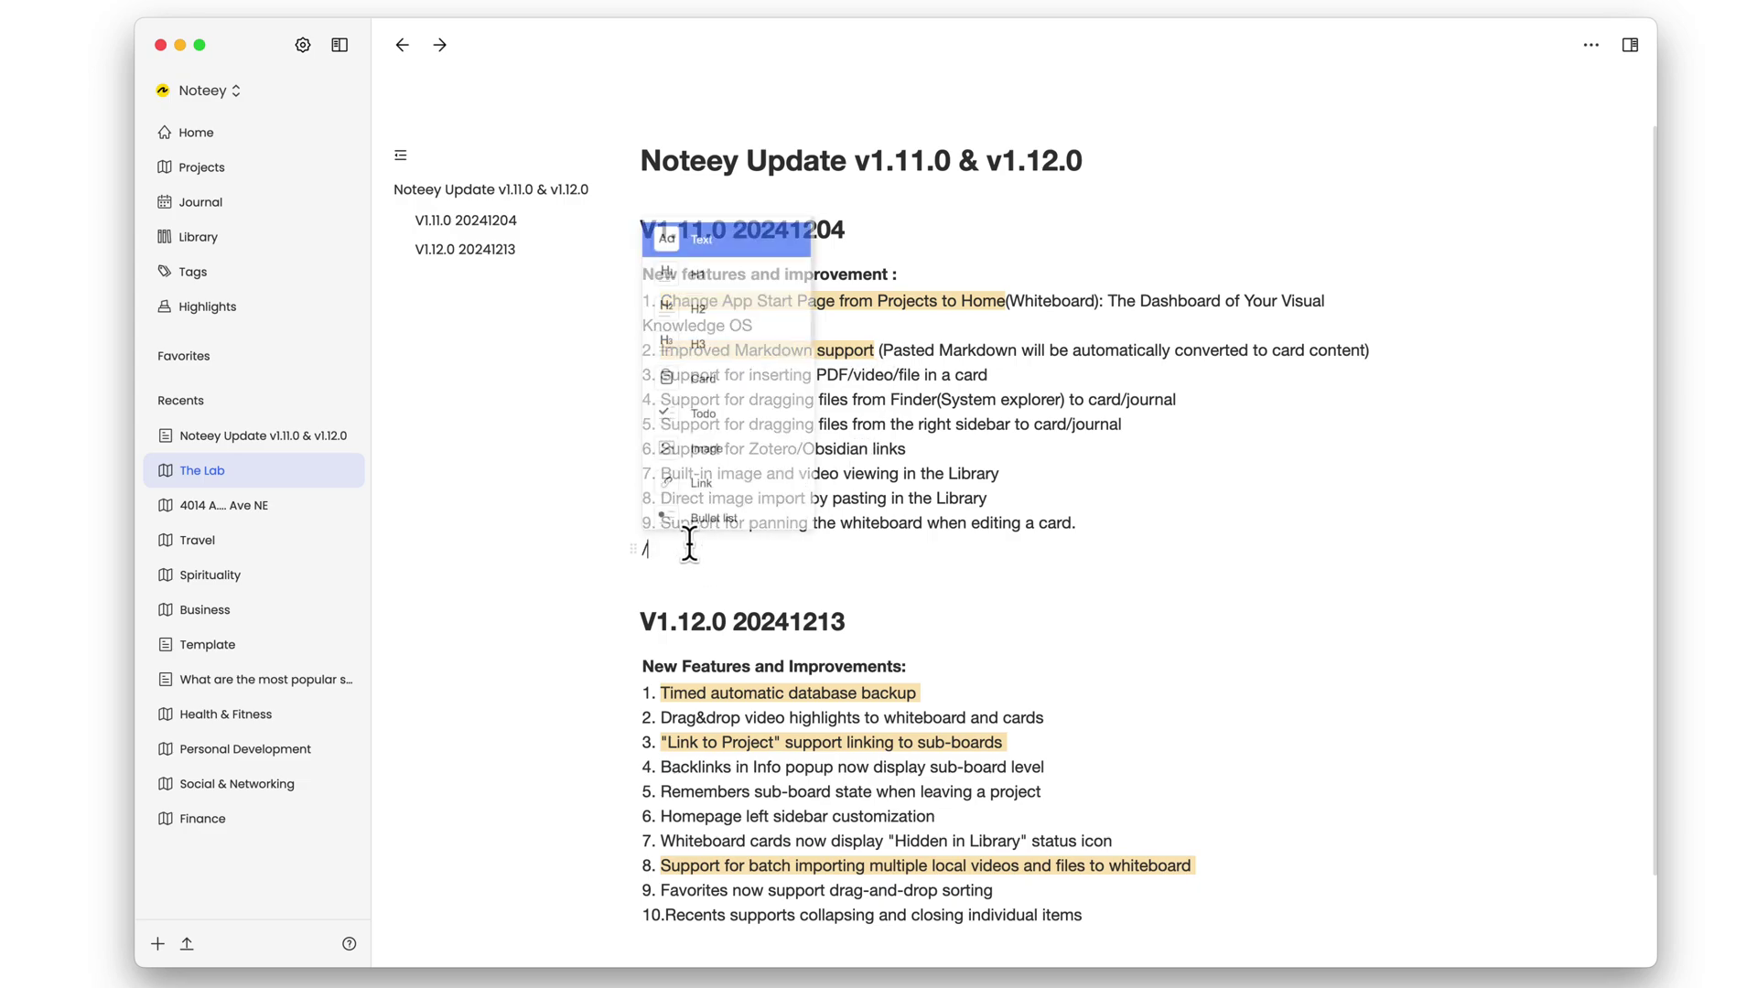
scroll(760, 477, "down", 6)
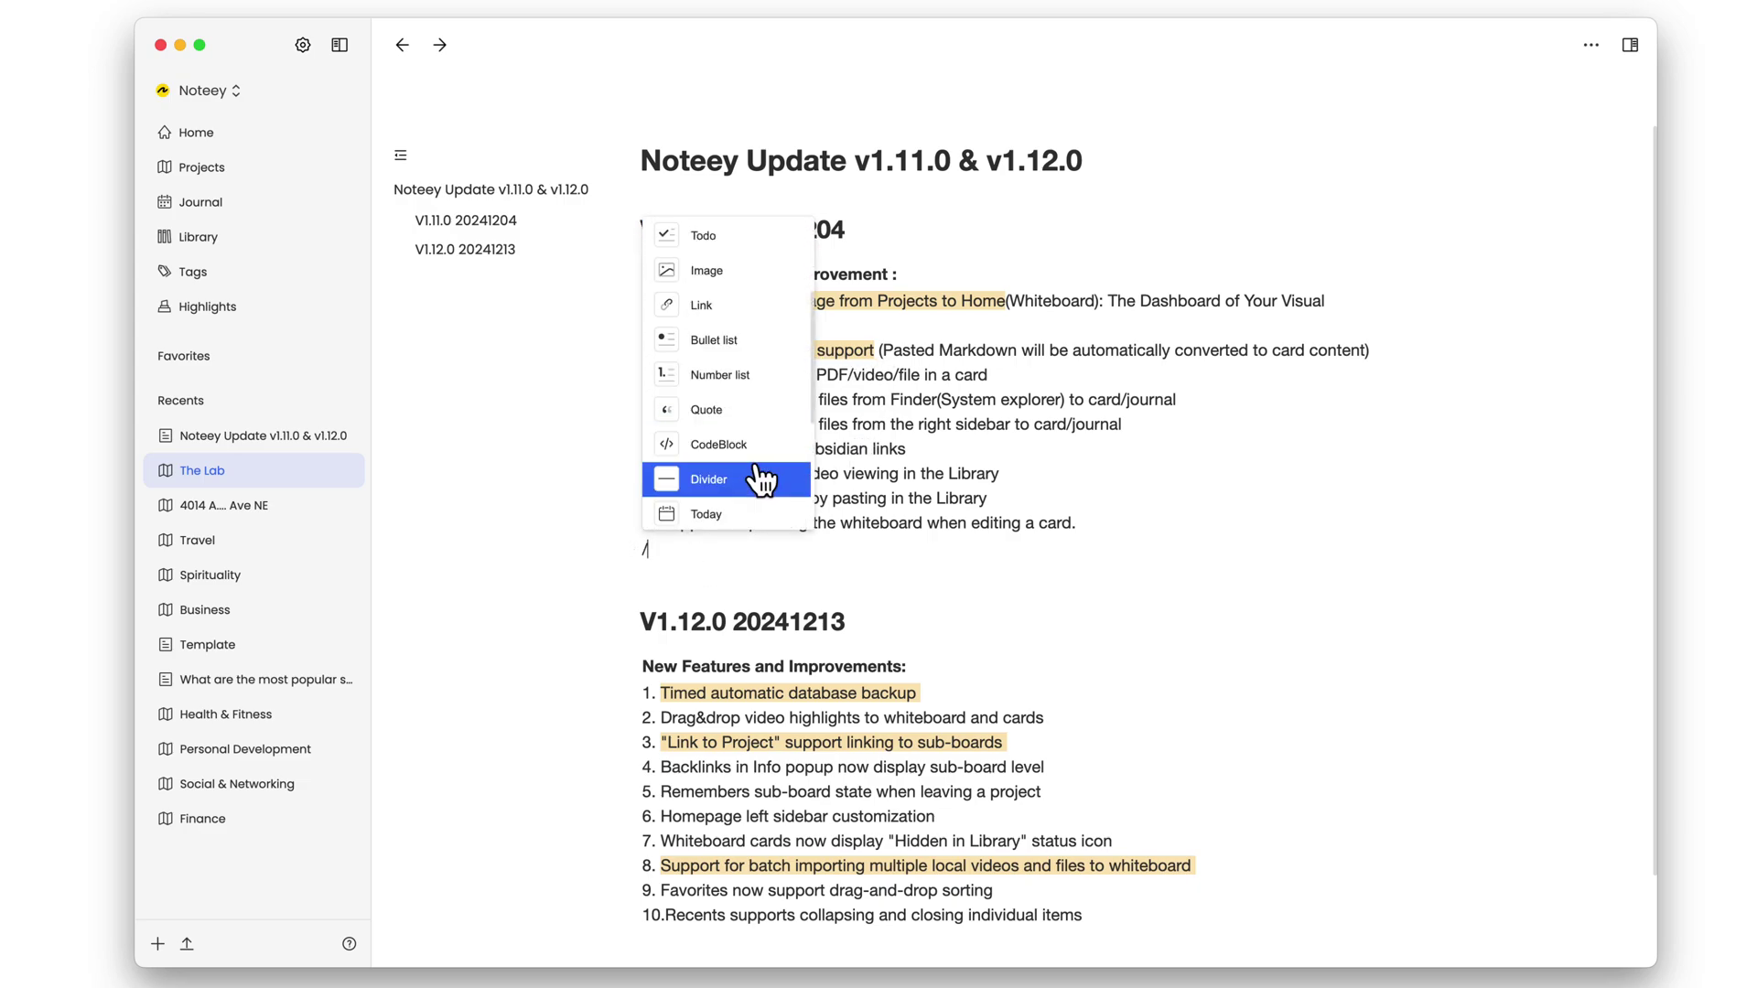
scroll(760, 476, "down", 3)
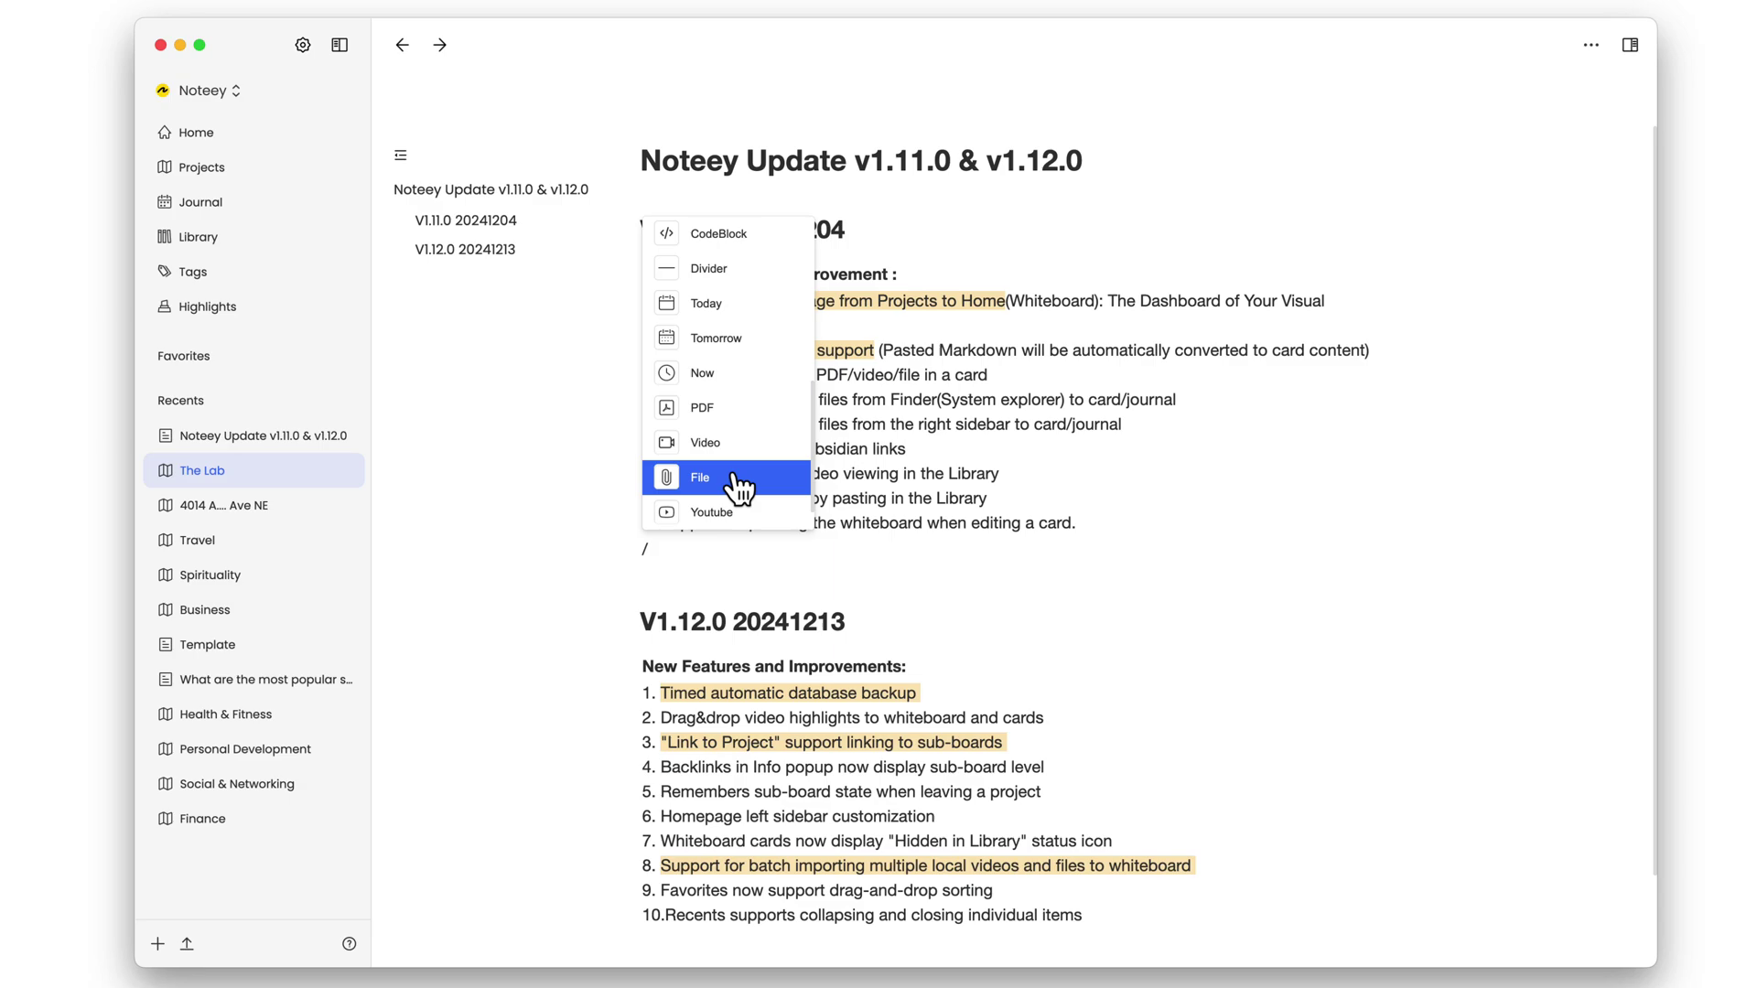
key("BackSpace")
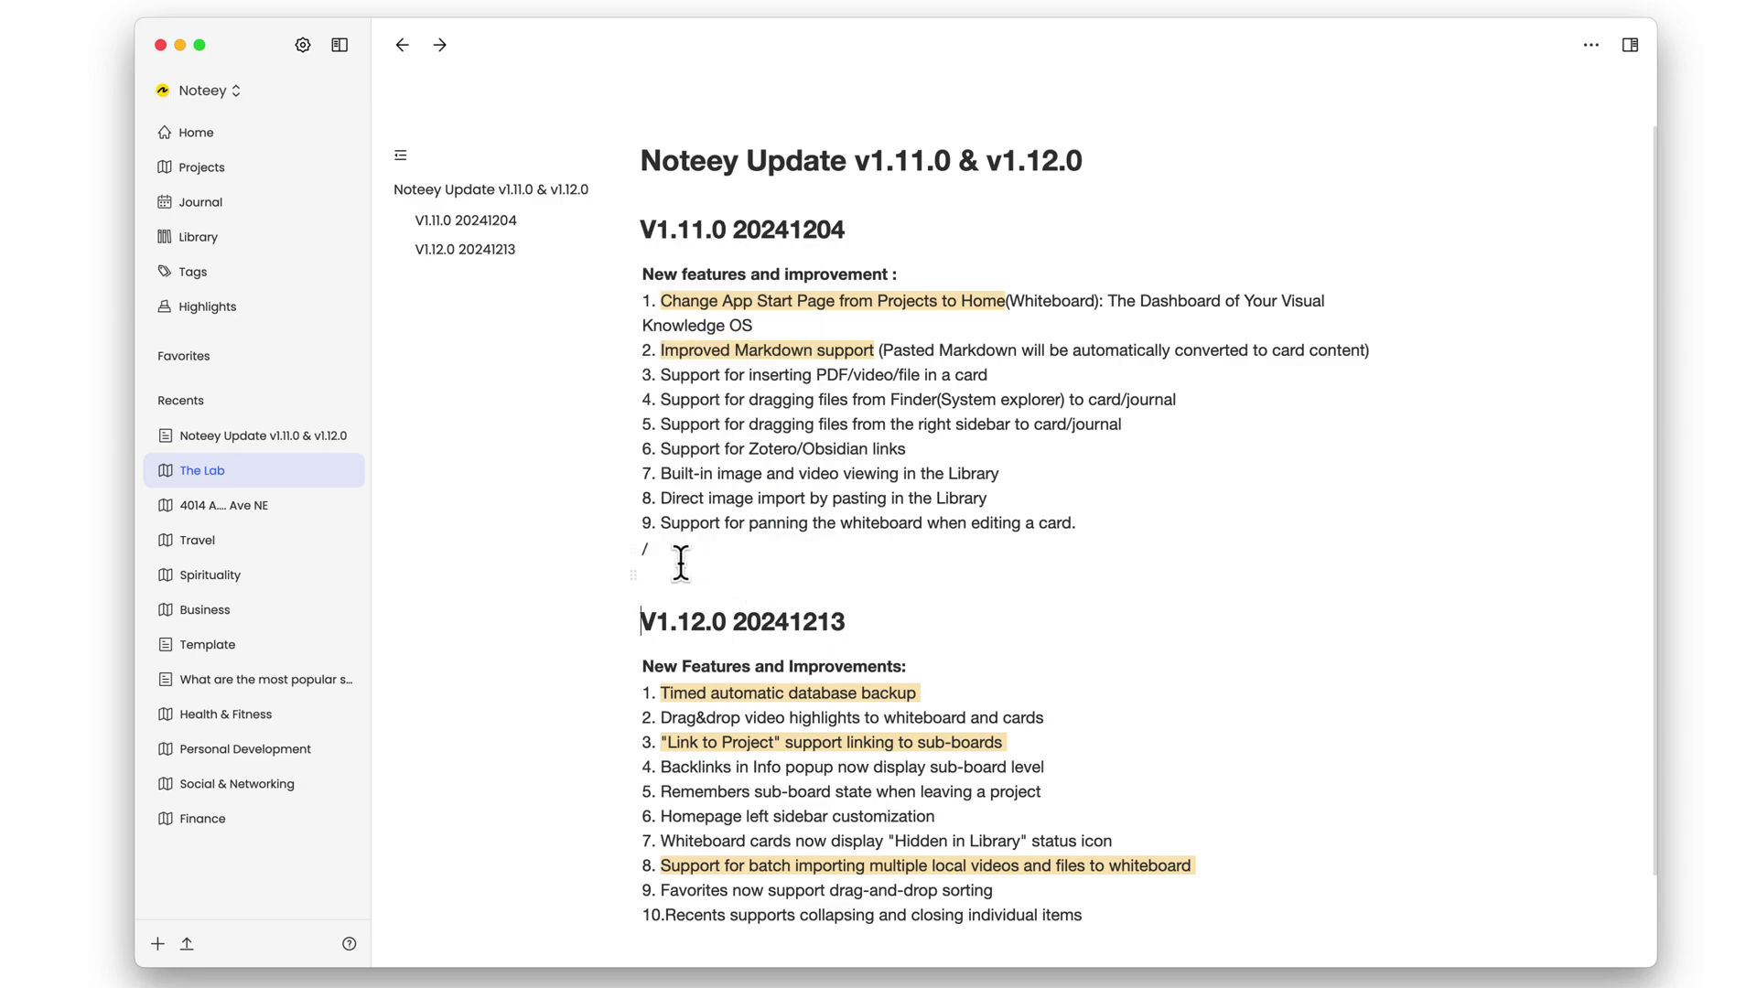
- Add empty lines below the V1.12.0 feature list at the end of the note, and remove the surplus ones
scroll(796, 626, "down", 2)
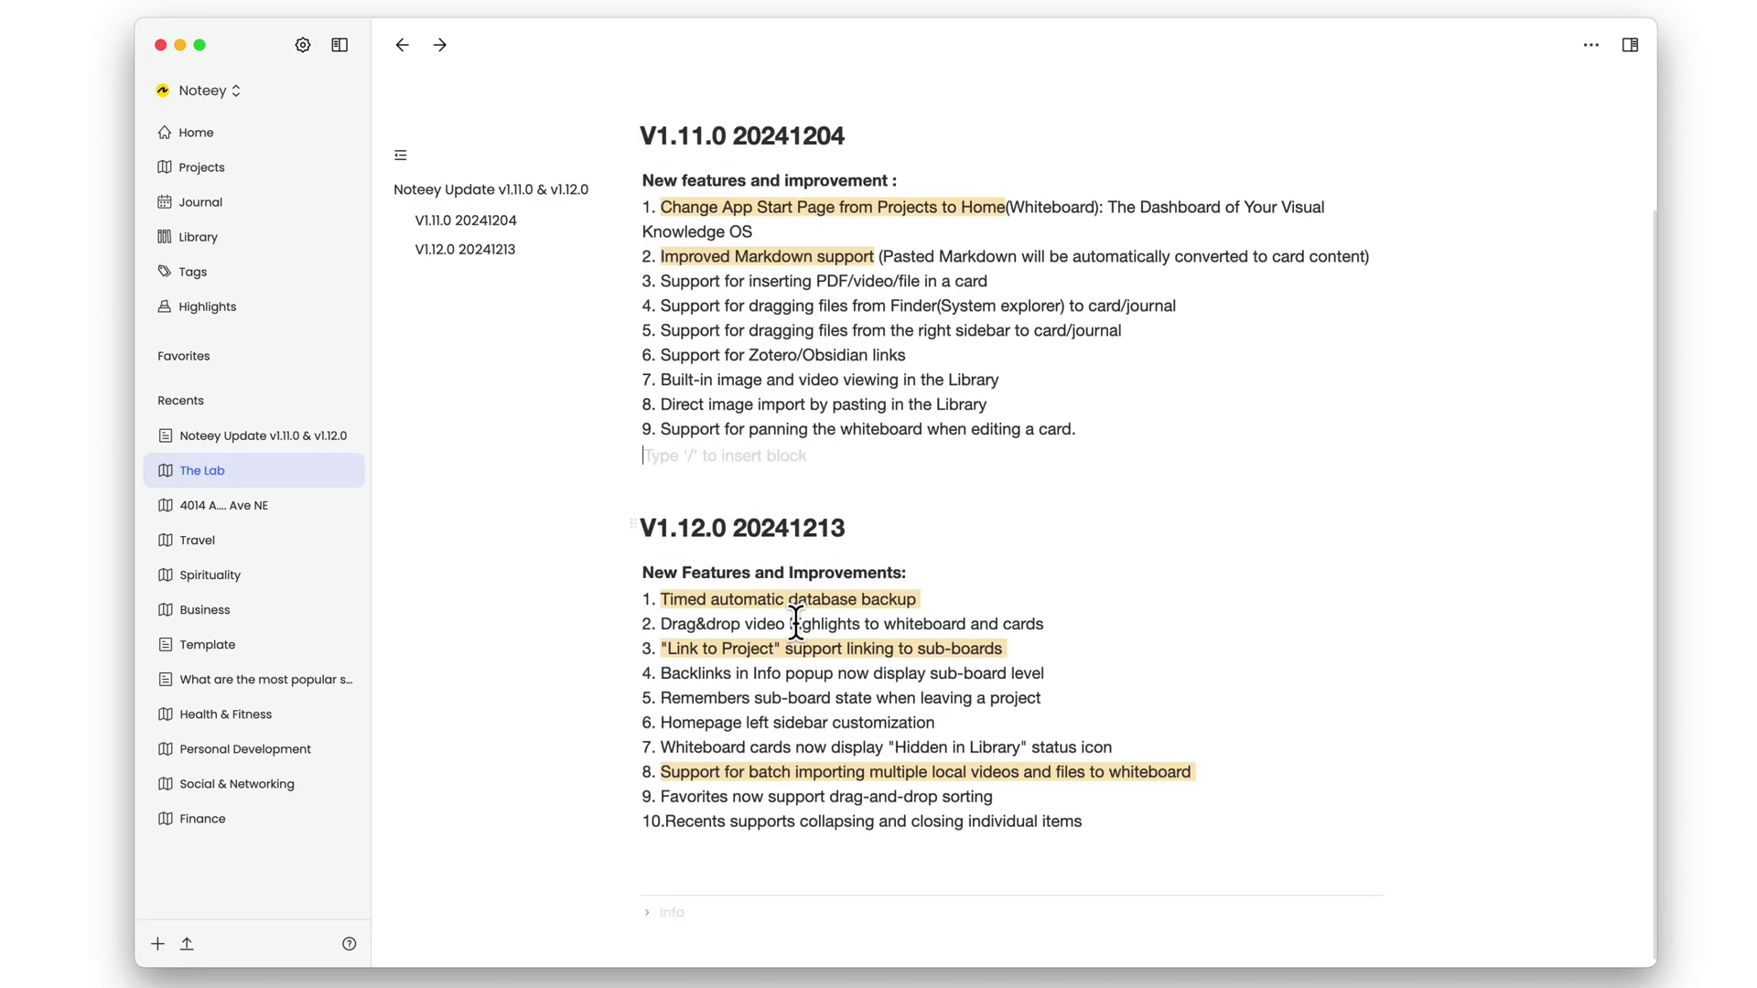
left_click(693, 847)
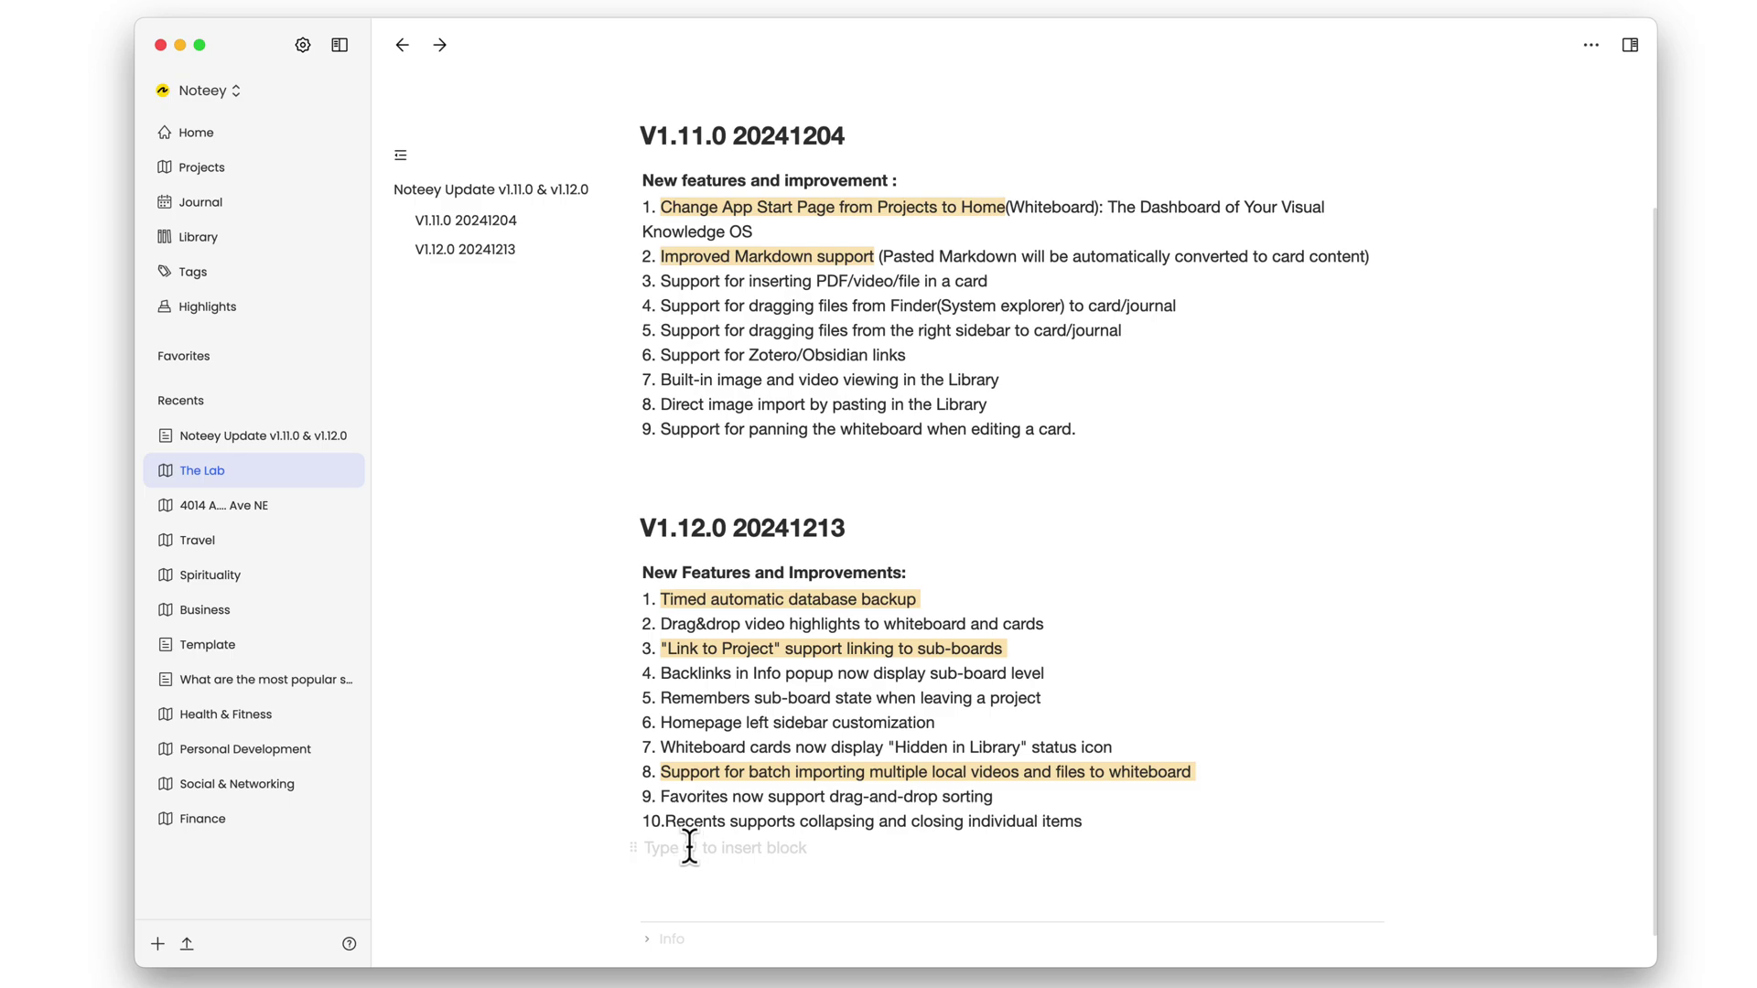
key("Return")
key("Return")
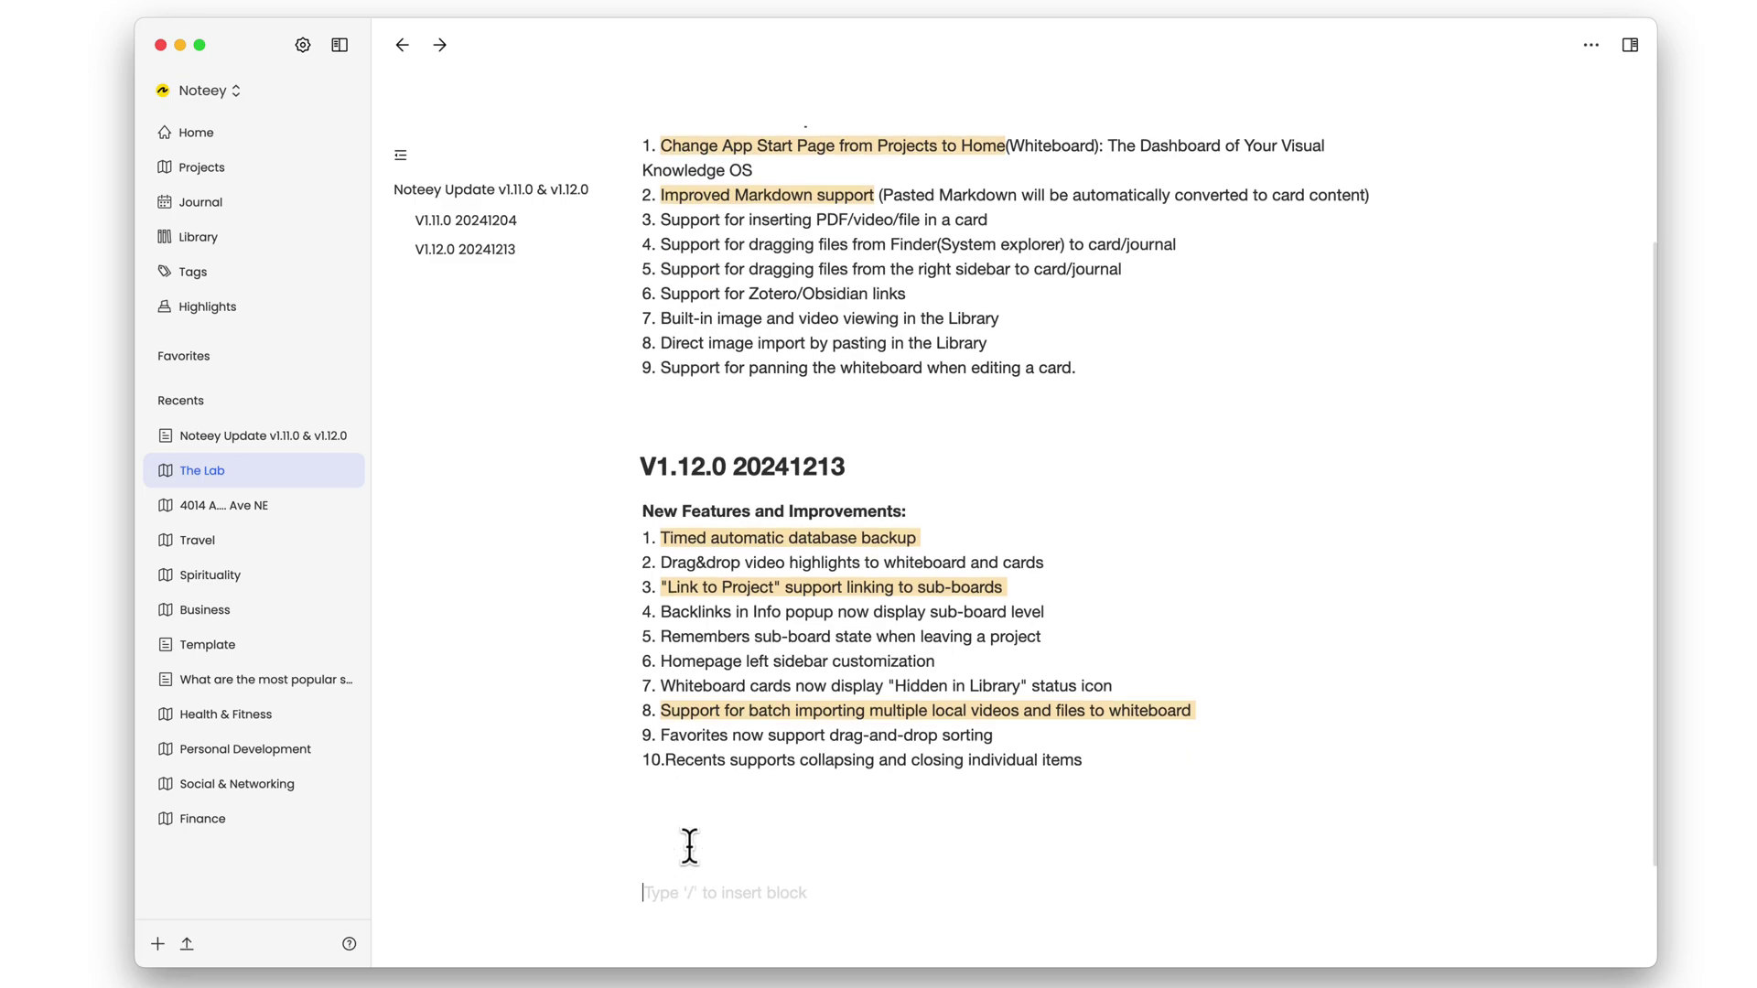
key("BackSpace")
key("BackSpace")
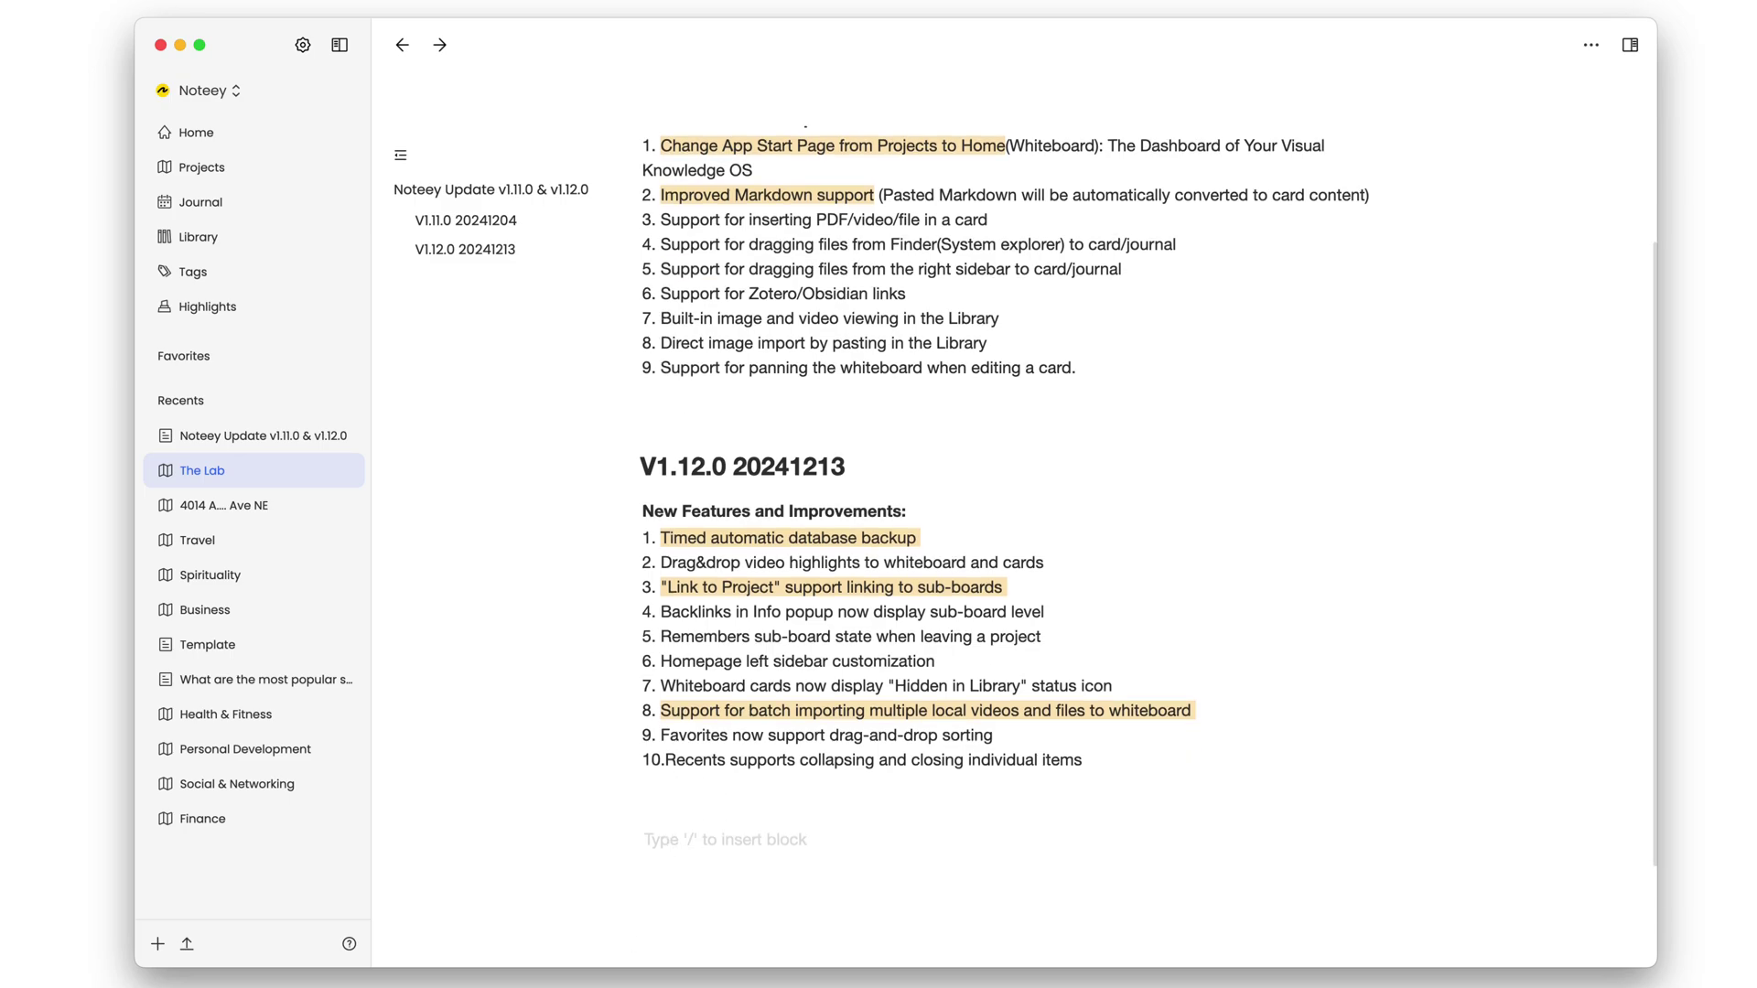
- Bring Screenshot 2024-12-13 at 8.25.40 AM.png from Finder into the note below the V1.12.0 feature list, importing it in Link mode
left_click(846, 952)
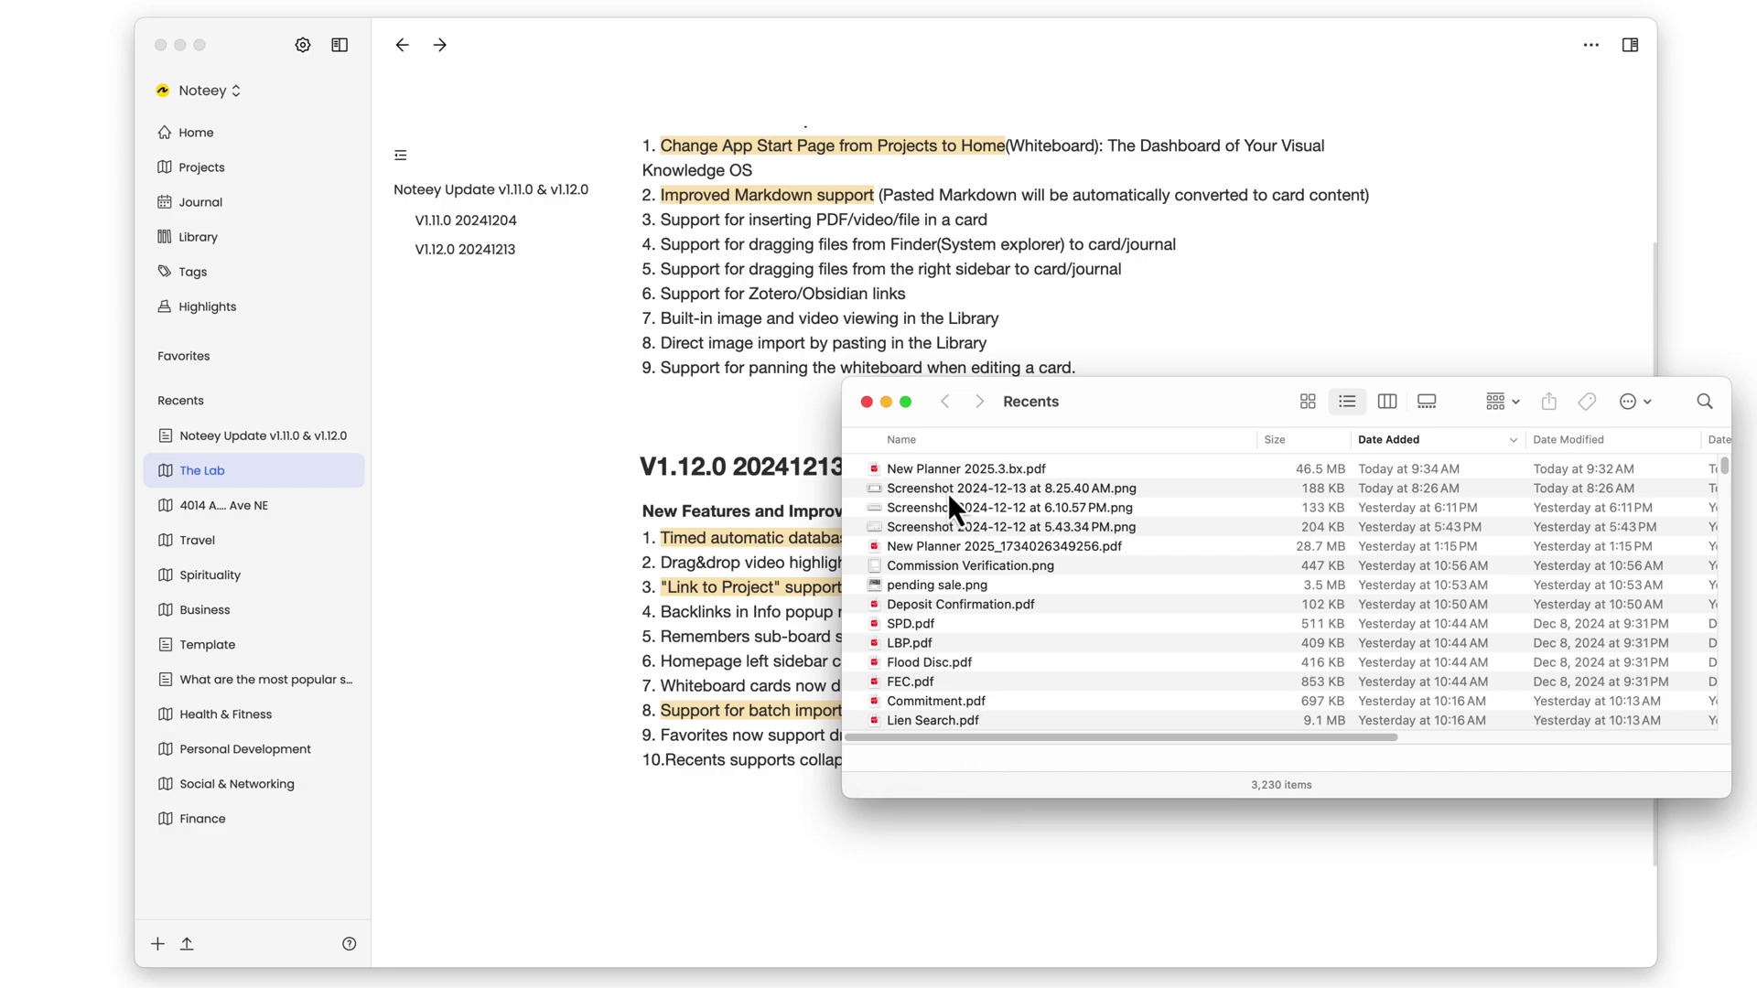
left_click_drag(949, 491, 723, 824)
left_click(783, 606)
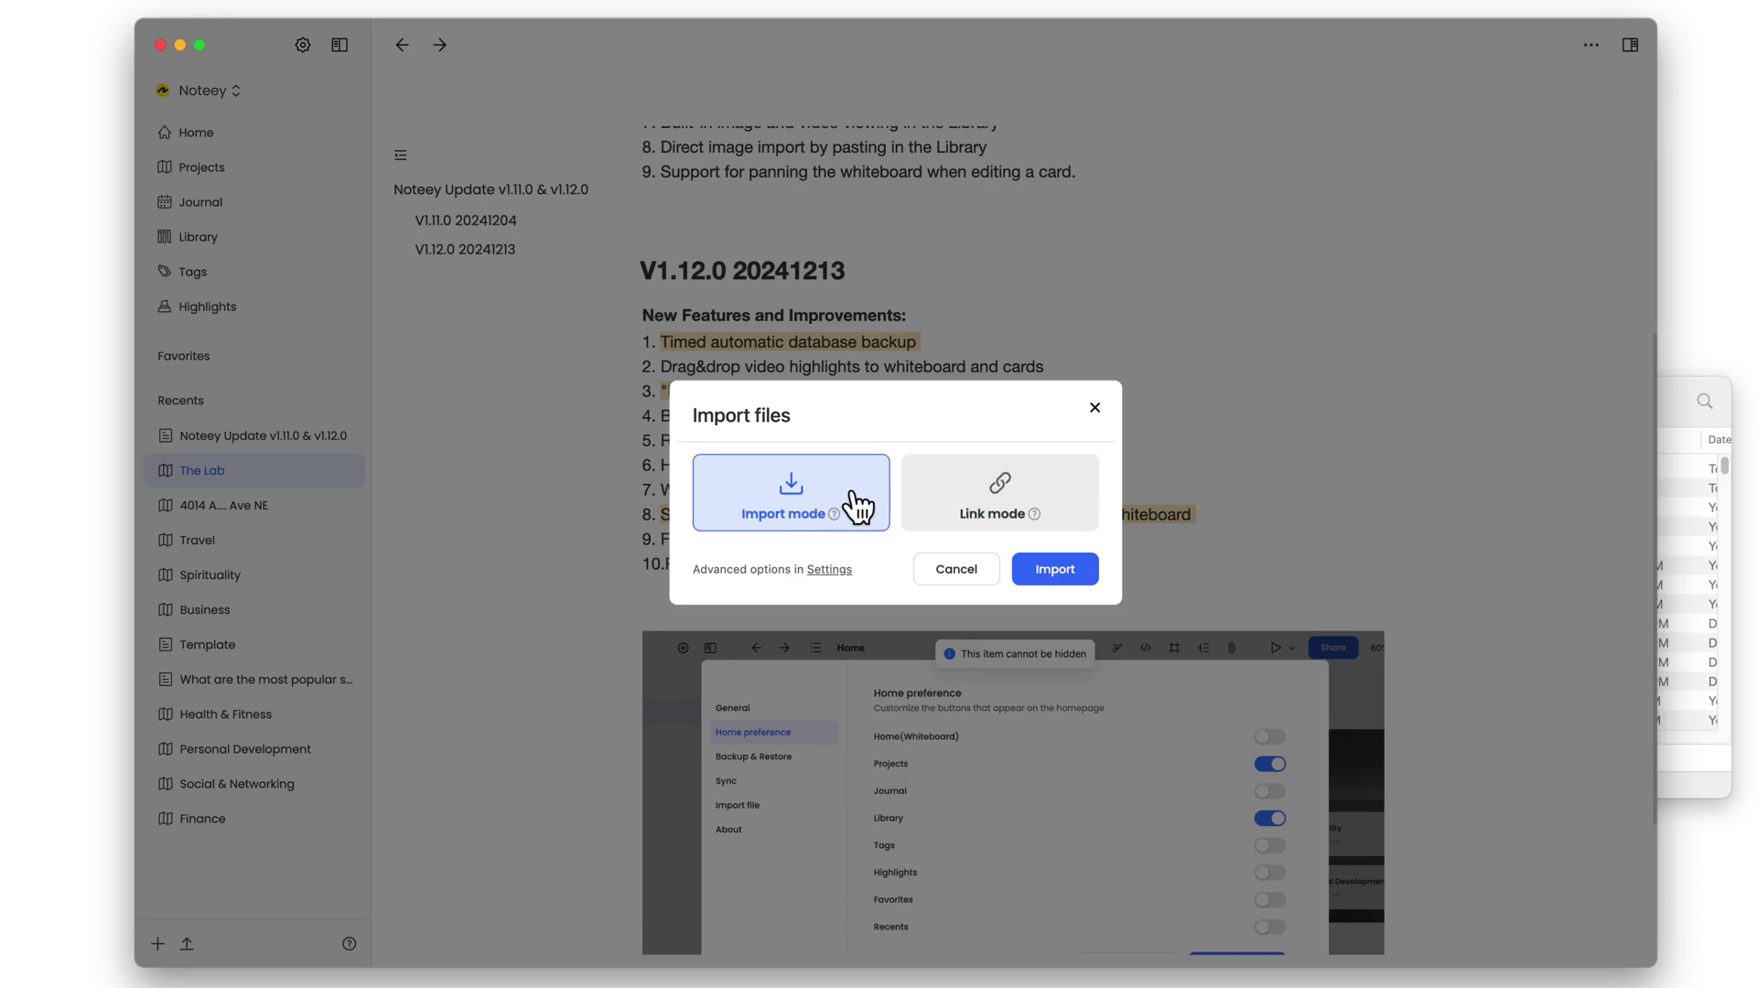
left_click(957, 494)
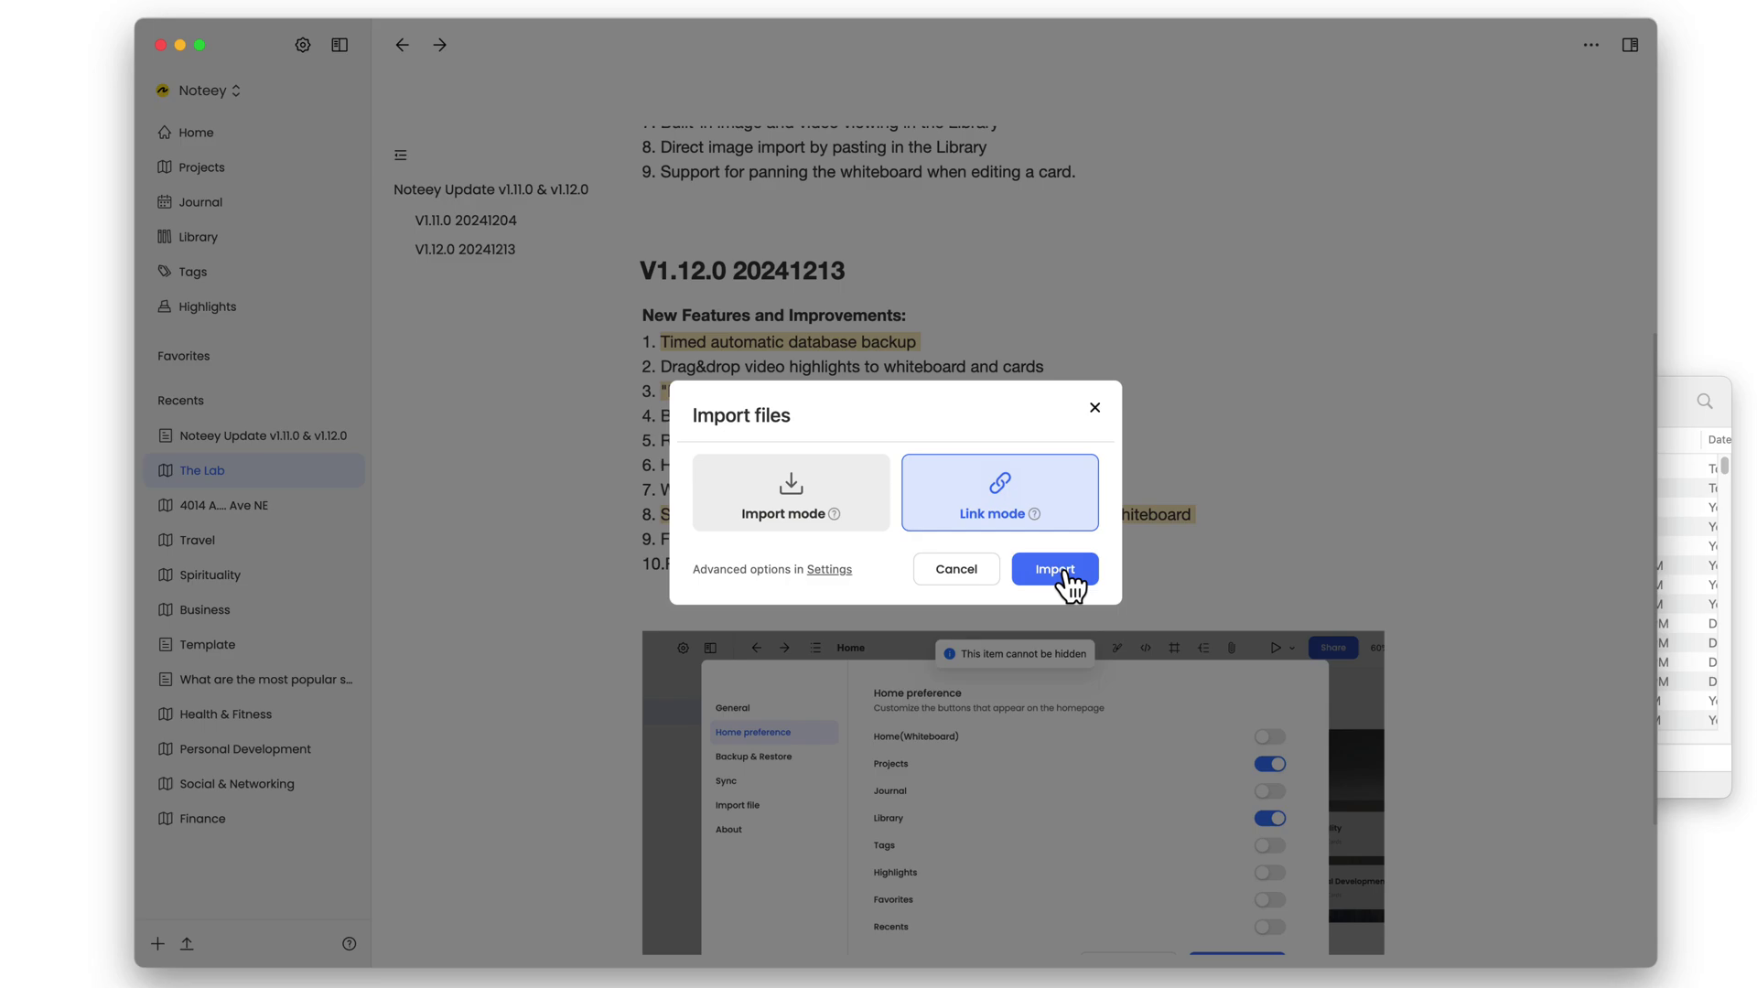
left_click(1057, 572)
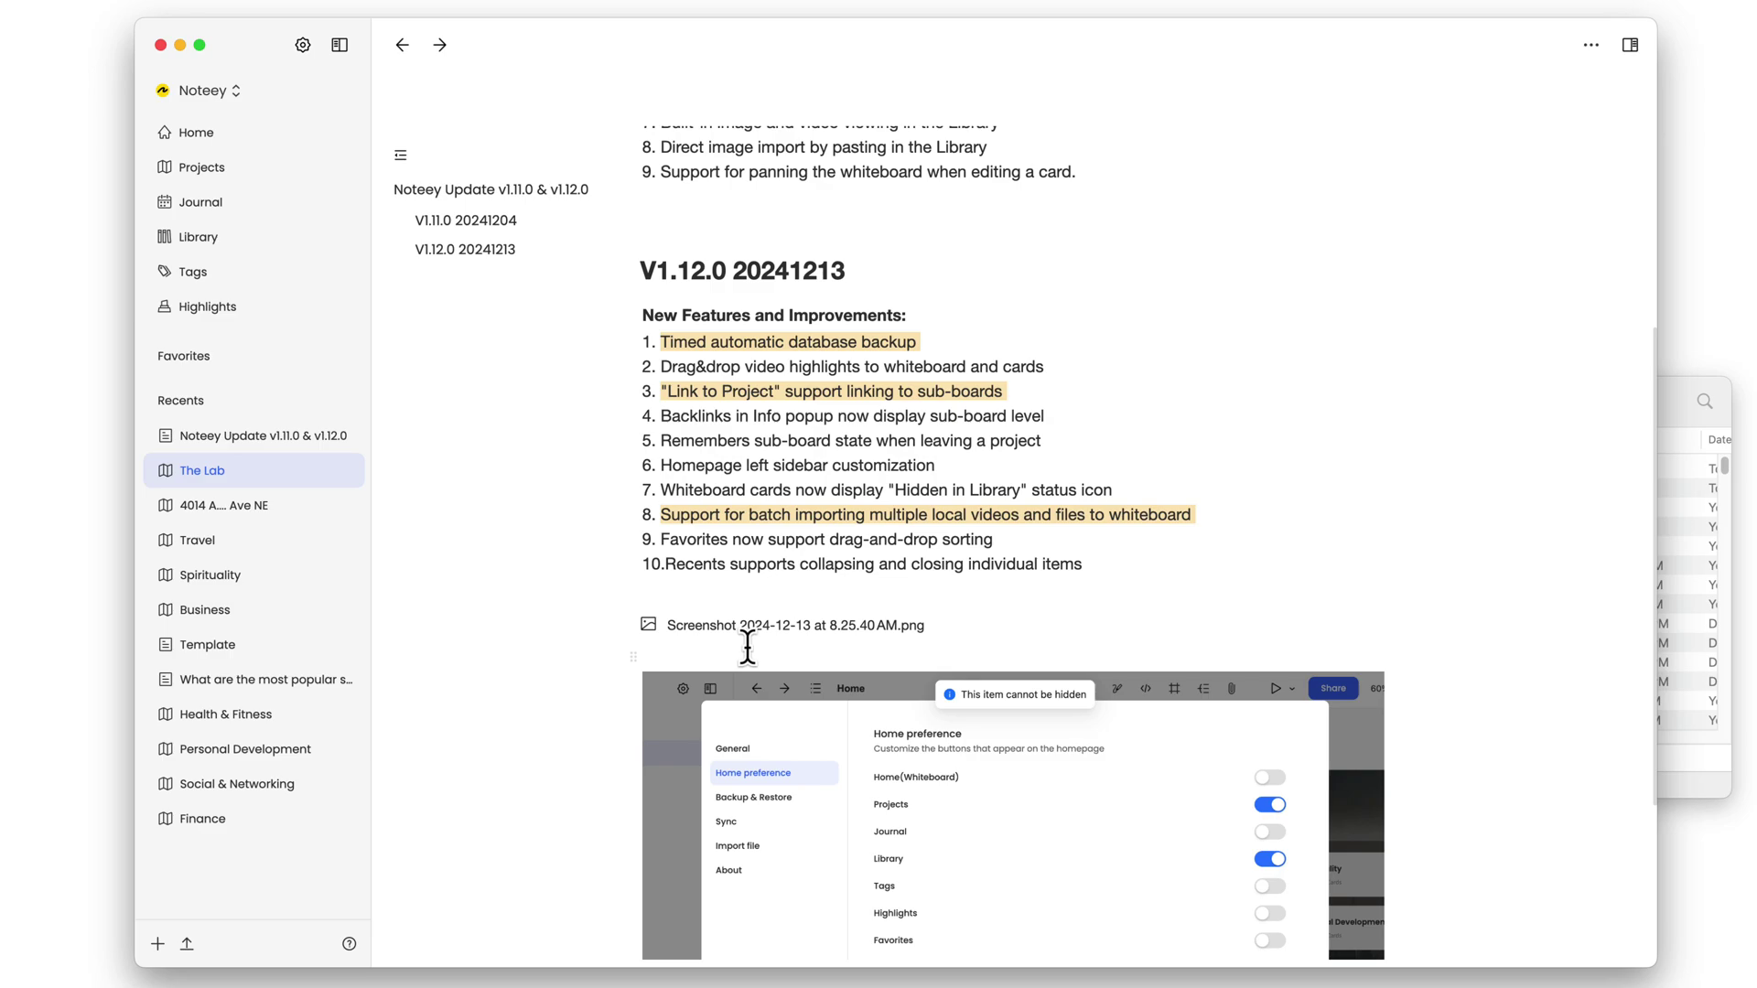
- Insert the Distribution Breakdown (1) file from the Library side panel just above the V1.12.0 heading, and close the panel
scroll(748, 646, "up", 3)
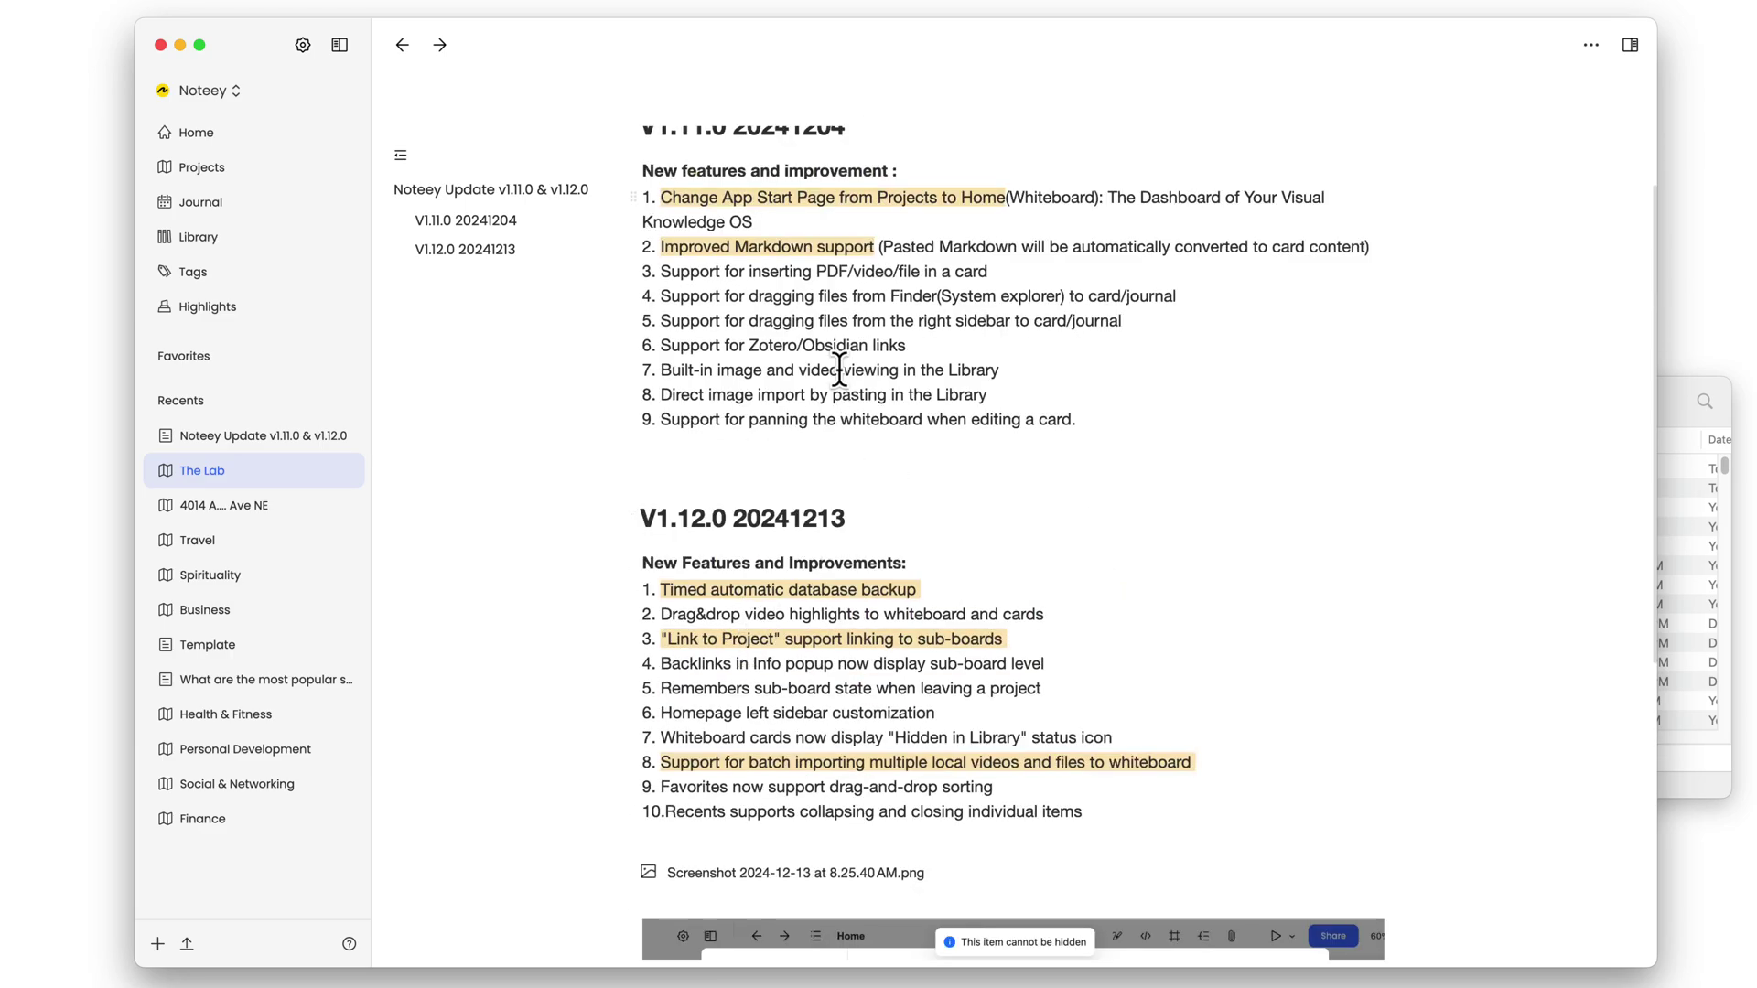
left_click(1630, 48)
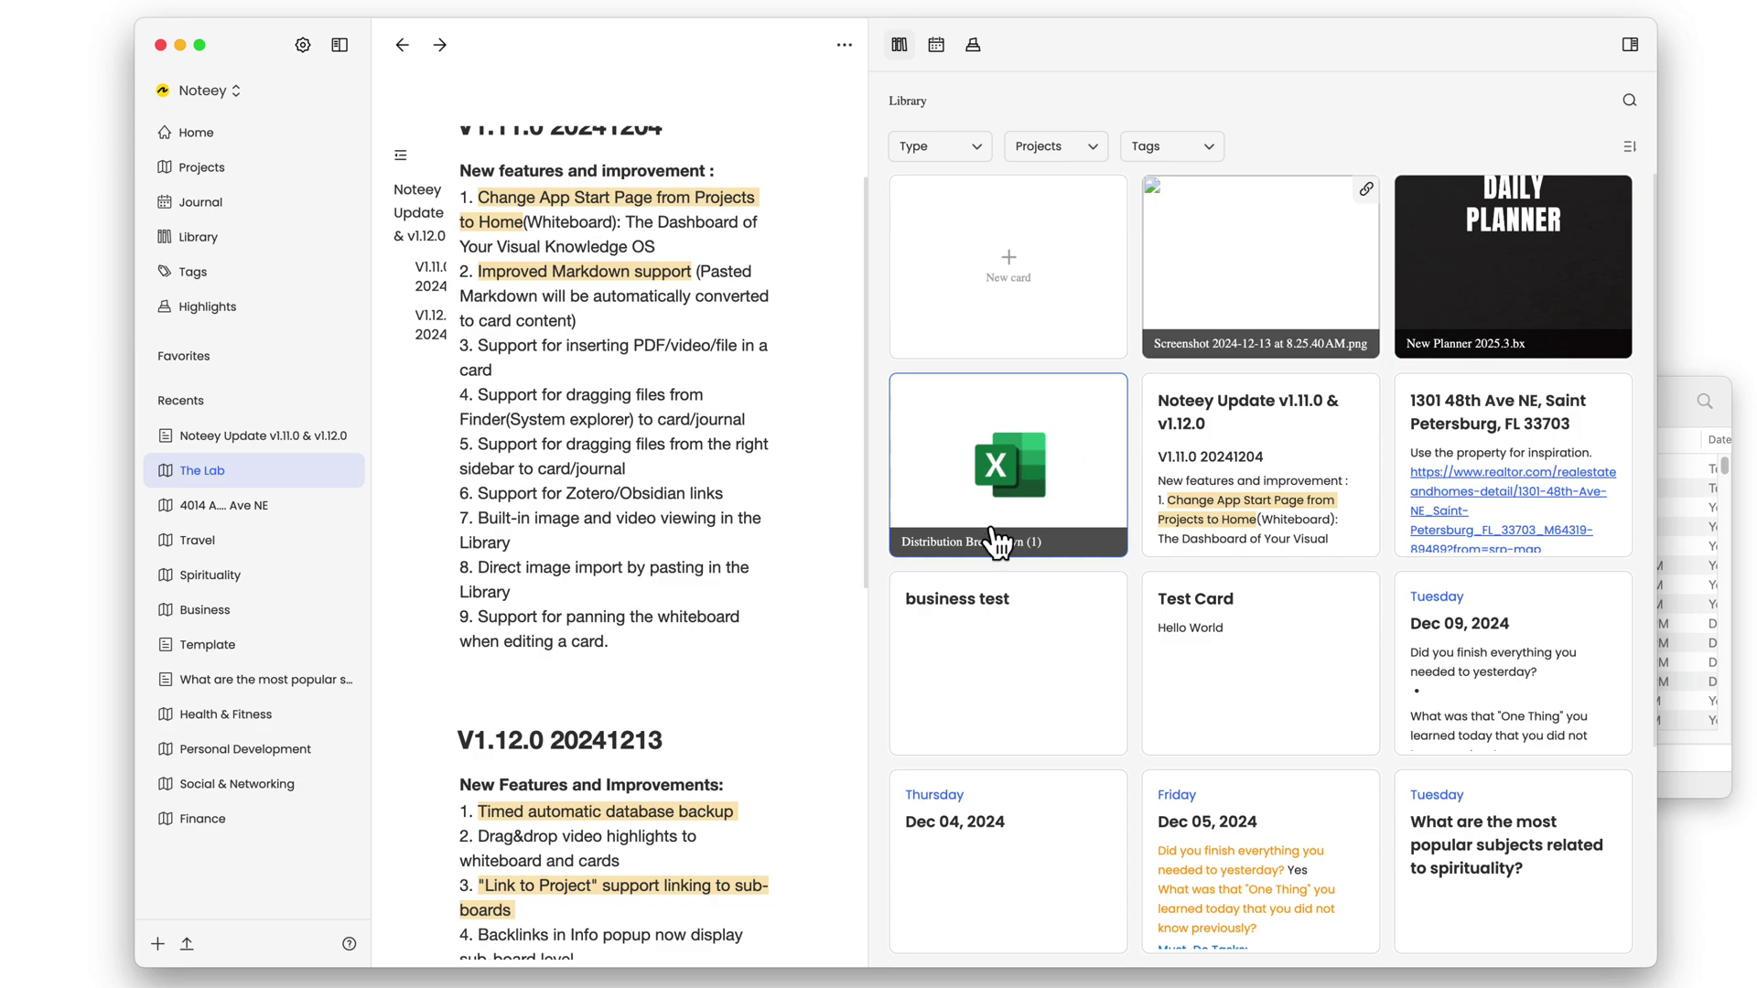
left_click_drag(1060, 466, 581, 686)
scroll(620, 682, "down", 2)
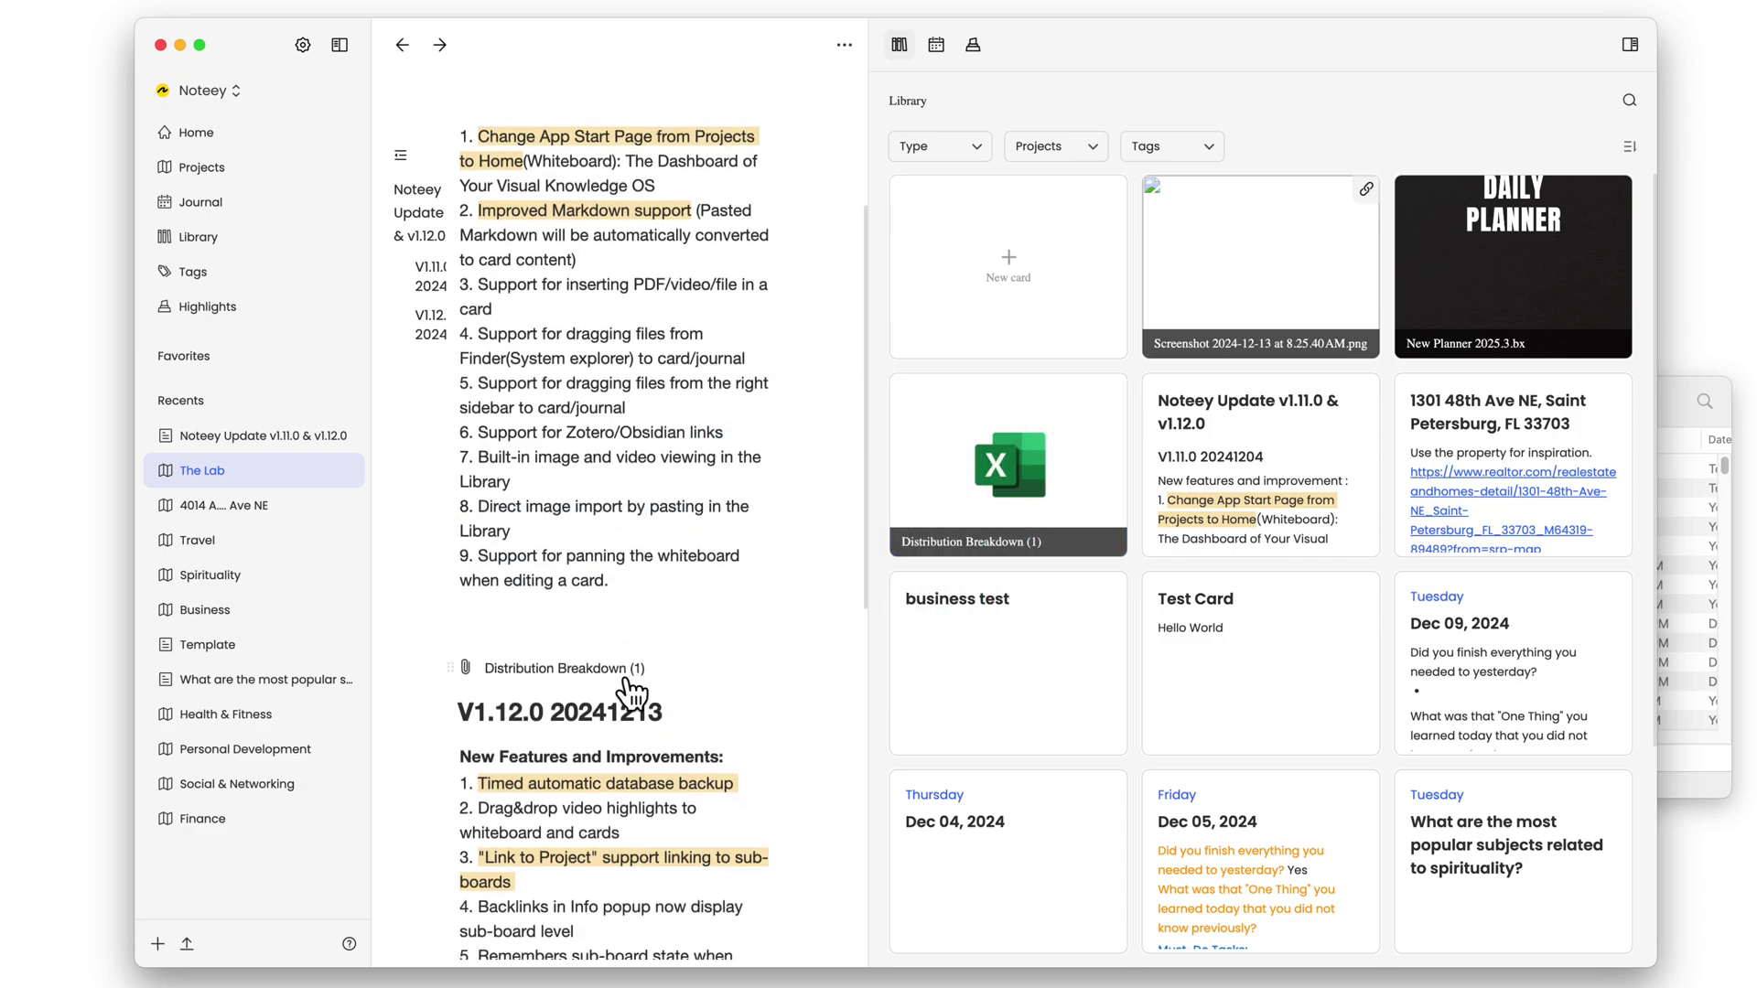
left_click_drag(871, 524, 1197, 518)
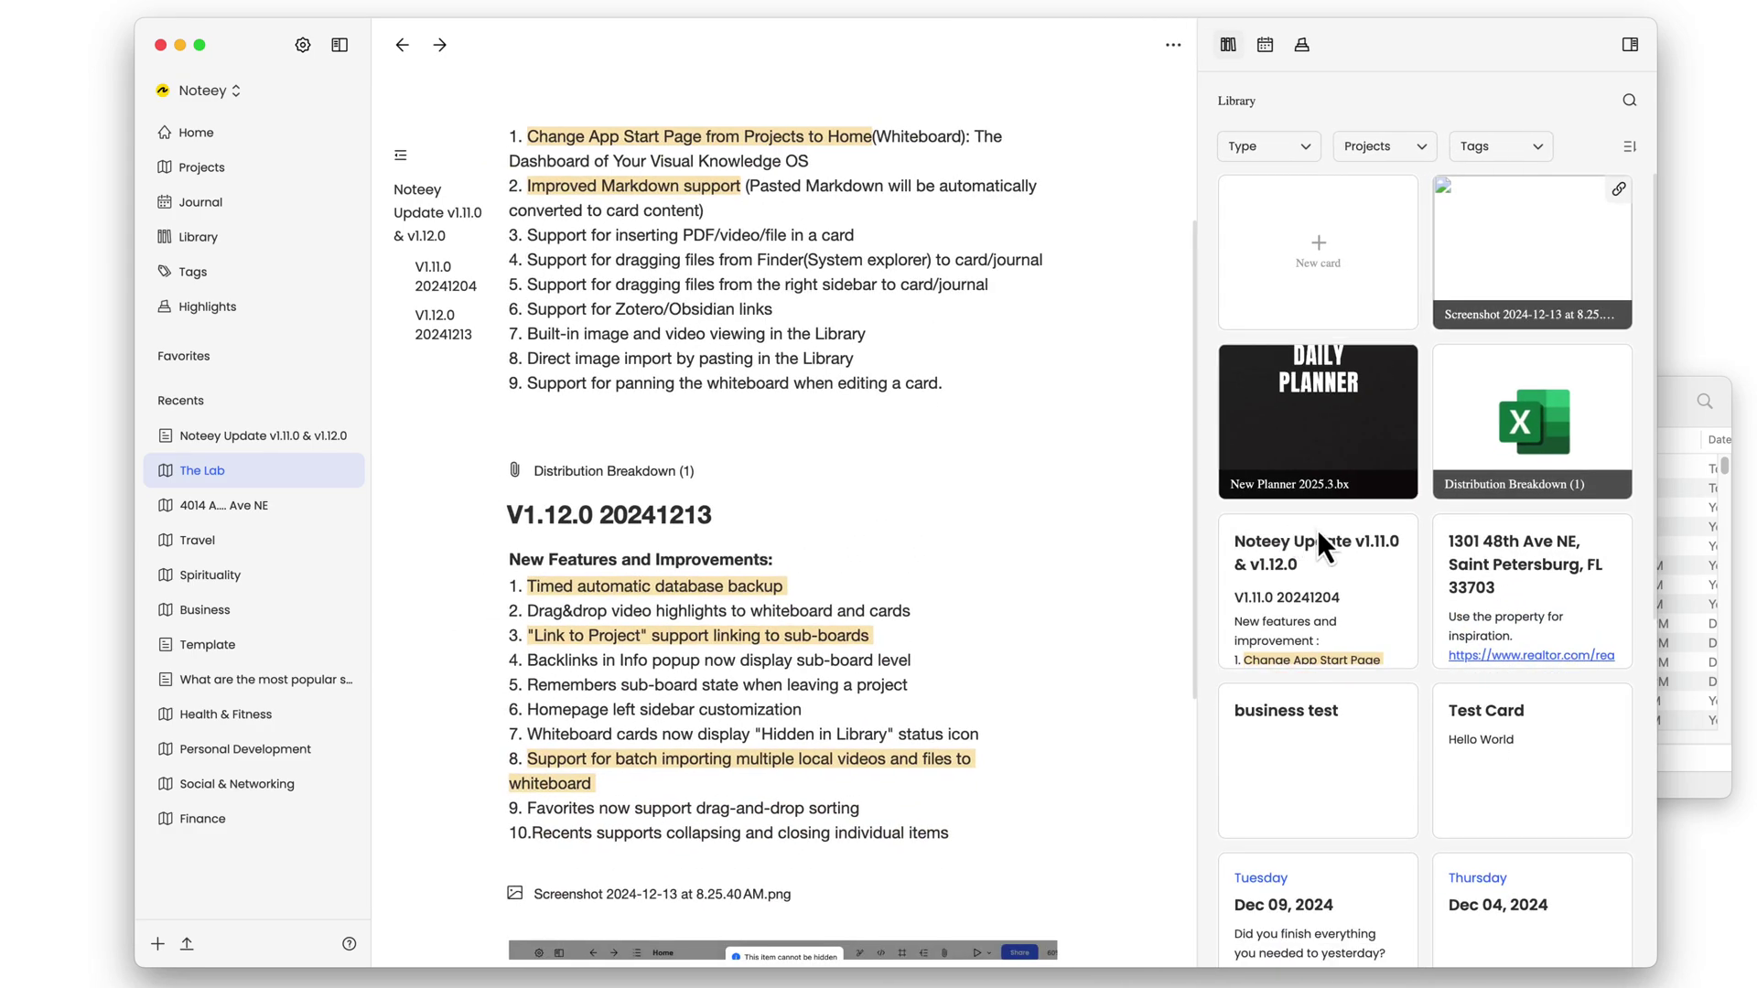
left_click(561, 435)
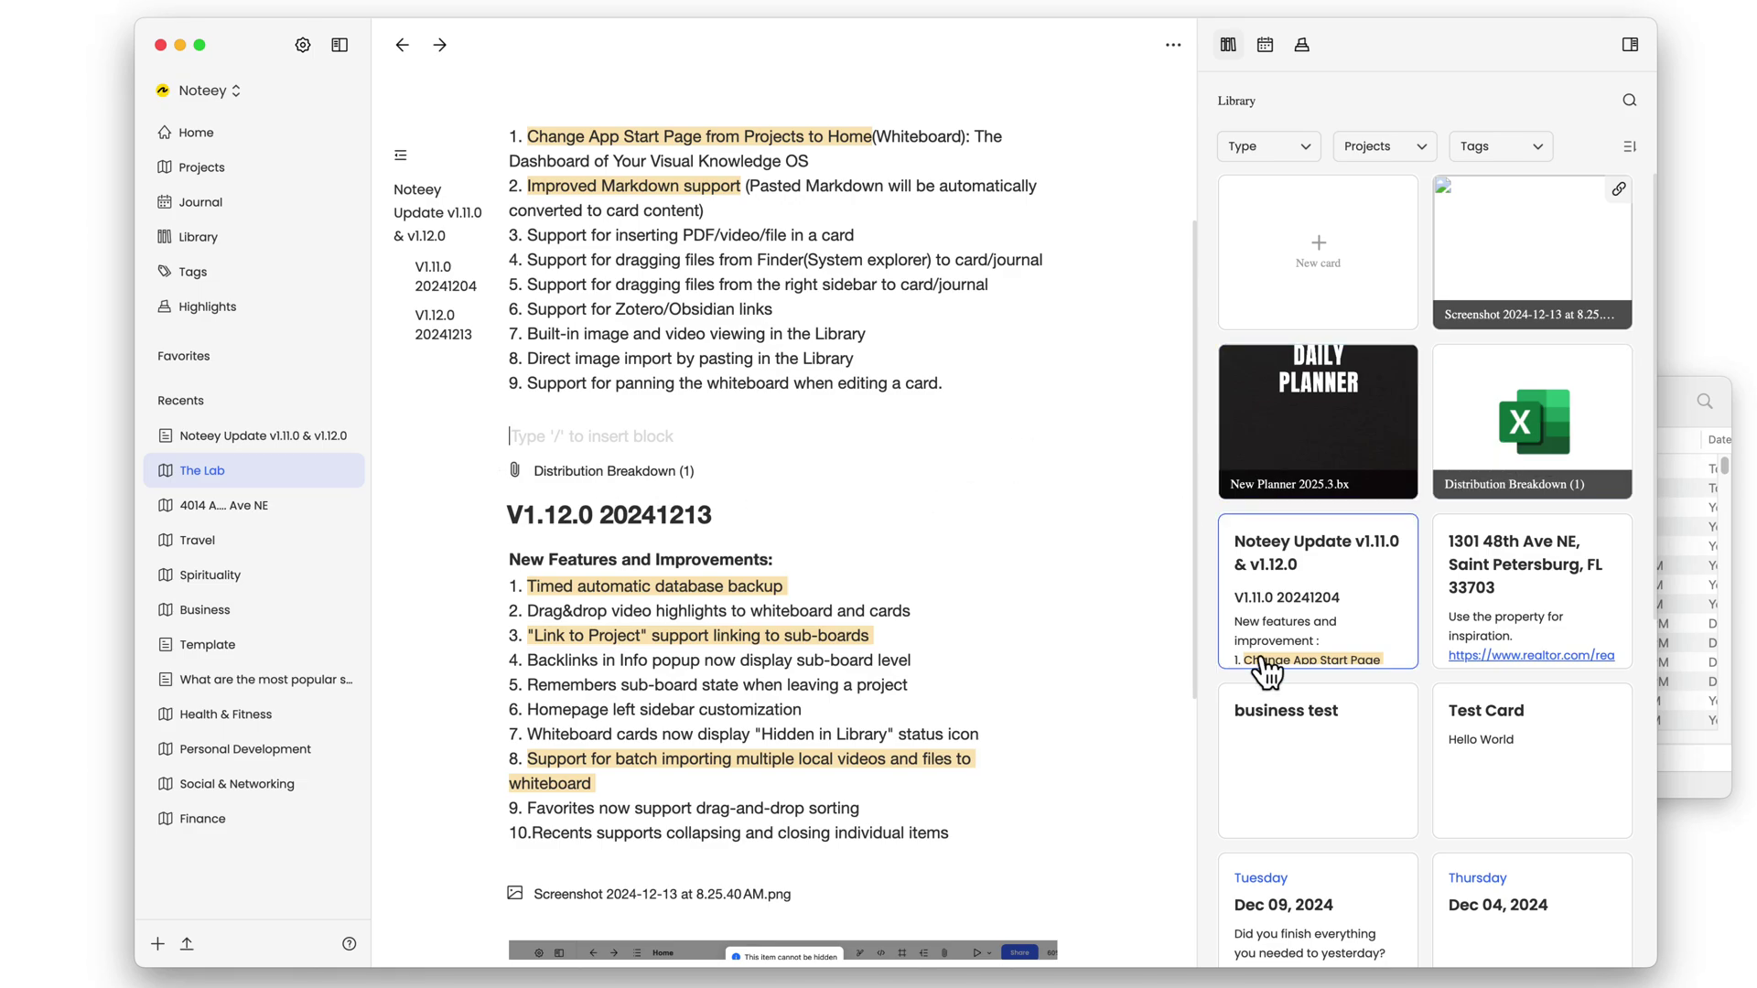
key("super+backslash")
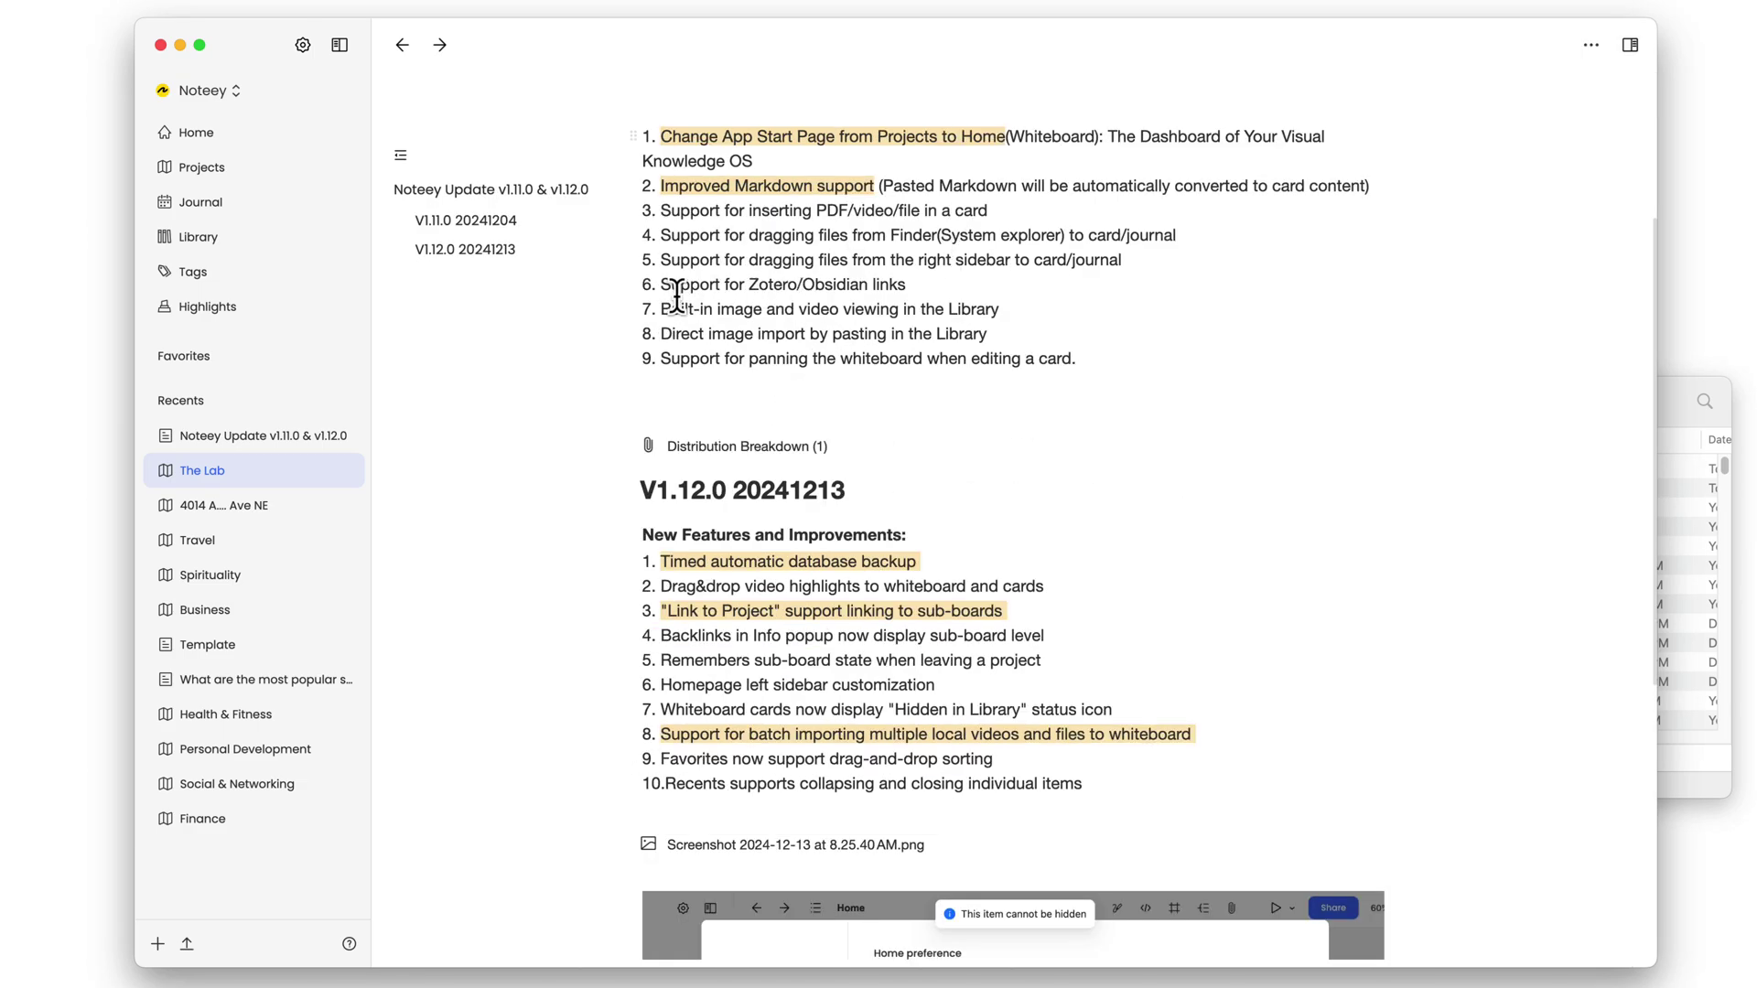
- Switch to Obsidian and copy the Obsidian URL of the 2024-12-11 daily note
left_click_drag(664, 284, 908, 284)
key("super+Tab")
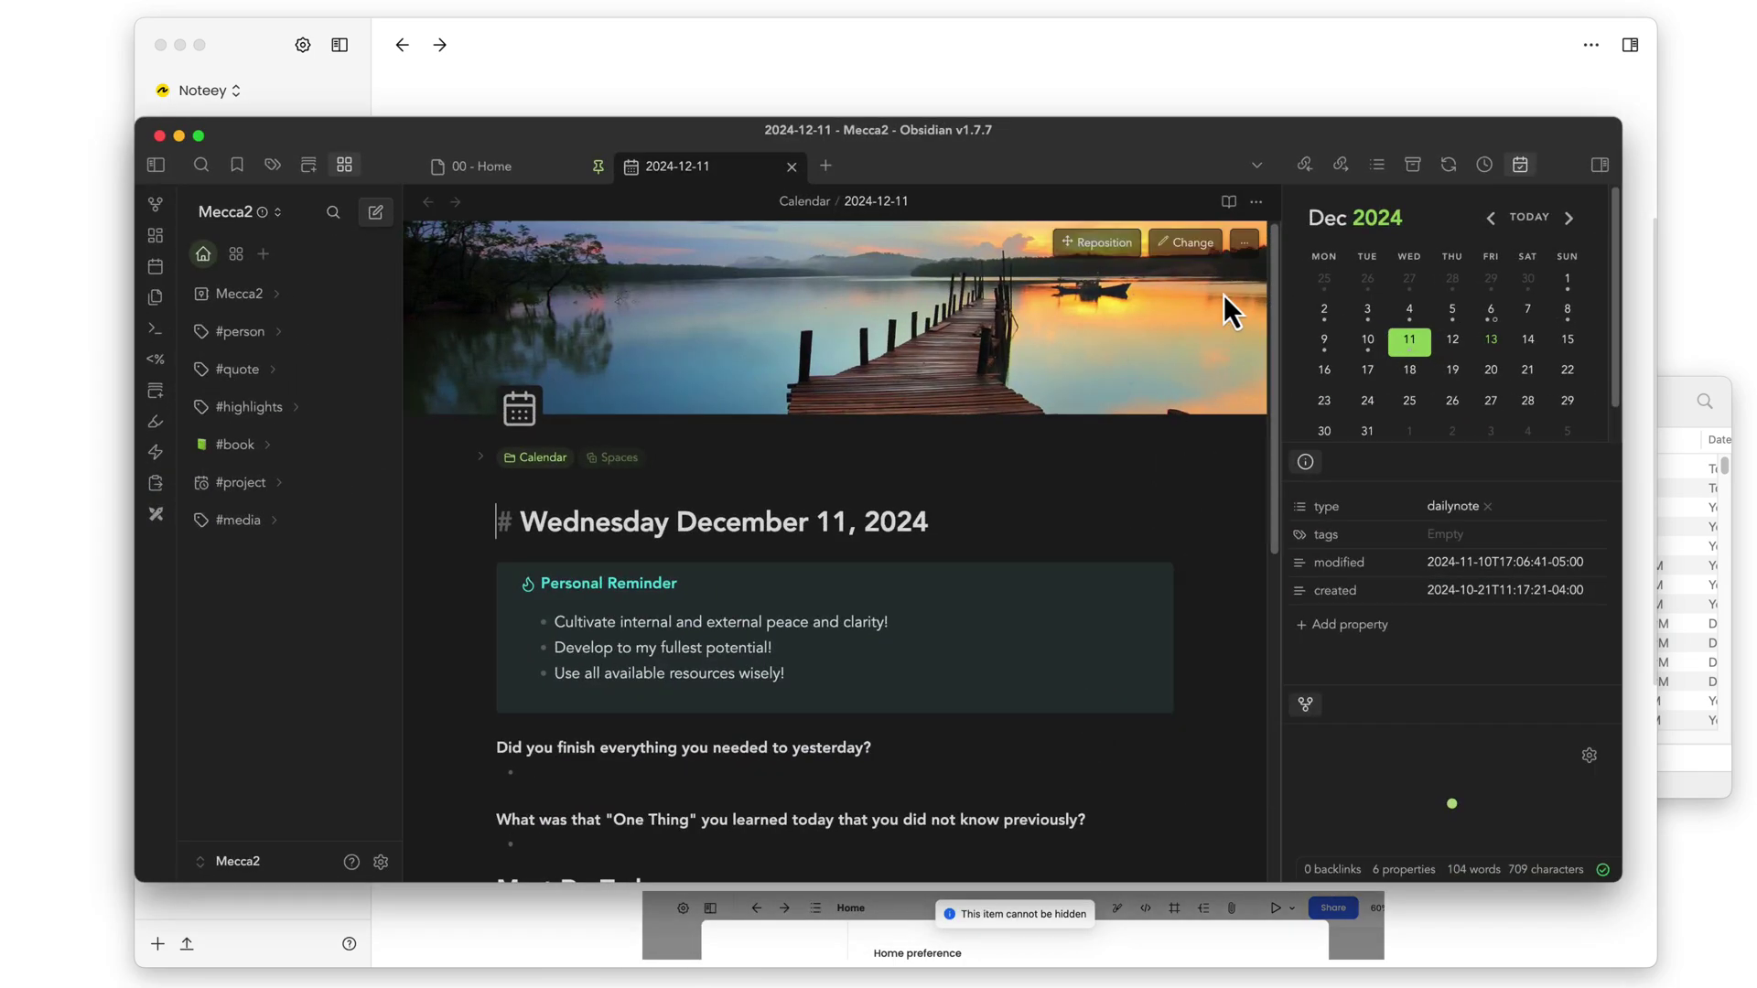
left_click(1260, 205)
left_click(1340, 551)
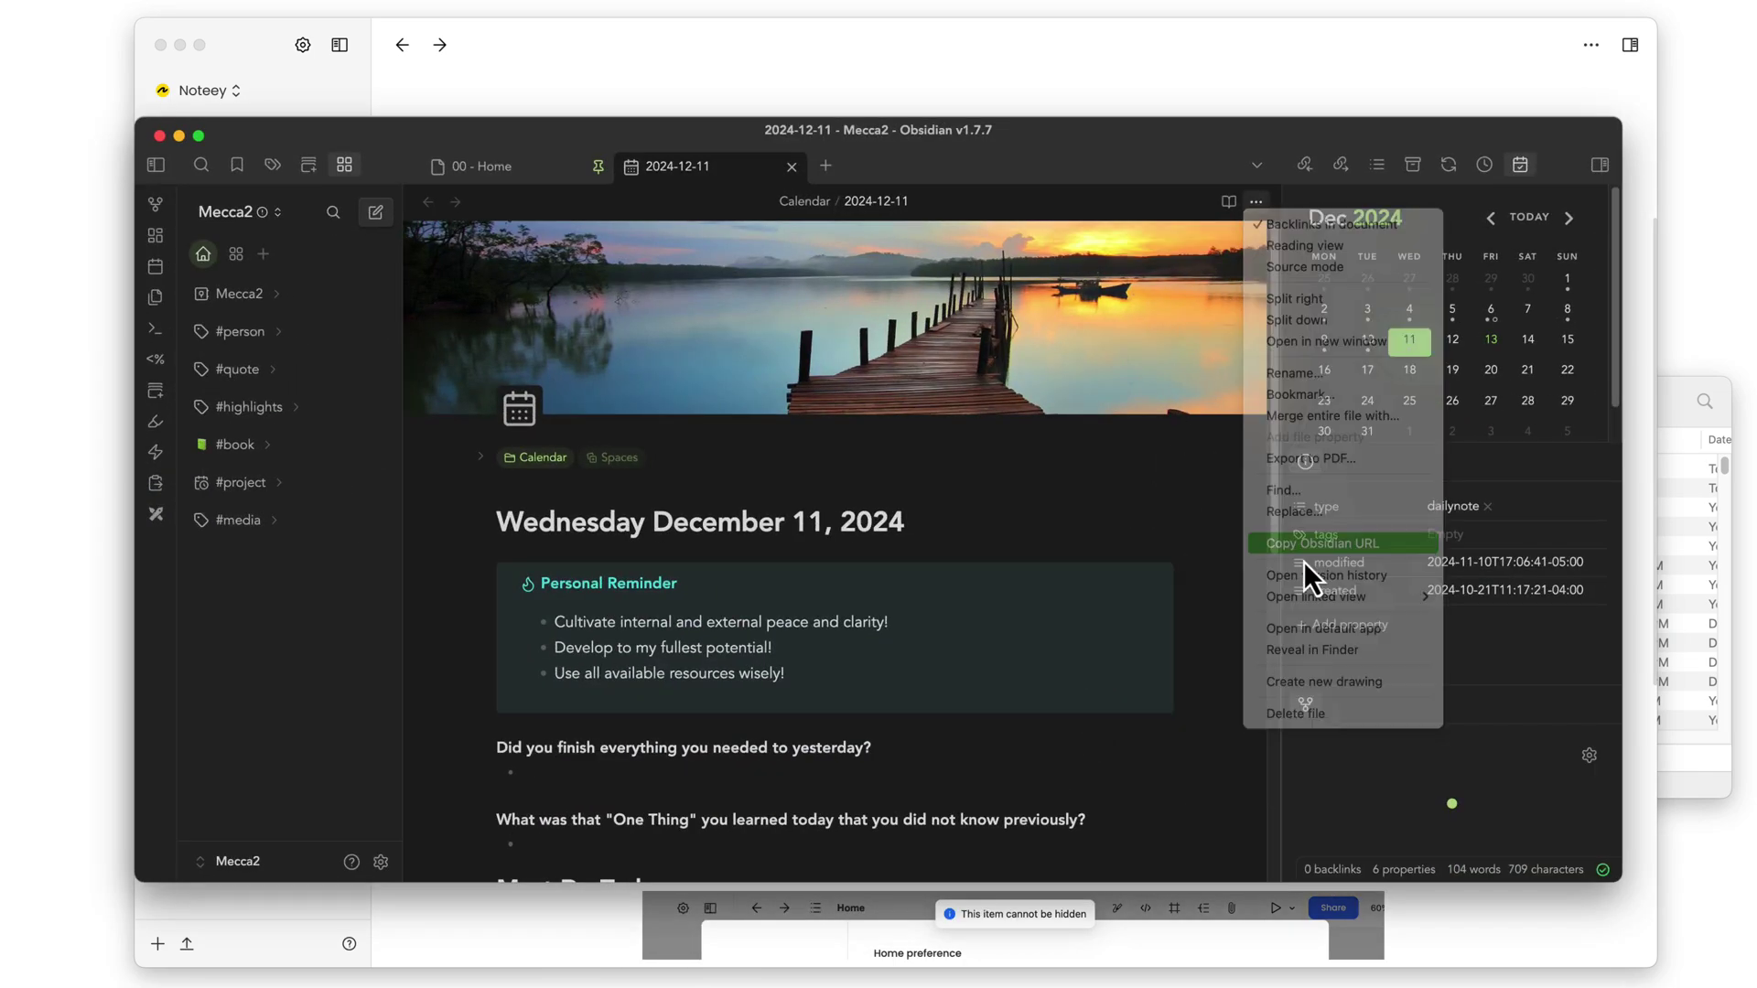
- Back in Noteey, paste the Obsidian URL on the empty line below the V1.11.0 features and follow it to test the link
left_click(605, 932)
left_click(705, 414)
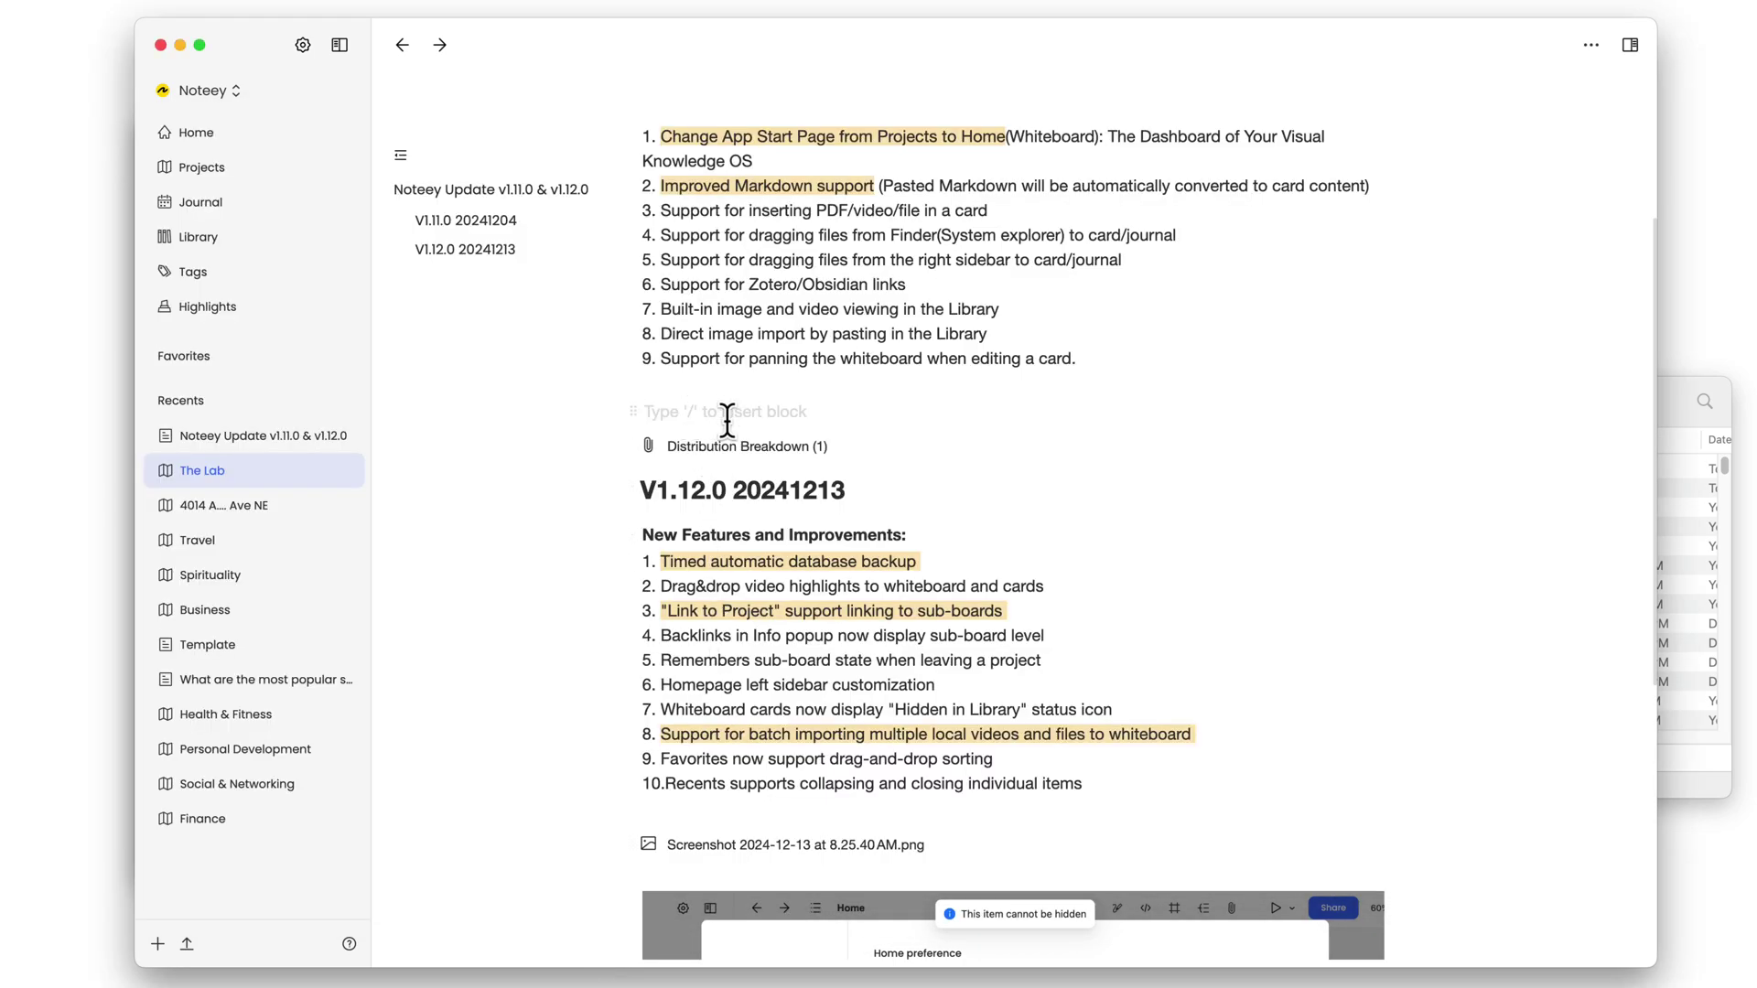
key("super+v")
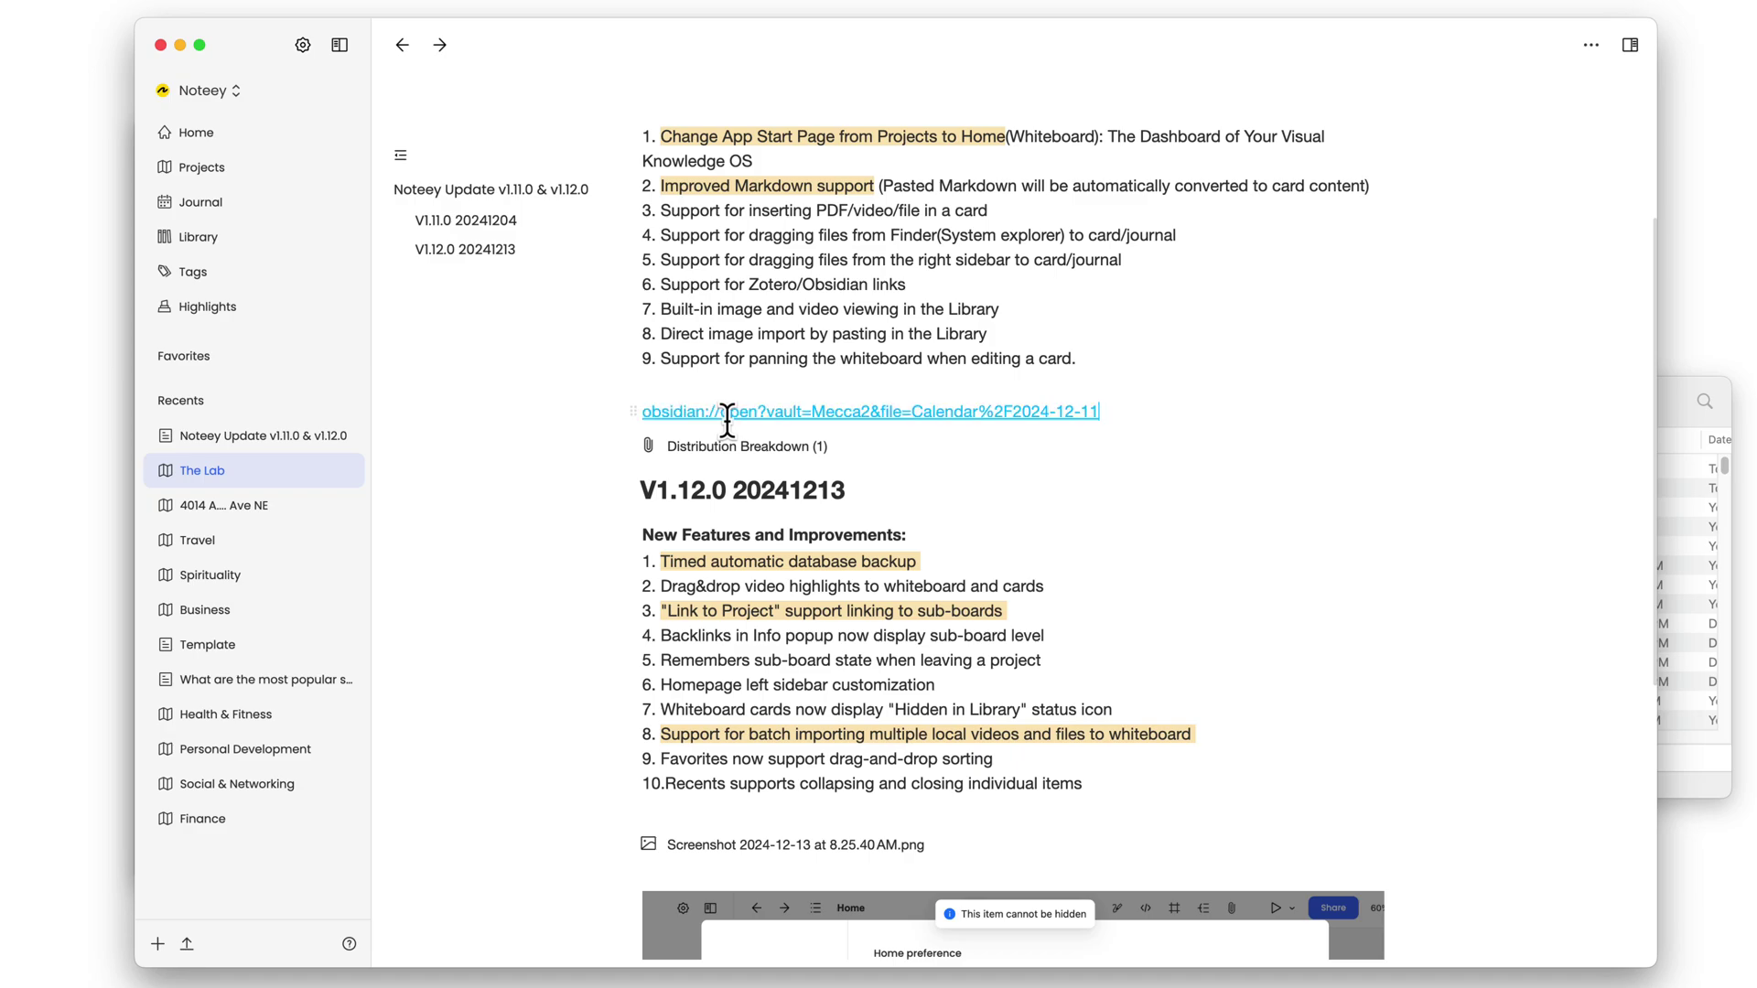
key("Return")
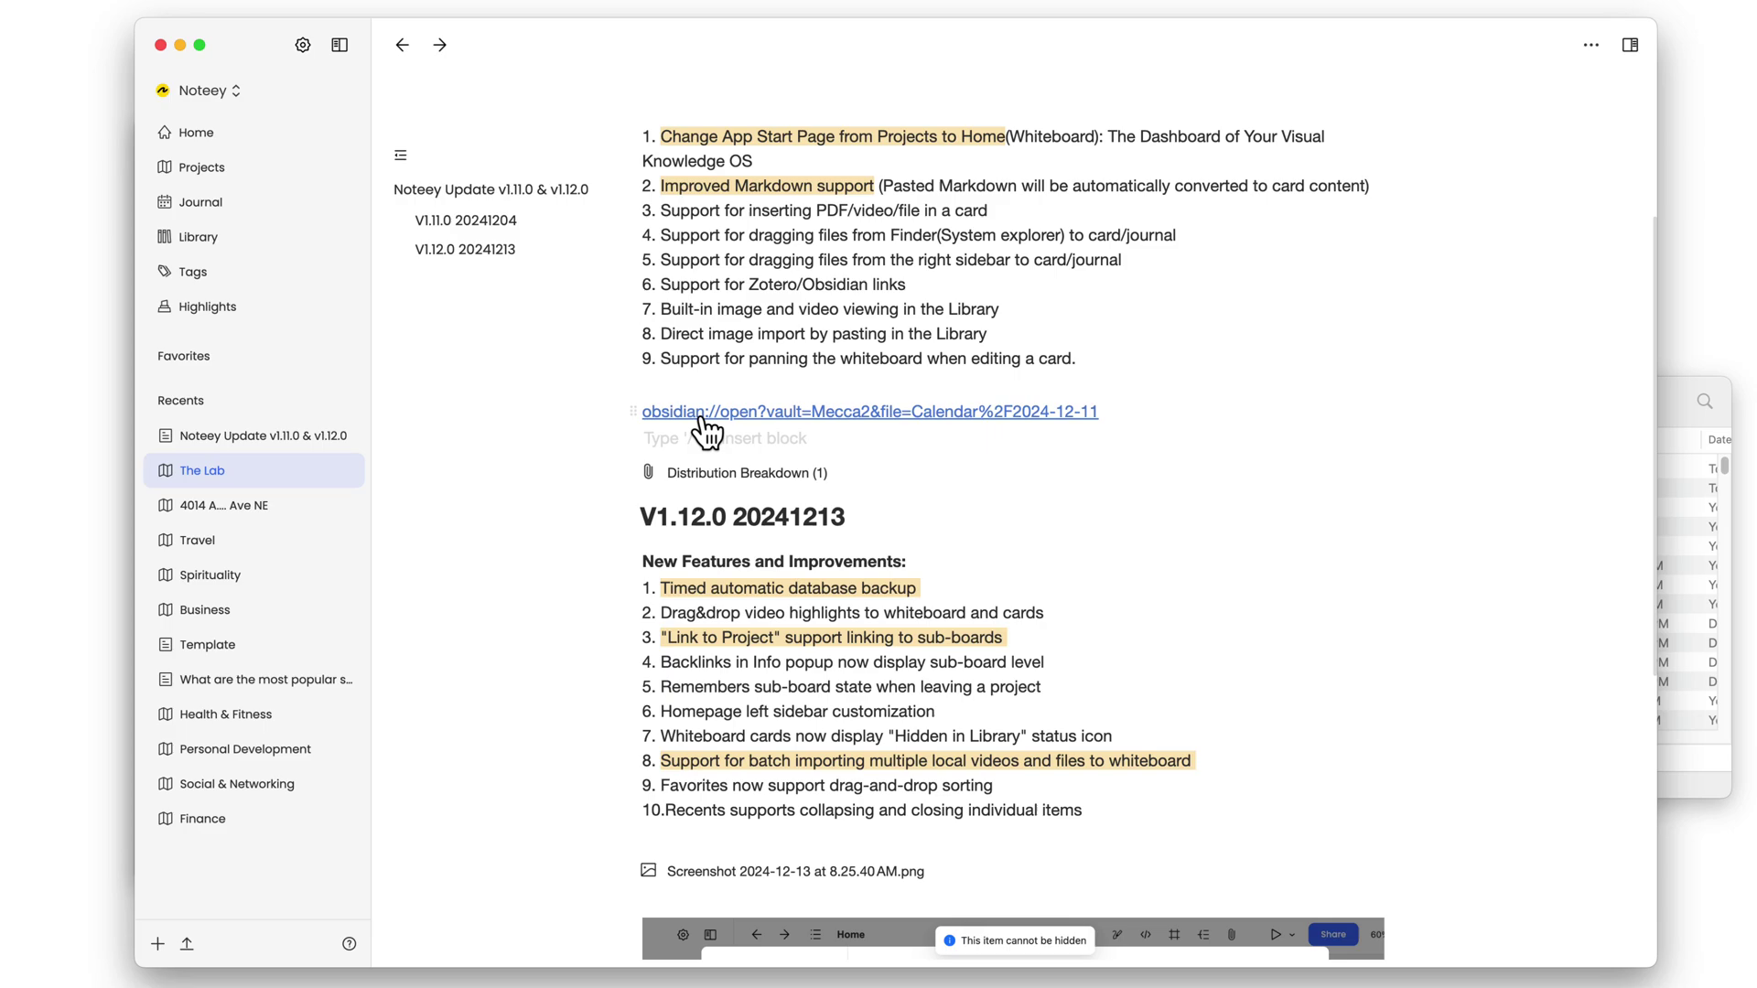
left_click(711, 417)
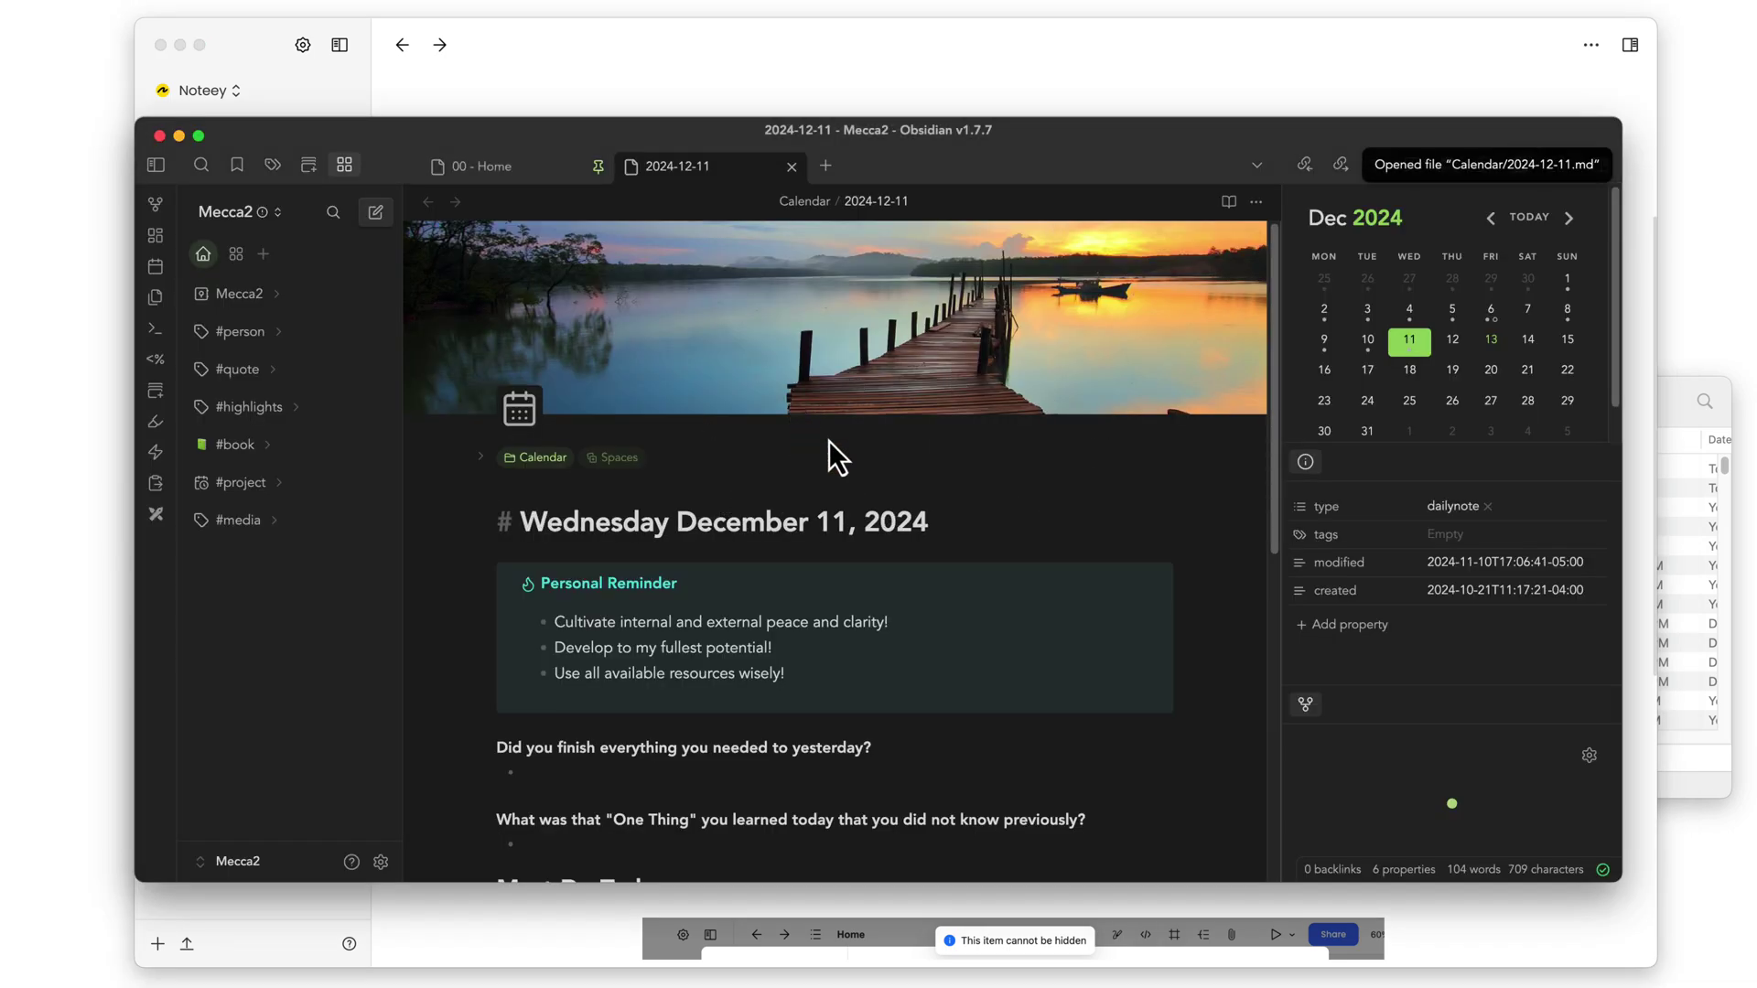
left_click(864, 82)
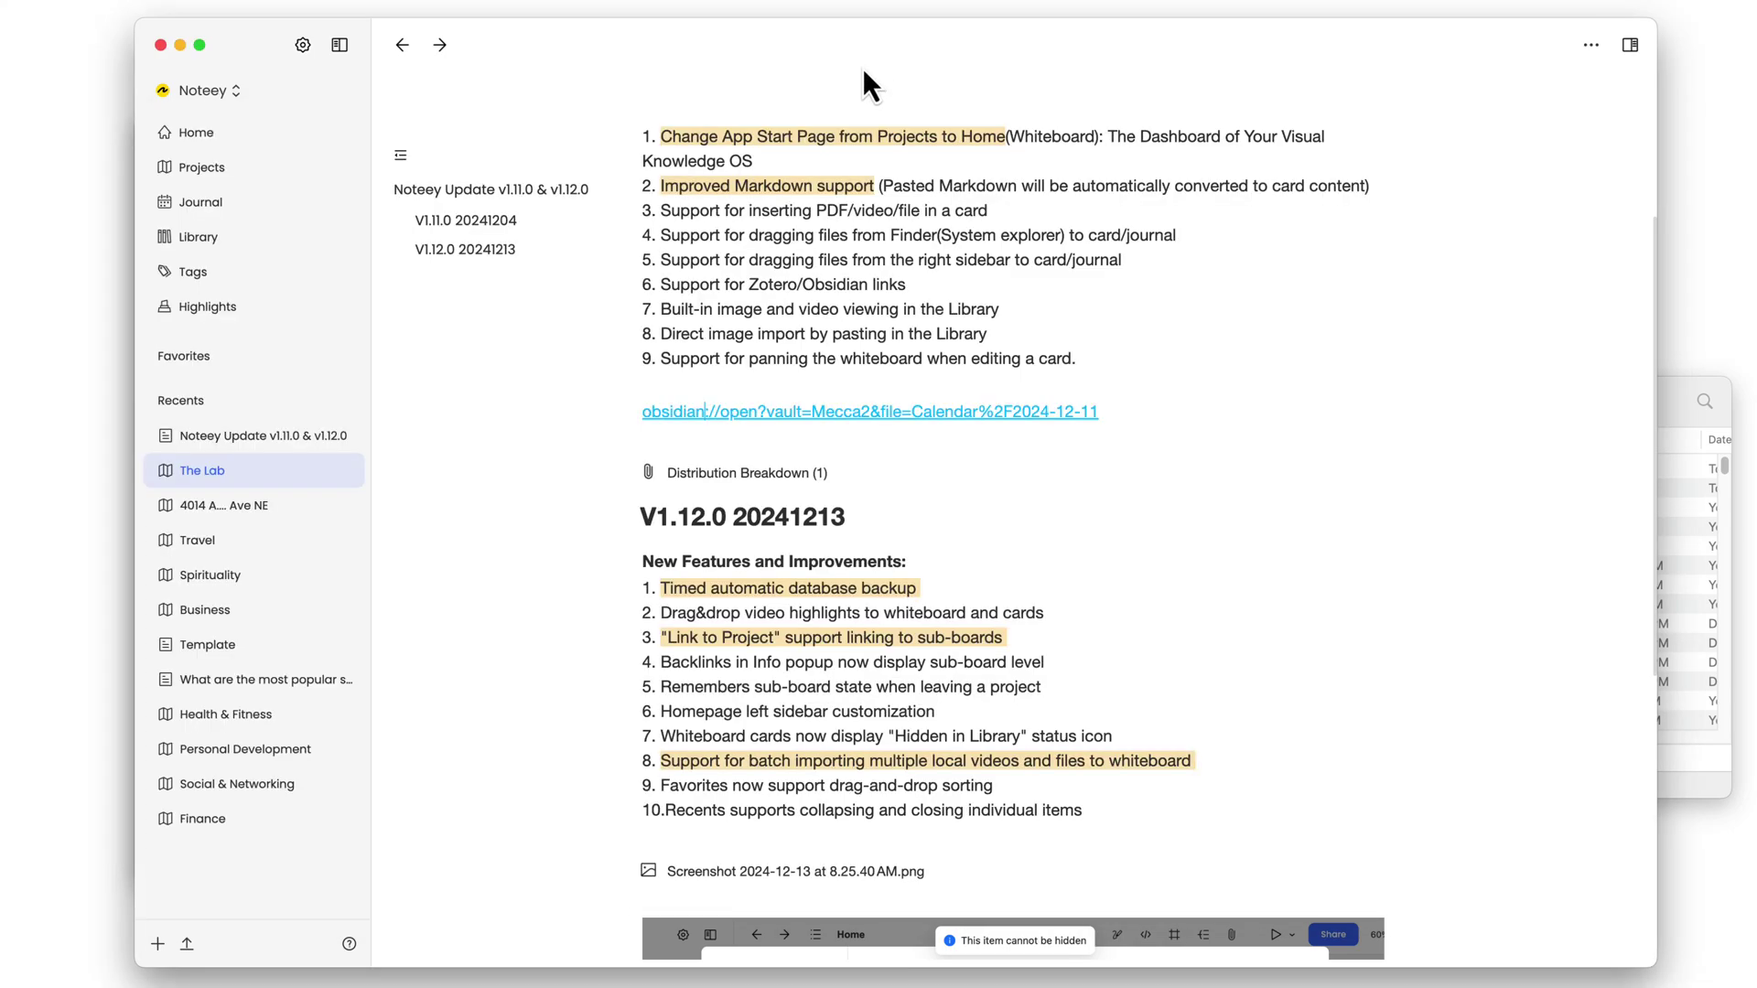
- Insert a link with the text Obsidian Home and the copied Obsidian URL on a new line above the pasted URL
left_click(709, 389)
key("Return")
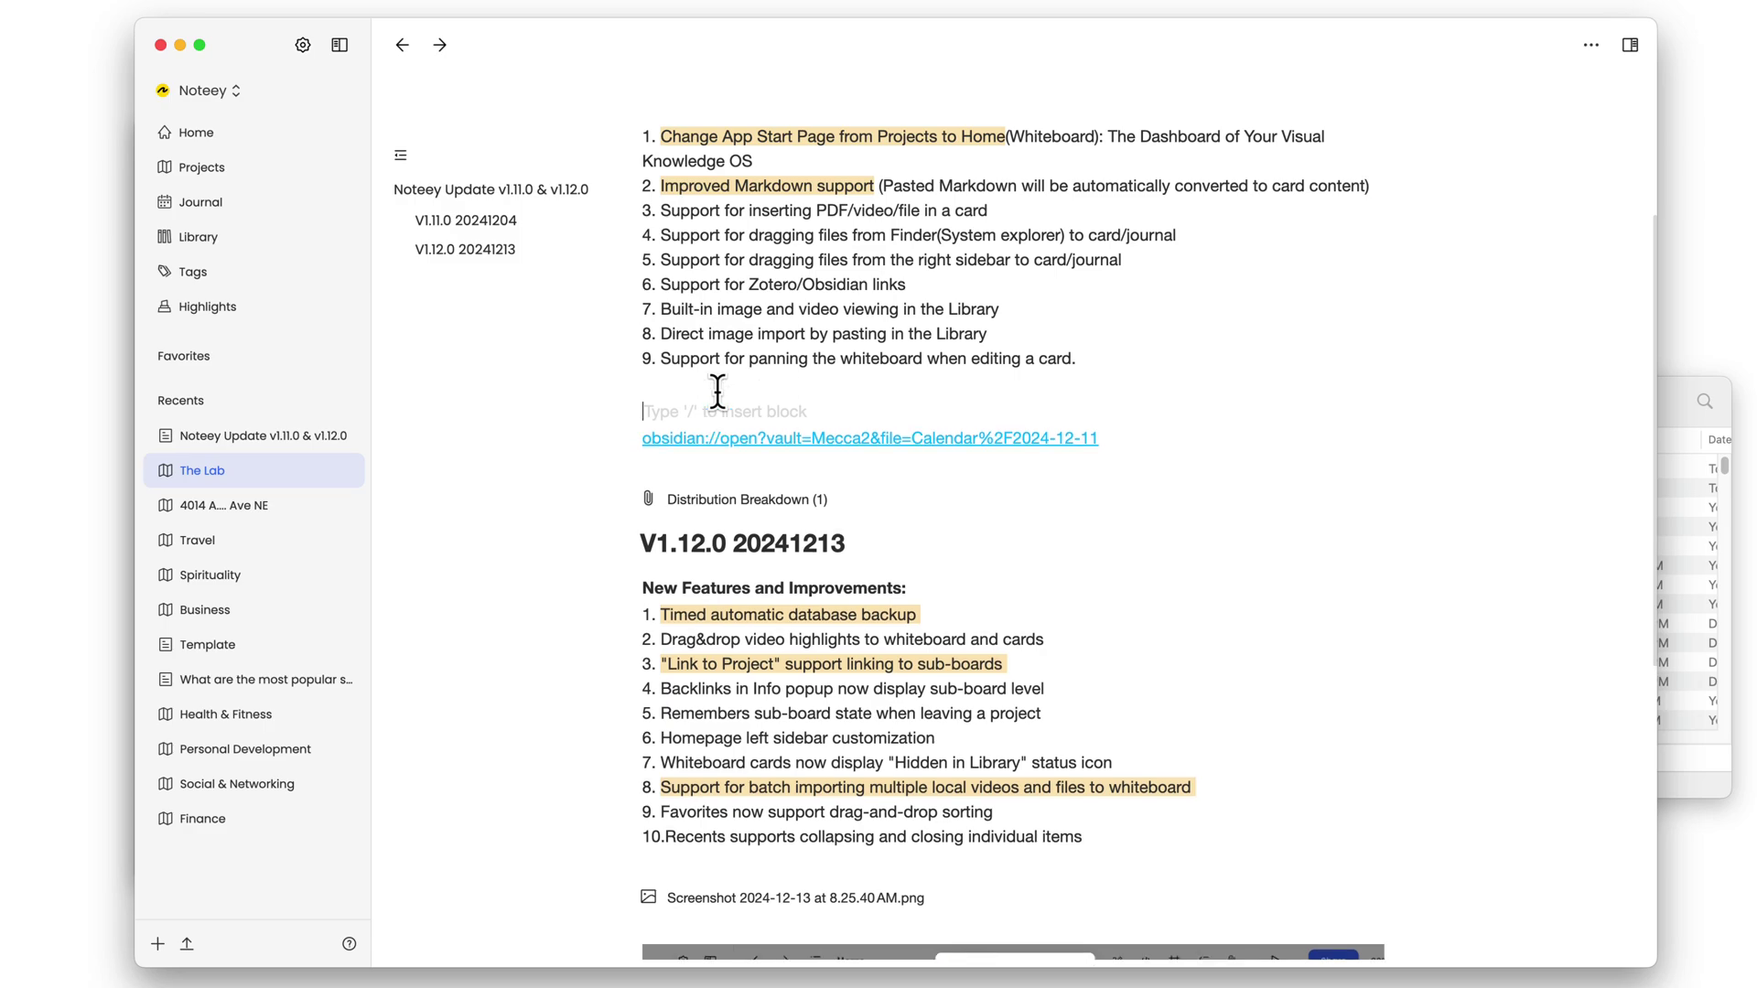
type("/lin")
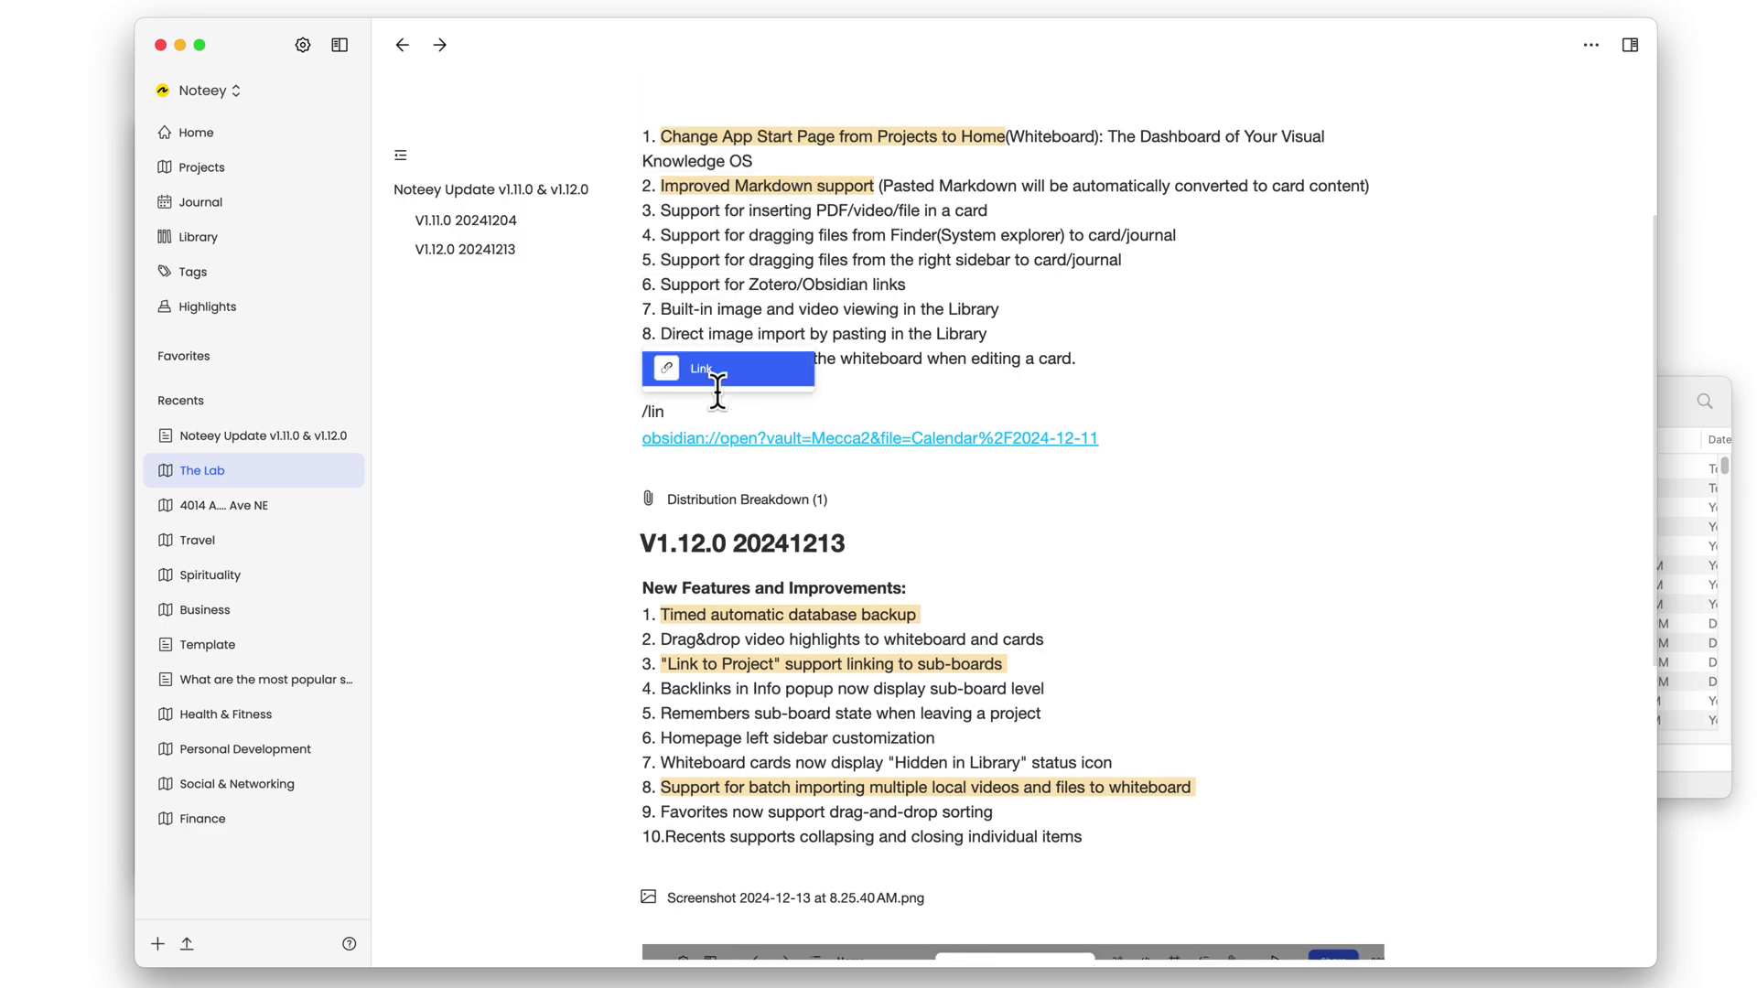
left_click(718, 384)
left_click(762, 512)
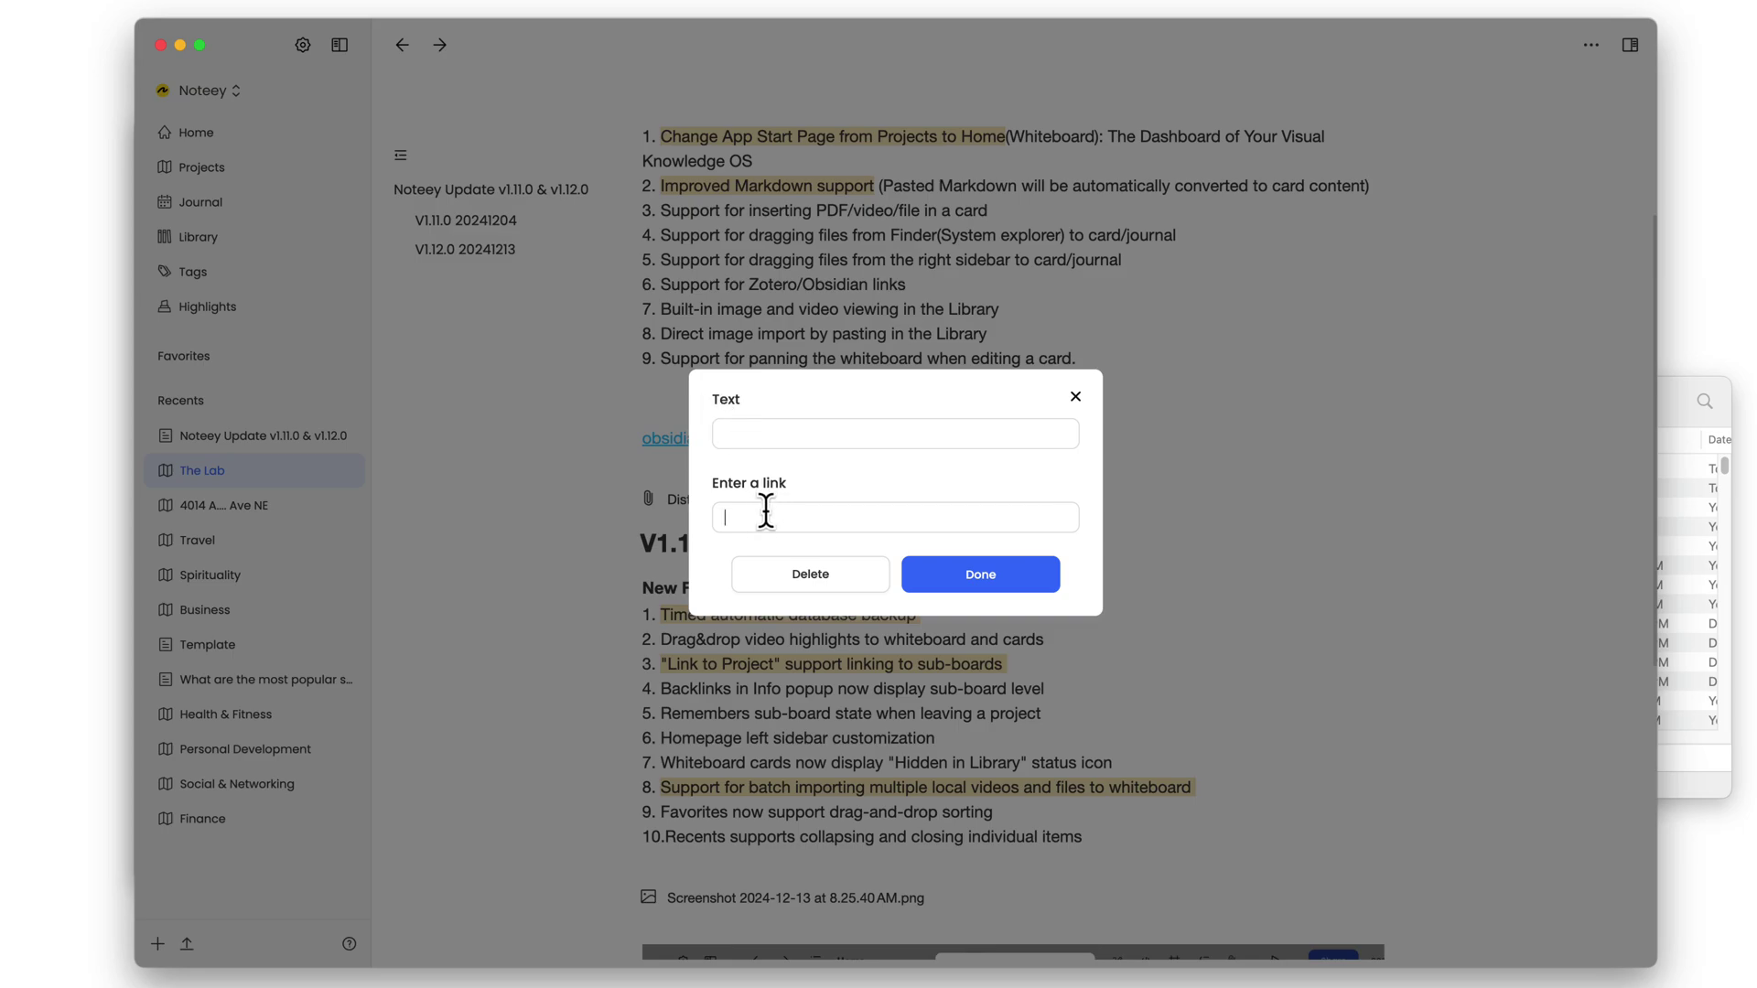
key("super+v")
left_click(762, 434)
type("Ob")
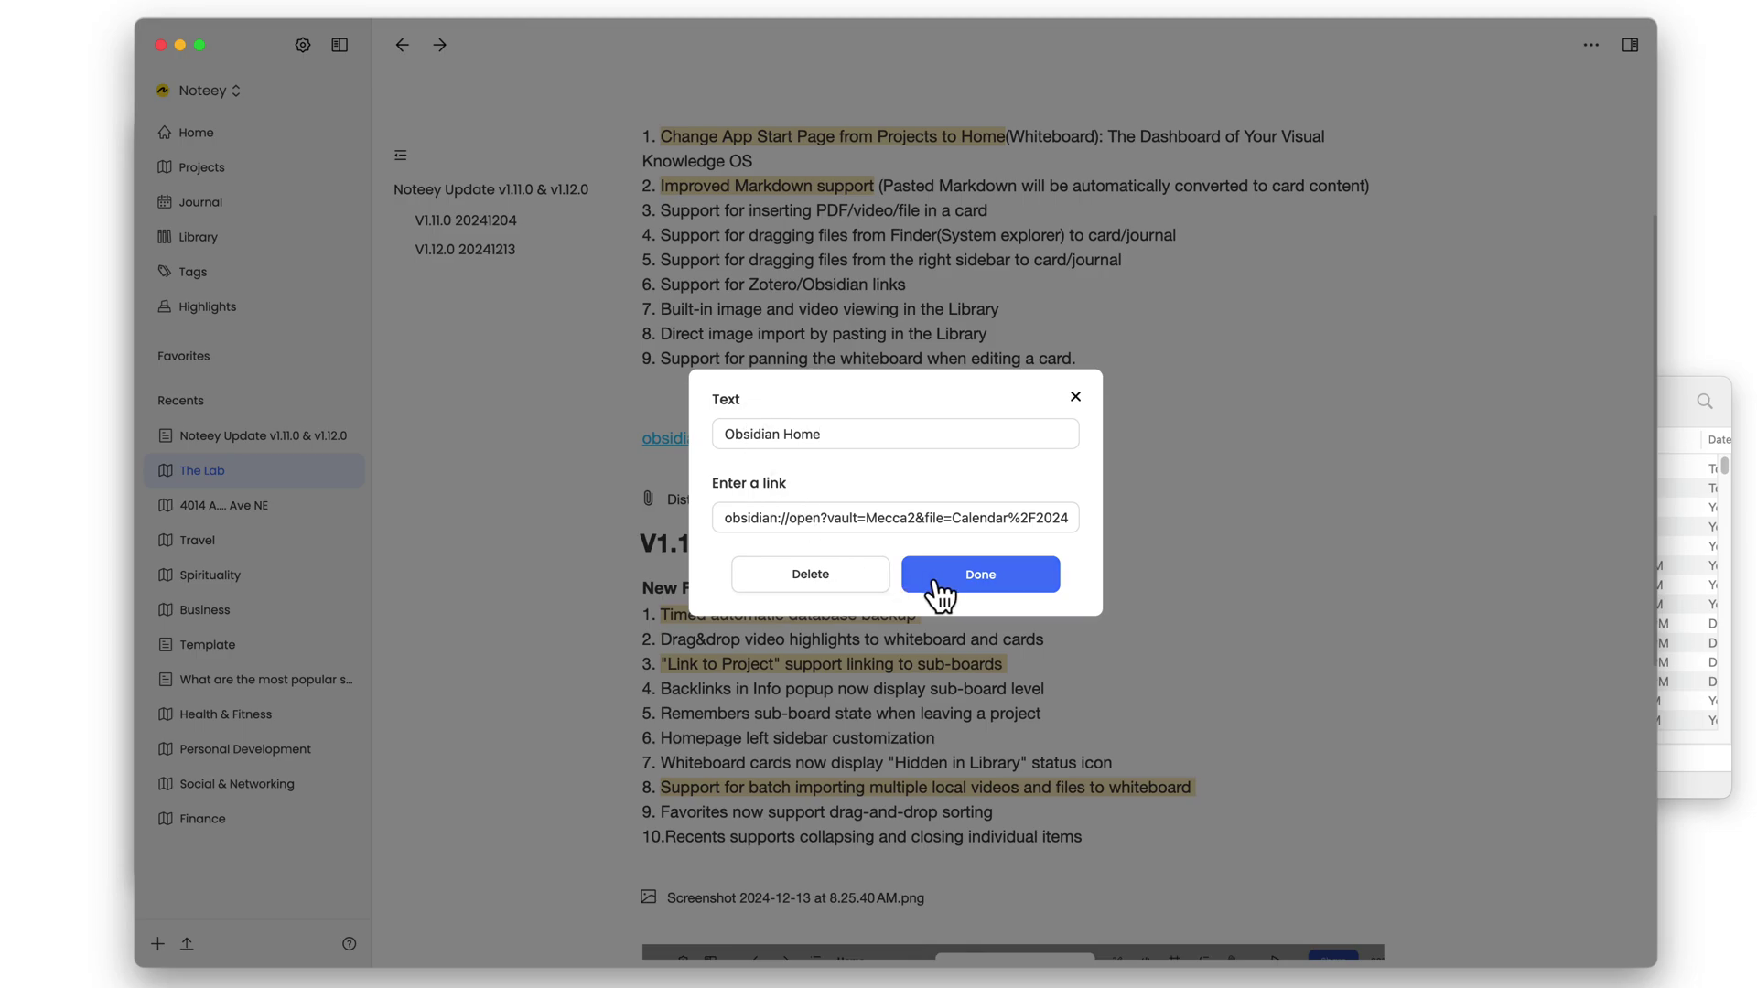
left_click(1007, 577)
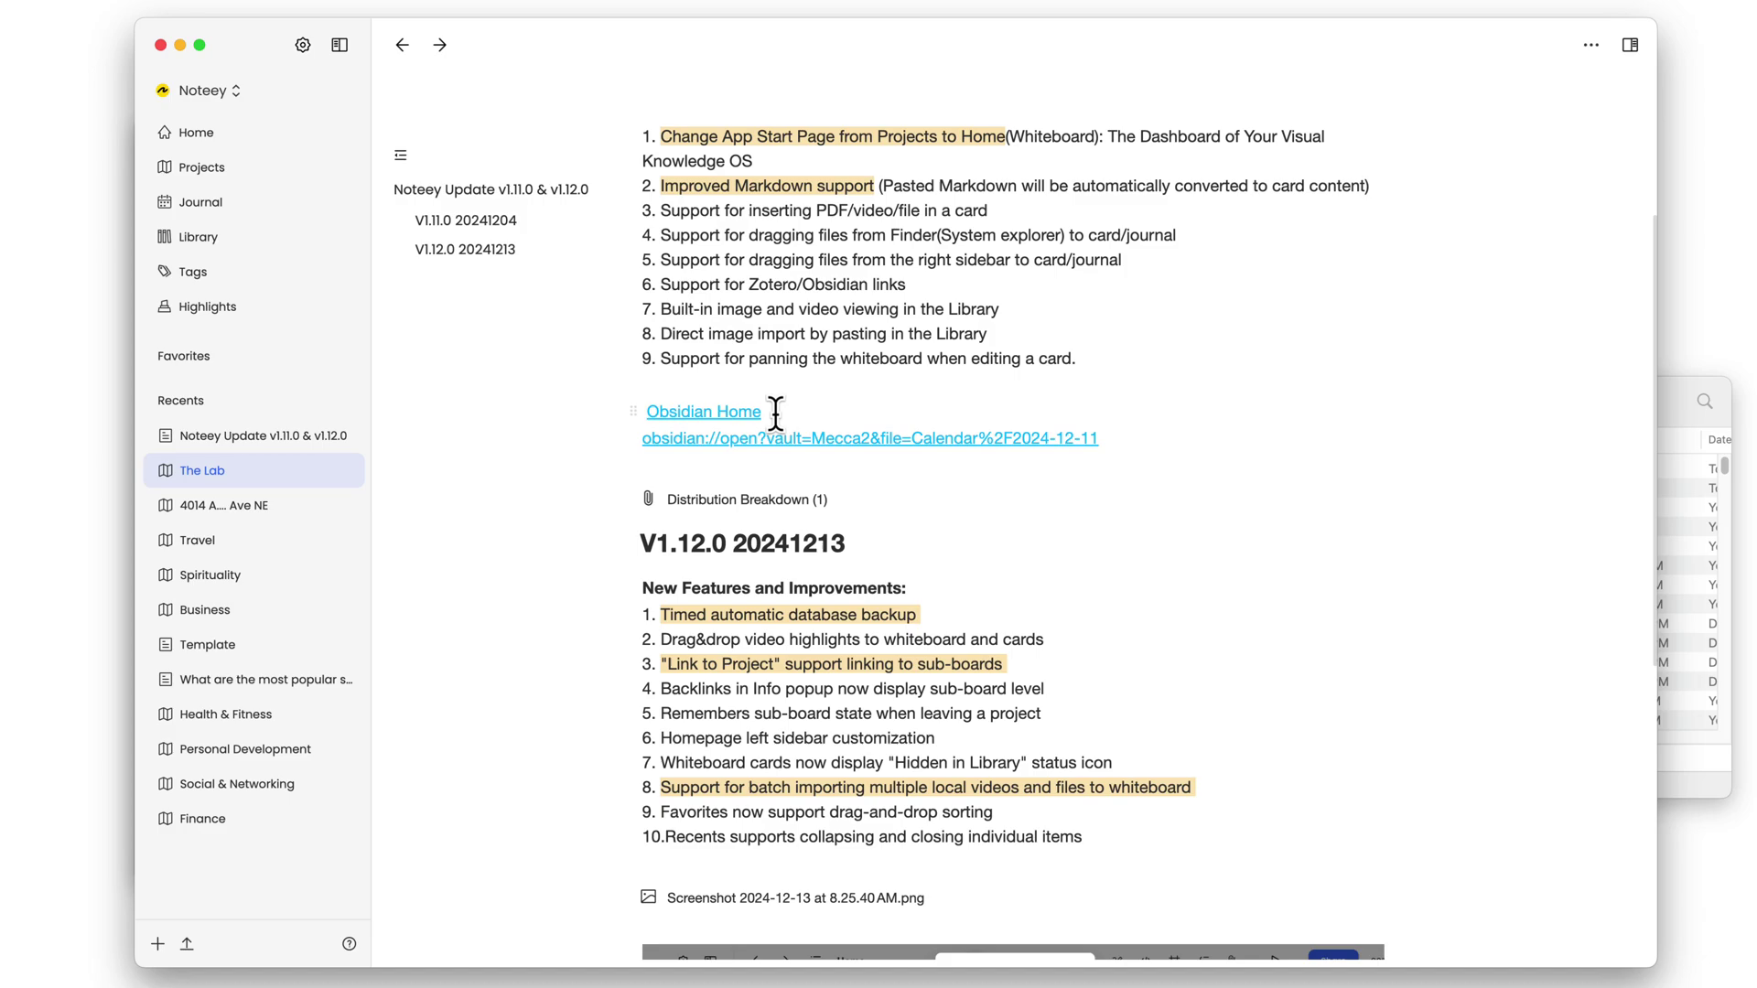
key("Return")
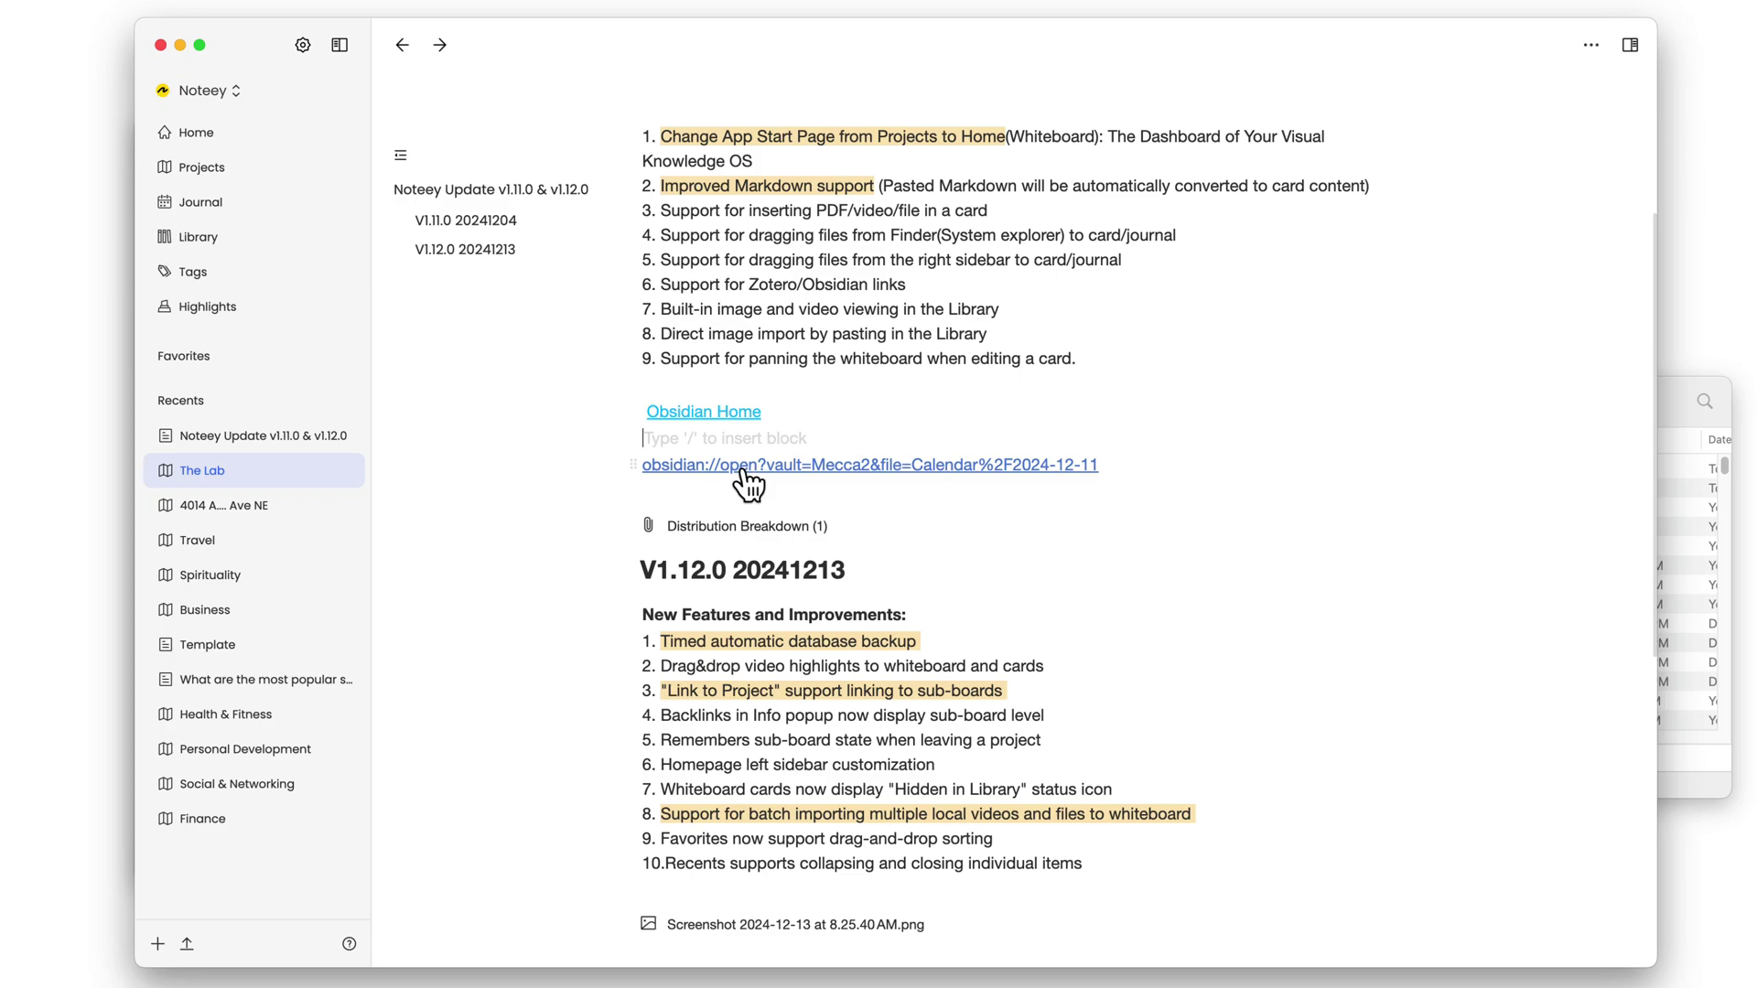
- Examine the display text and address of the pasted Obsidian URL in its link settings, and close them
right_click(971, 473)
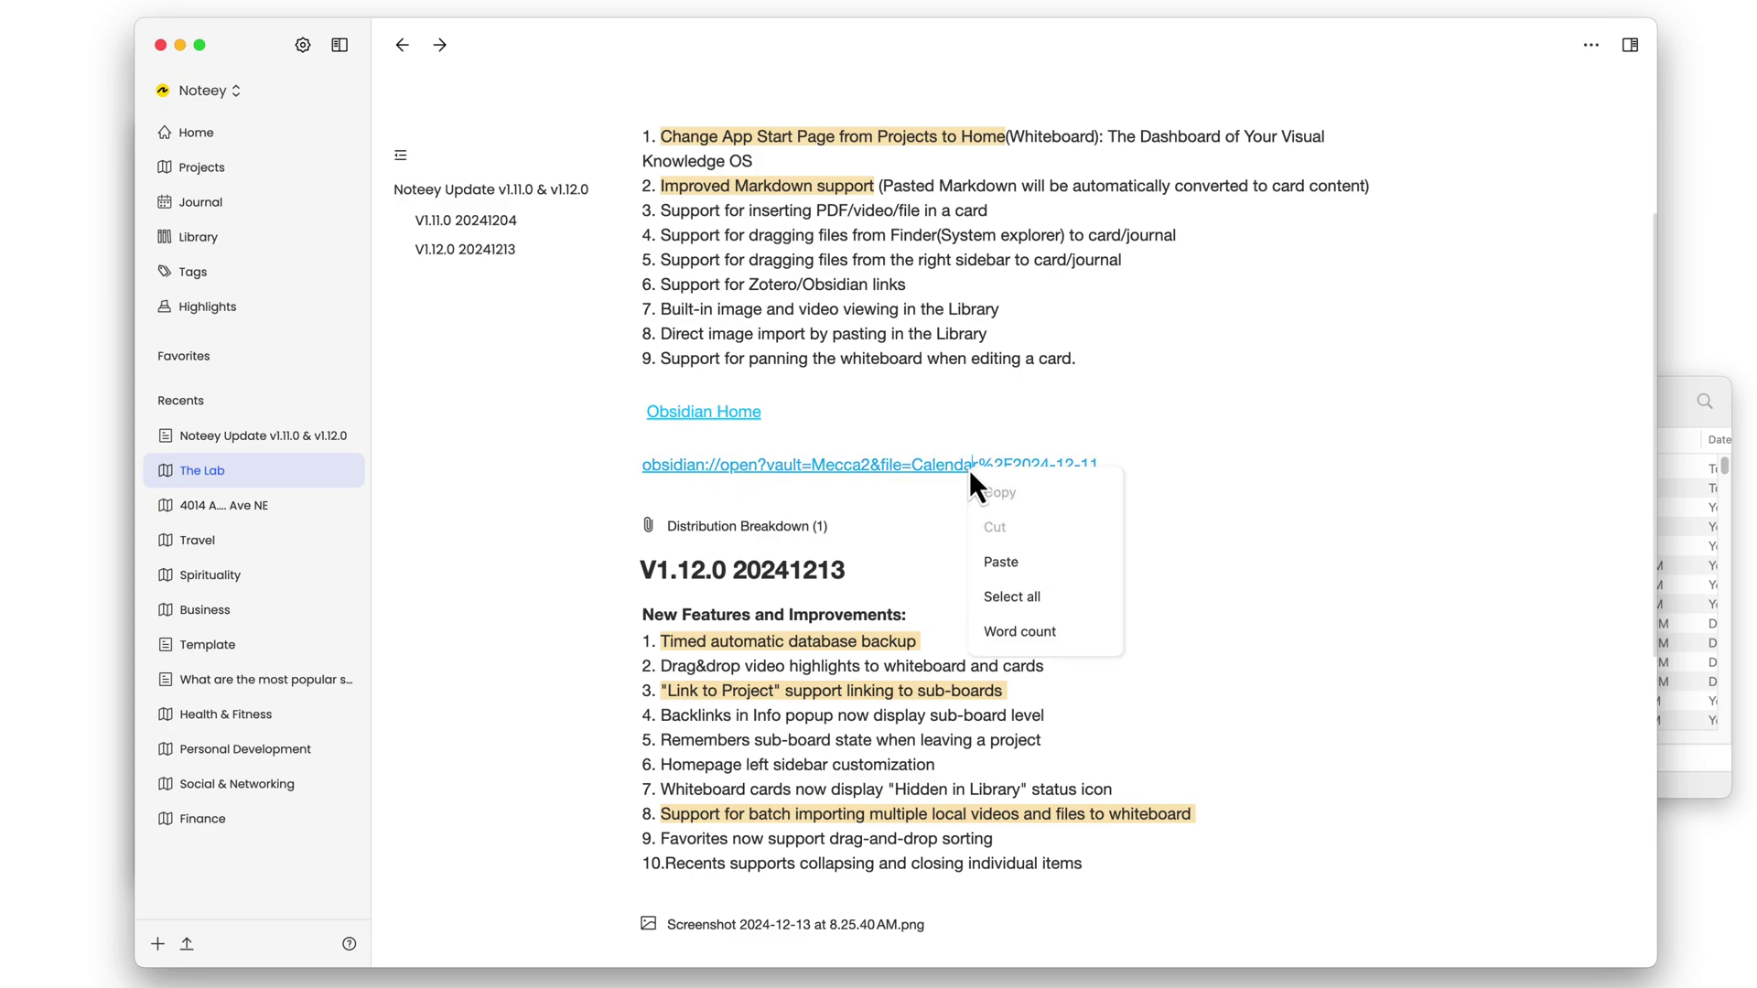
key("Escape")
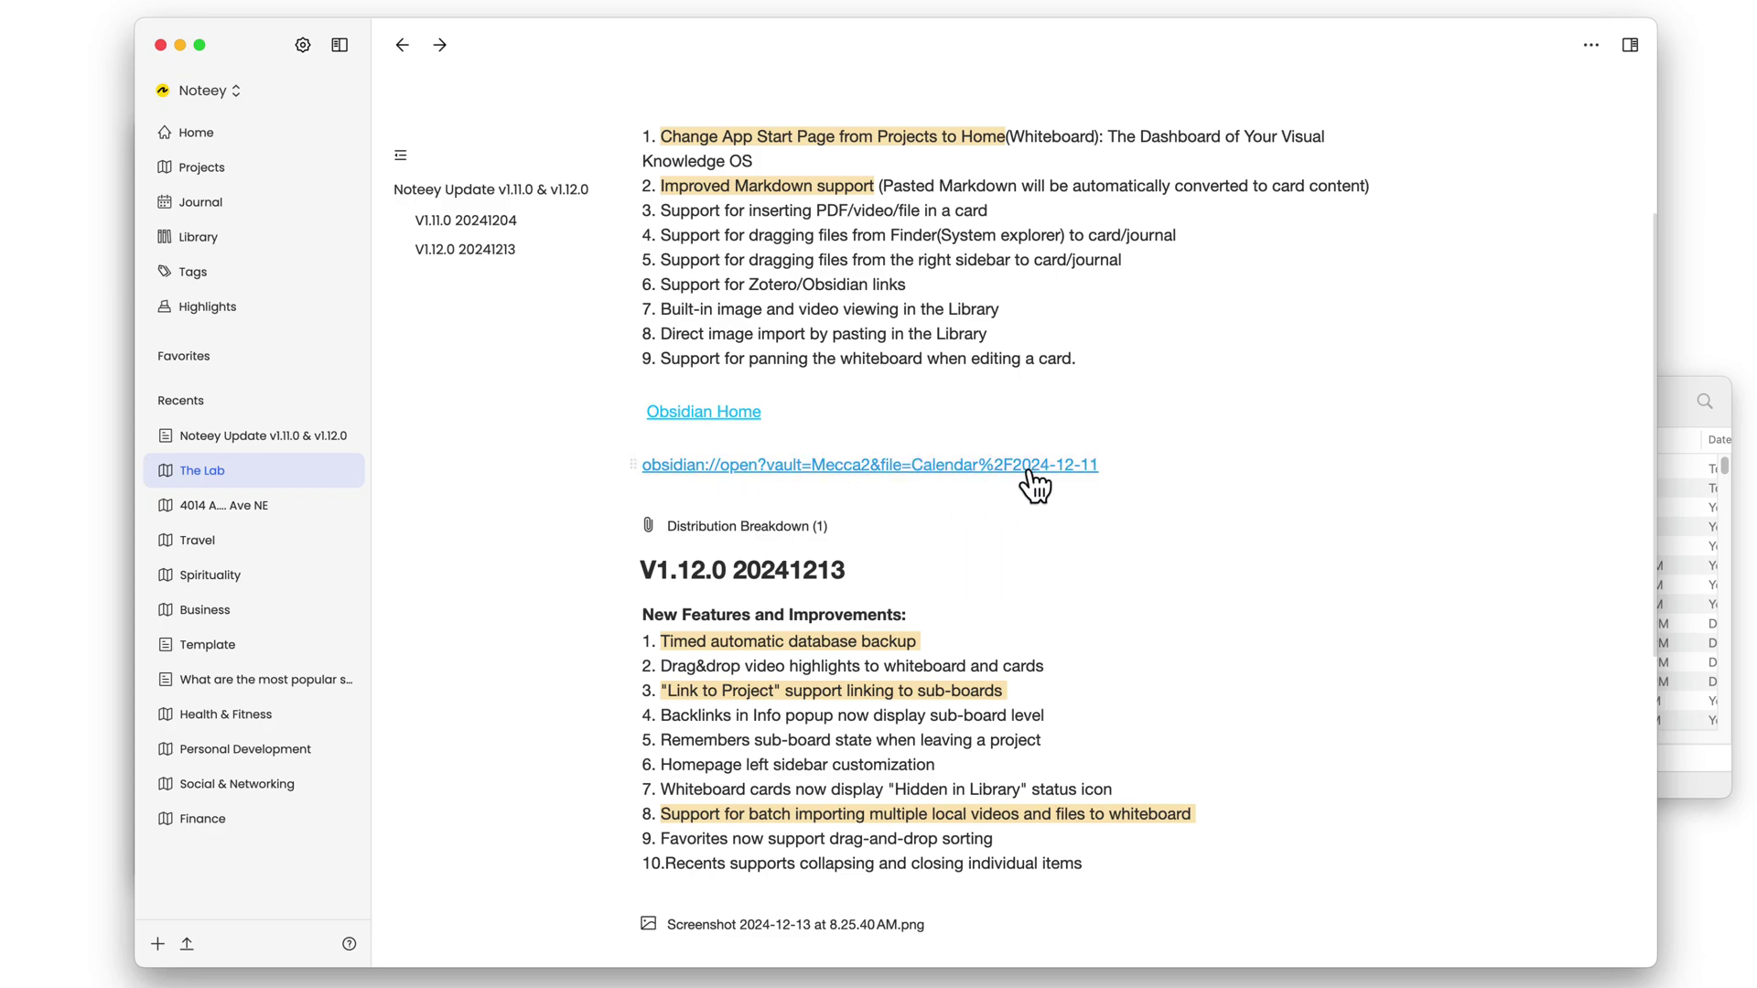
left_click_drag(1098, 463, 641, 465)
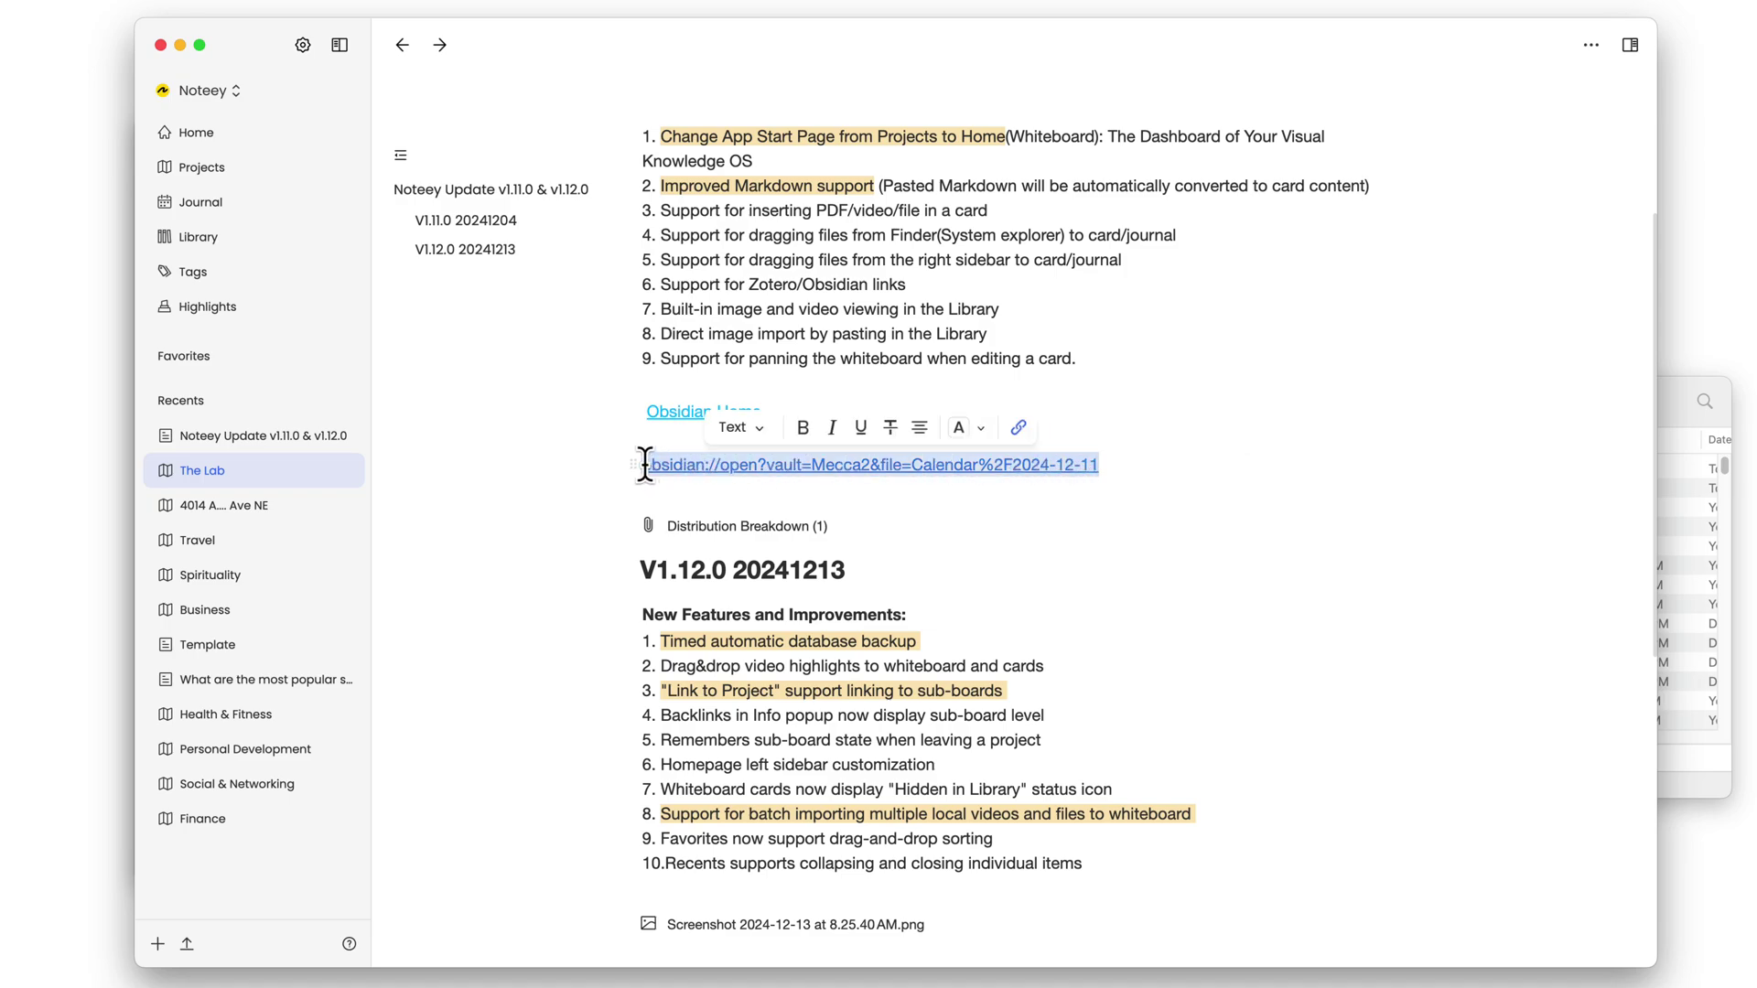
left_click(1021, 431)
triple_click(904, 437)
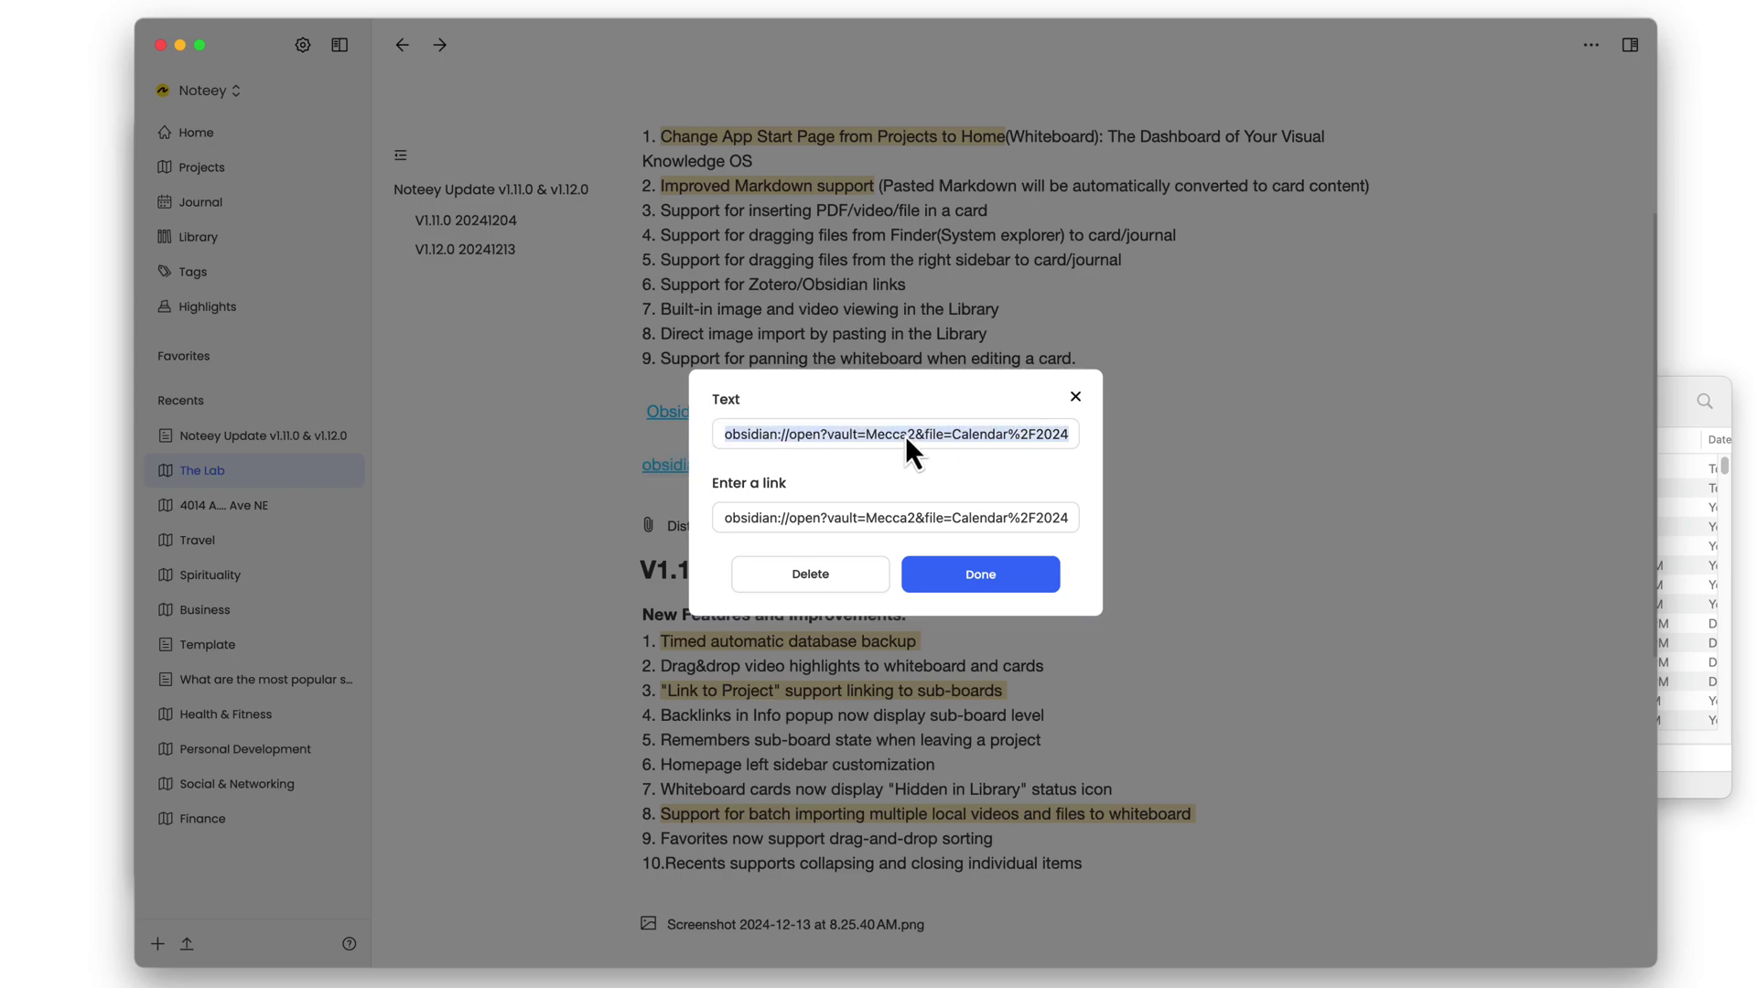
left_click(905, 435)
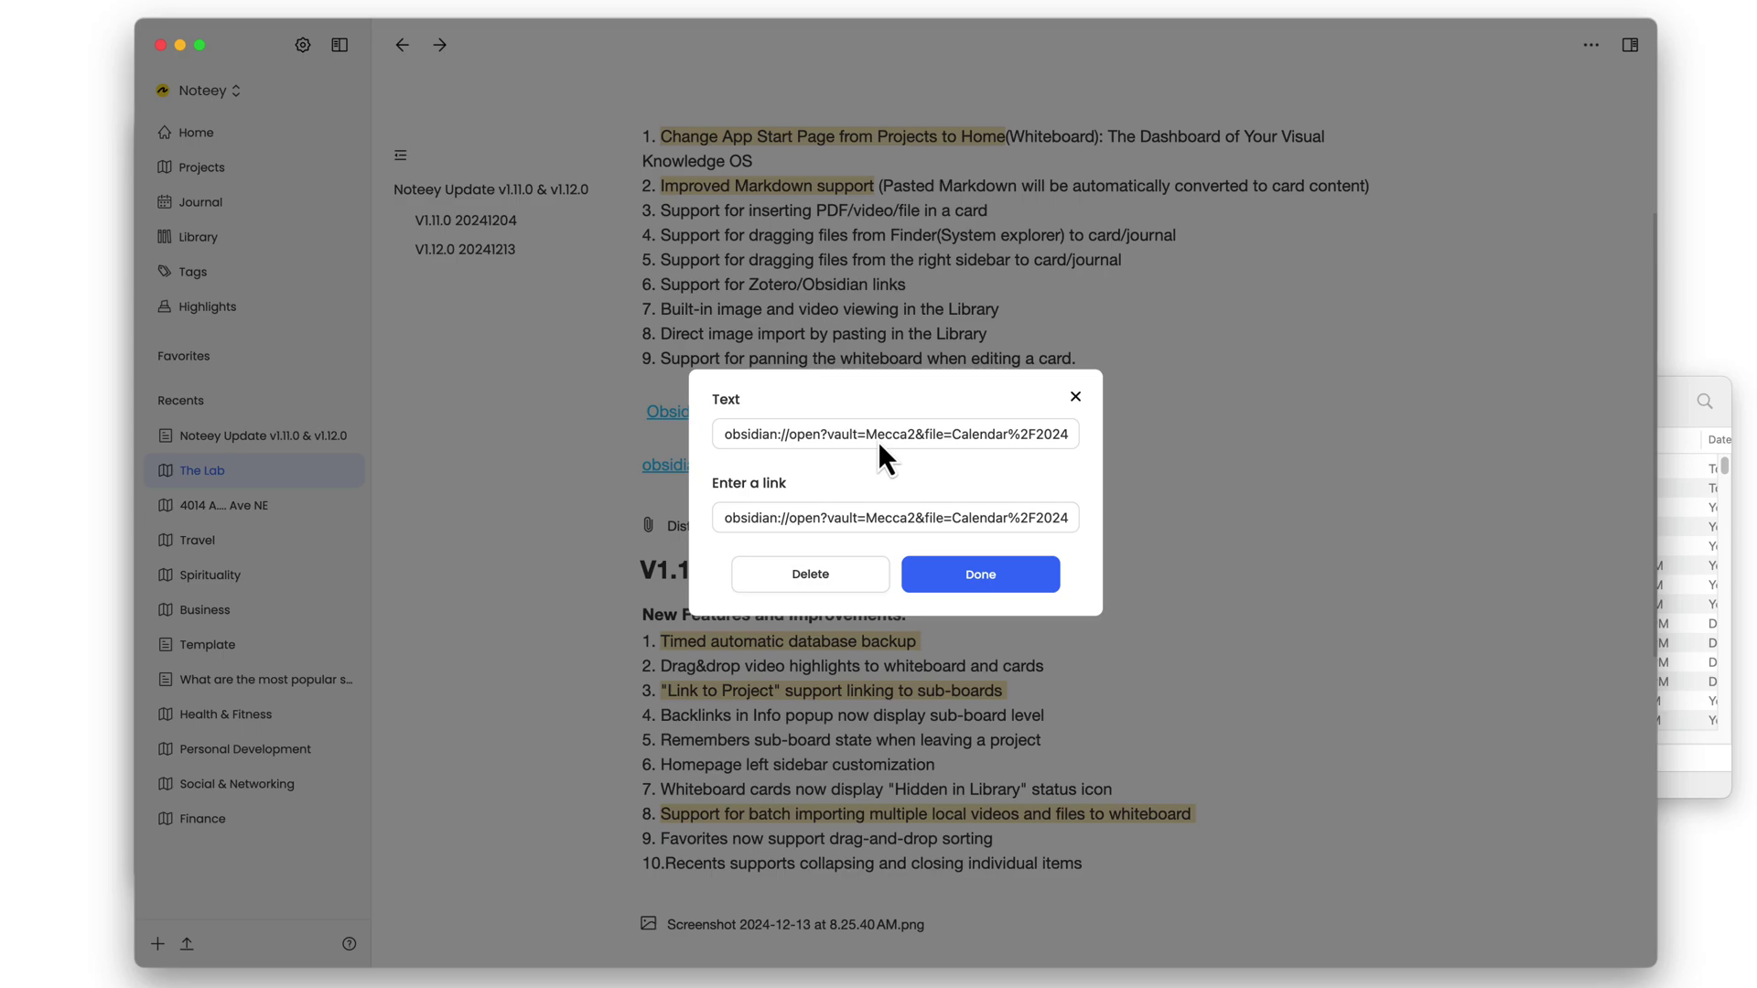
triple_click(745, 438)
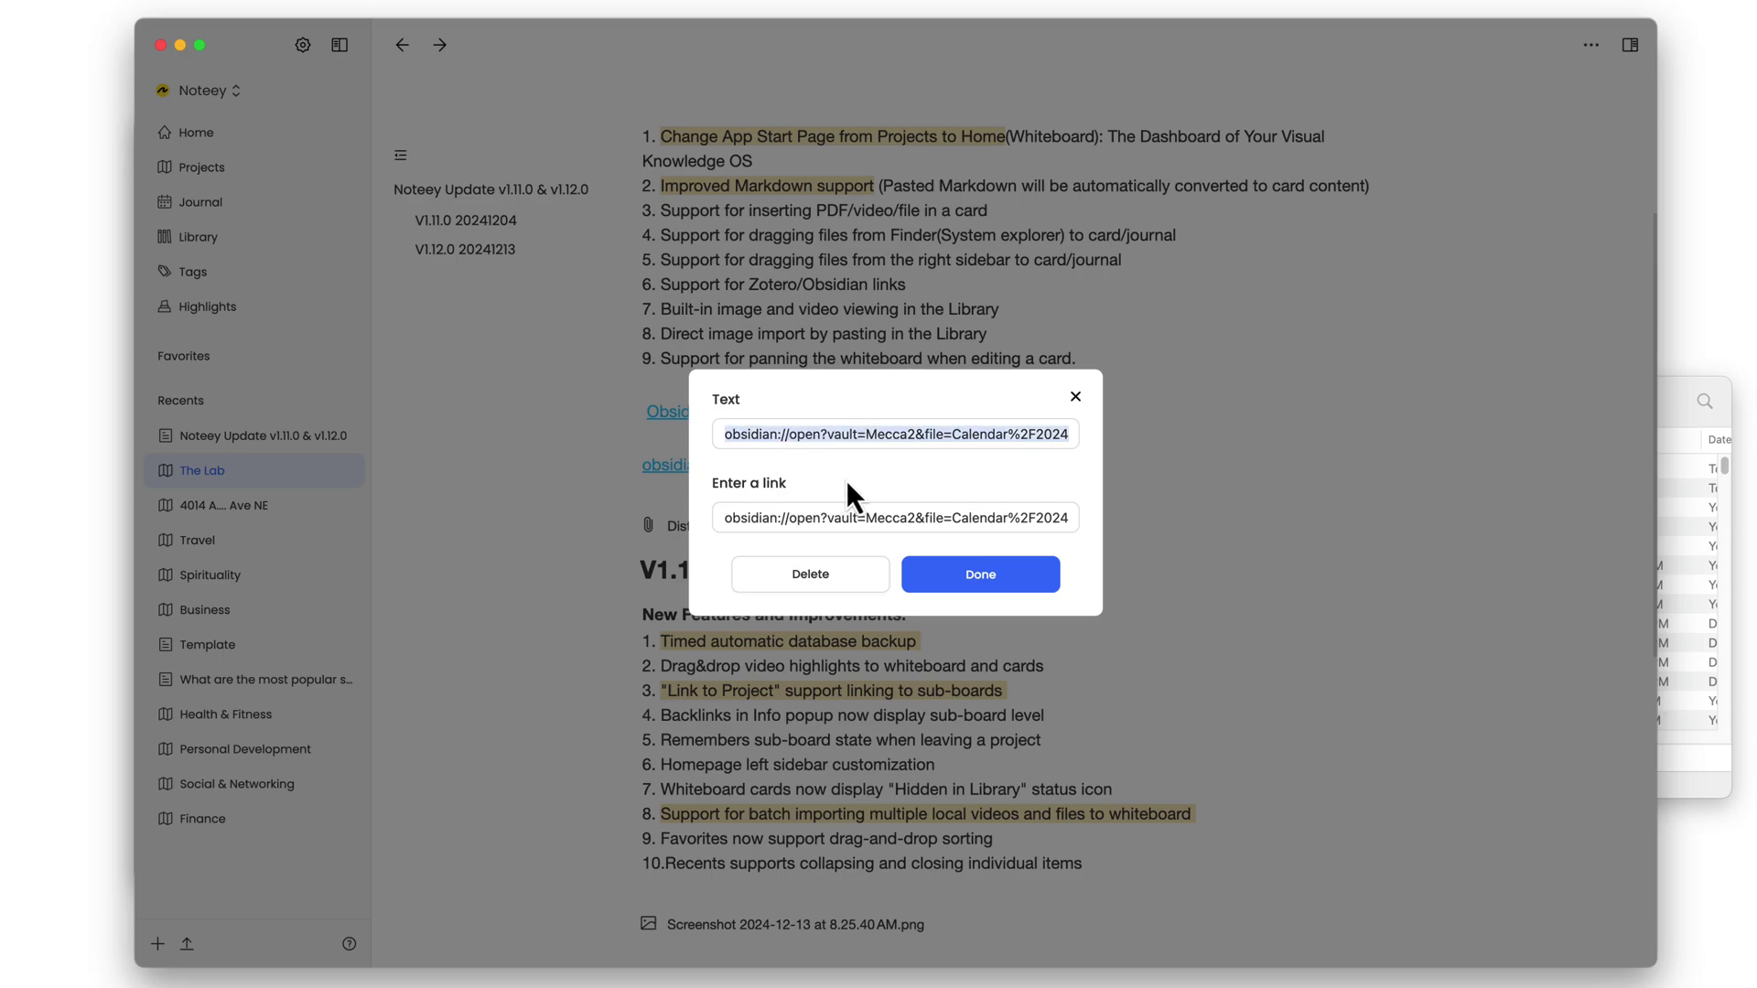
left_click(786, 437)
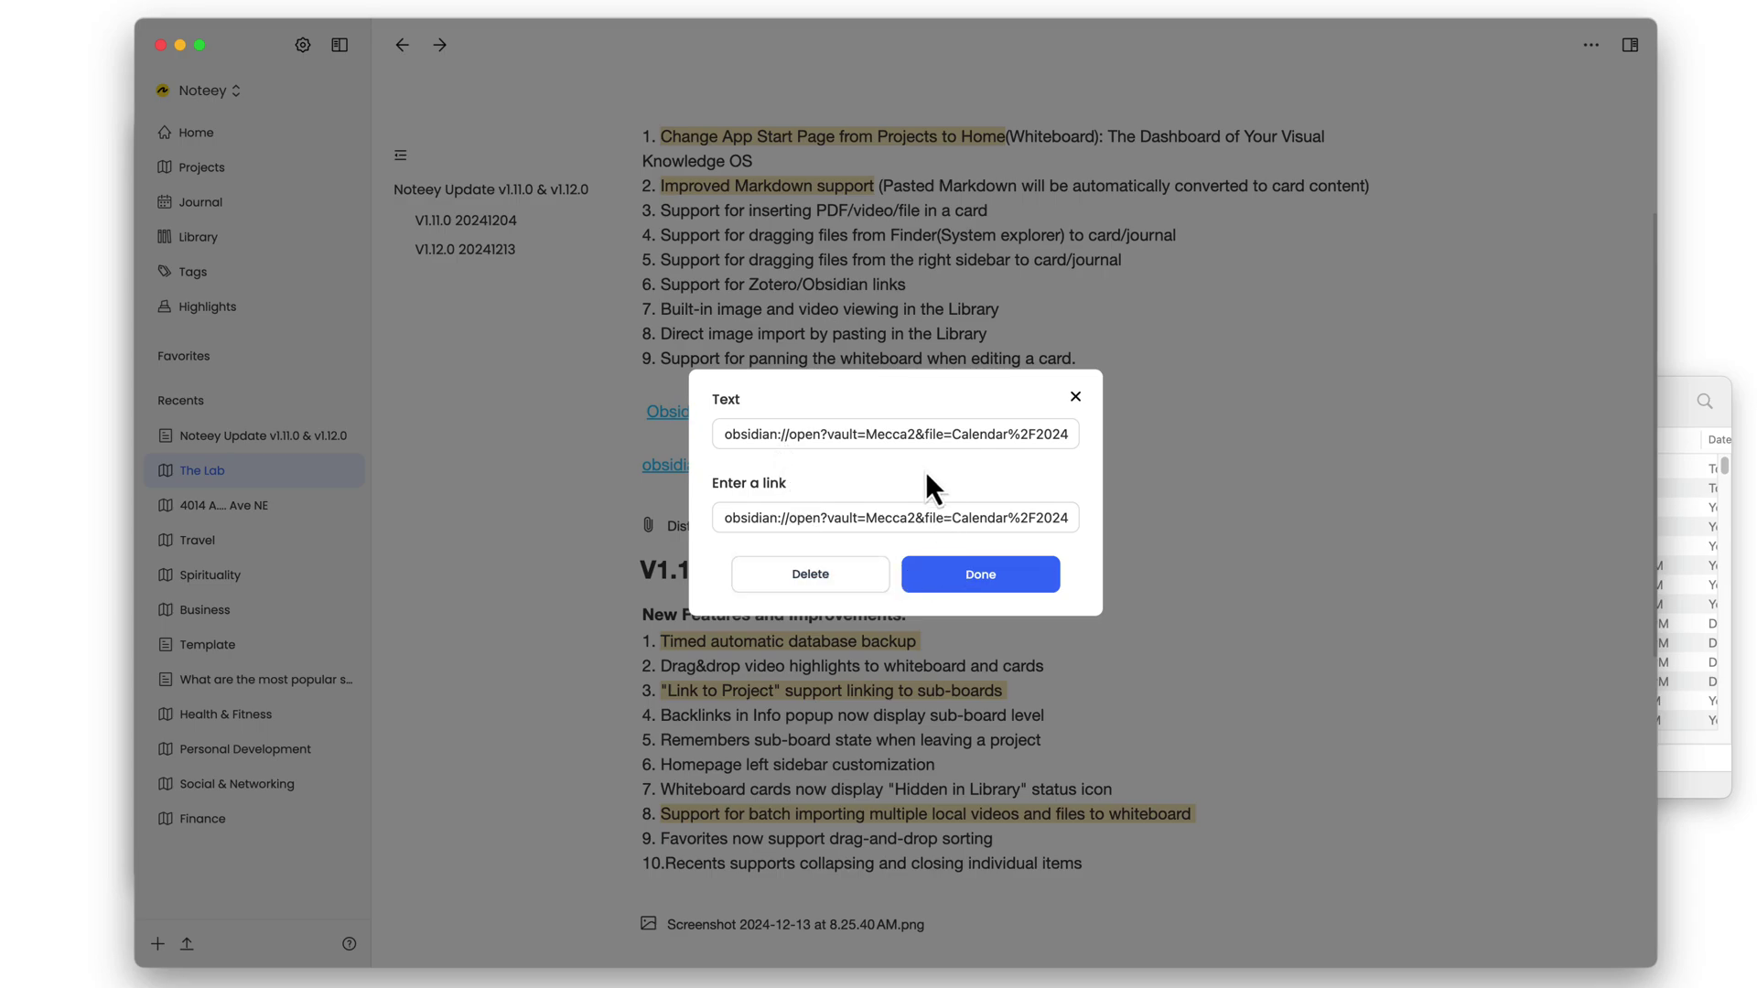
key("Return")
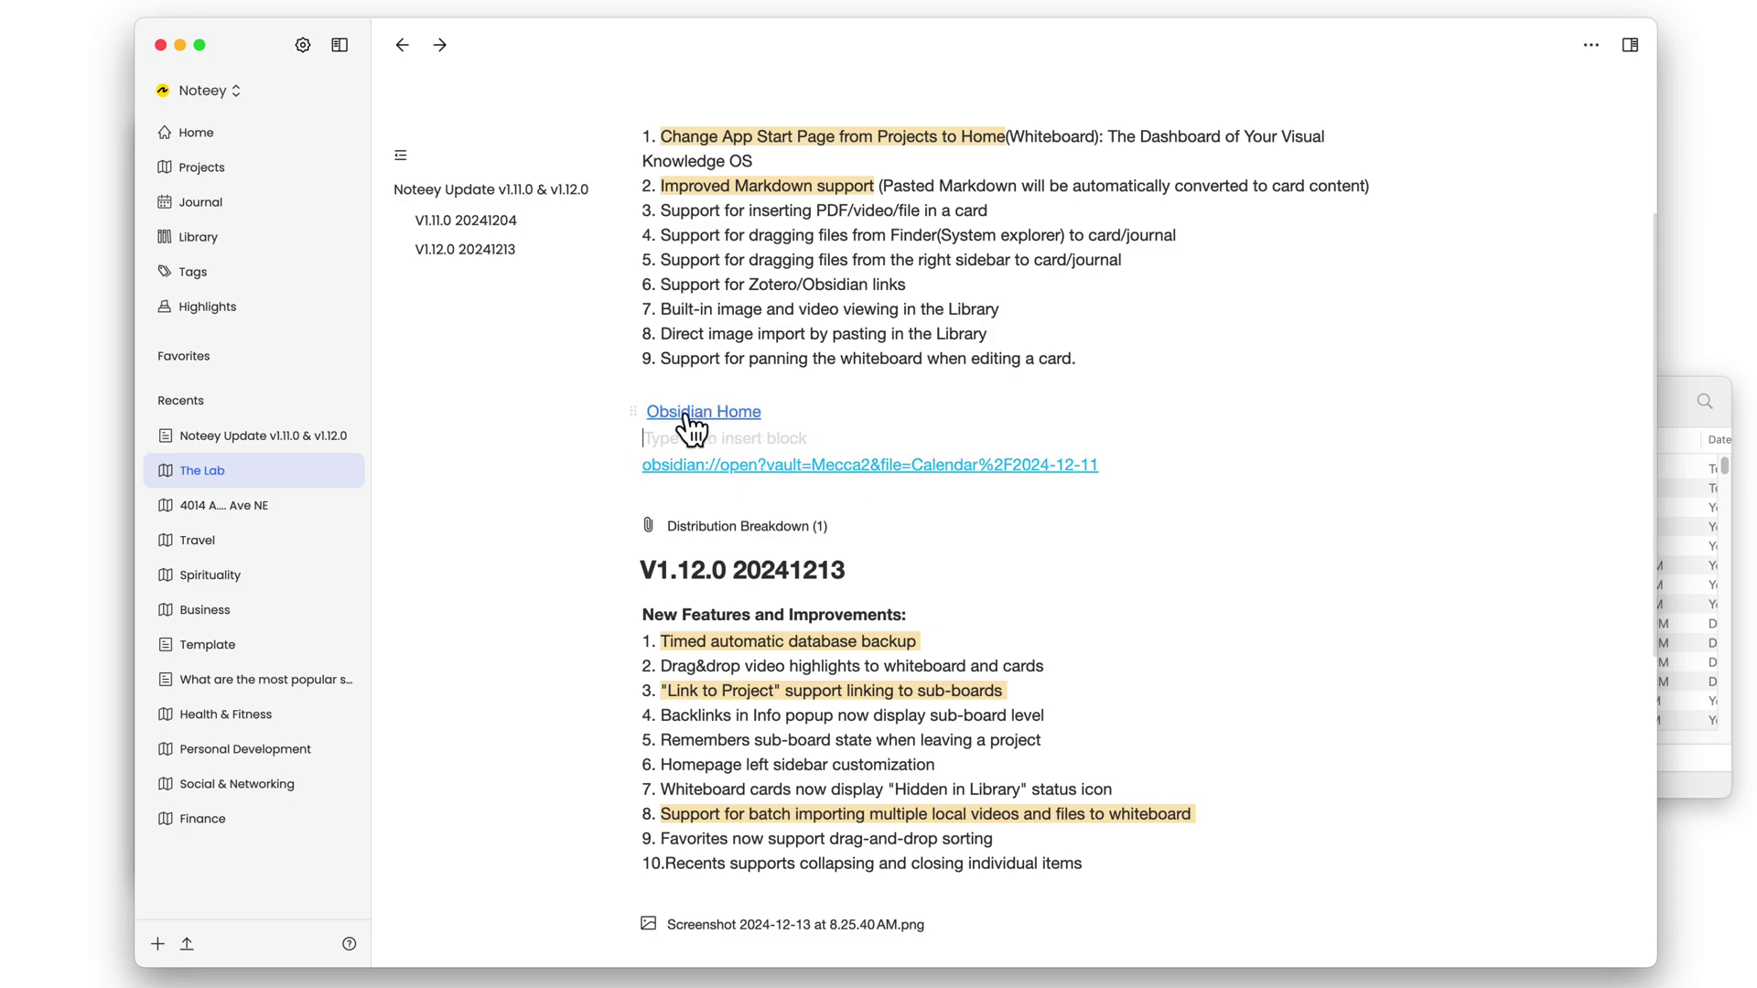
left_click(789, 414)
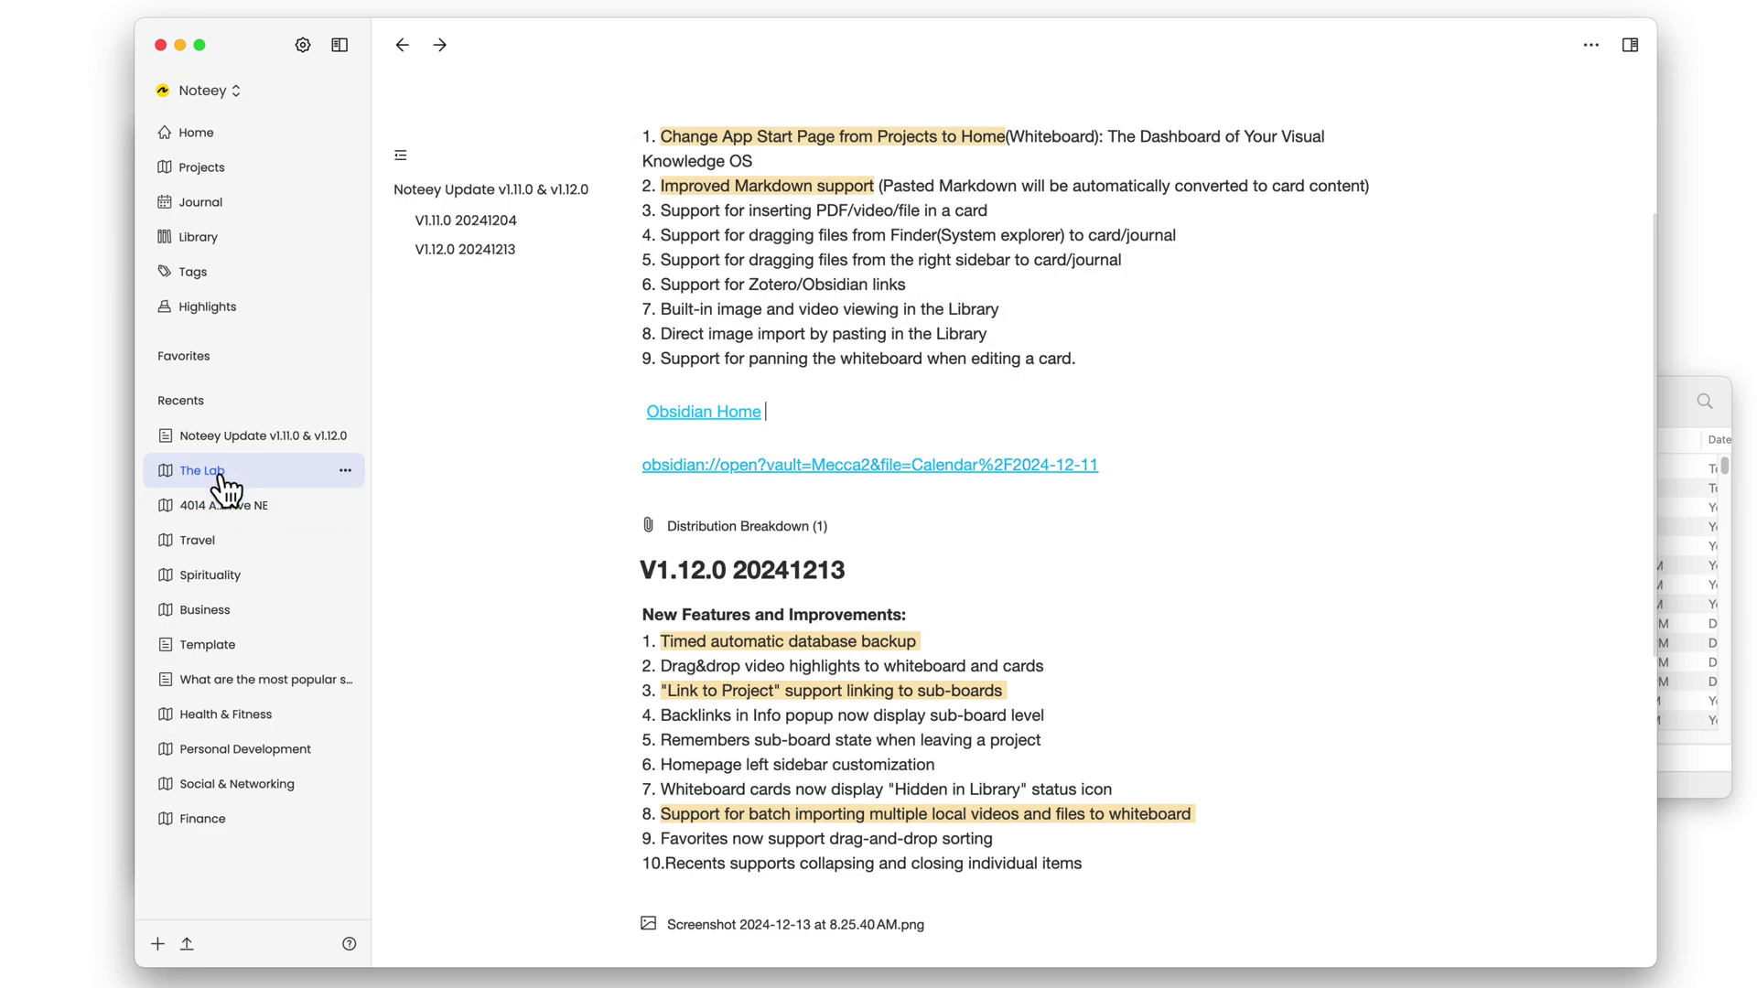
- Open the Library and try to import RPReplay_Final1733861688.MP4 from a Finder window into it directly
left_click(220, 239)
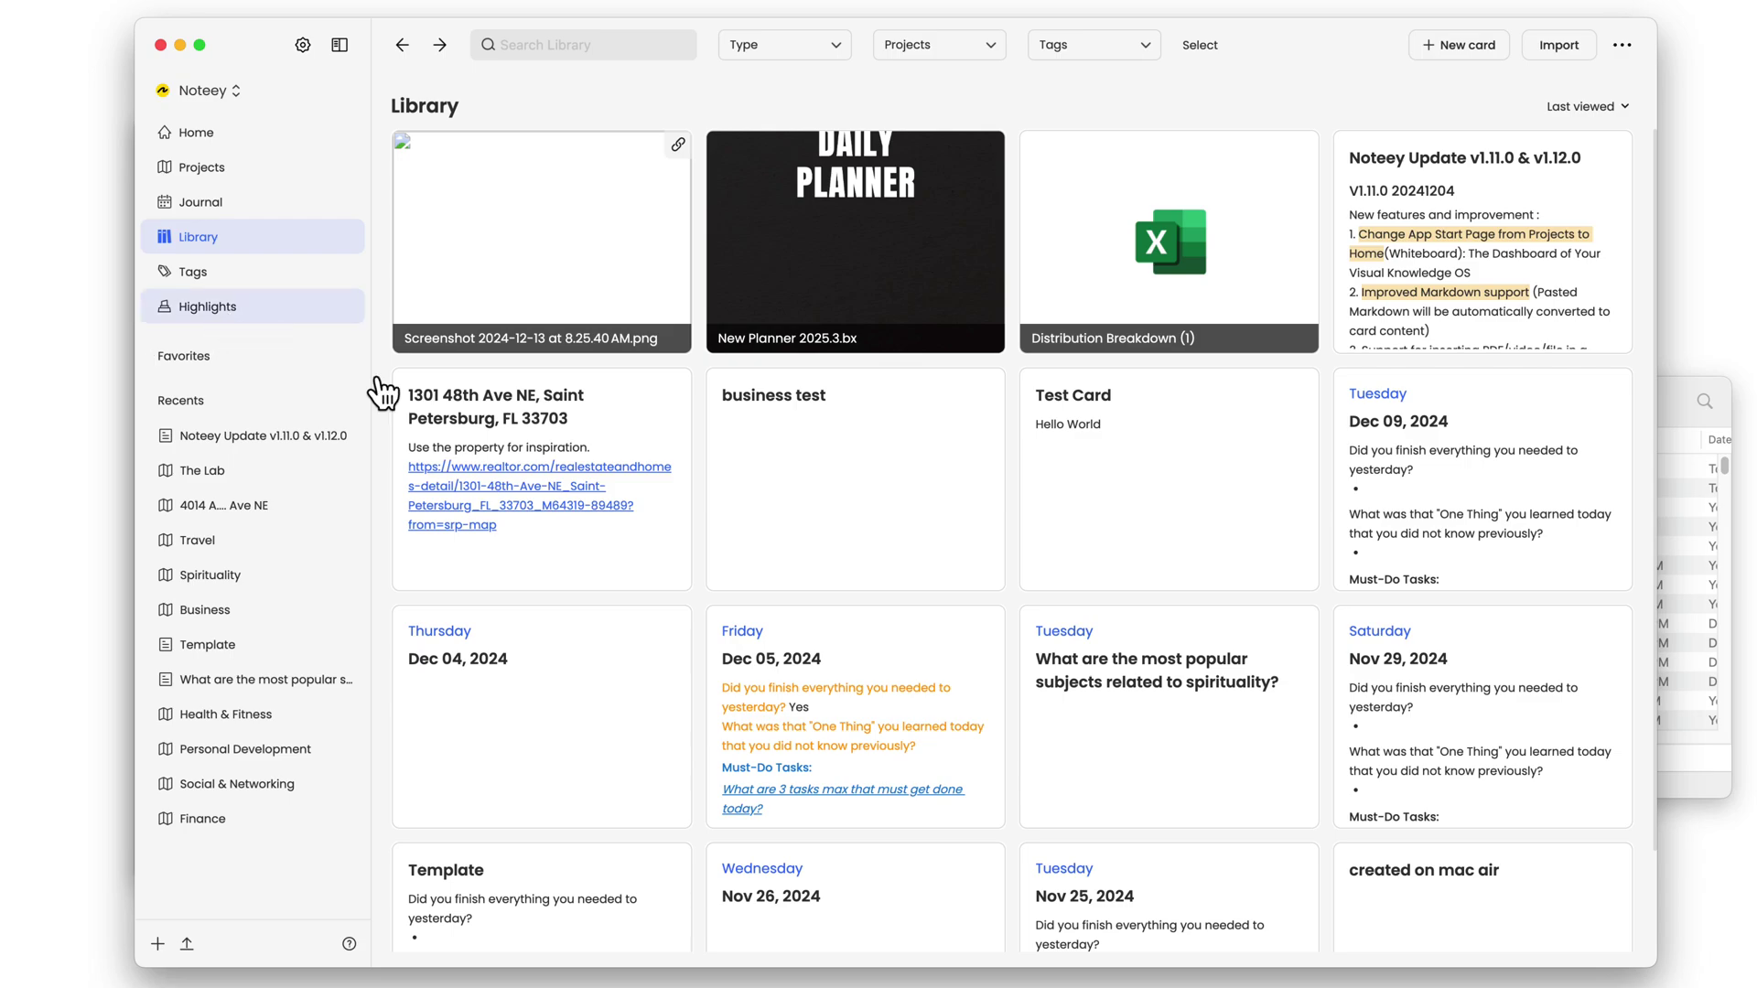
left_click(1684, 787)
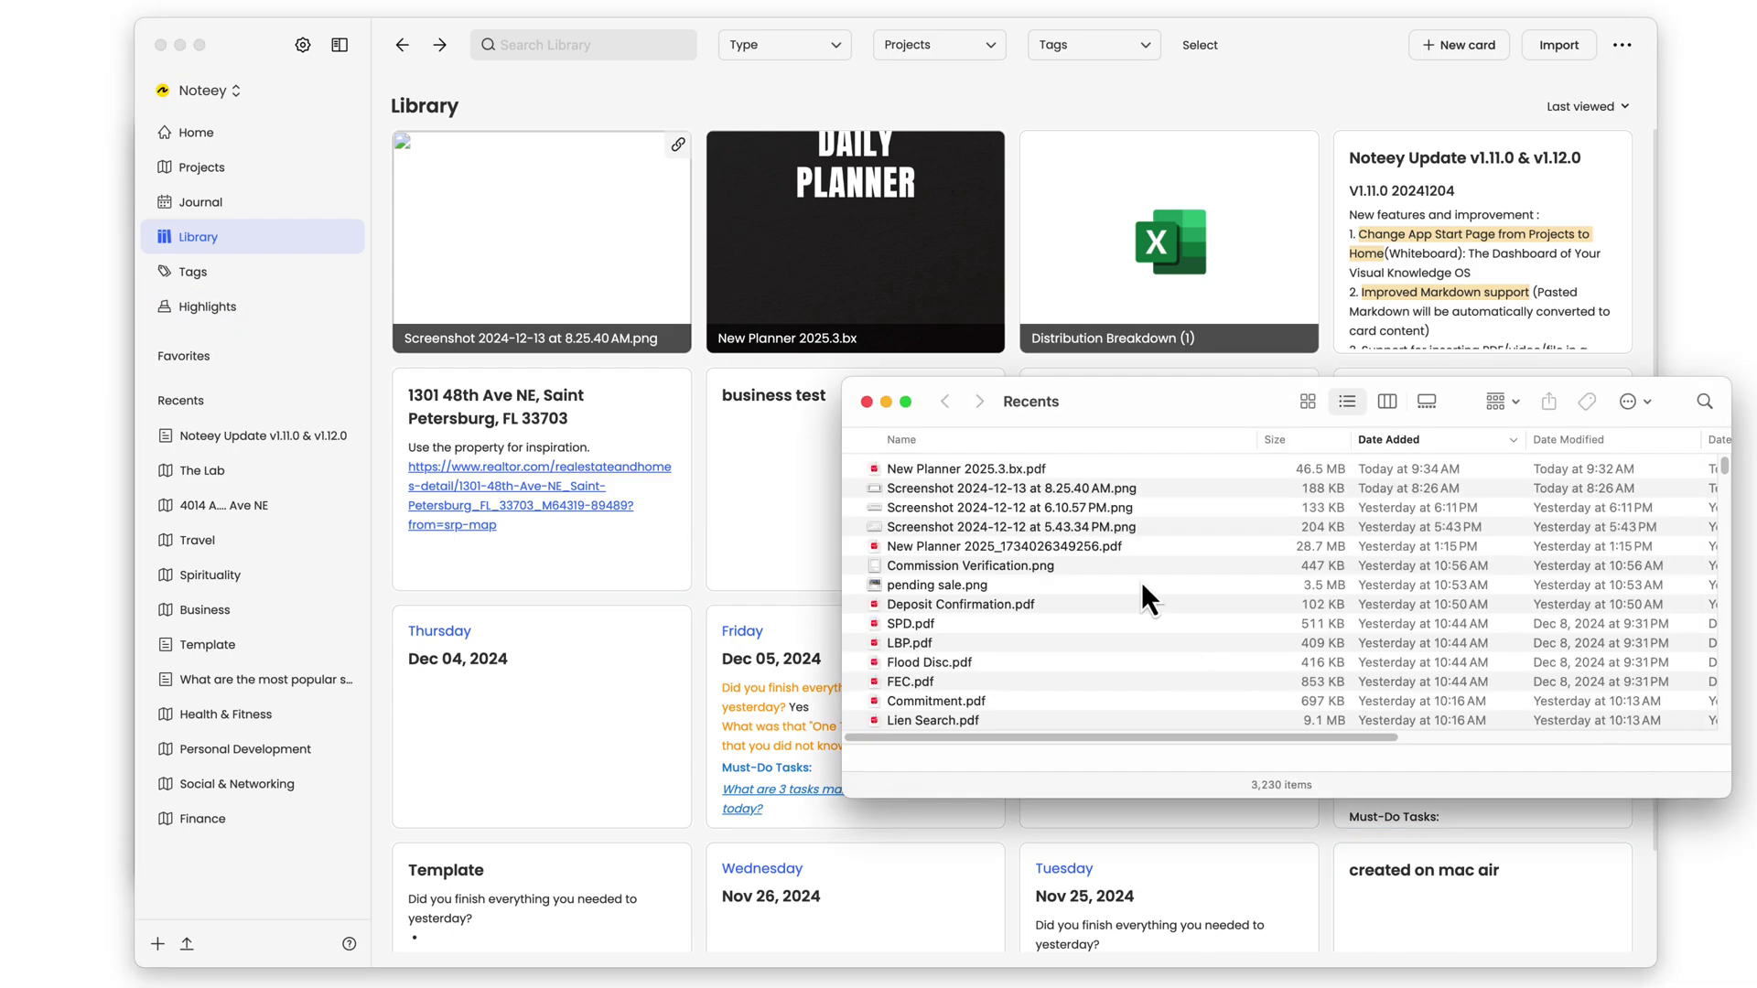
scroll(1069, 601, "down", 15)
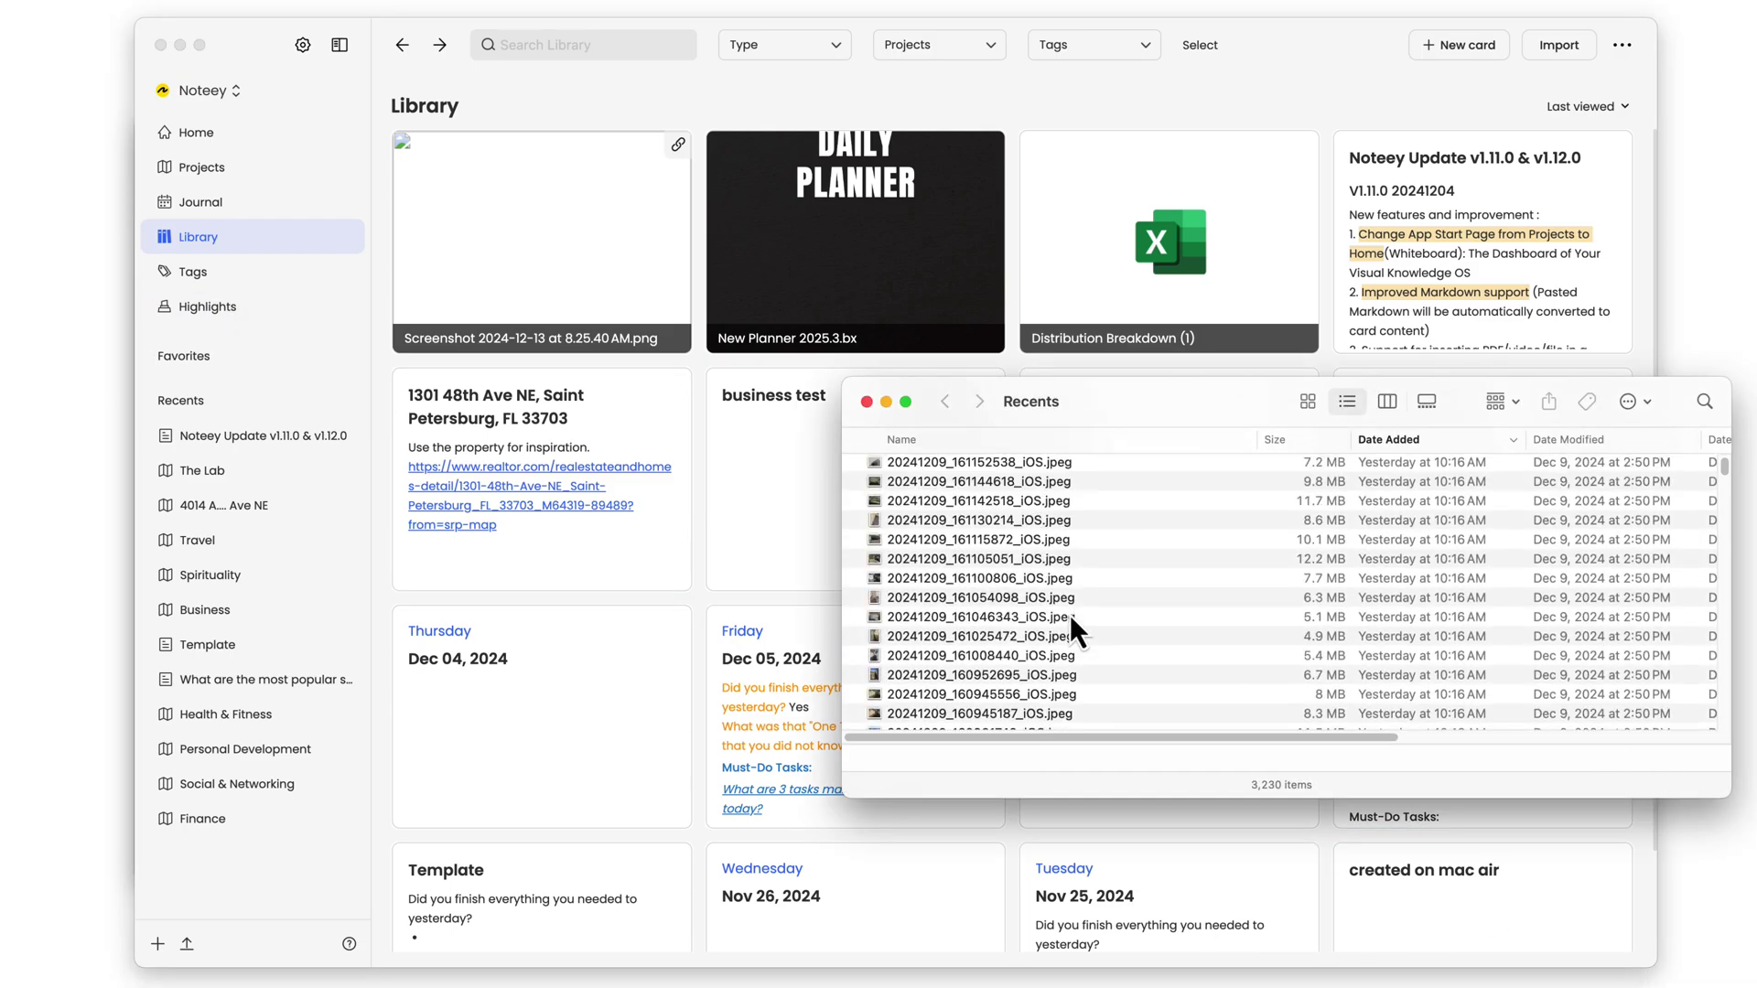
scroll(1070, 622, "up", 5)
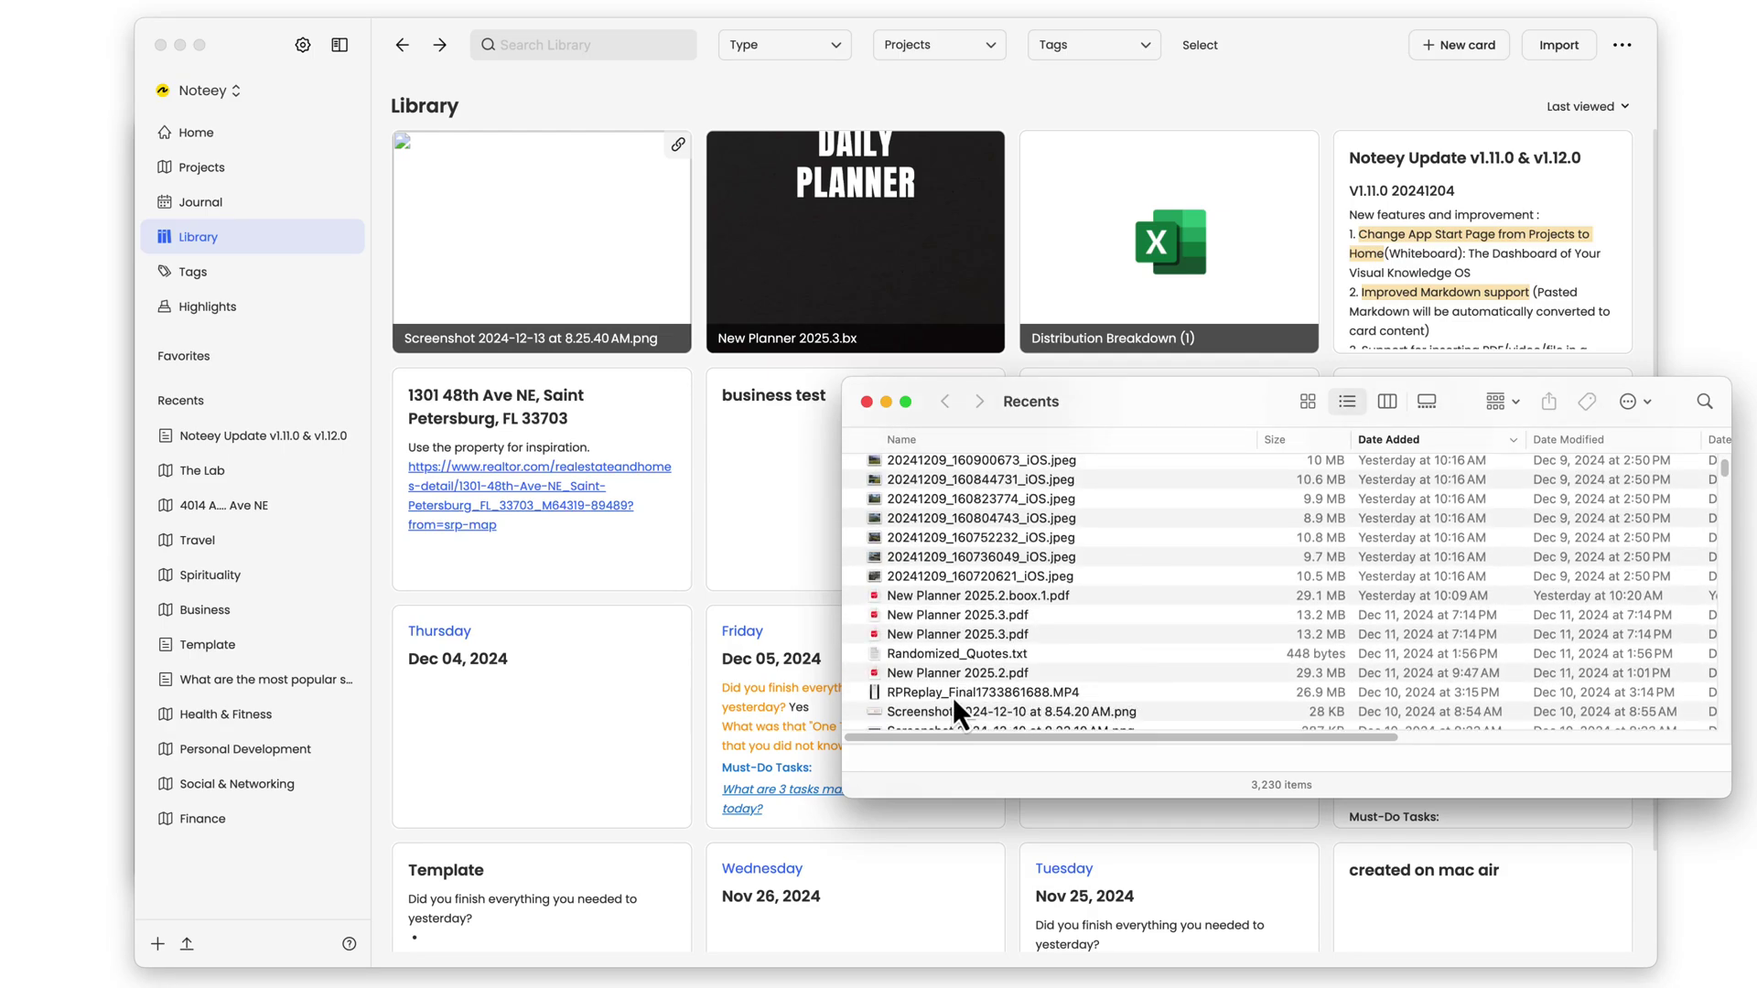
left_click_drag(932, 386, 1232, 341)
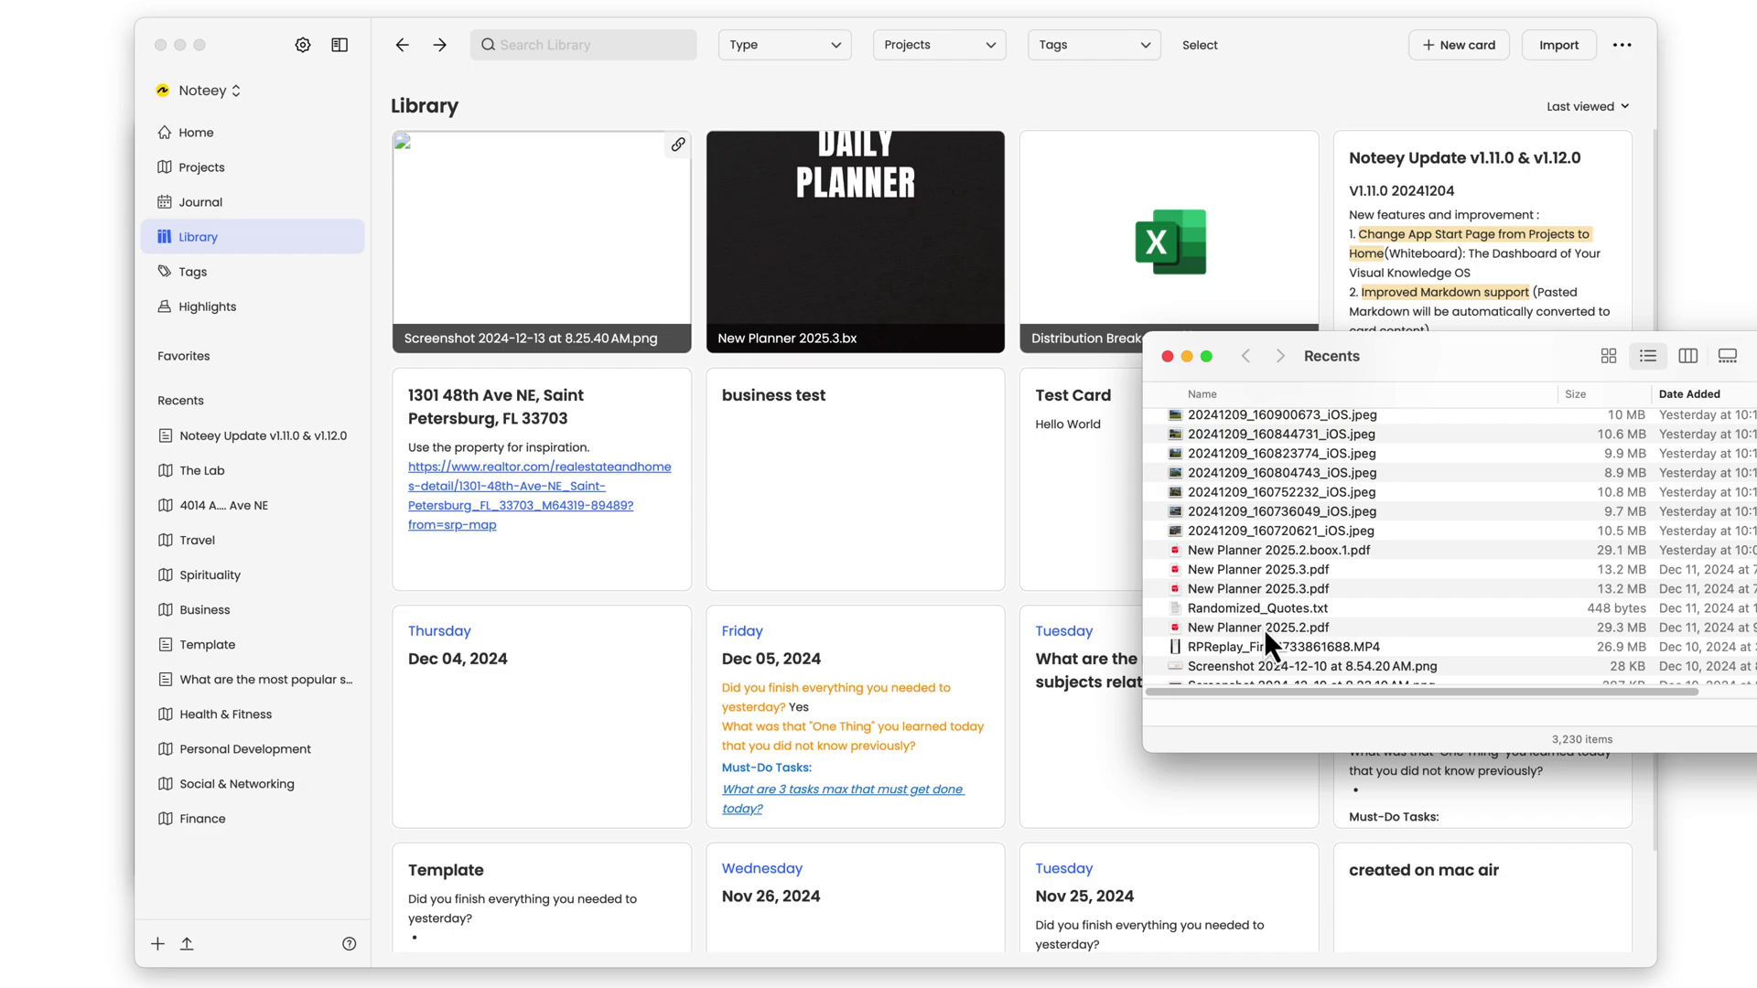
left_click_drag(1161, 649, 697, 706)
left_click_drag(1354, 651, 1046, 129)
- Import RPReplay_Final1733861688.MP4 from Finder onto Board 2 of The Lab in Import mode and place it beside the Daily Planner card
left_click(203, 471)
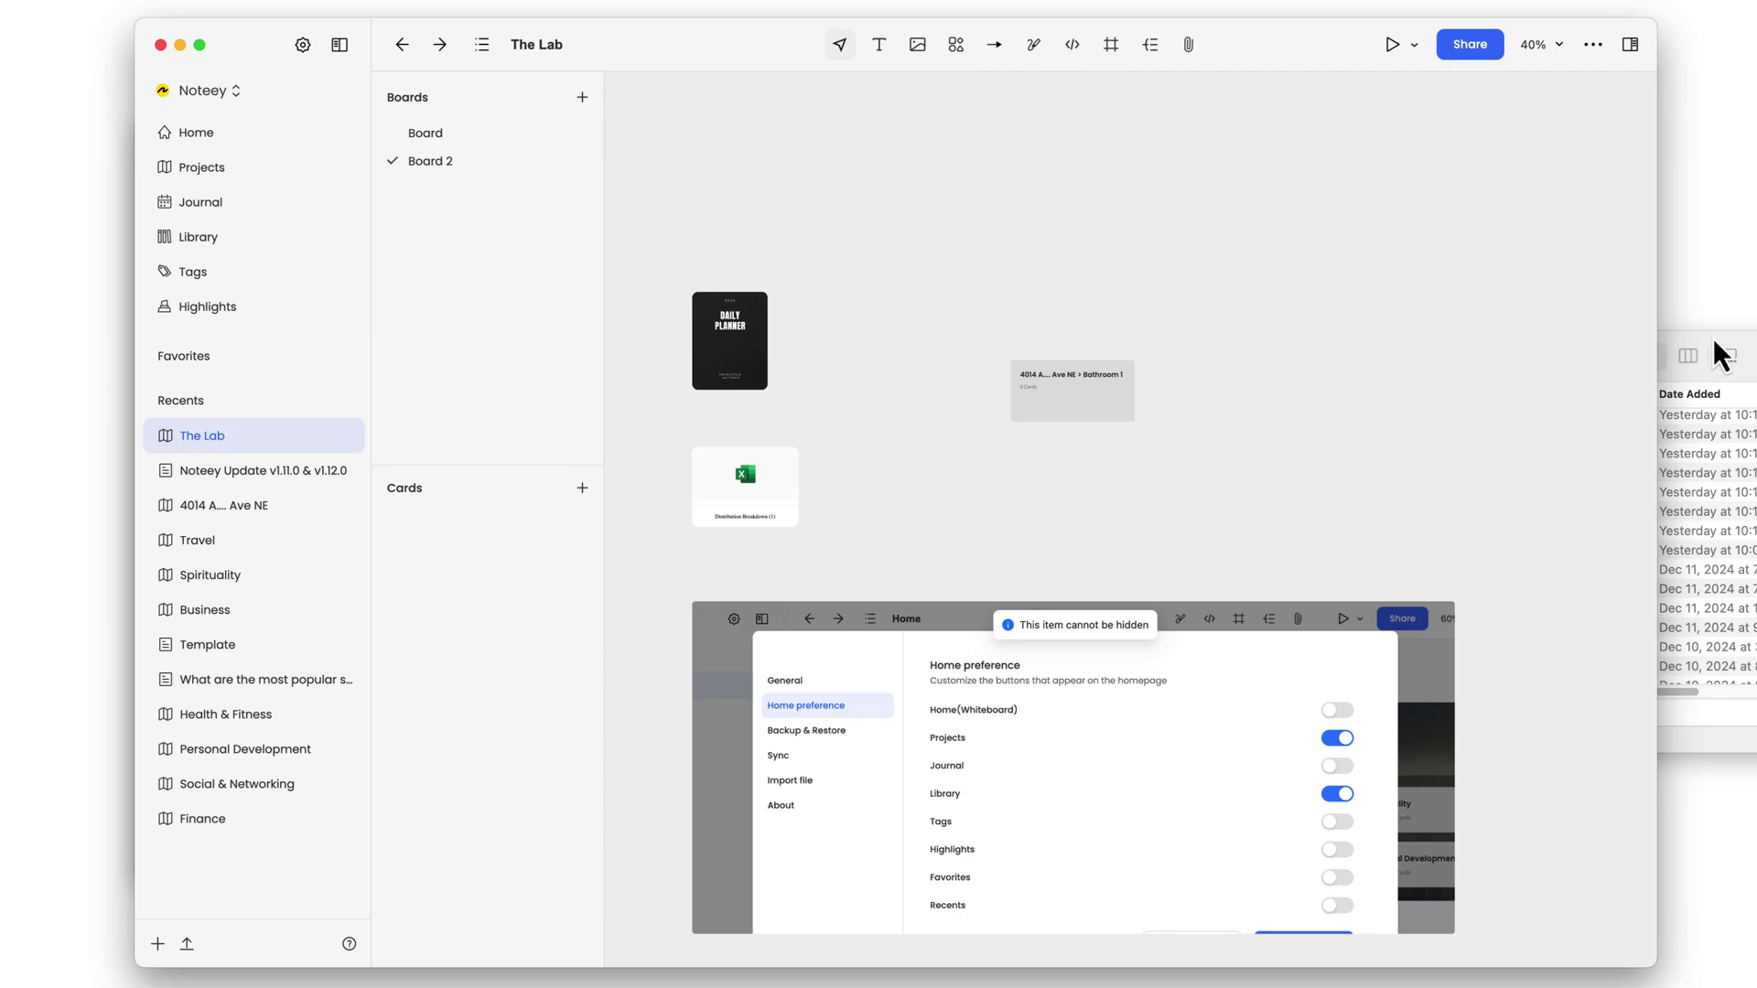
left_click(1721, 355)
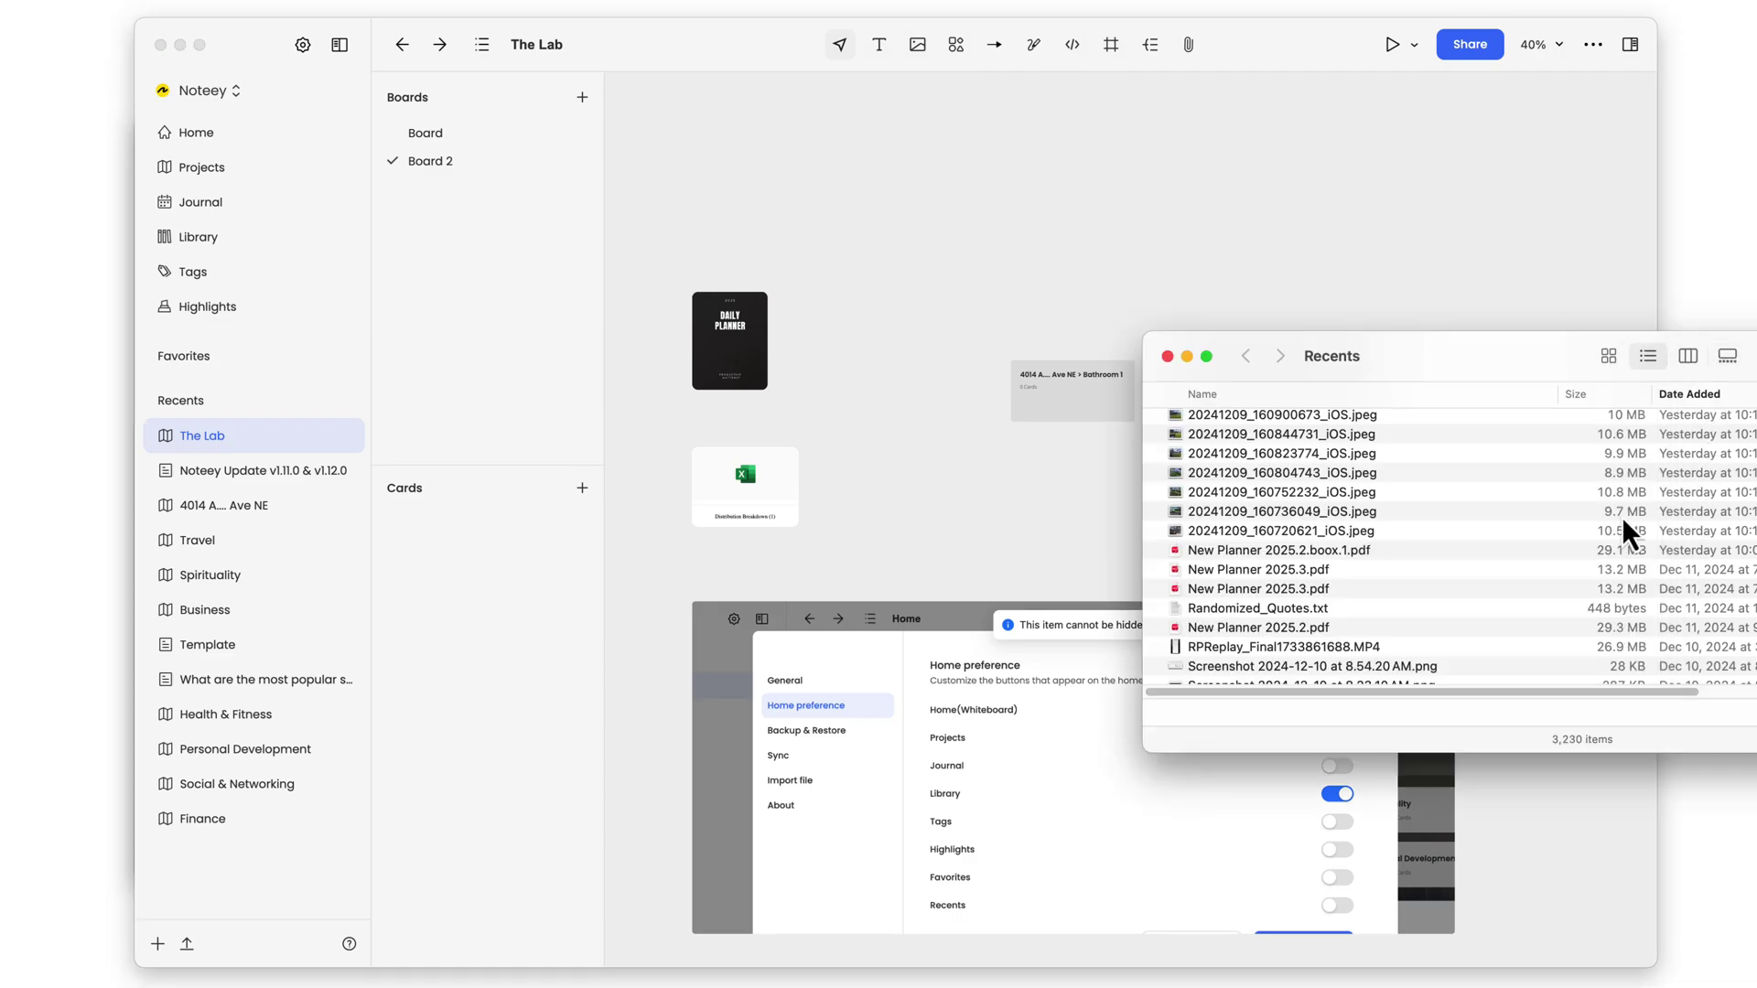
left_click_drag(1234, 646, 879, 311)
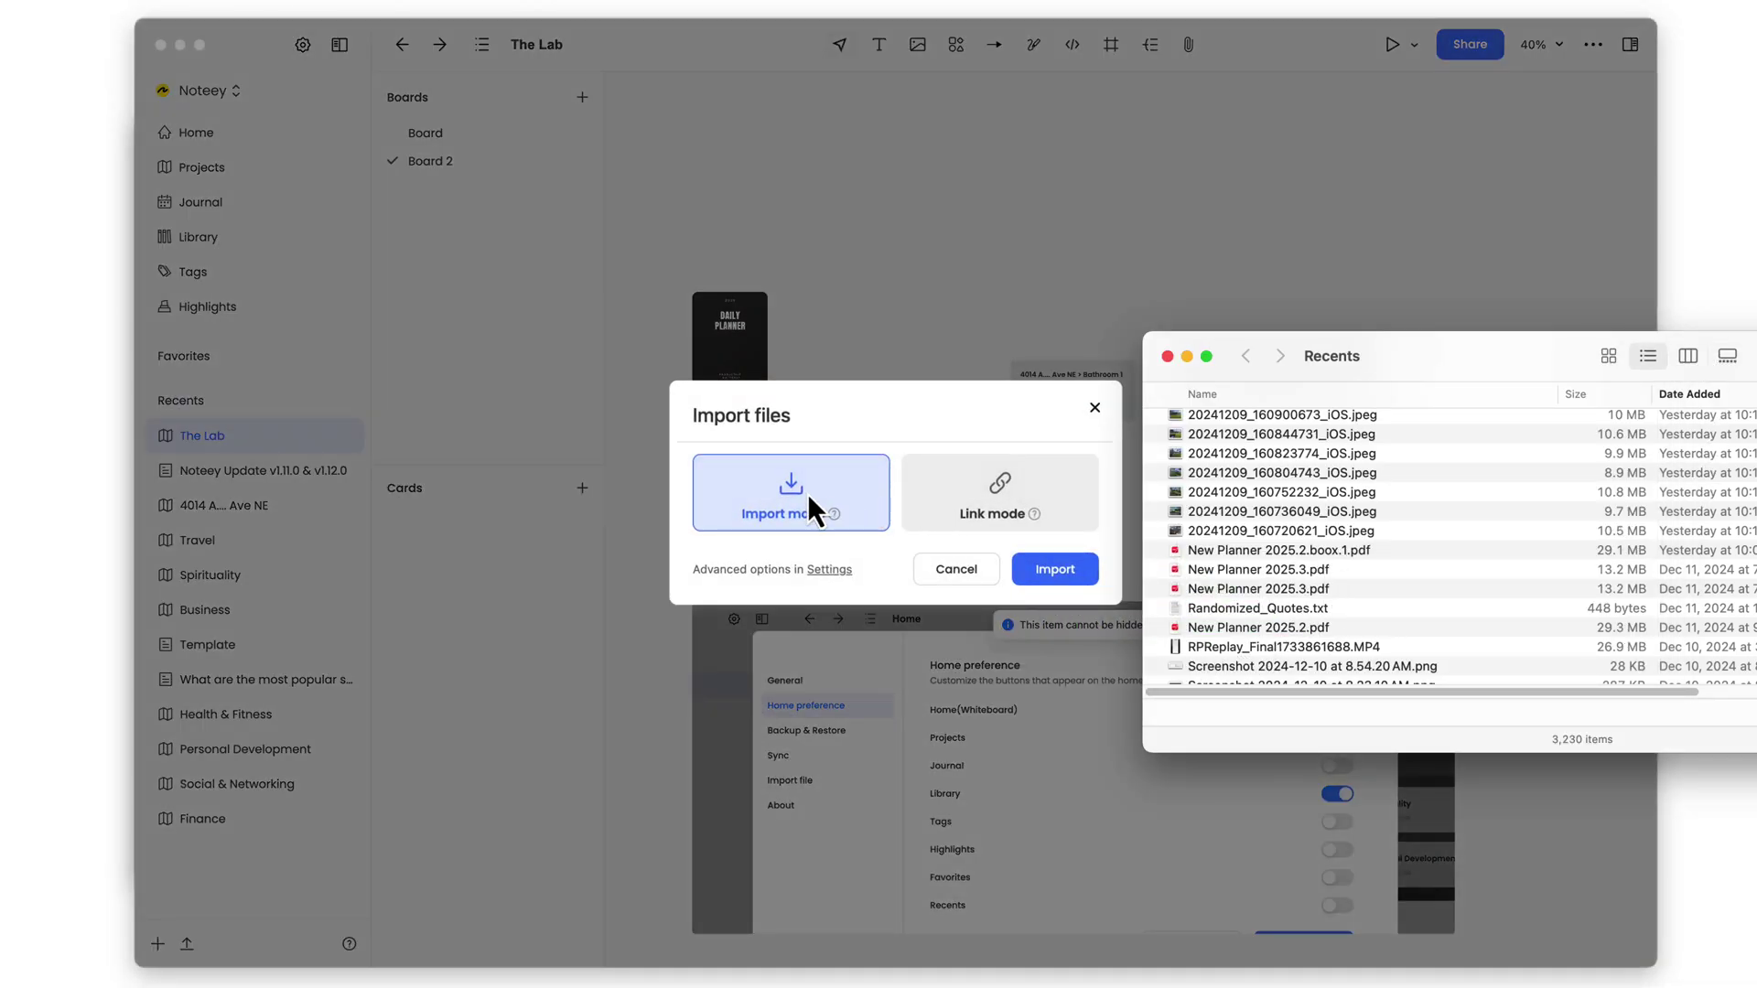
left_click(1007, 609)
left_click(1052, 574)
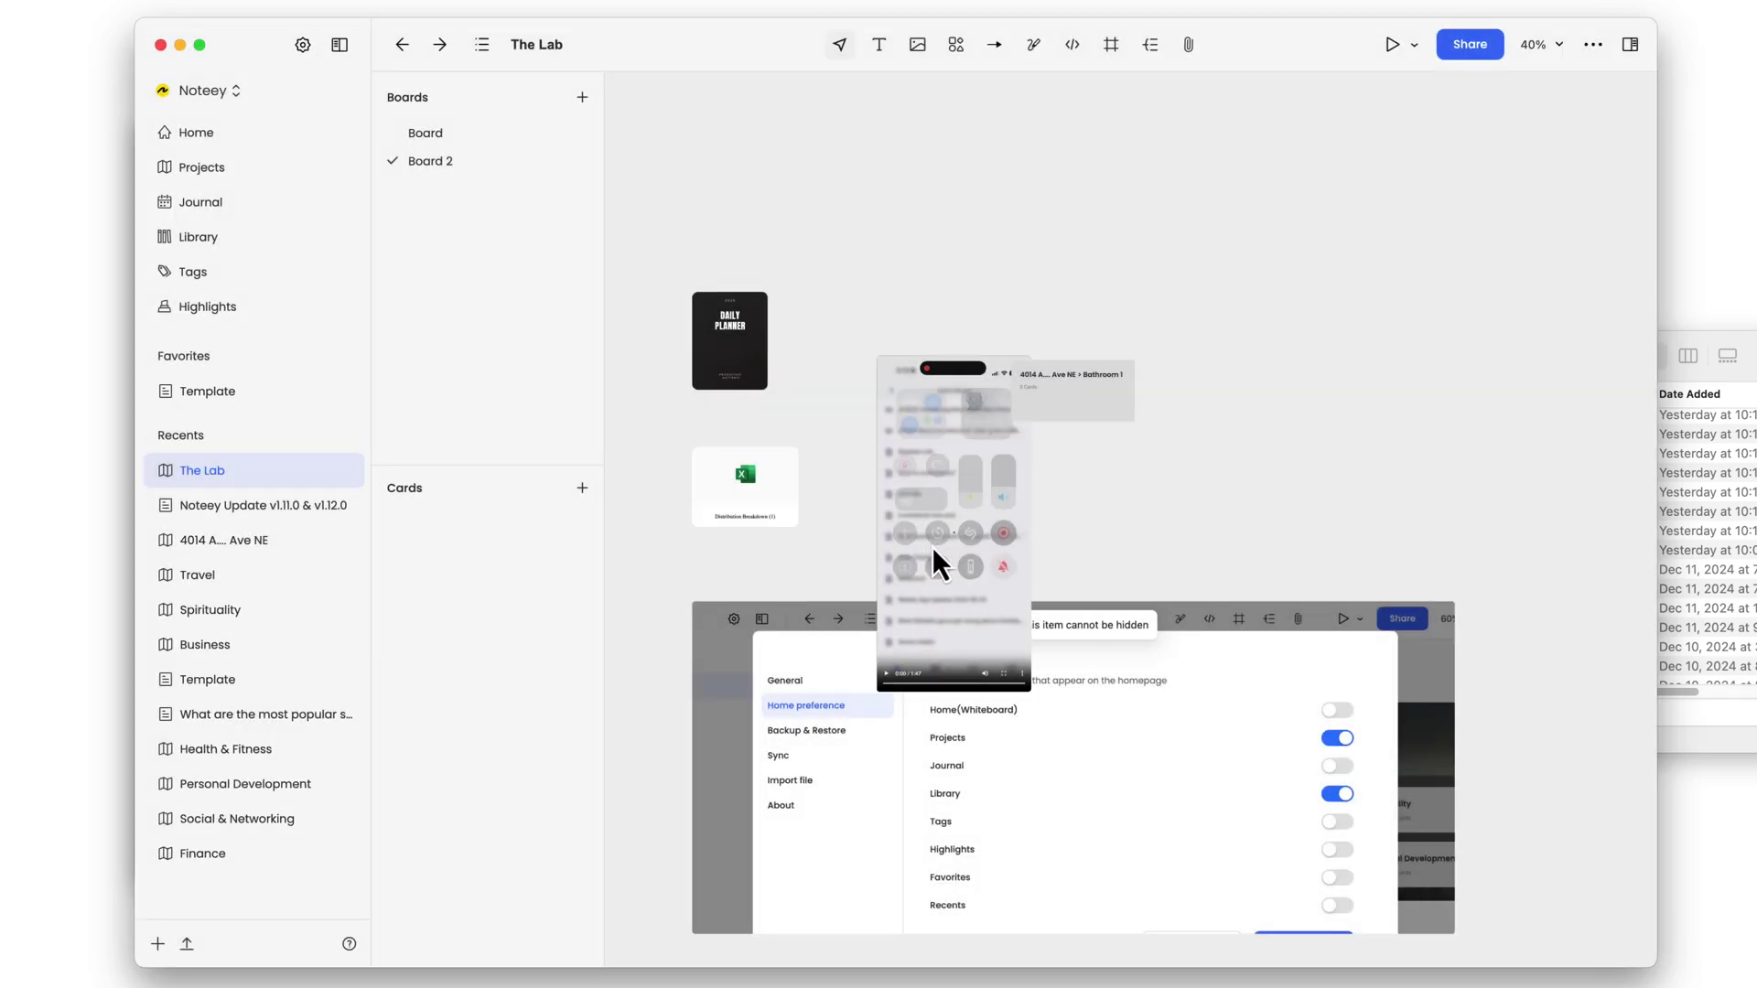
left_click_drag(931, 547, 891, 278)
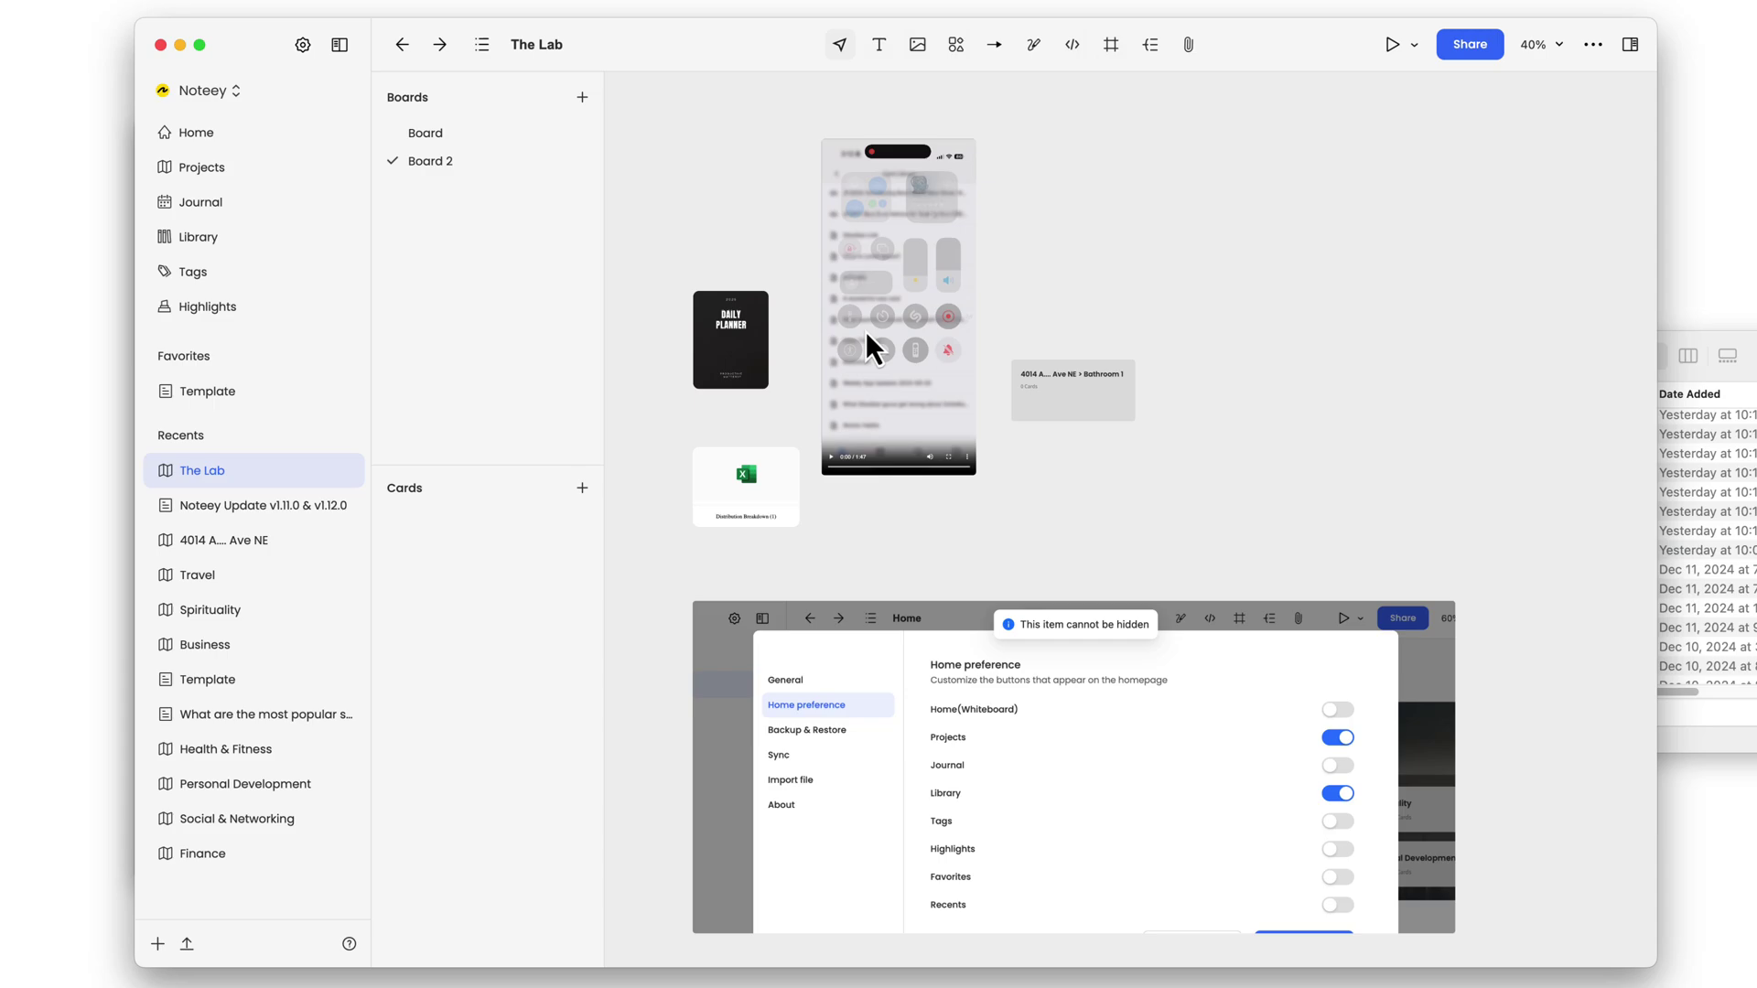
left_click(201, 240)
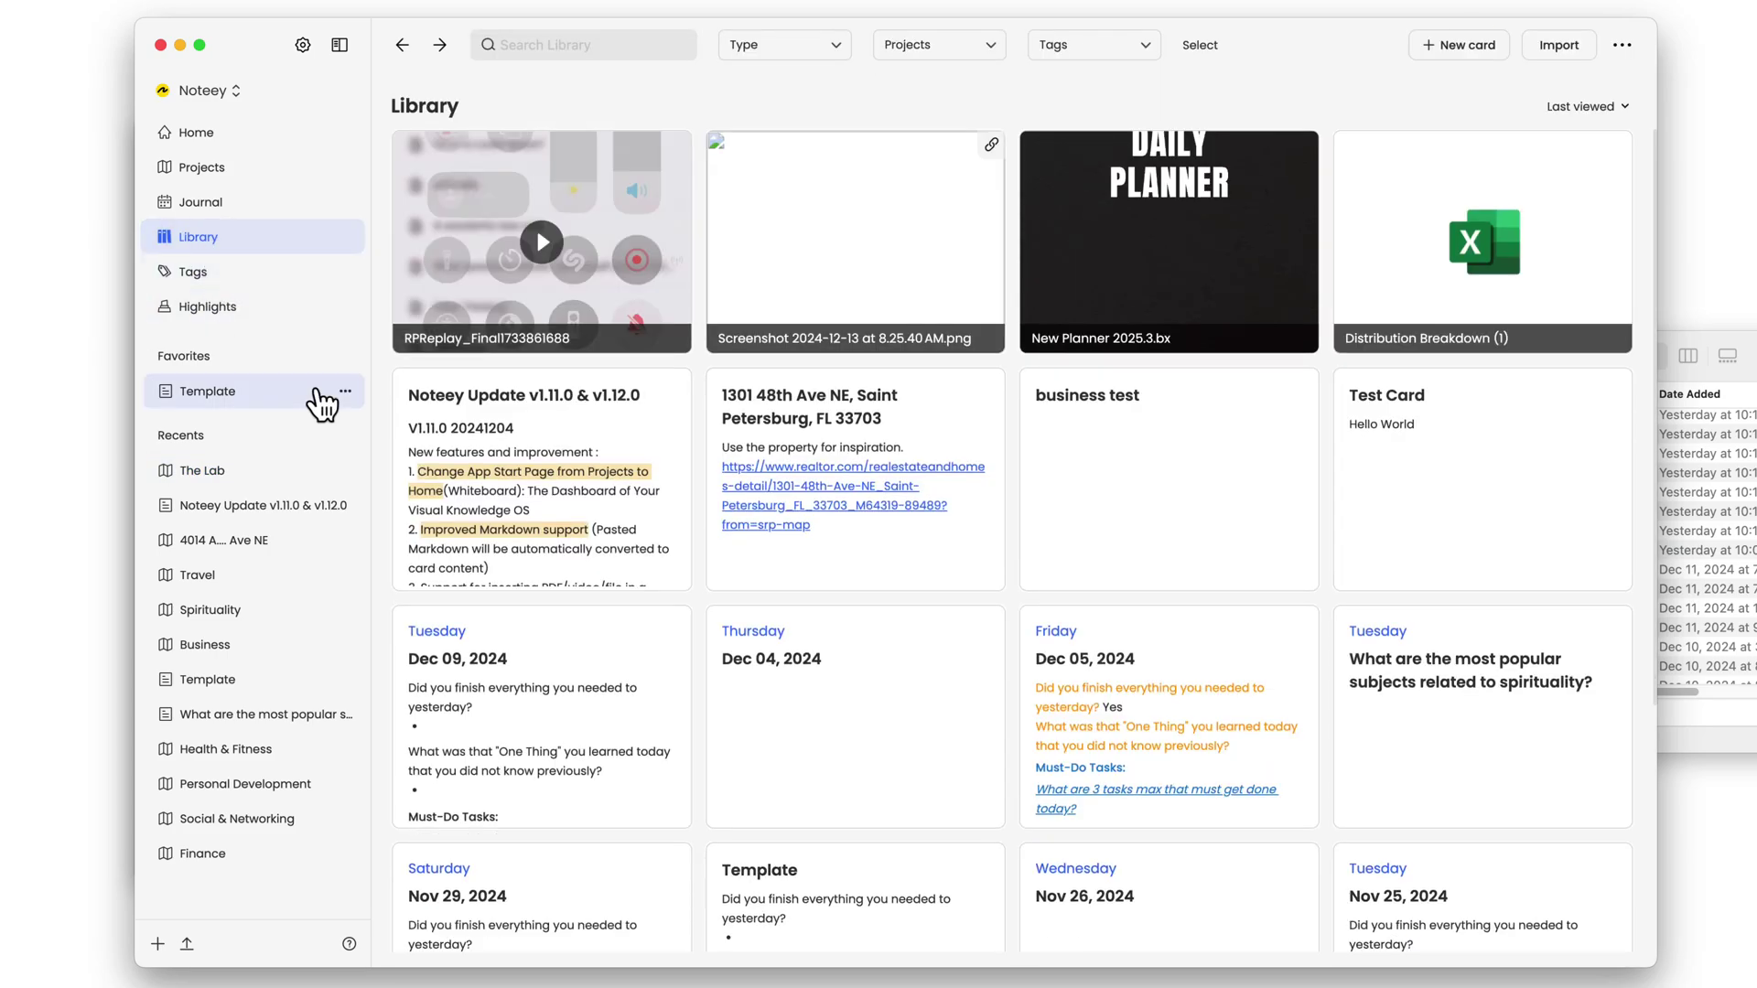
left_click(547, 282)
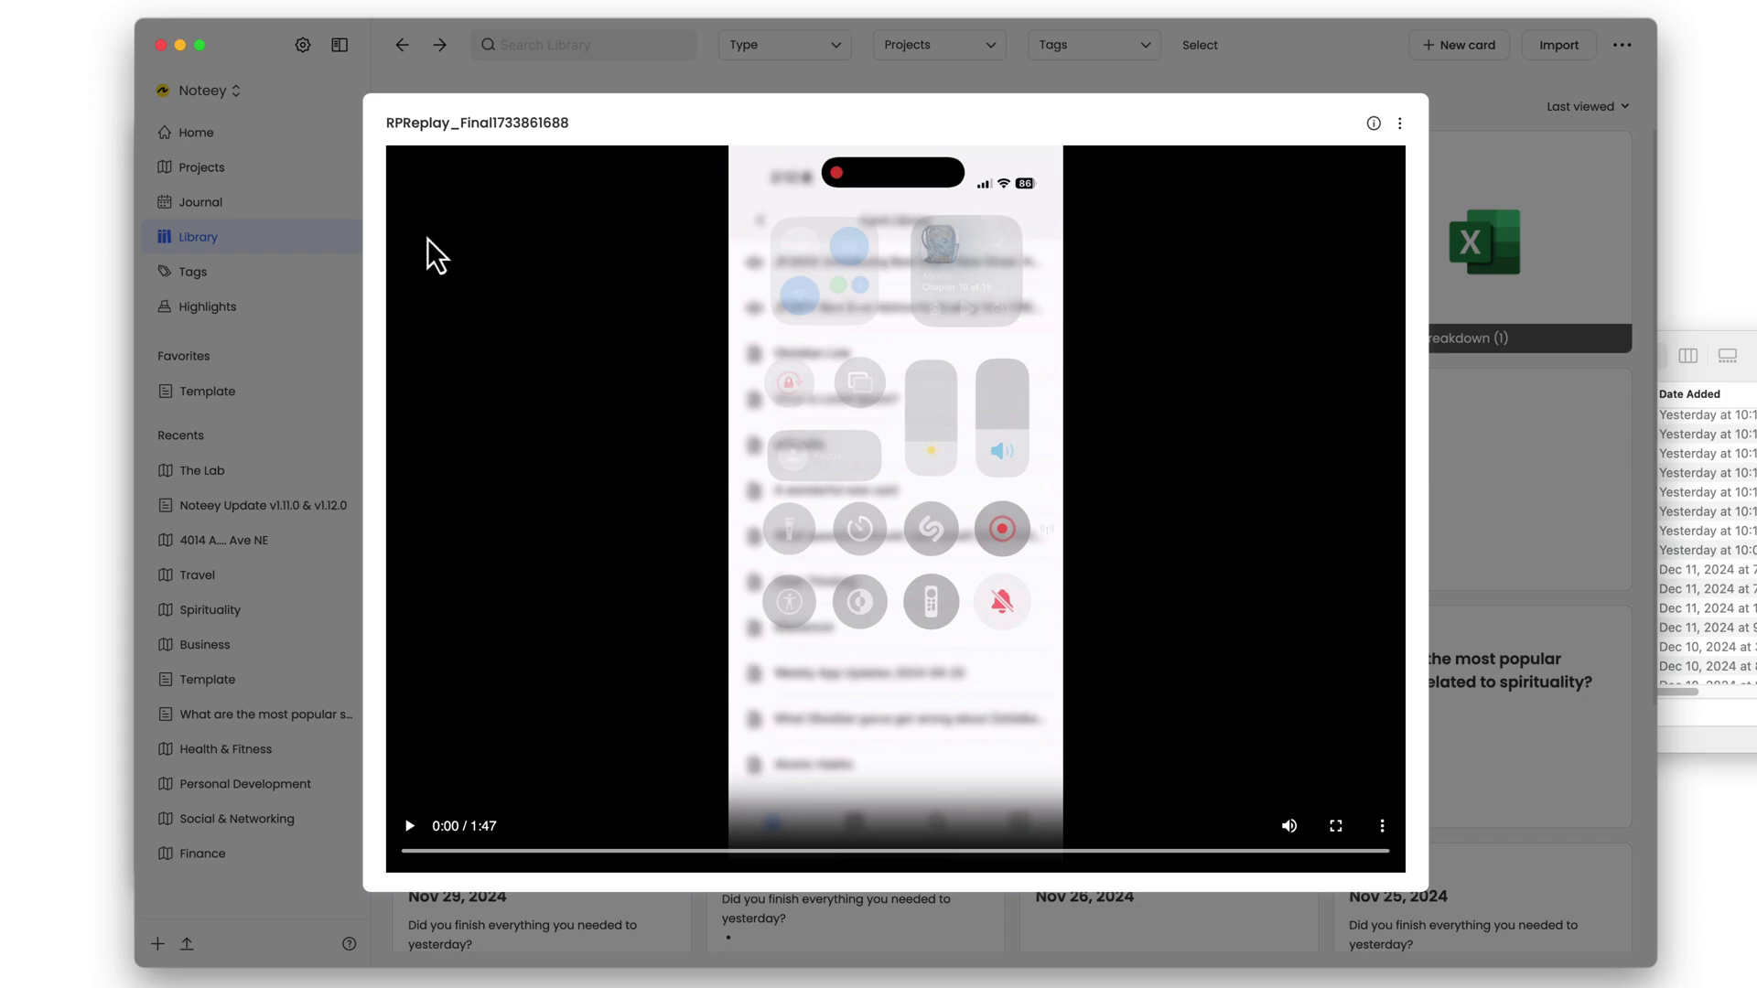
left_click(409, 826)
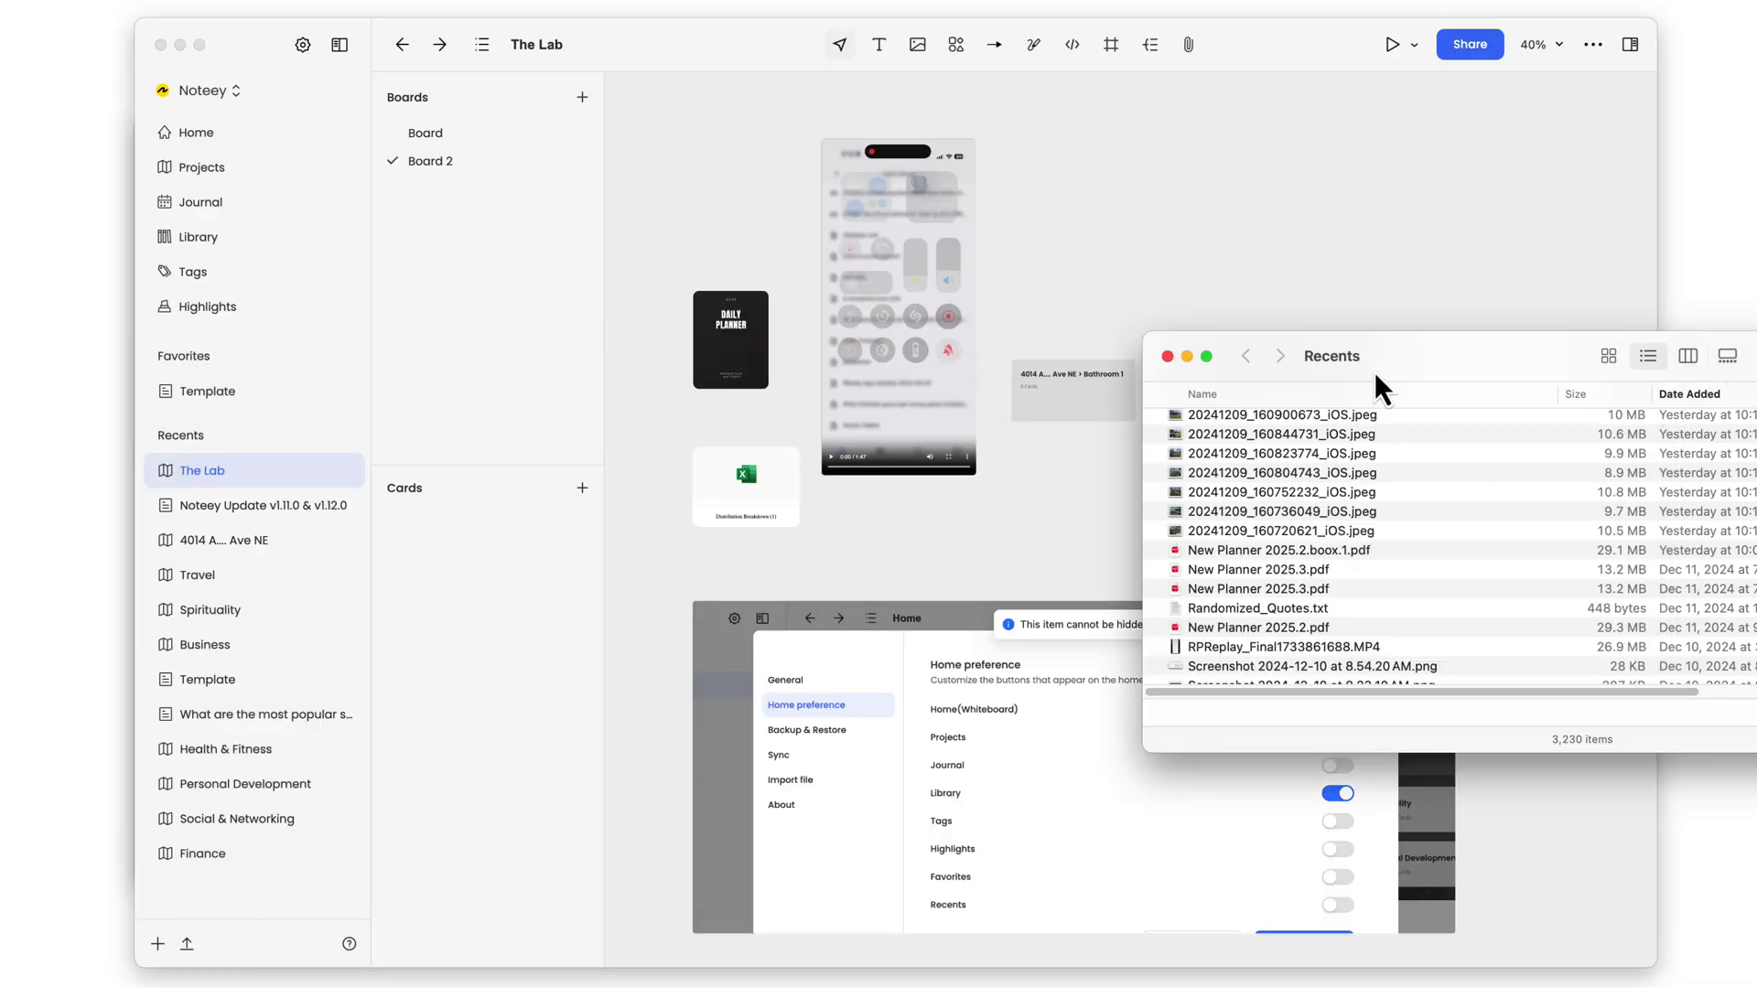
- Import Screenshot 2024-12-13 at 8.25.40 AM.png from Finder onto The Lab board and move it above the 4014 A... Ave NE > Bathroom 1 card
scroll(1304, 437, "up", 5)
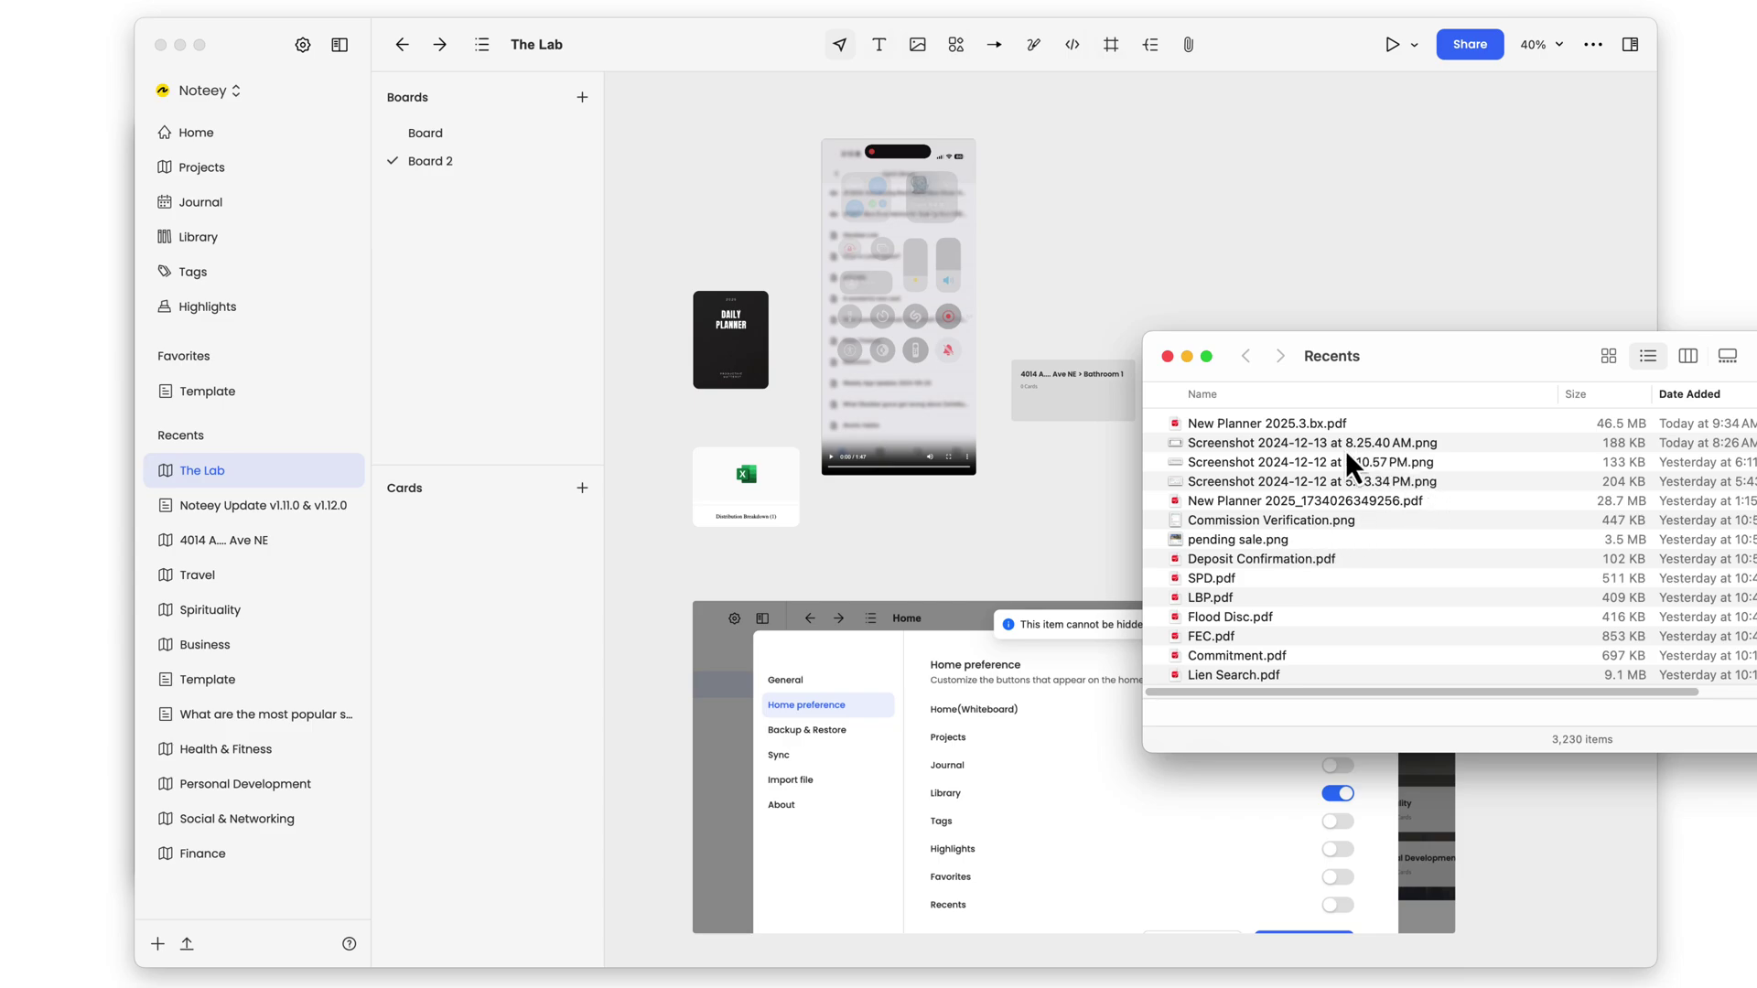
left_click_drag(1238, 445, 1218, 247)
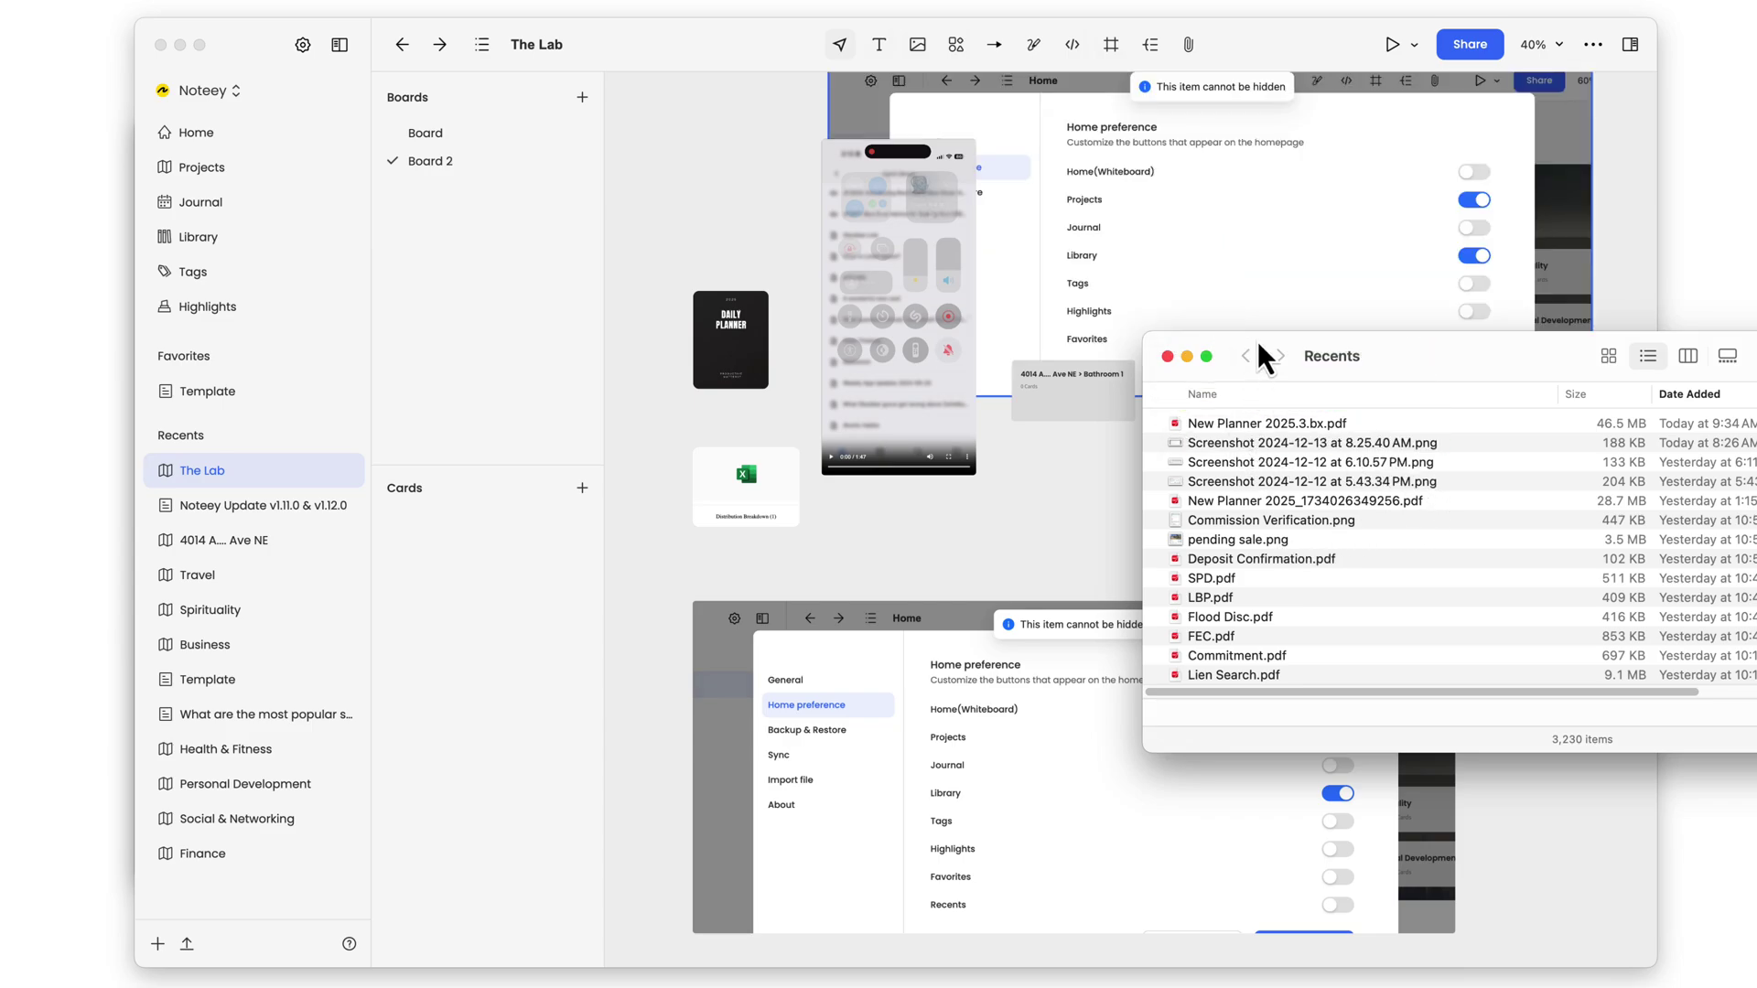
scroll(1274, 246, "up", 3)
left_click(1181, 217)
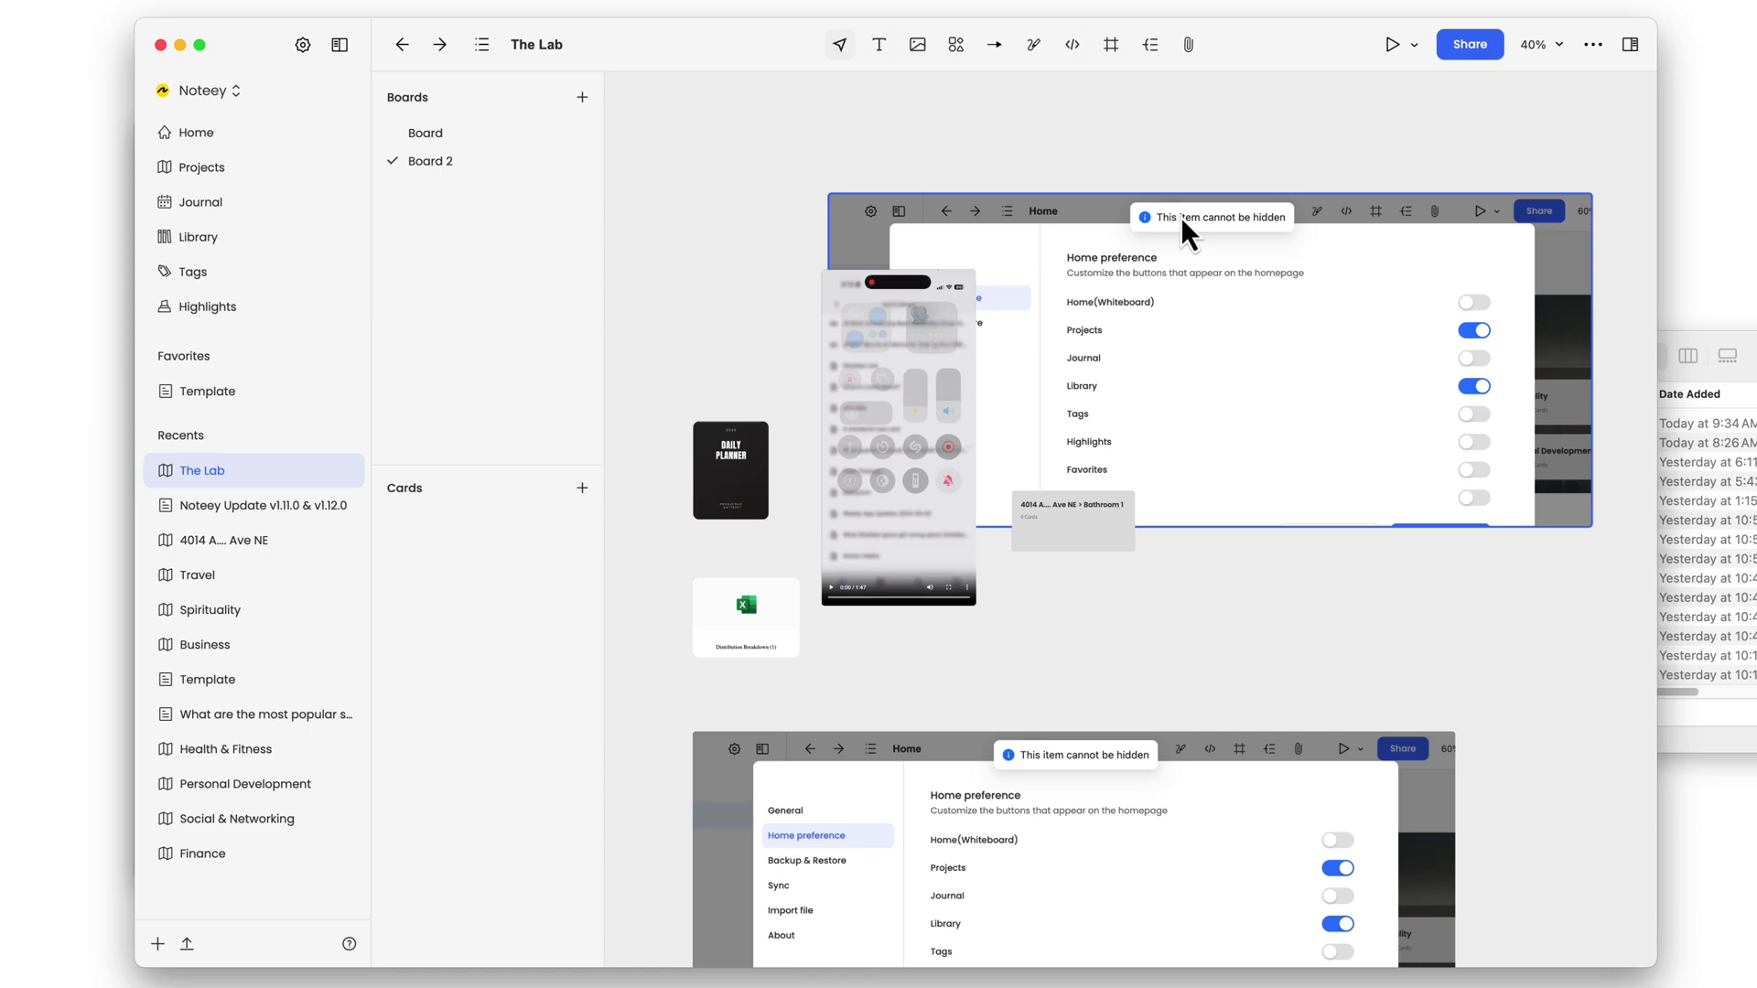
left_click_drag(1172, 214, 1172, 165)
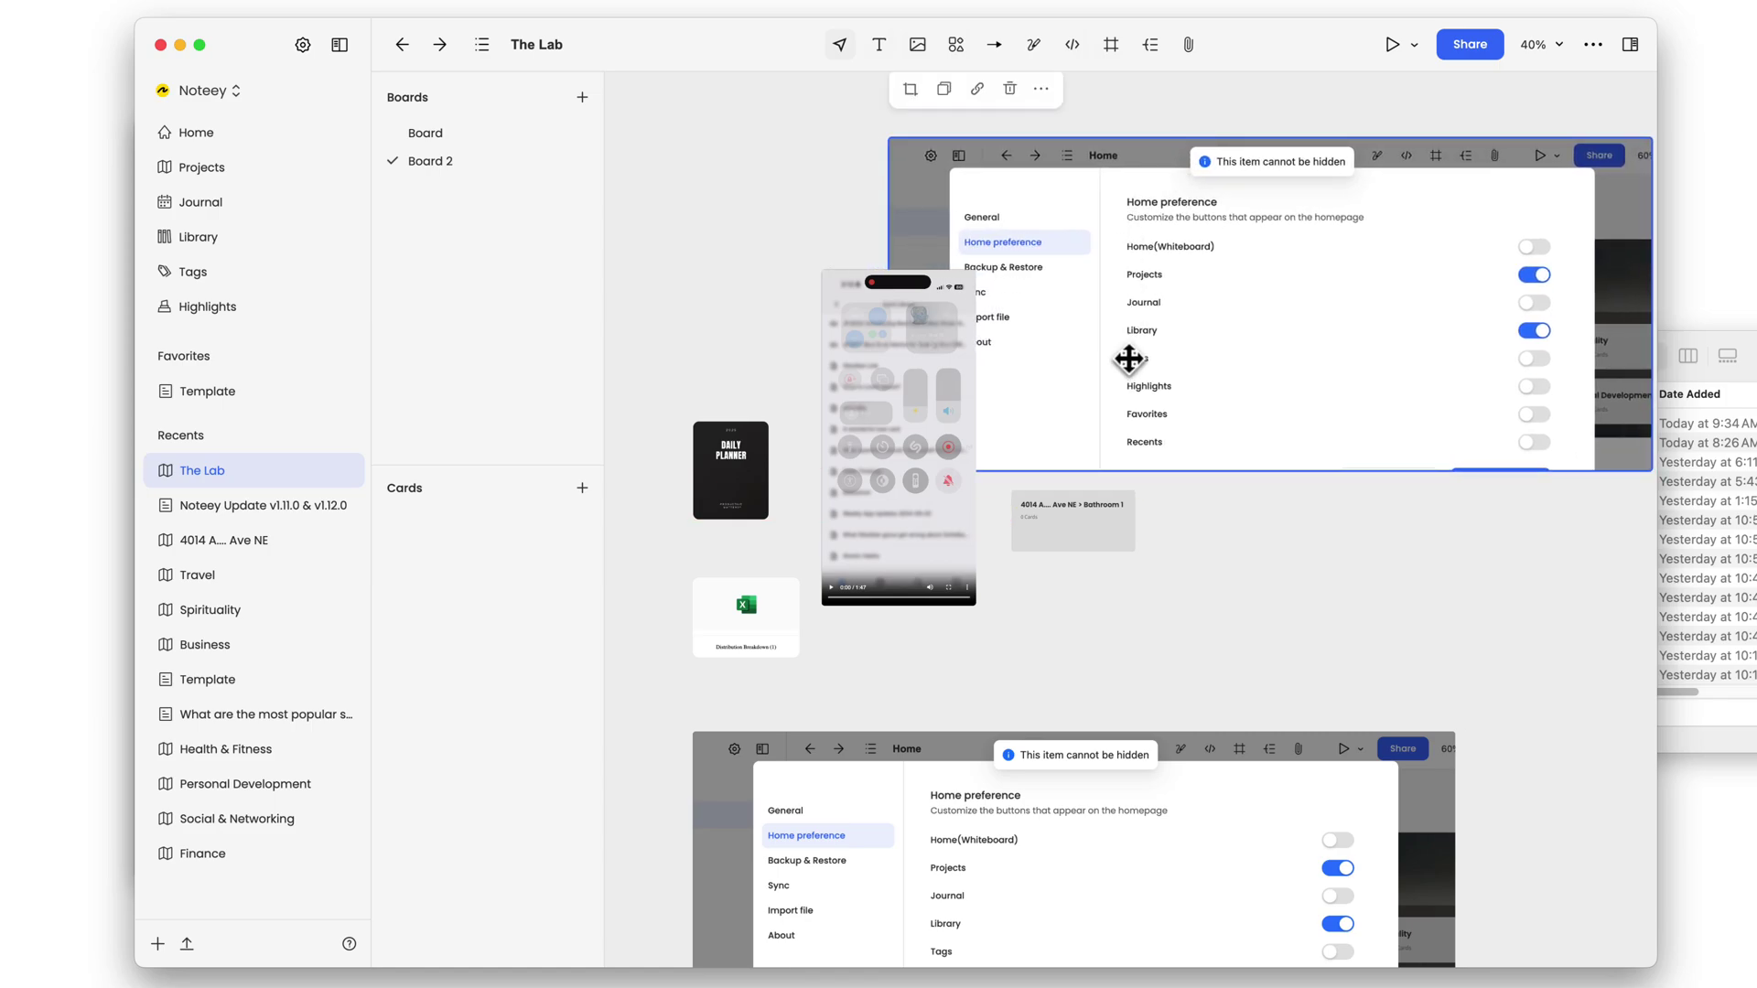
- Check the Library for the new screenshot, return to The Lab and add the upper screenshot image to the Library
left_click(203, 240)
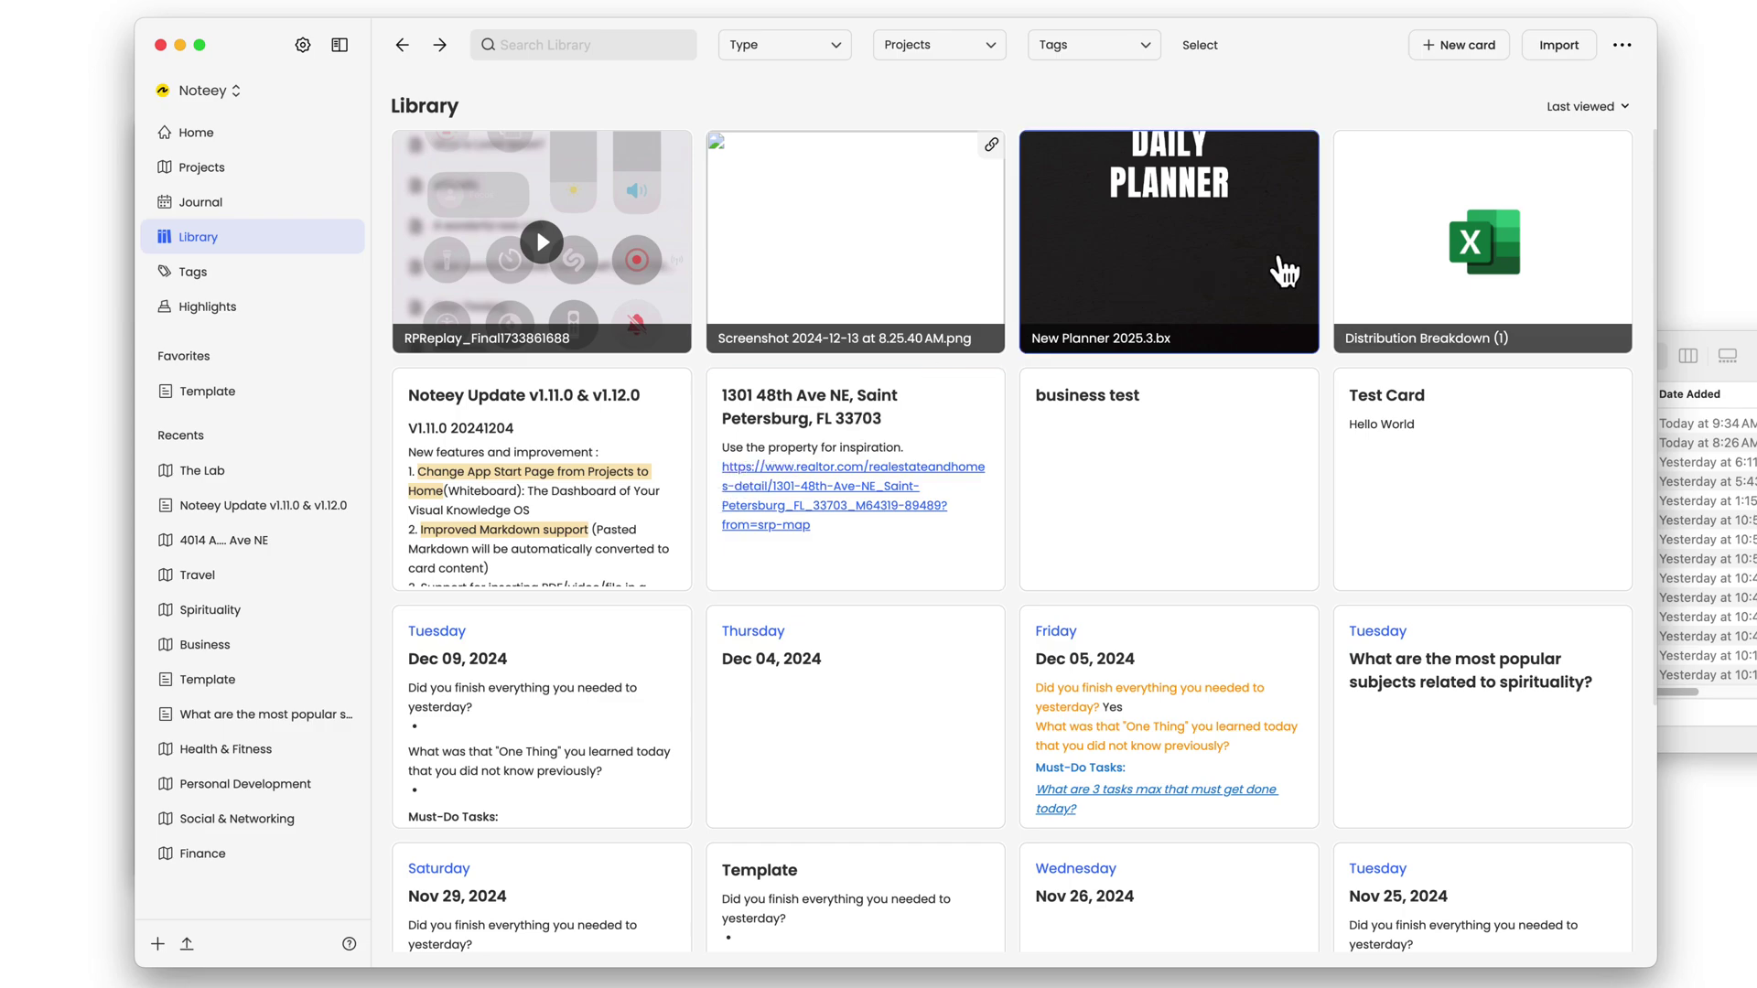
left_click(214, 476)
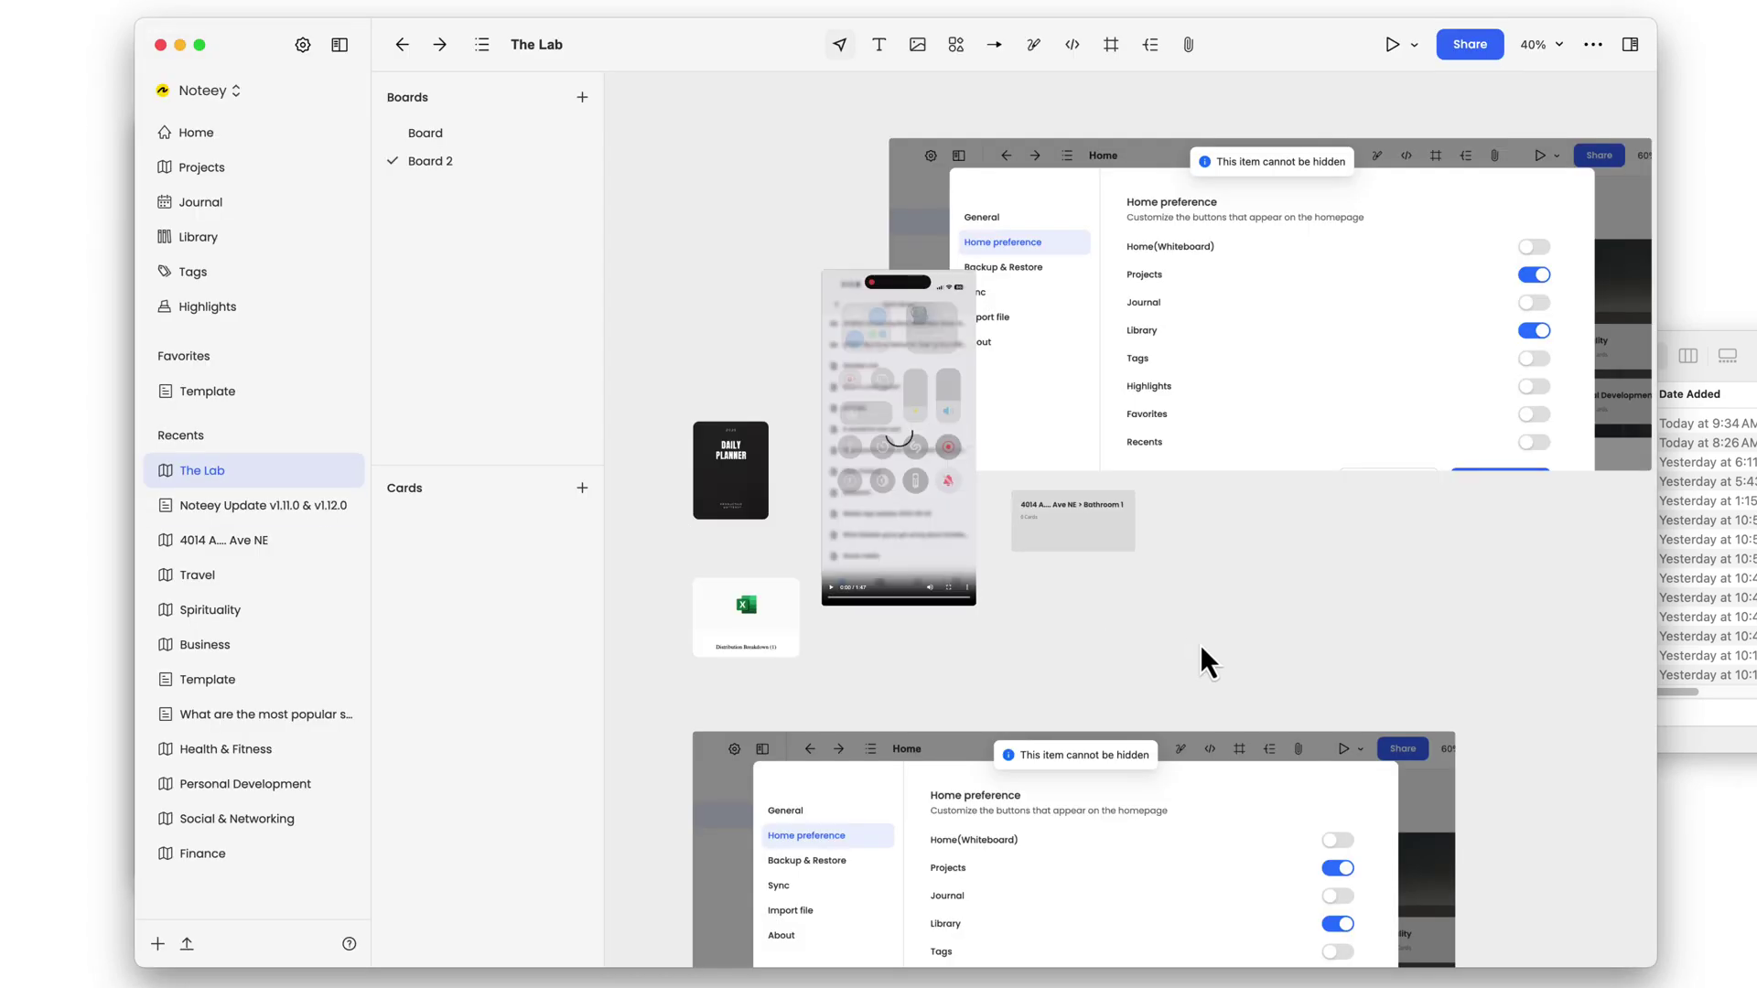
left_click(1276, 398)
right_click(1286, 373)
mouse_move(1324, 389)
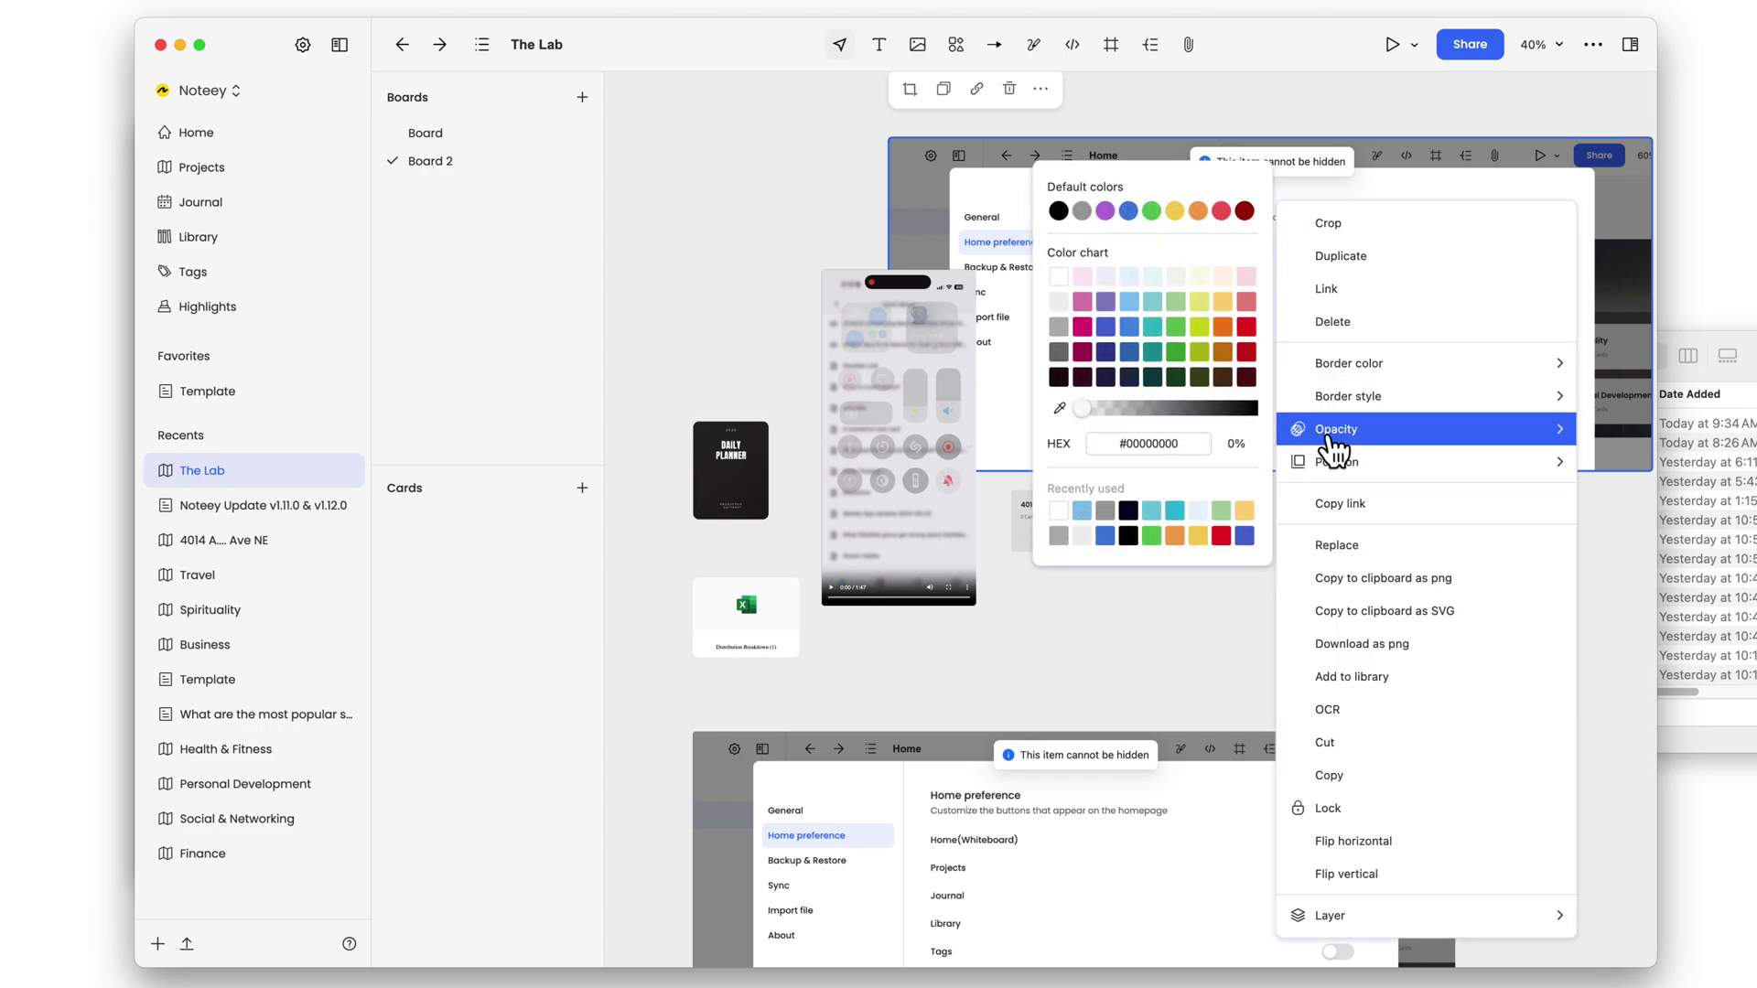
left_click(1204, 640)
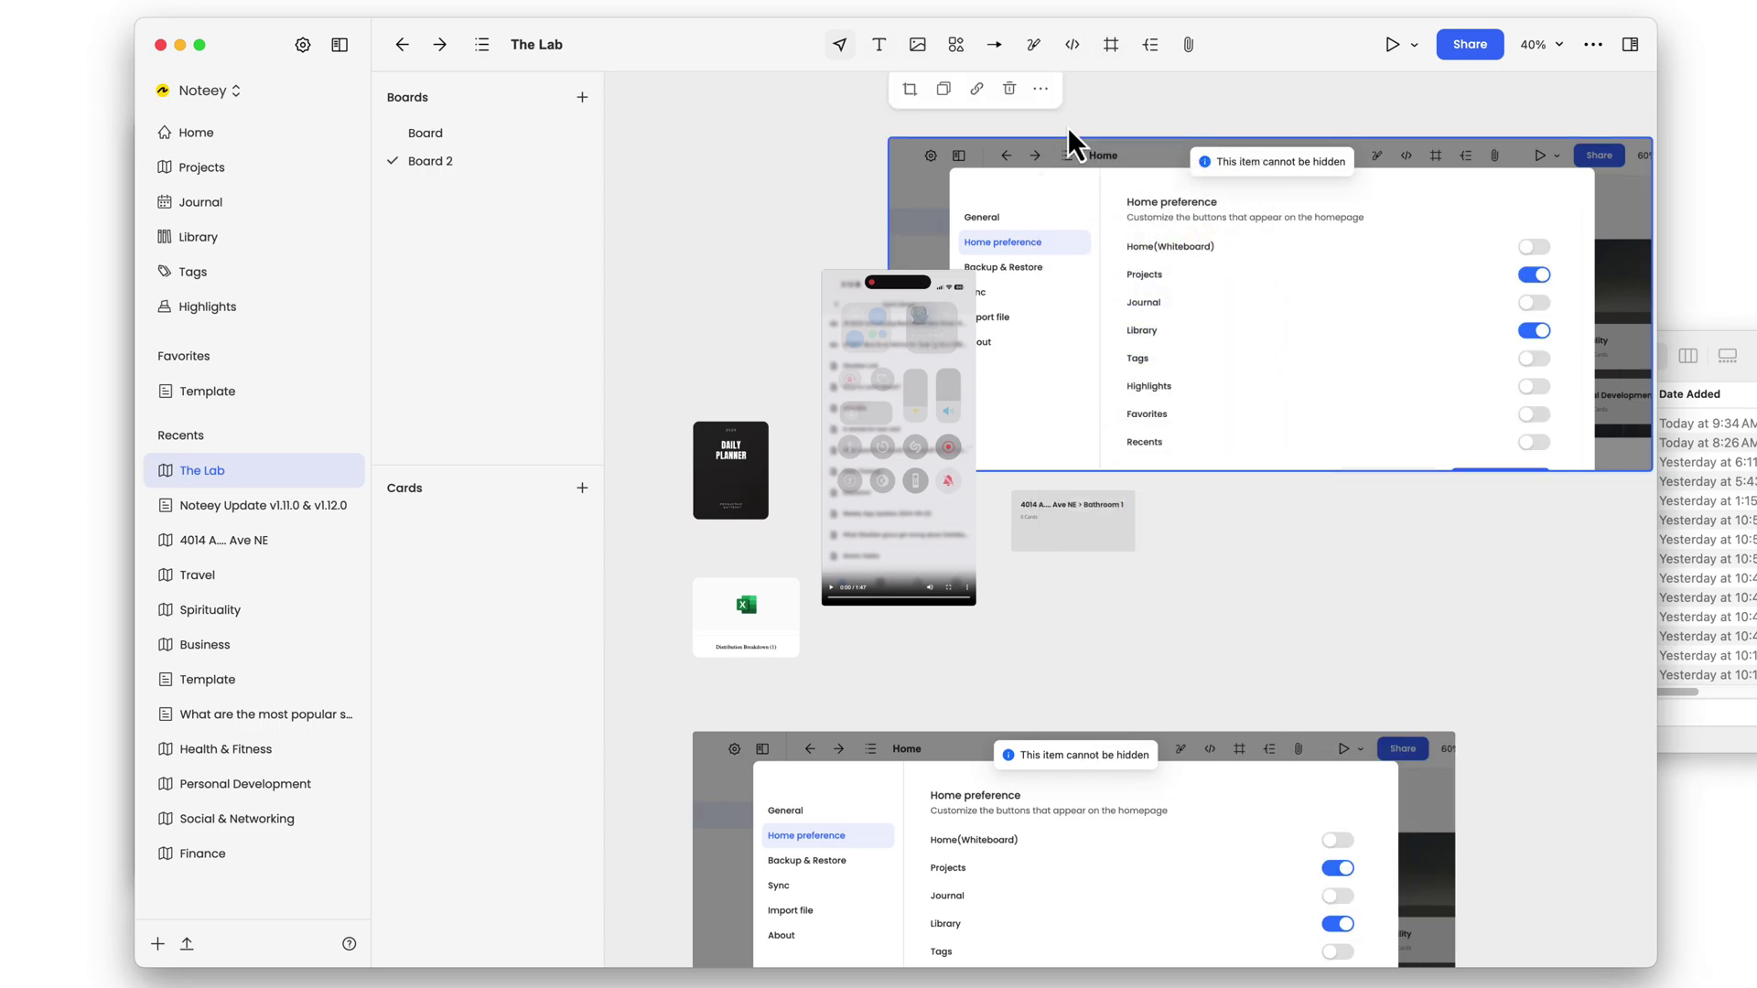
left_click(1041, 89)
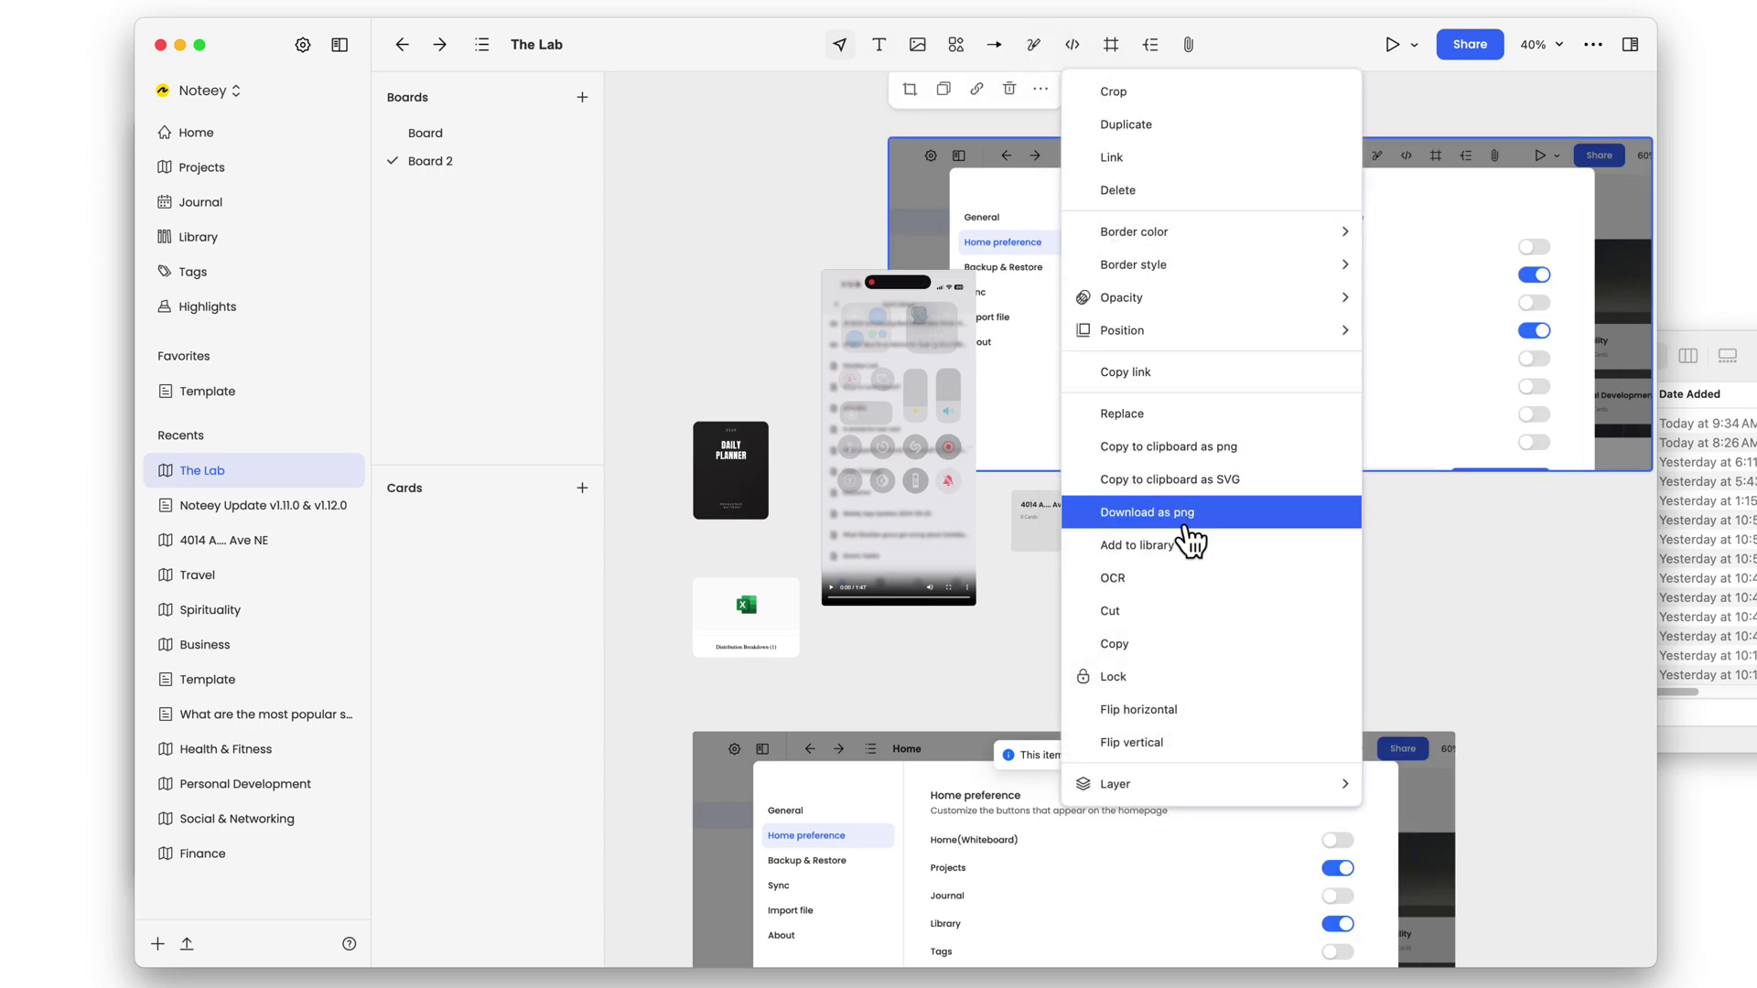
left_click(1144, 549)
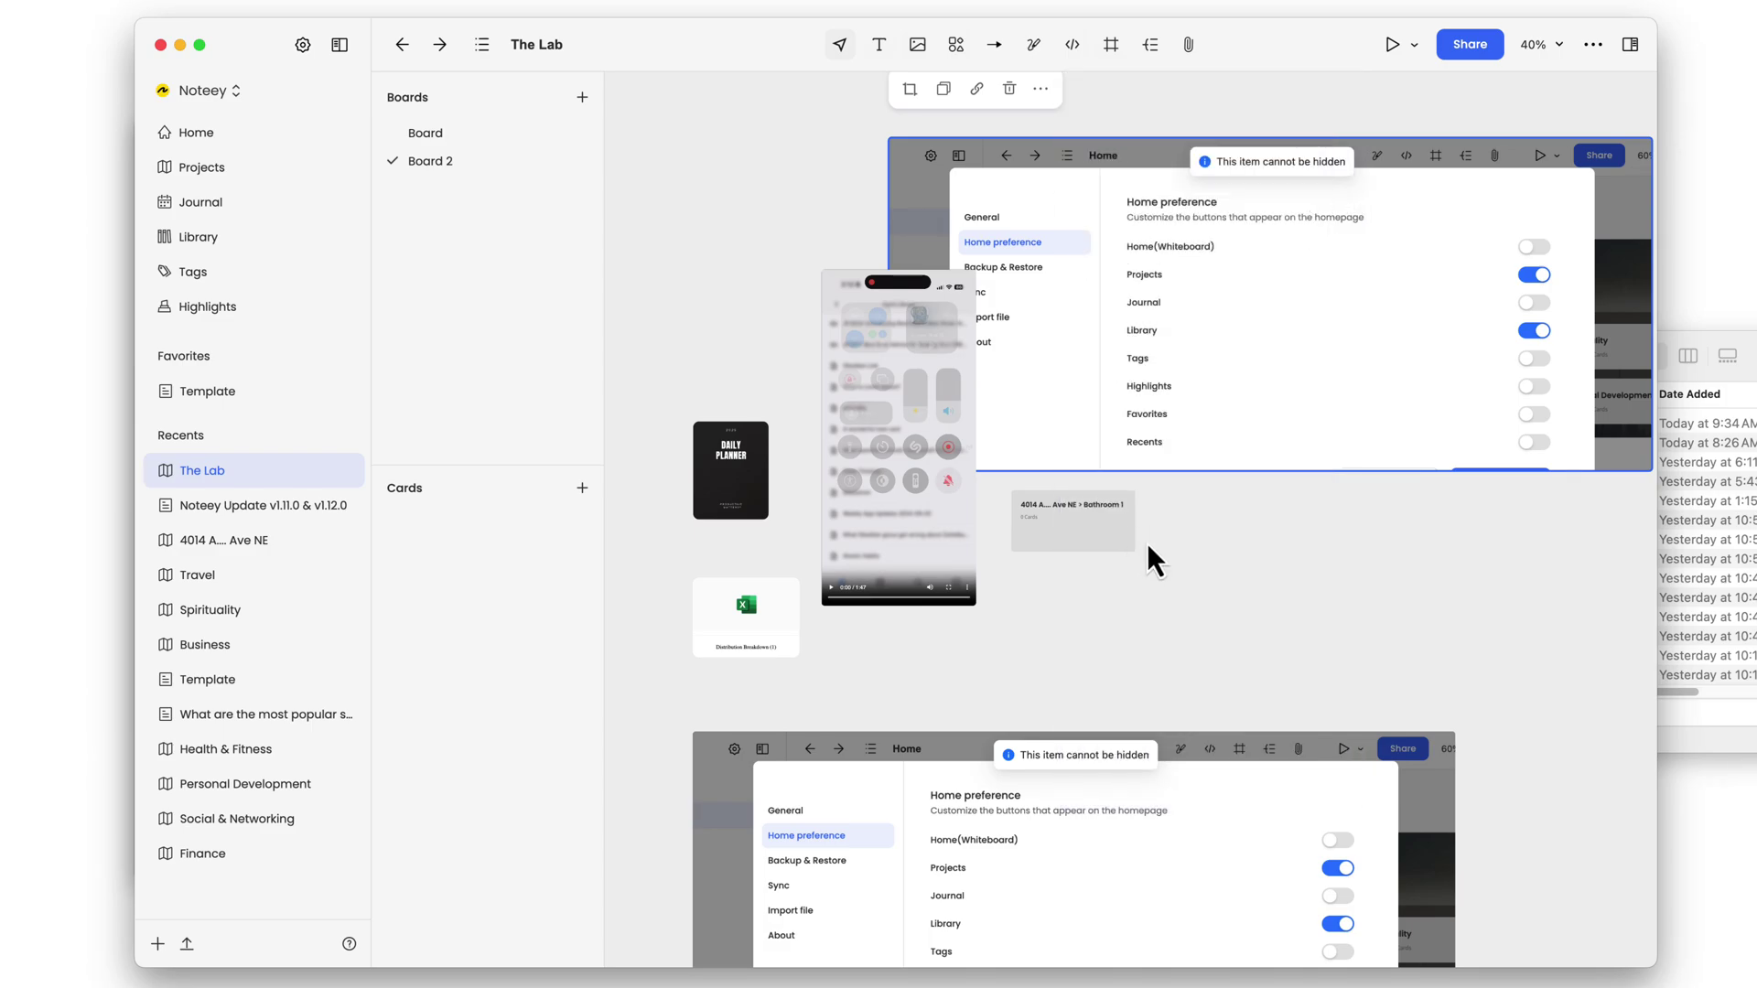
- View the added Home preference screenshot from the Library in the built-in image viewer and close it
left_click(198, 239)
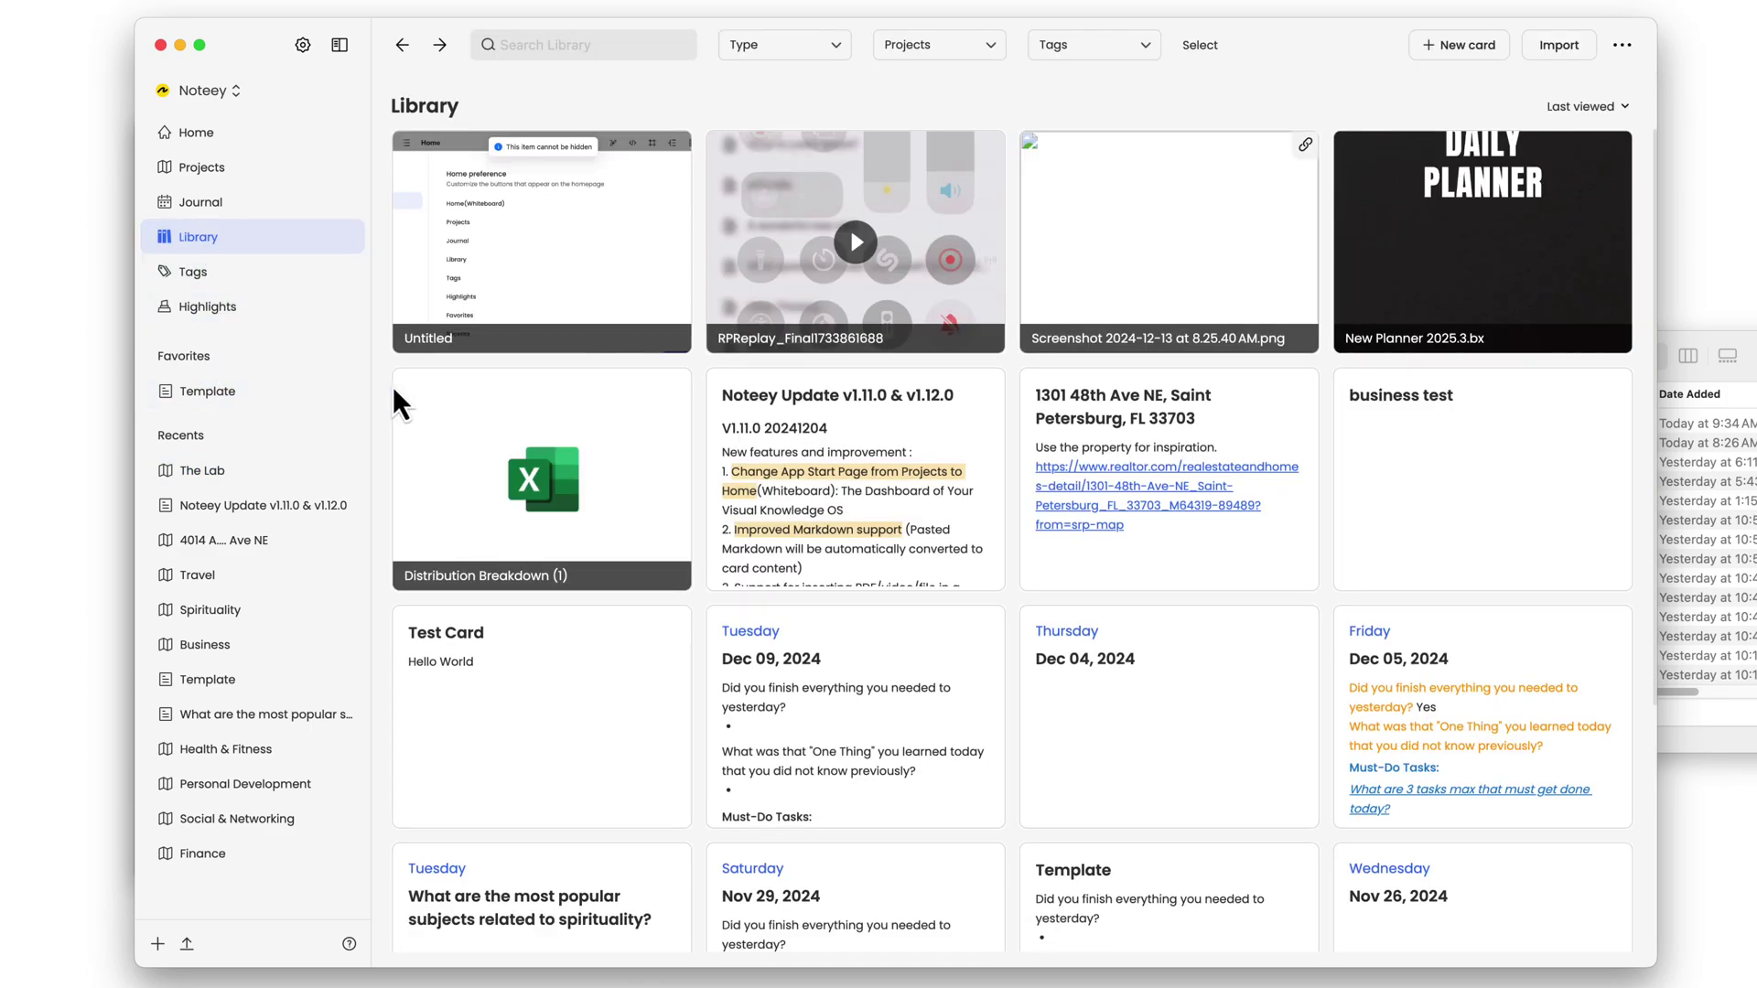
left_click(585, 258)
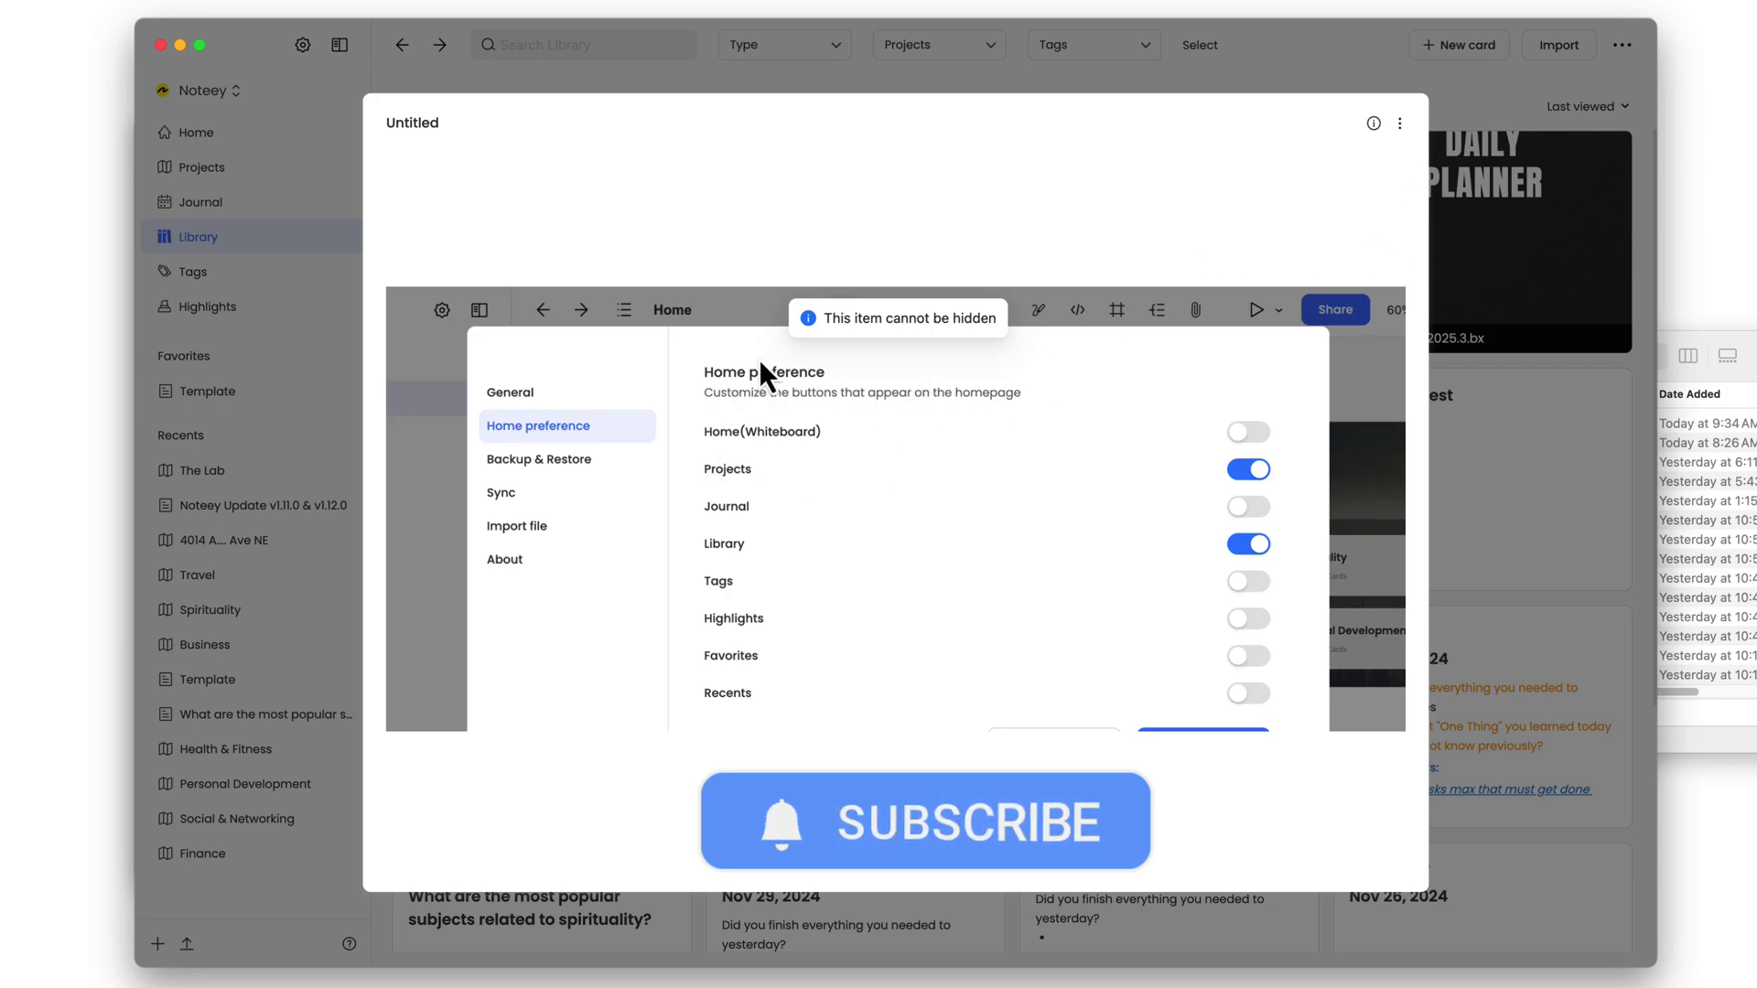
left_click(1490, 176)
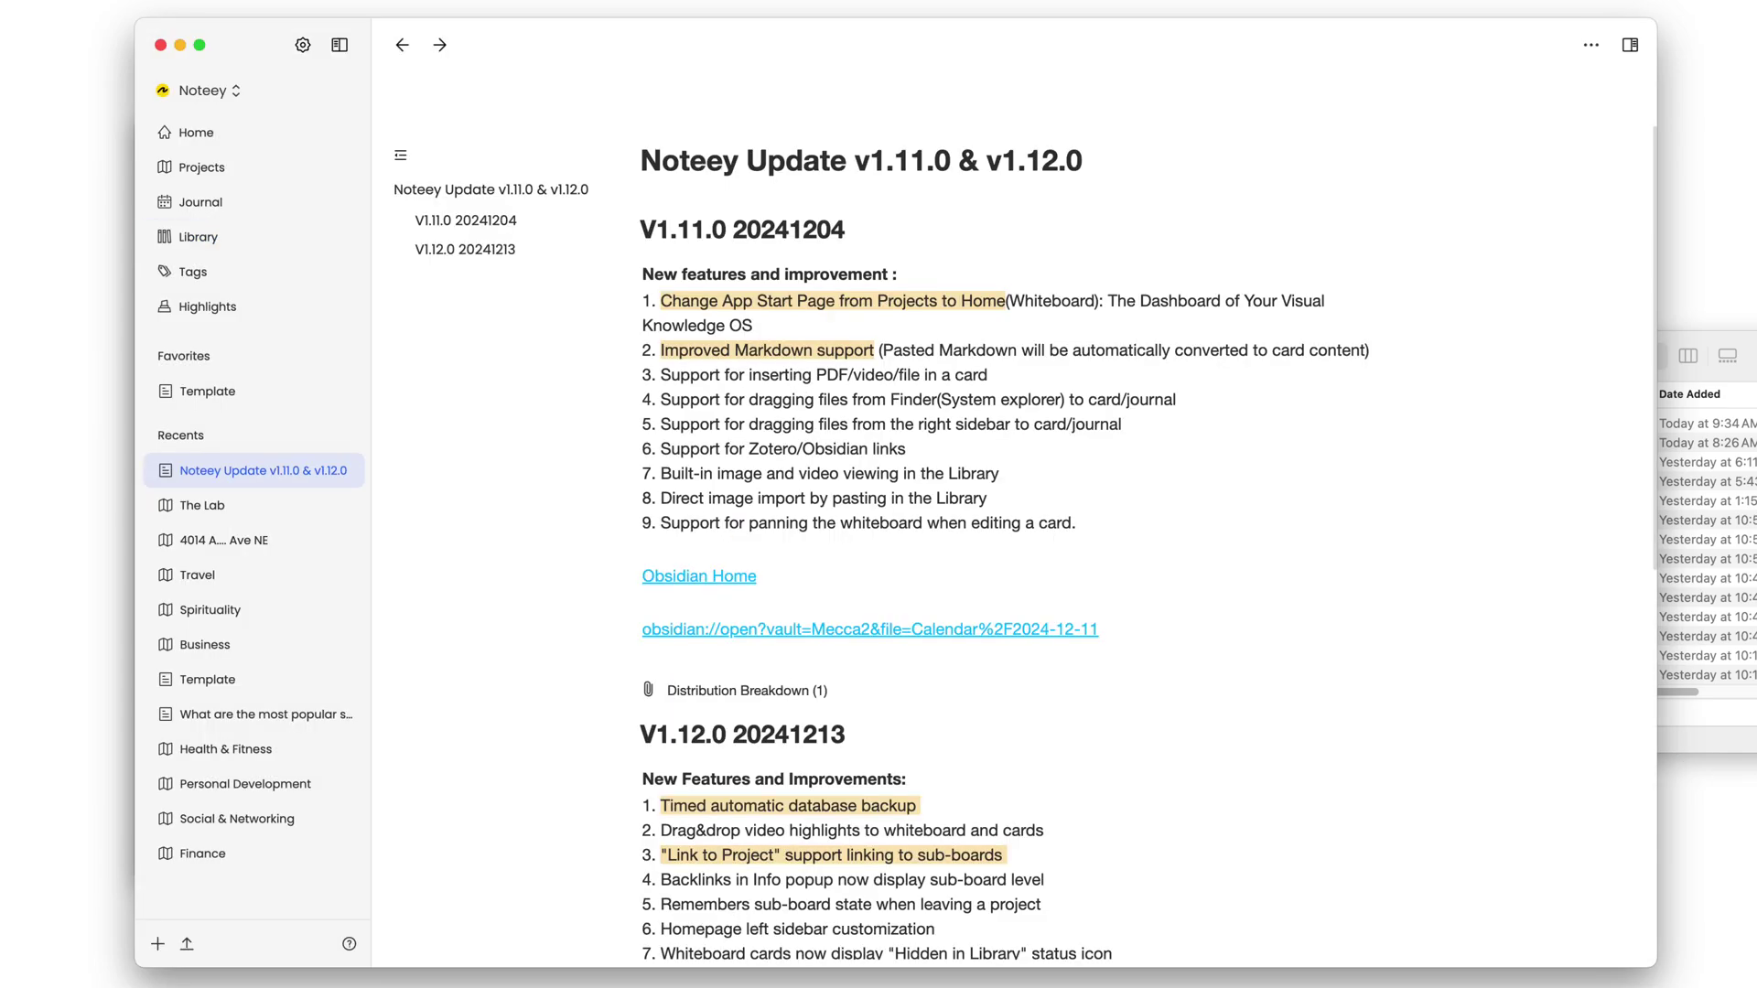
- Return to the Library and try to import Screenshot 2024-12-12 at 6.10.57 PM.png into it directly from Finder
left_click(1664, 685)
left_click(203, 239)
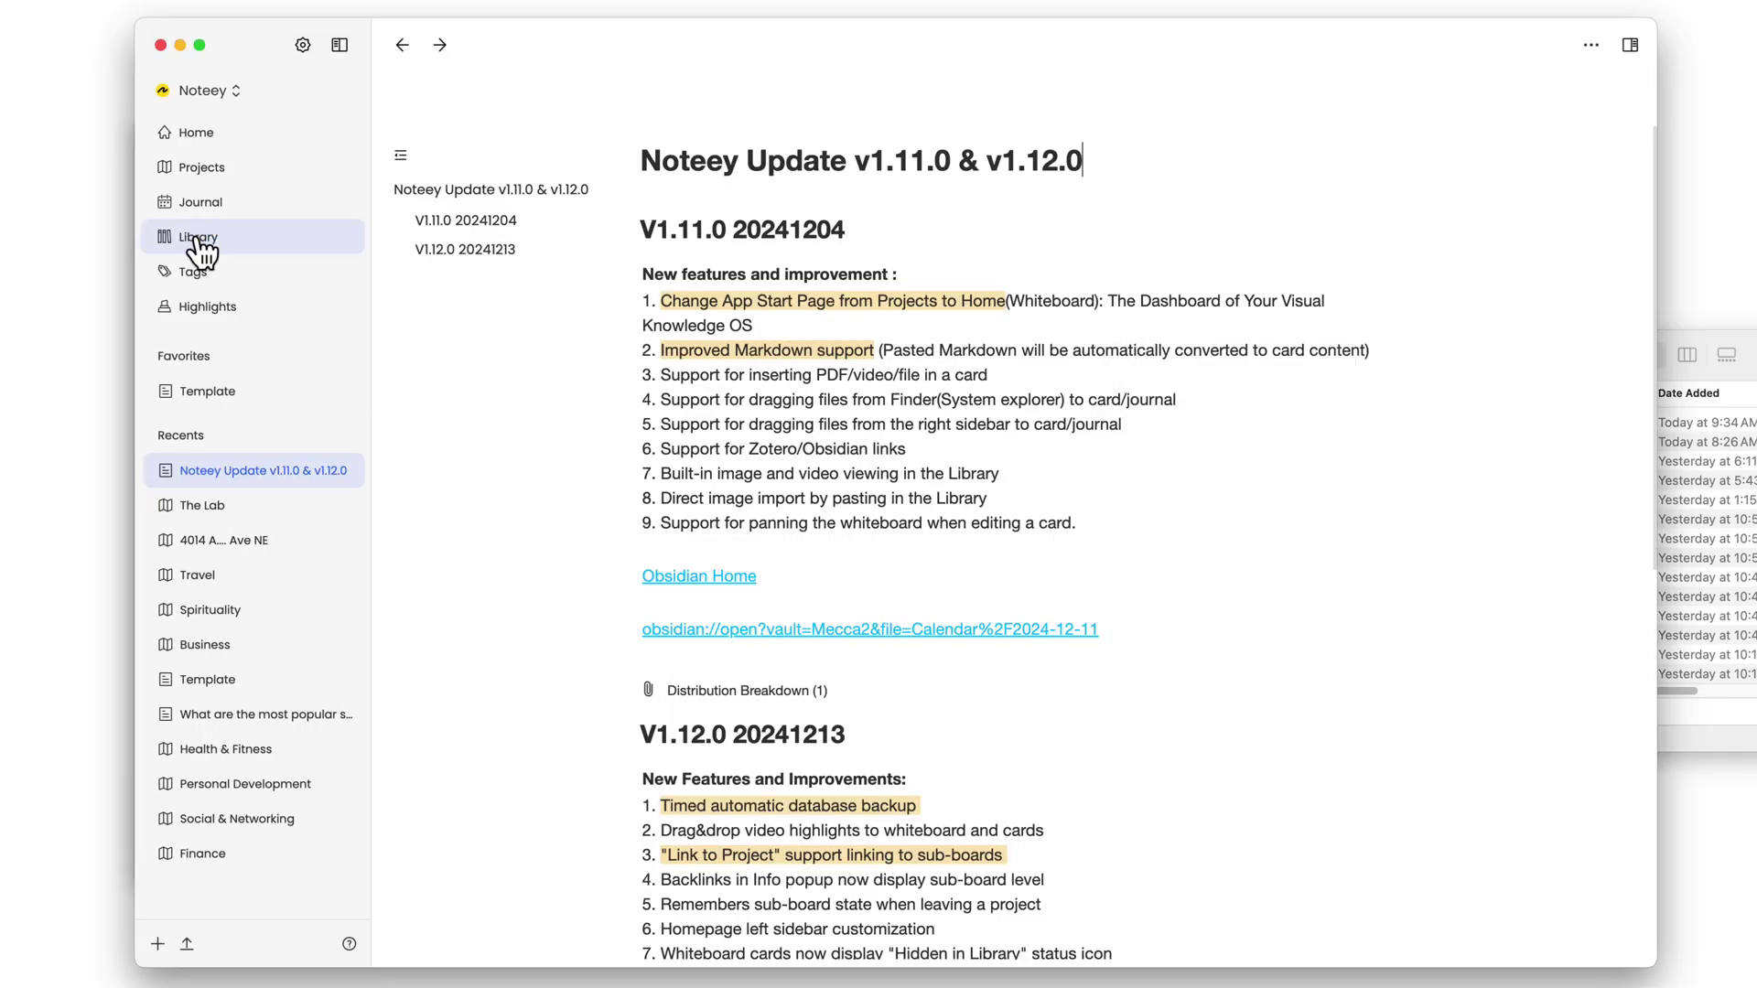
left_click(1739, 494)
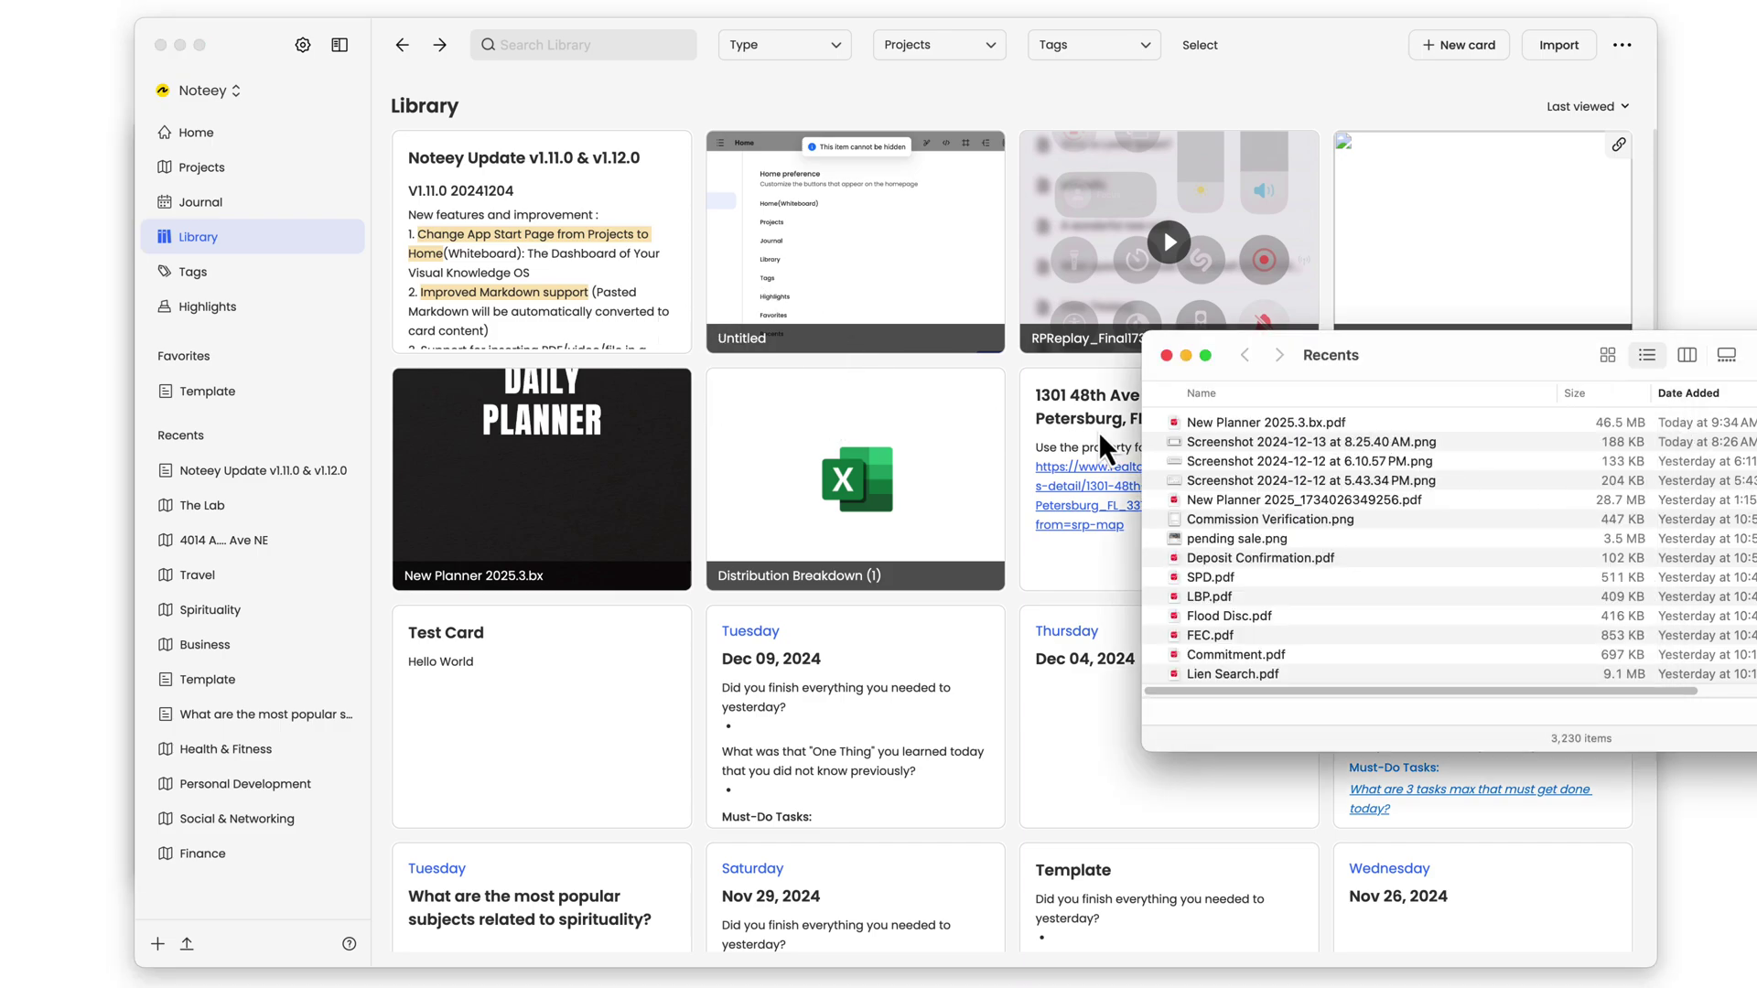
left_click(1436, 447)
left_click_drag(1426, 459, 702, 372)
left_click_drag(1301, 470, 677, 140)
- Open Screenshot 2024-12-12 at 6.10.57 PM.png from Finder, paste its copied image into the Library and view the imported item
double_click(1359, 458)
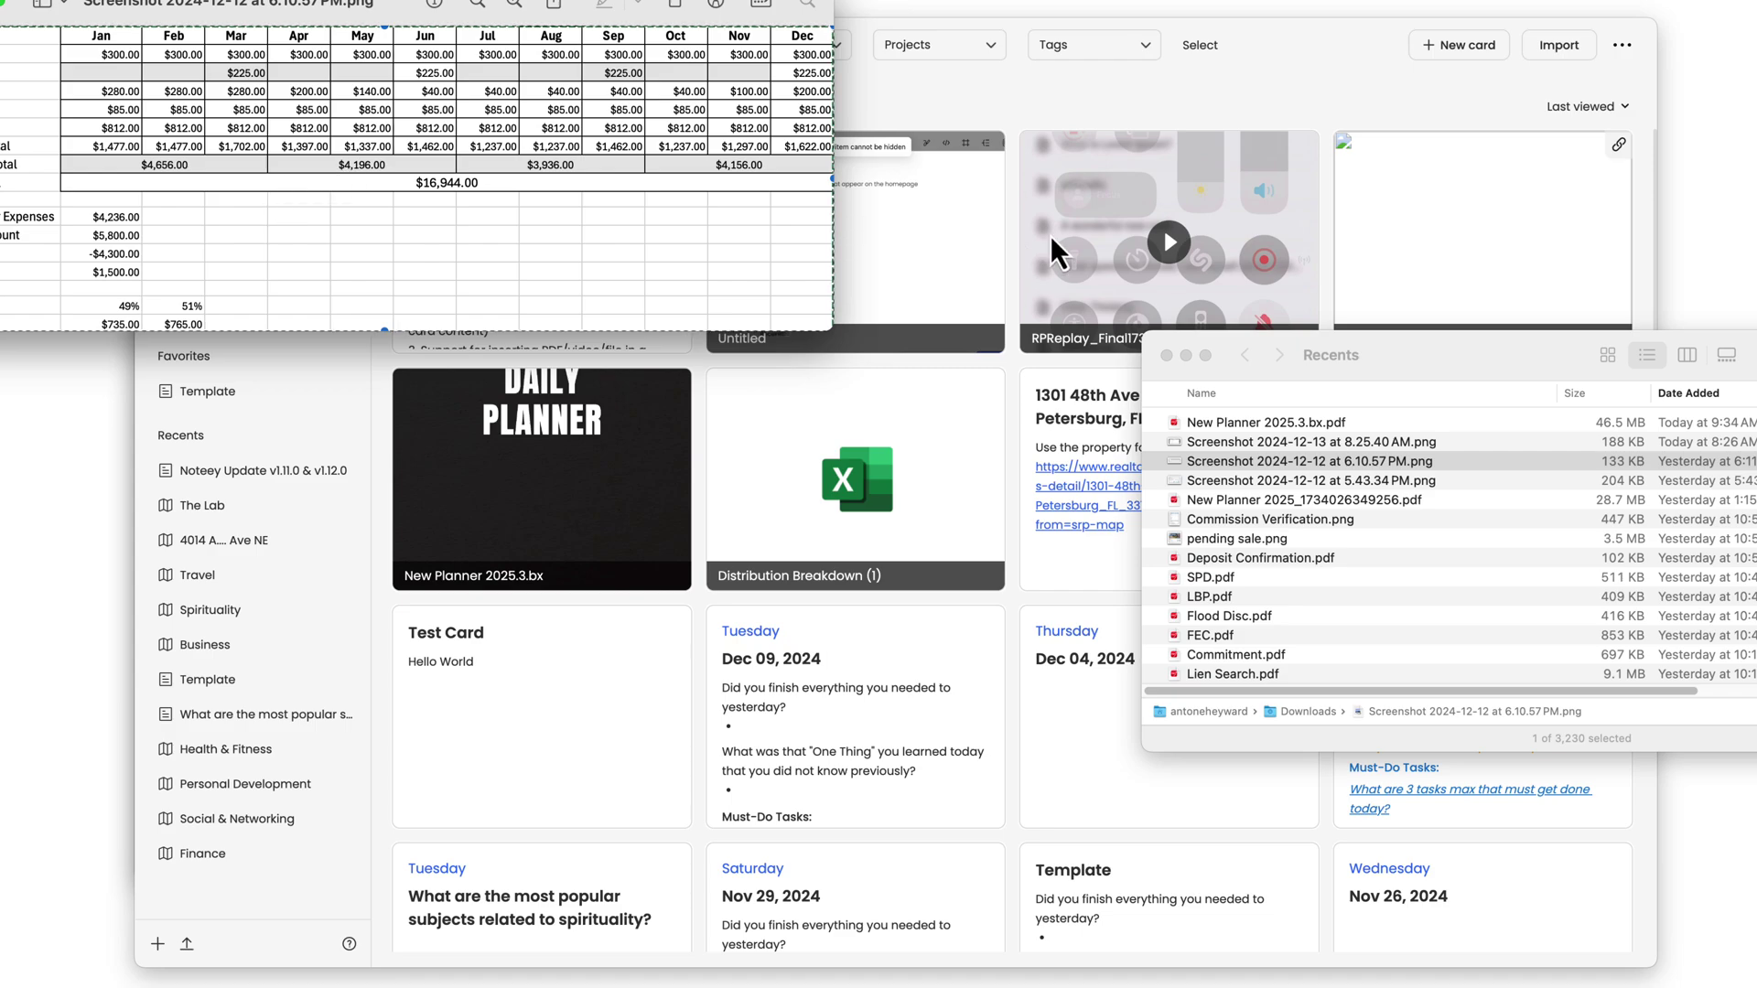
left_click(1024, 90)
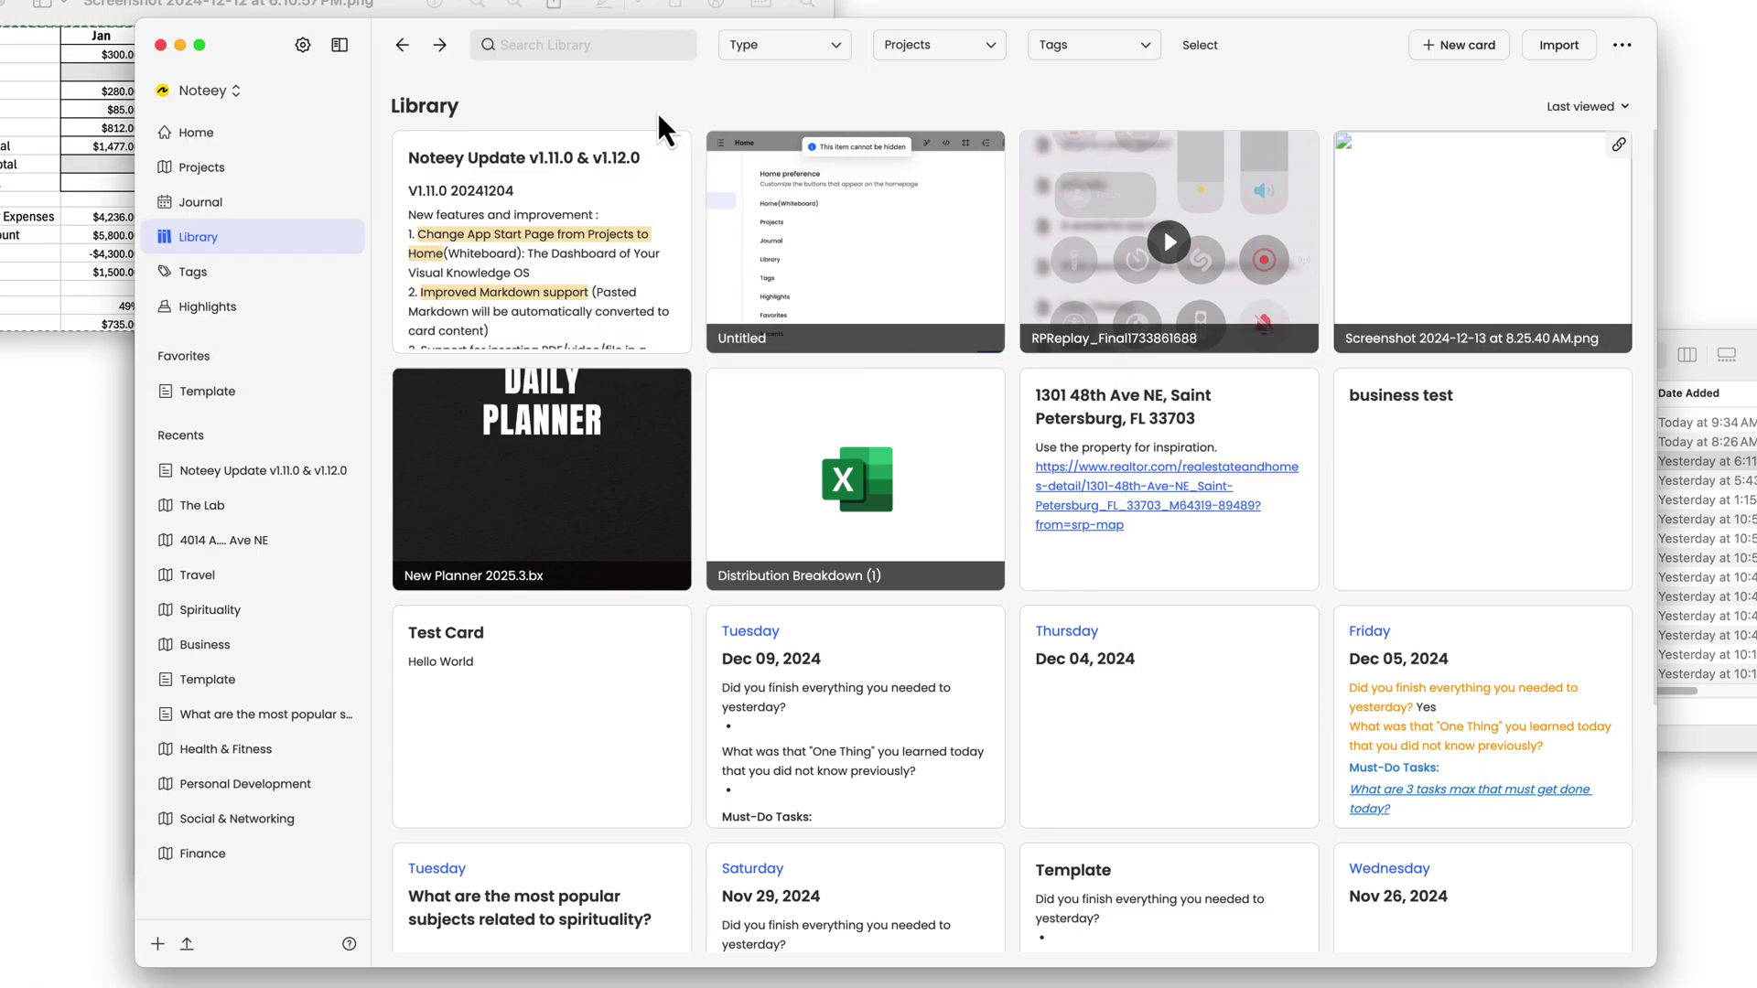
key("super+v")
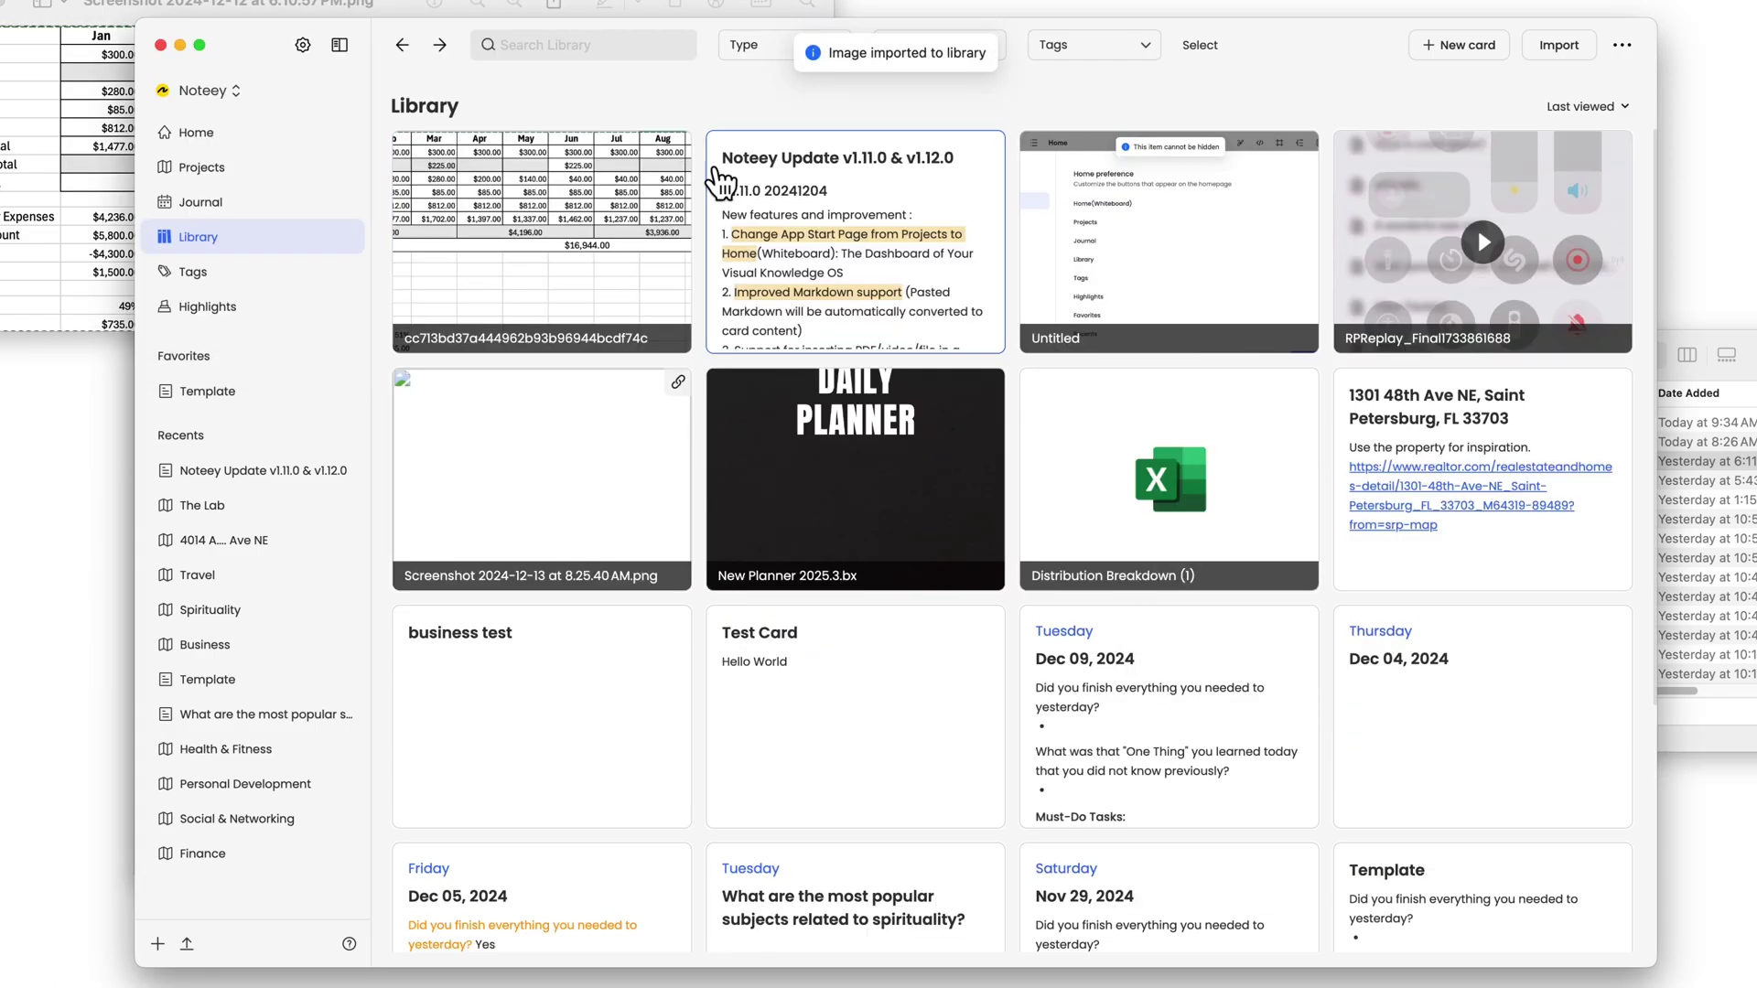
left_click(568, 235)
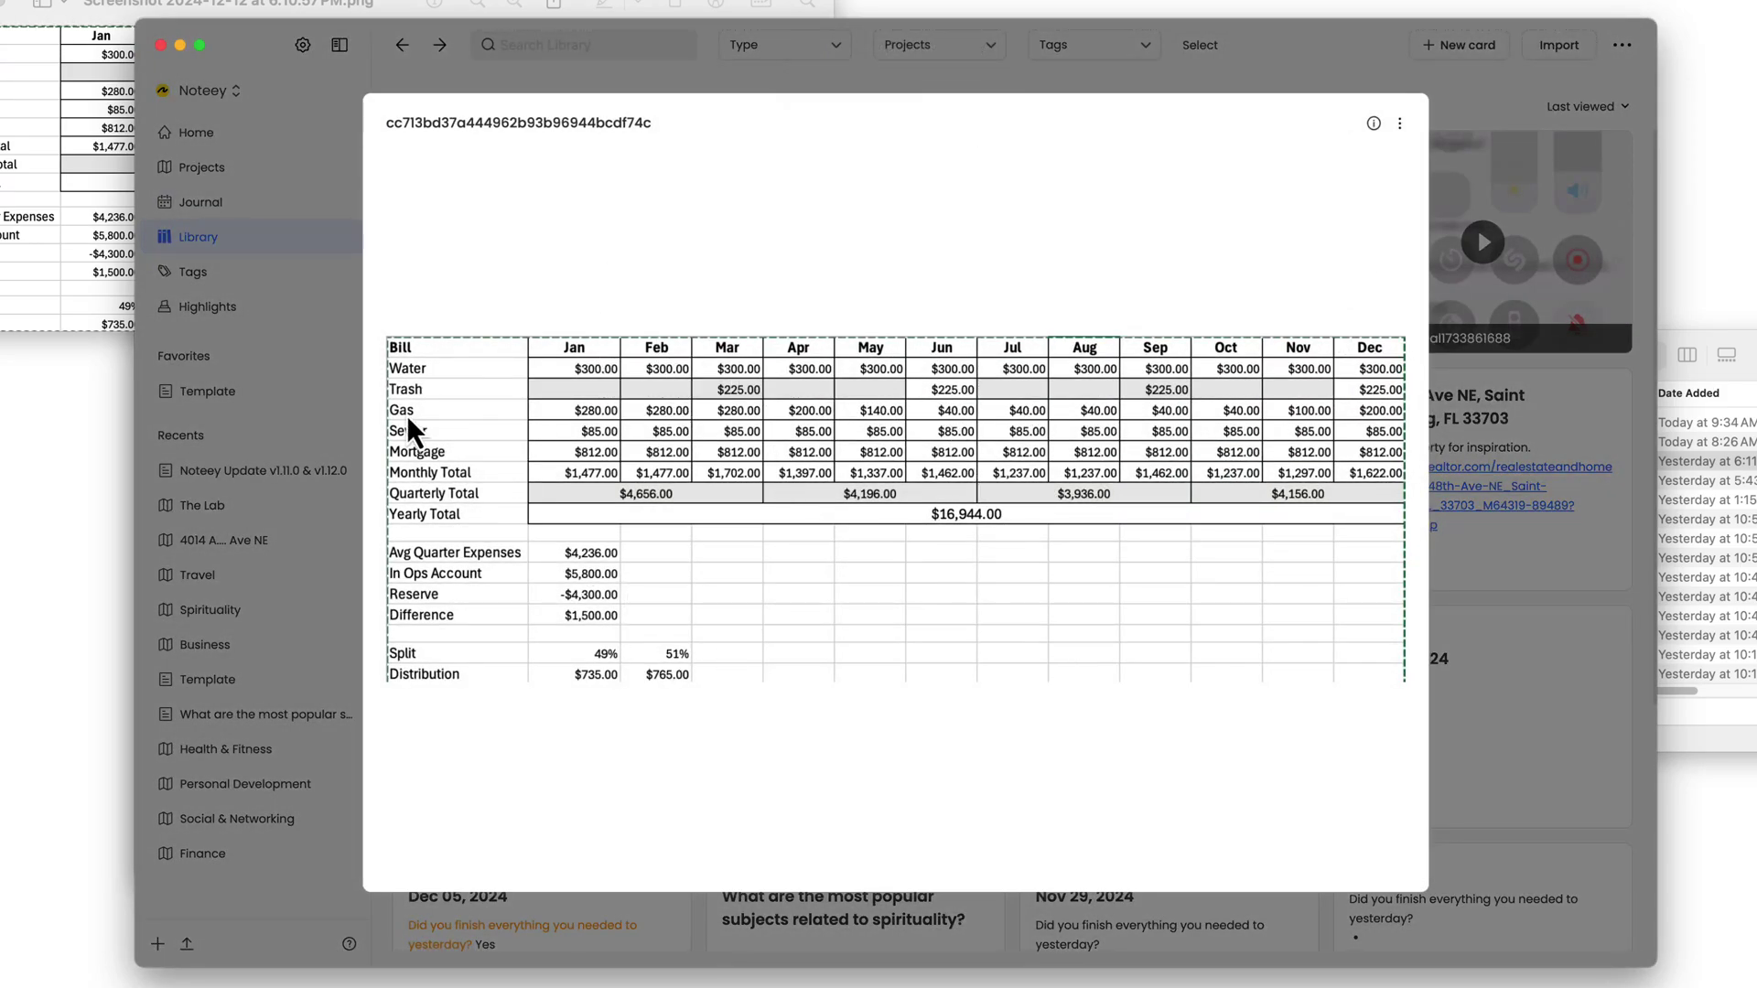
- Return to the Noteey Update v1.11.0 & v1.12.0 note and review features 7 to 9 of the V1.11.0 list
left_click(262, 470)
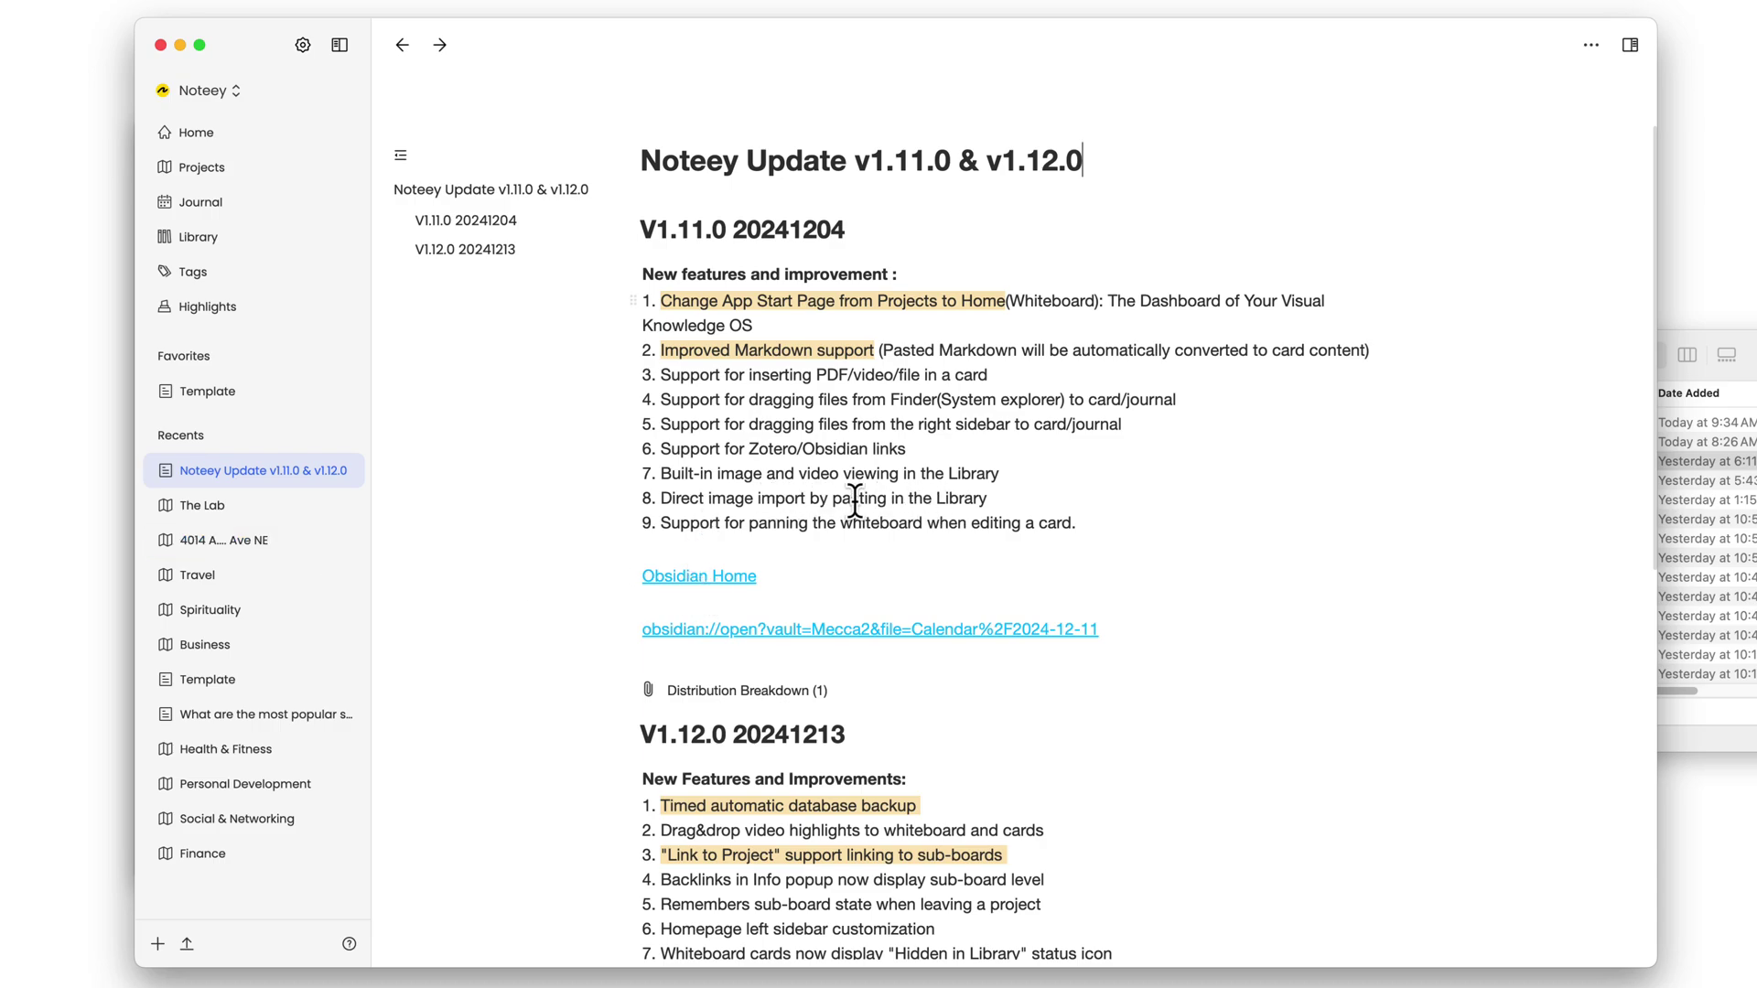
left_click_drag(671, 473, 842, 474)
left_click(700, 499)
left_click_drag(700, 499, 867, 499)
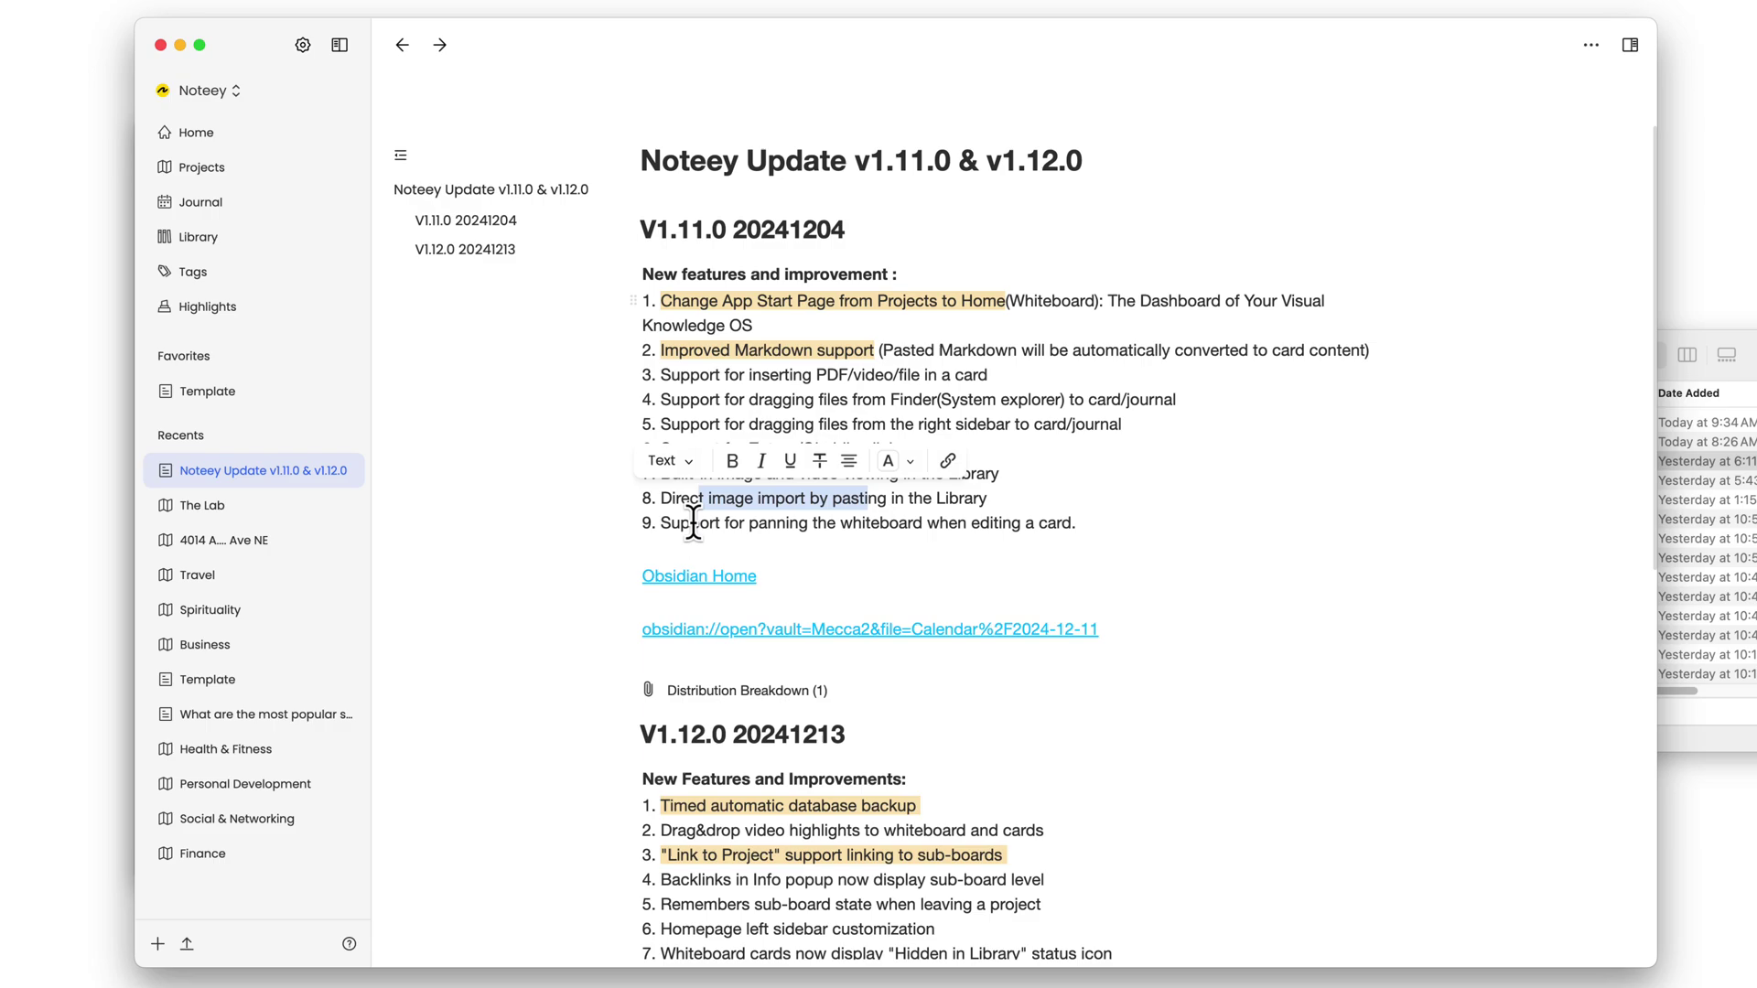
left_click_drag(693, 523, 939, 524)
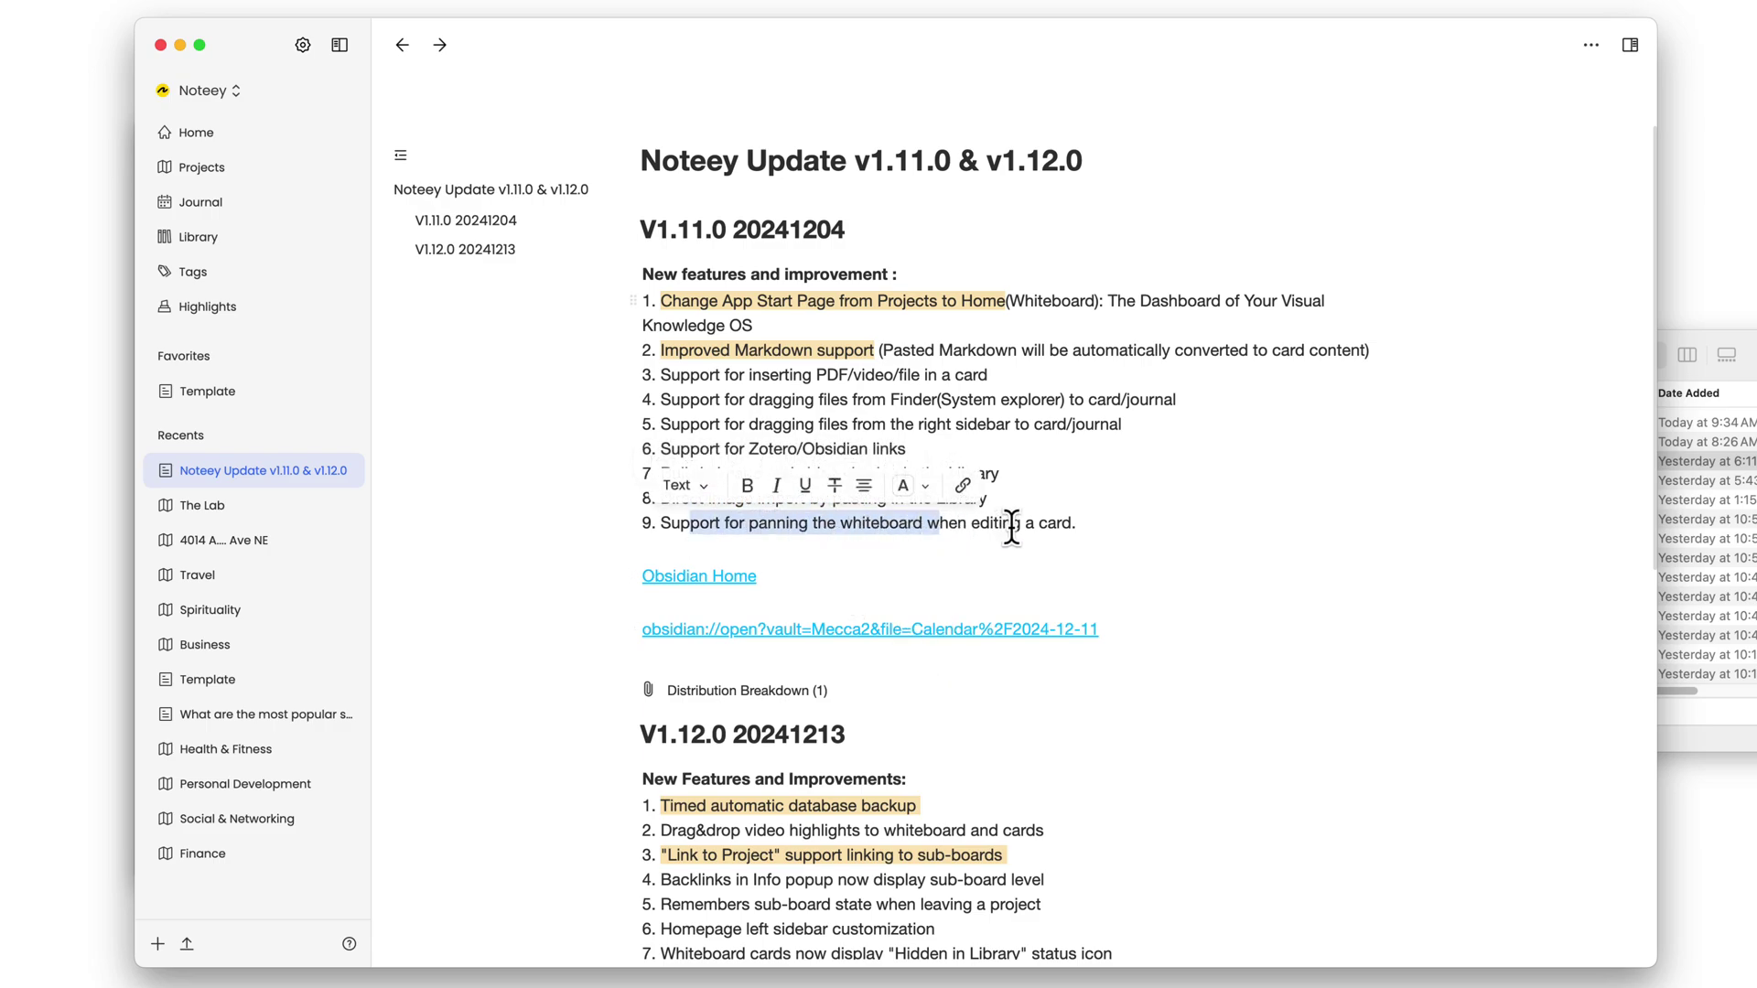
- Review the V1.12.0 feature list and select item 2 about dragging video highlights to whiteboard and cards
scroll(901, 595, "down", 5)
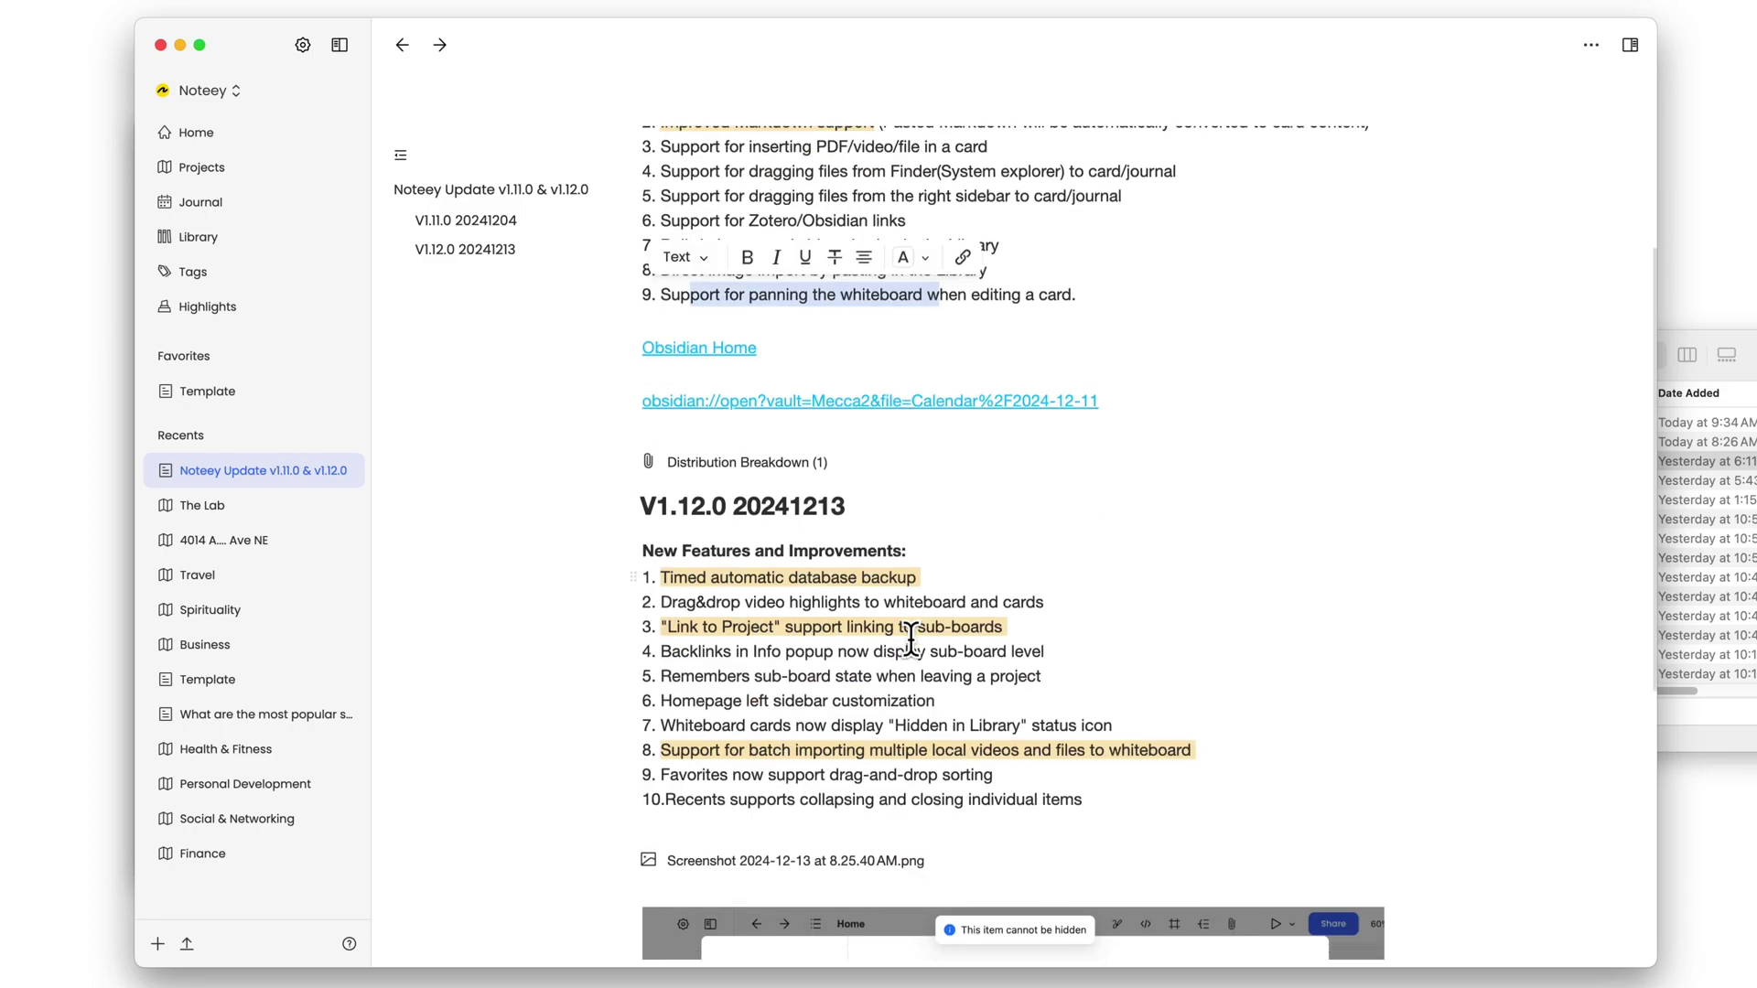
scroll(701, 559, "down", 2)
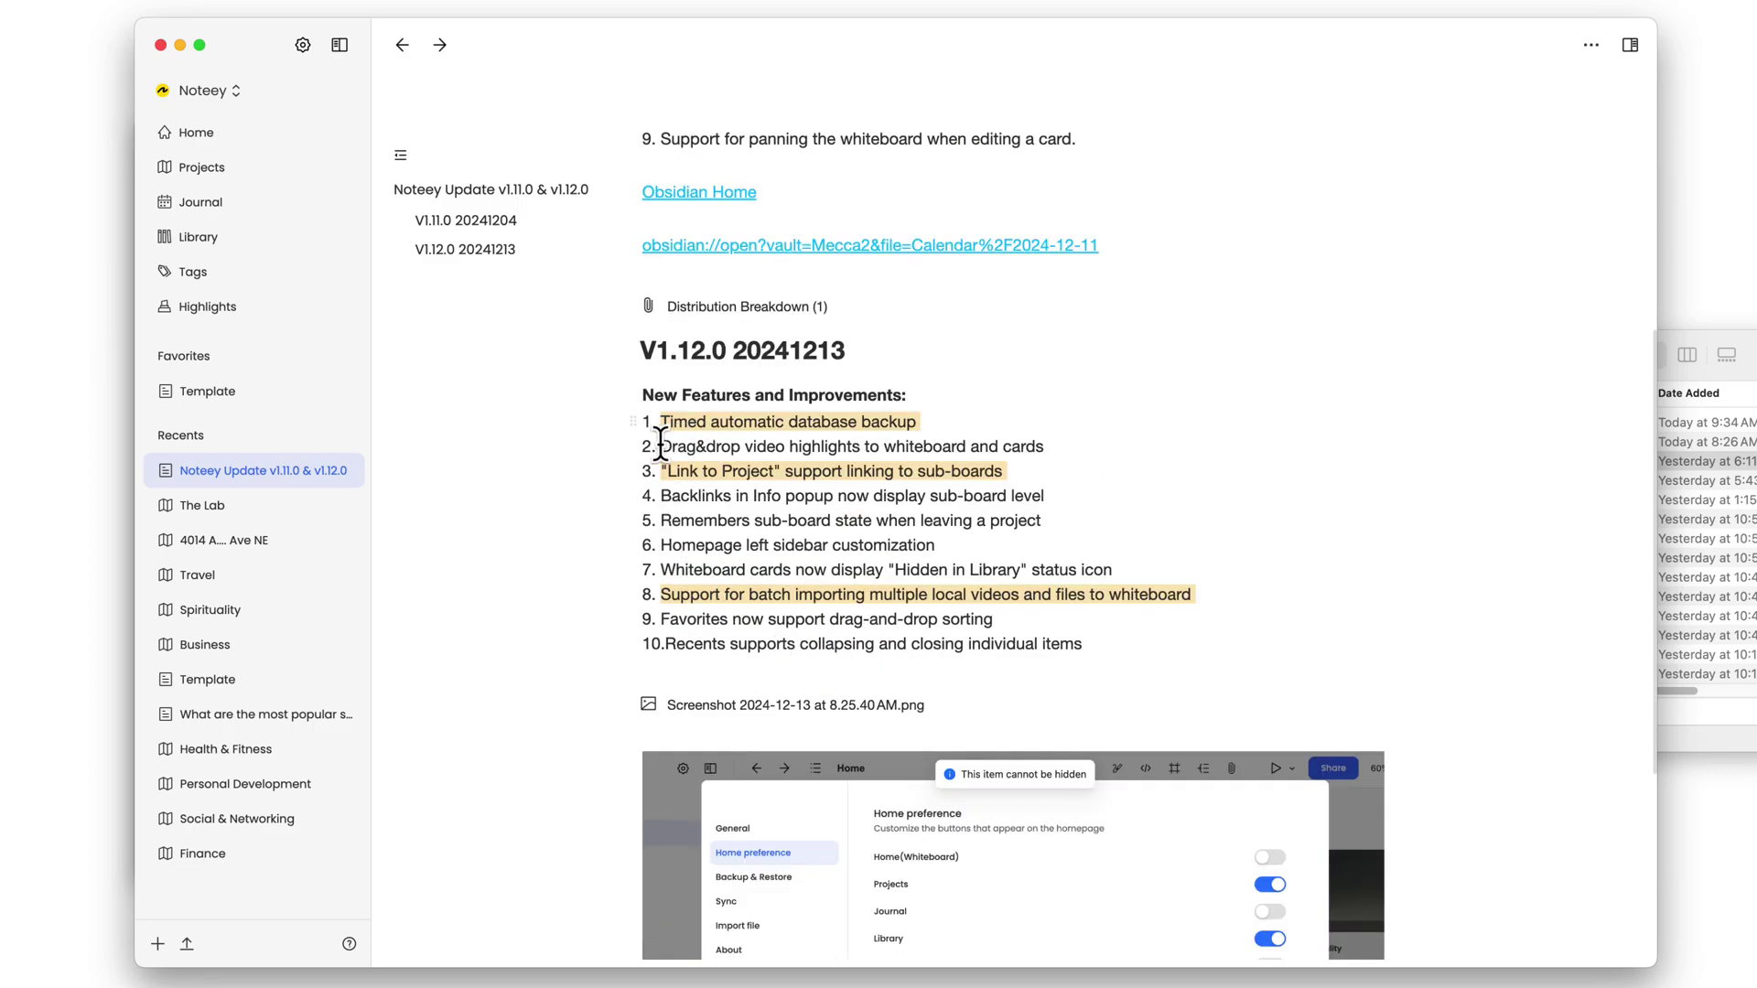
left_click_drag(661, 446, 1046, 446)
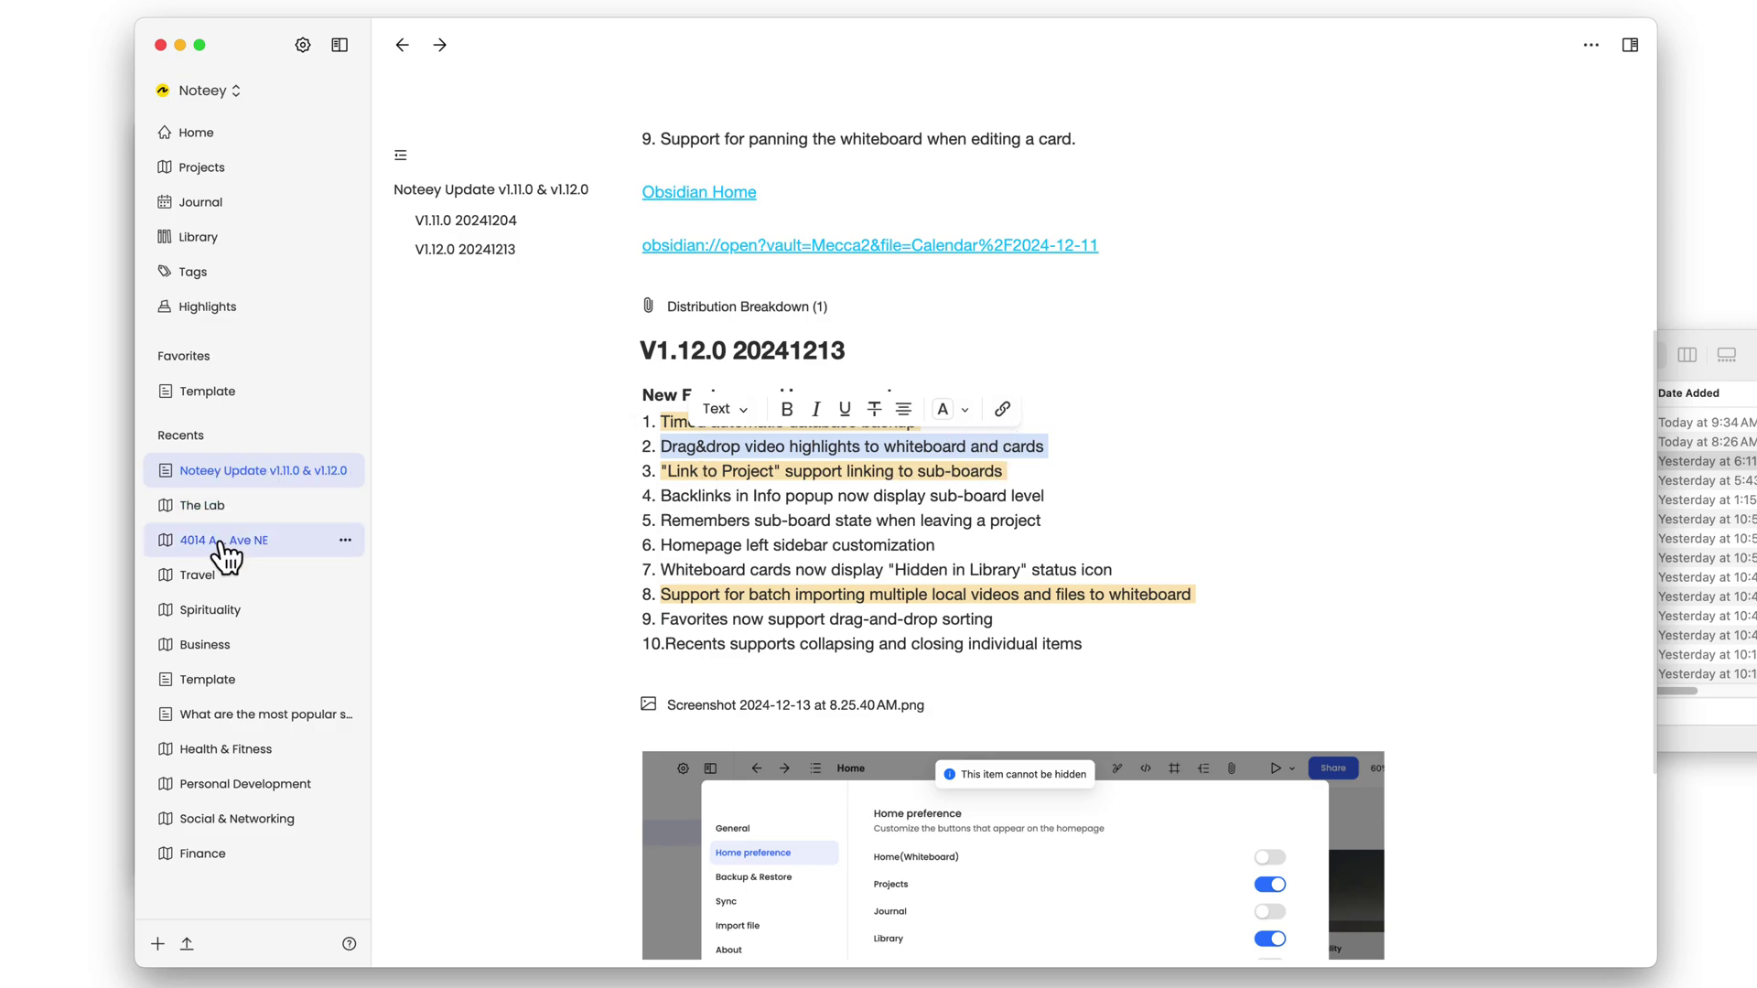
- Open The Lab project and bring up the highlight window for the phone screen recording on Board 2
left_click(211, 506)
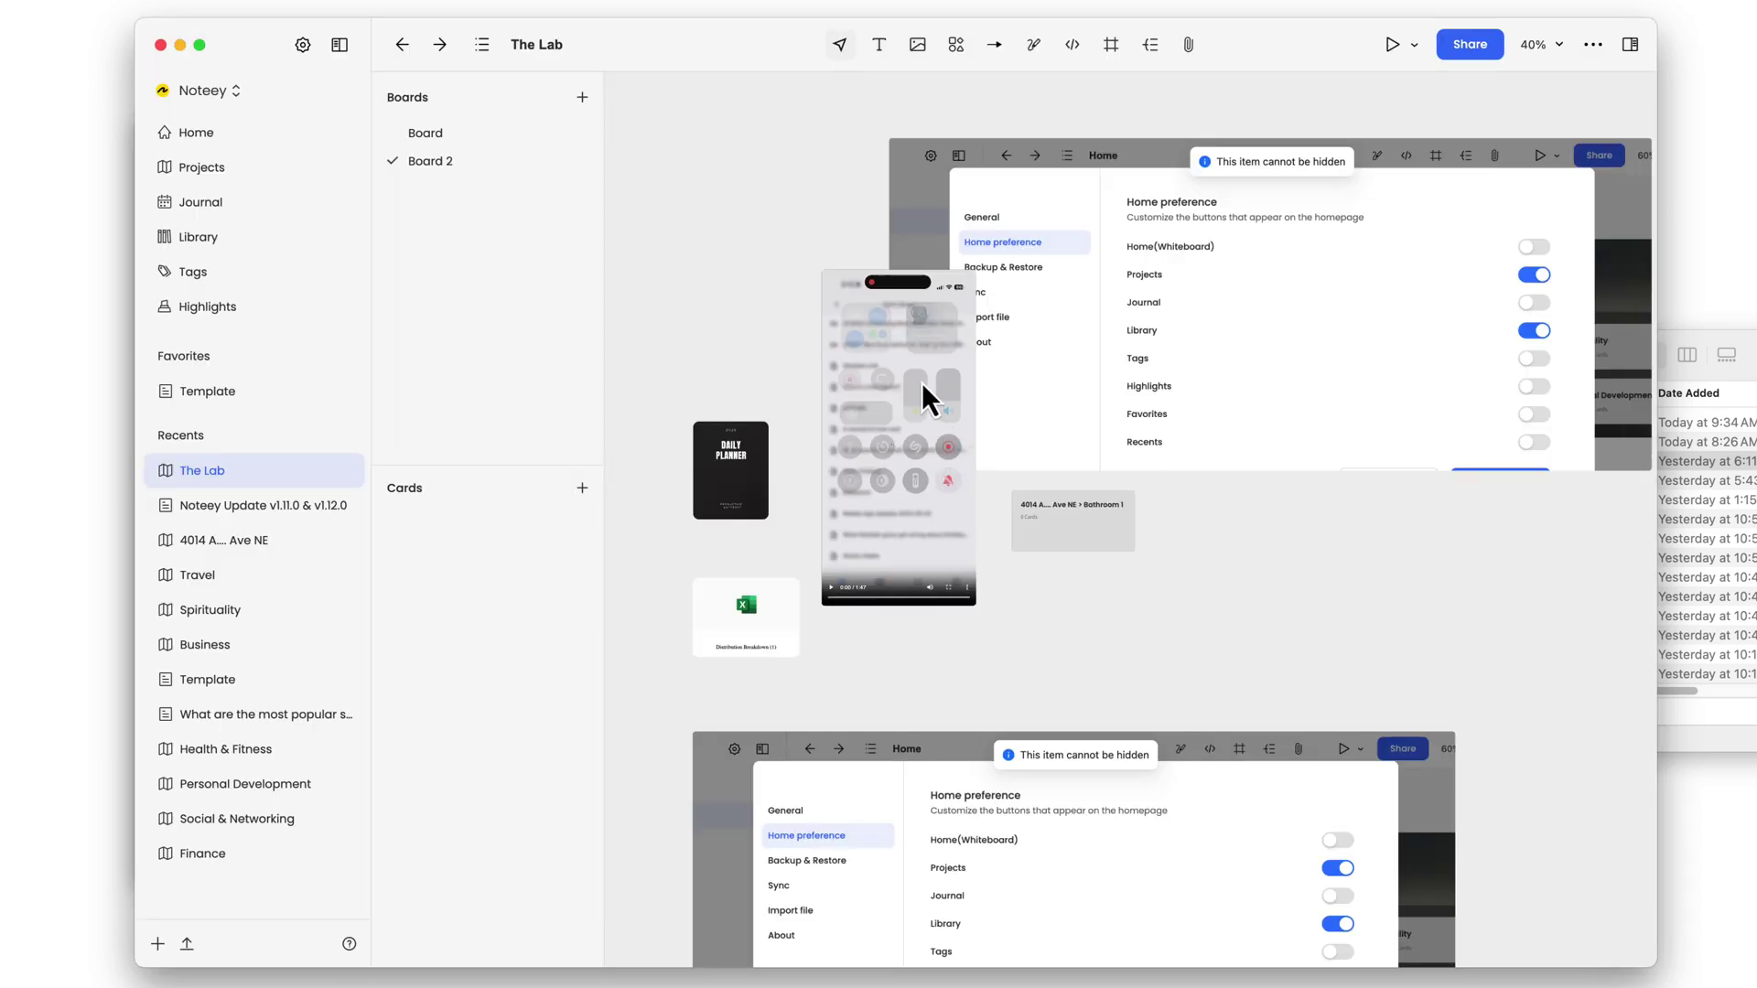
mouse_move(961, 376)
left_click(850, 242)
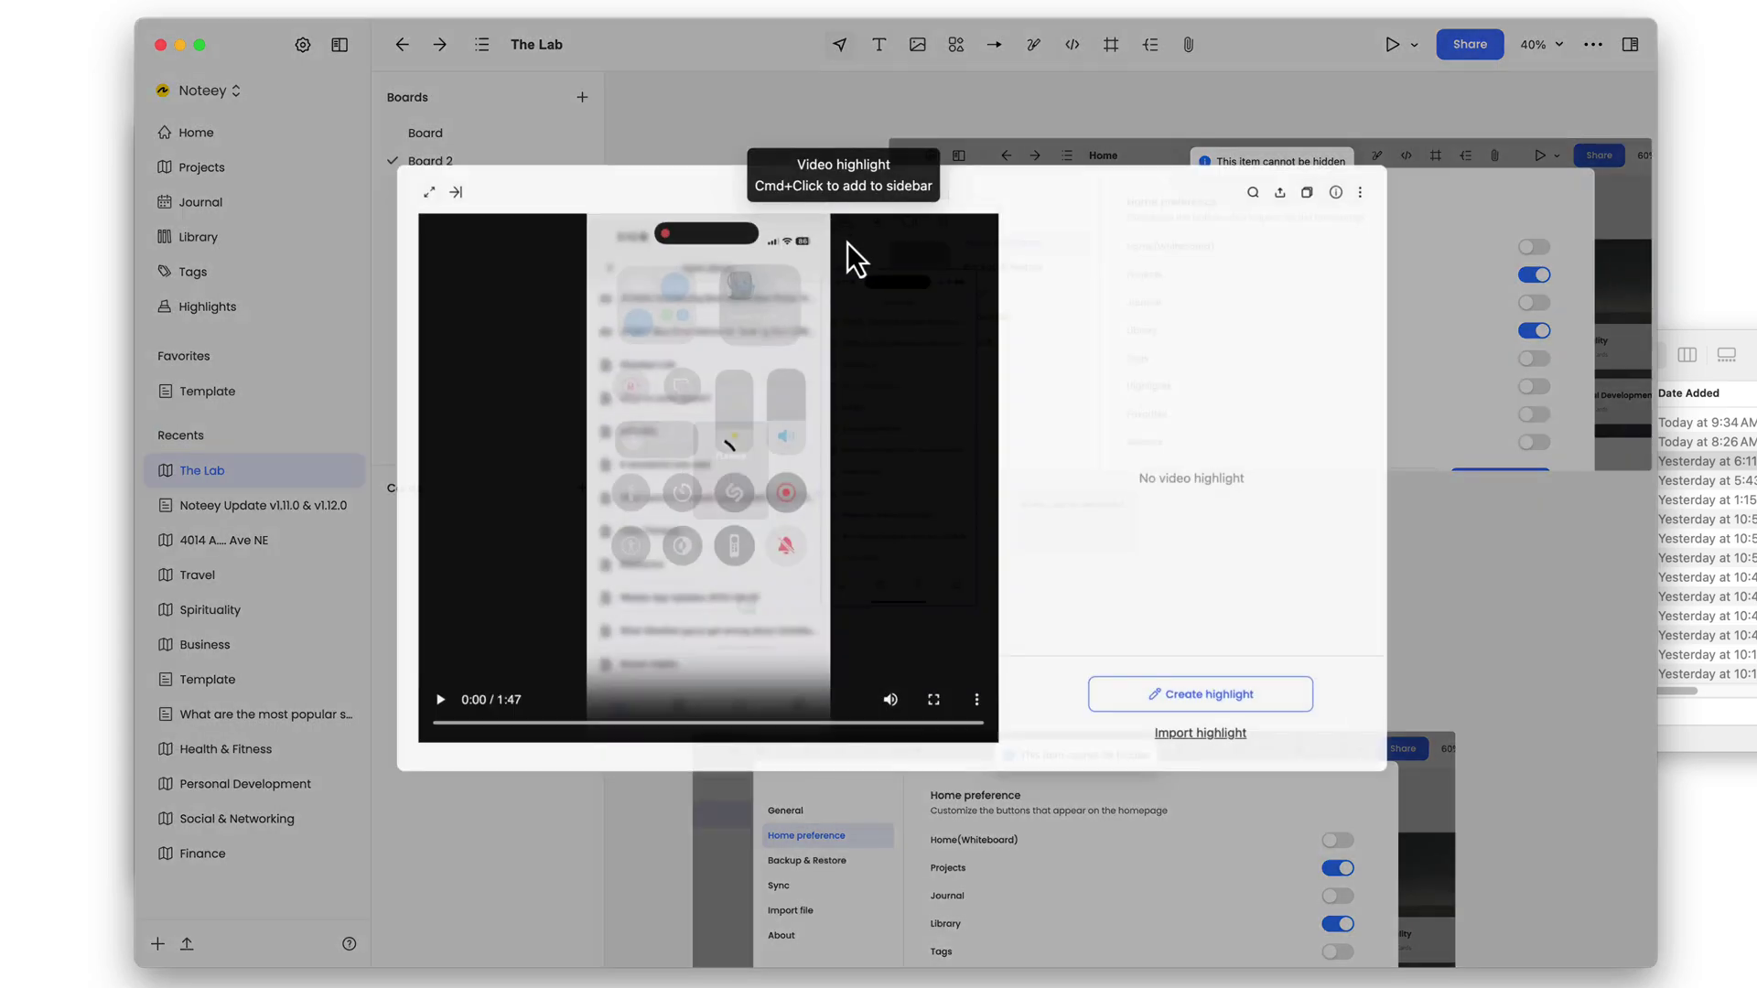
- Create a video highlight at 00:00:07 with the title asdfasdf and the text asdfasdf
left_click(451, 761)
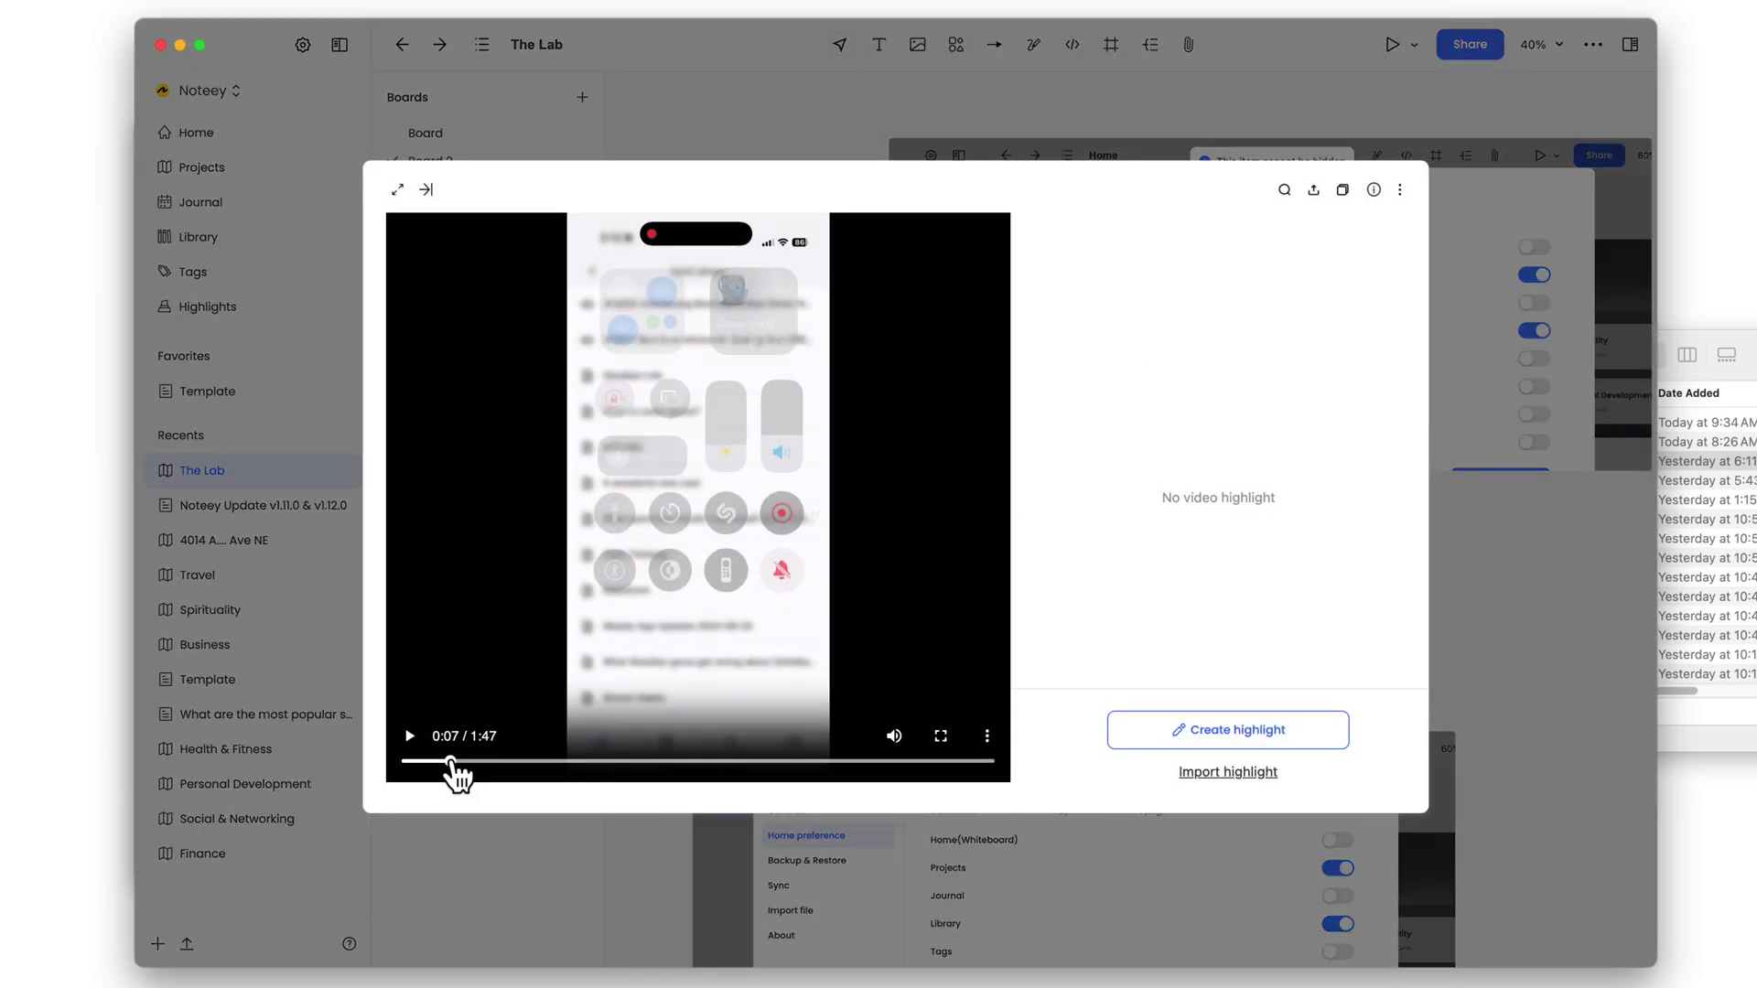
left_click(1194, 737)
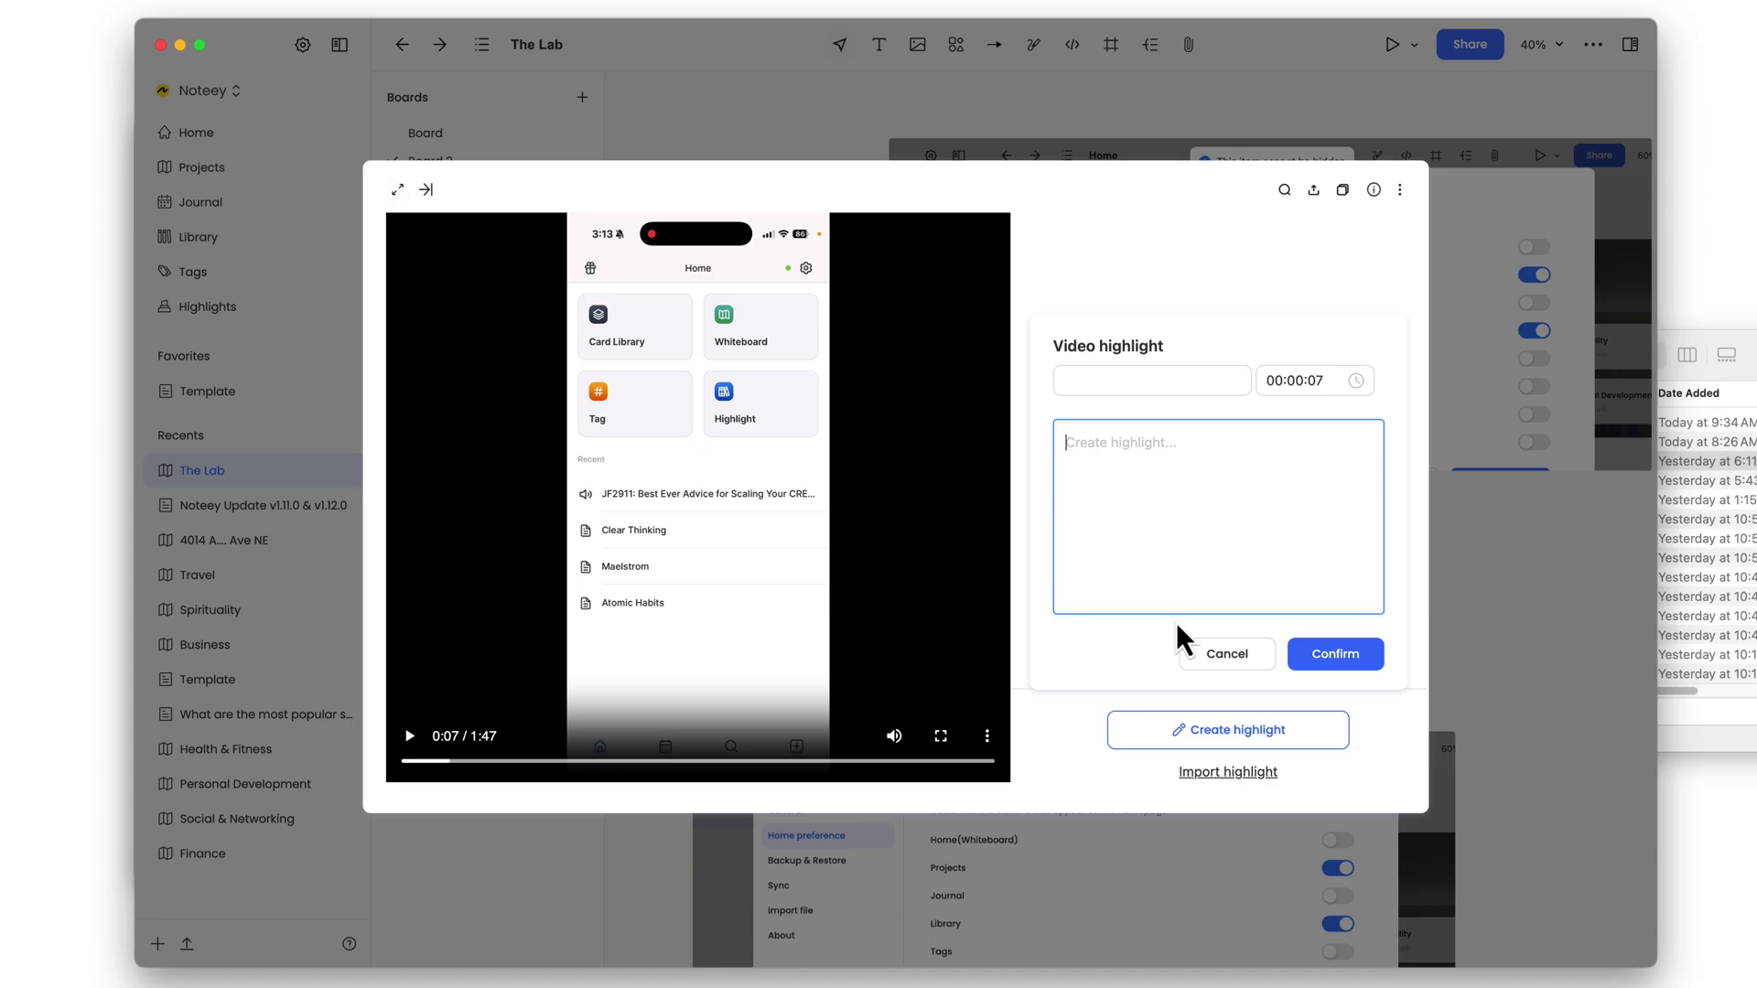
left_click(1079, 388)
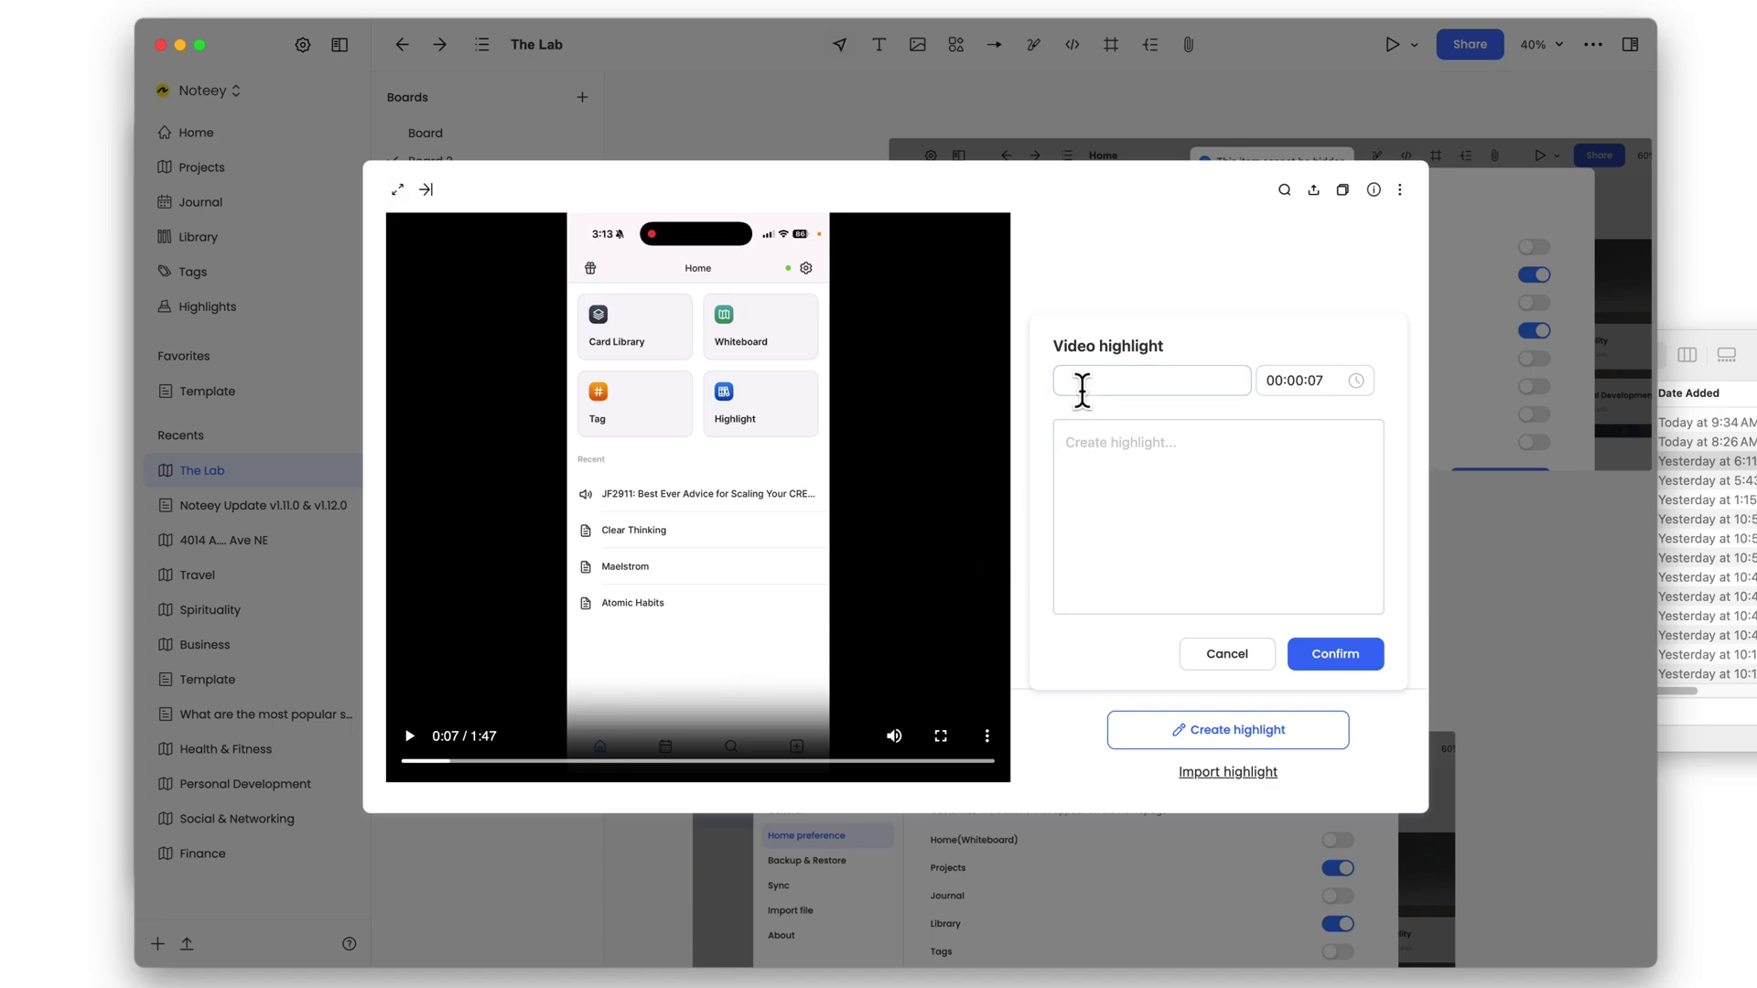
type("asdfasdf")
left_click(1093, 499)
type("asdfasdf")
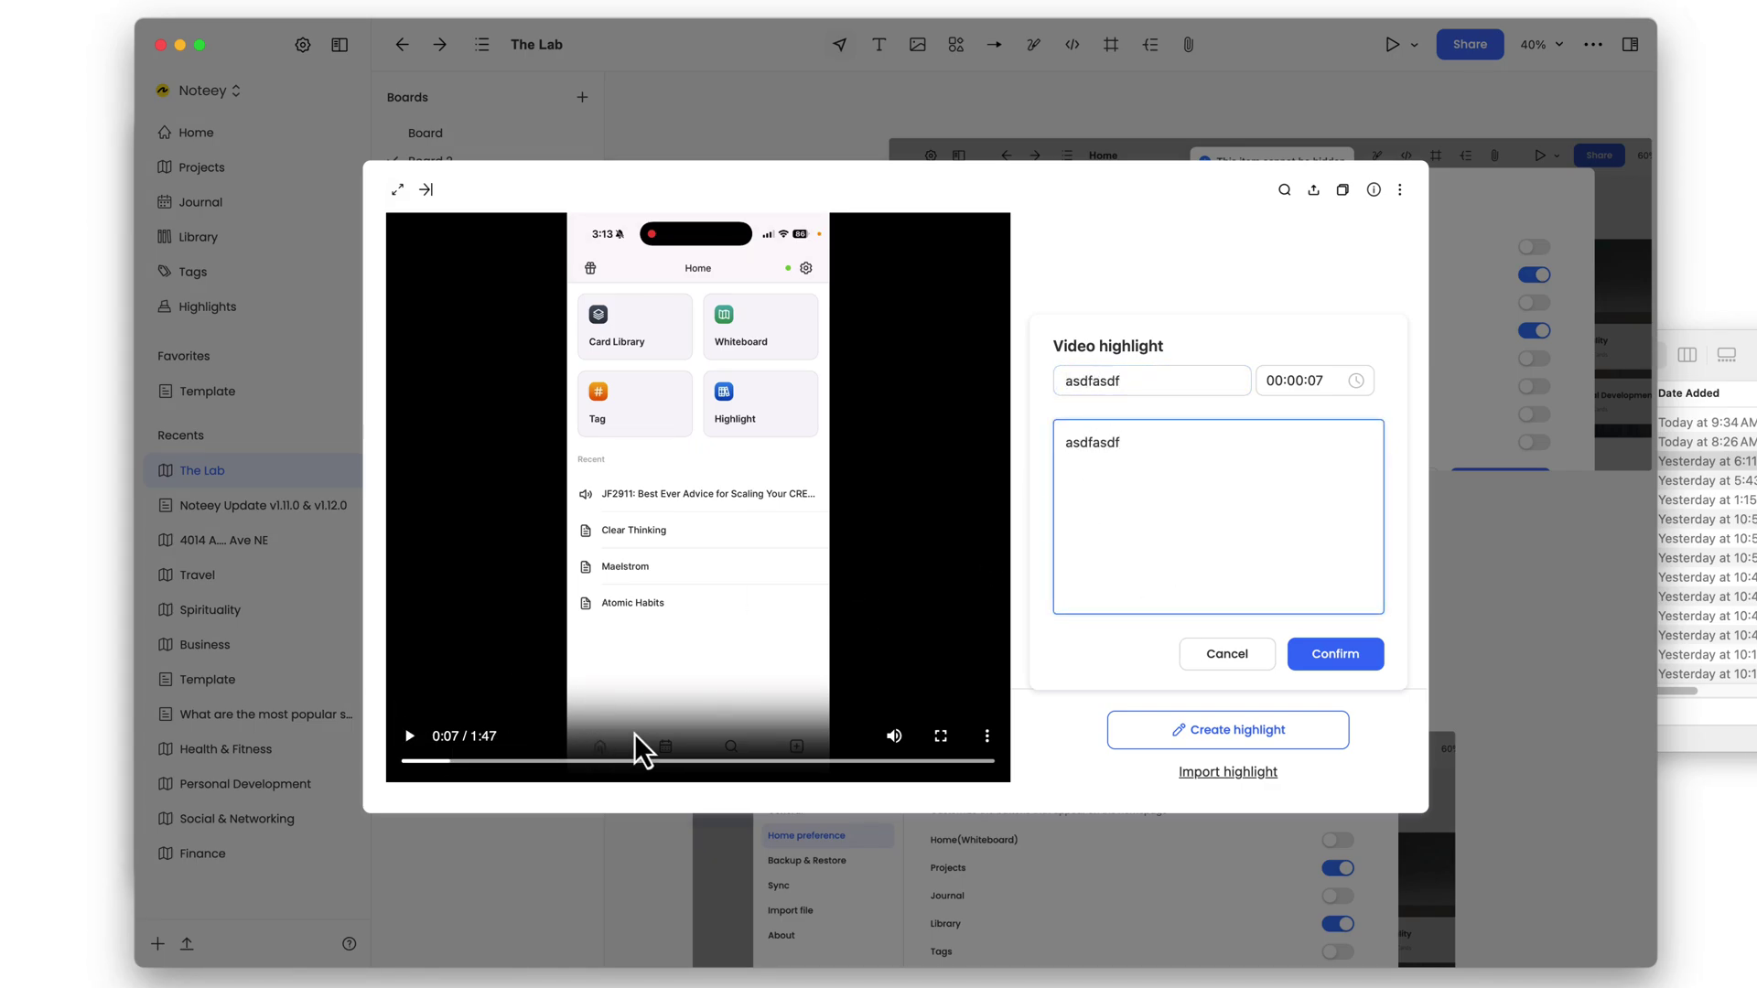
left_click(1327, 656)
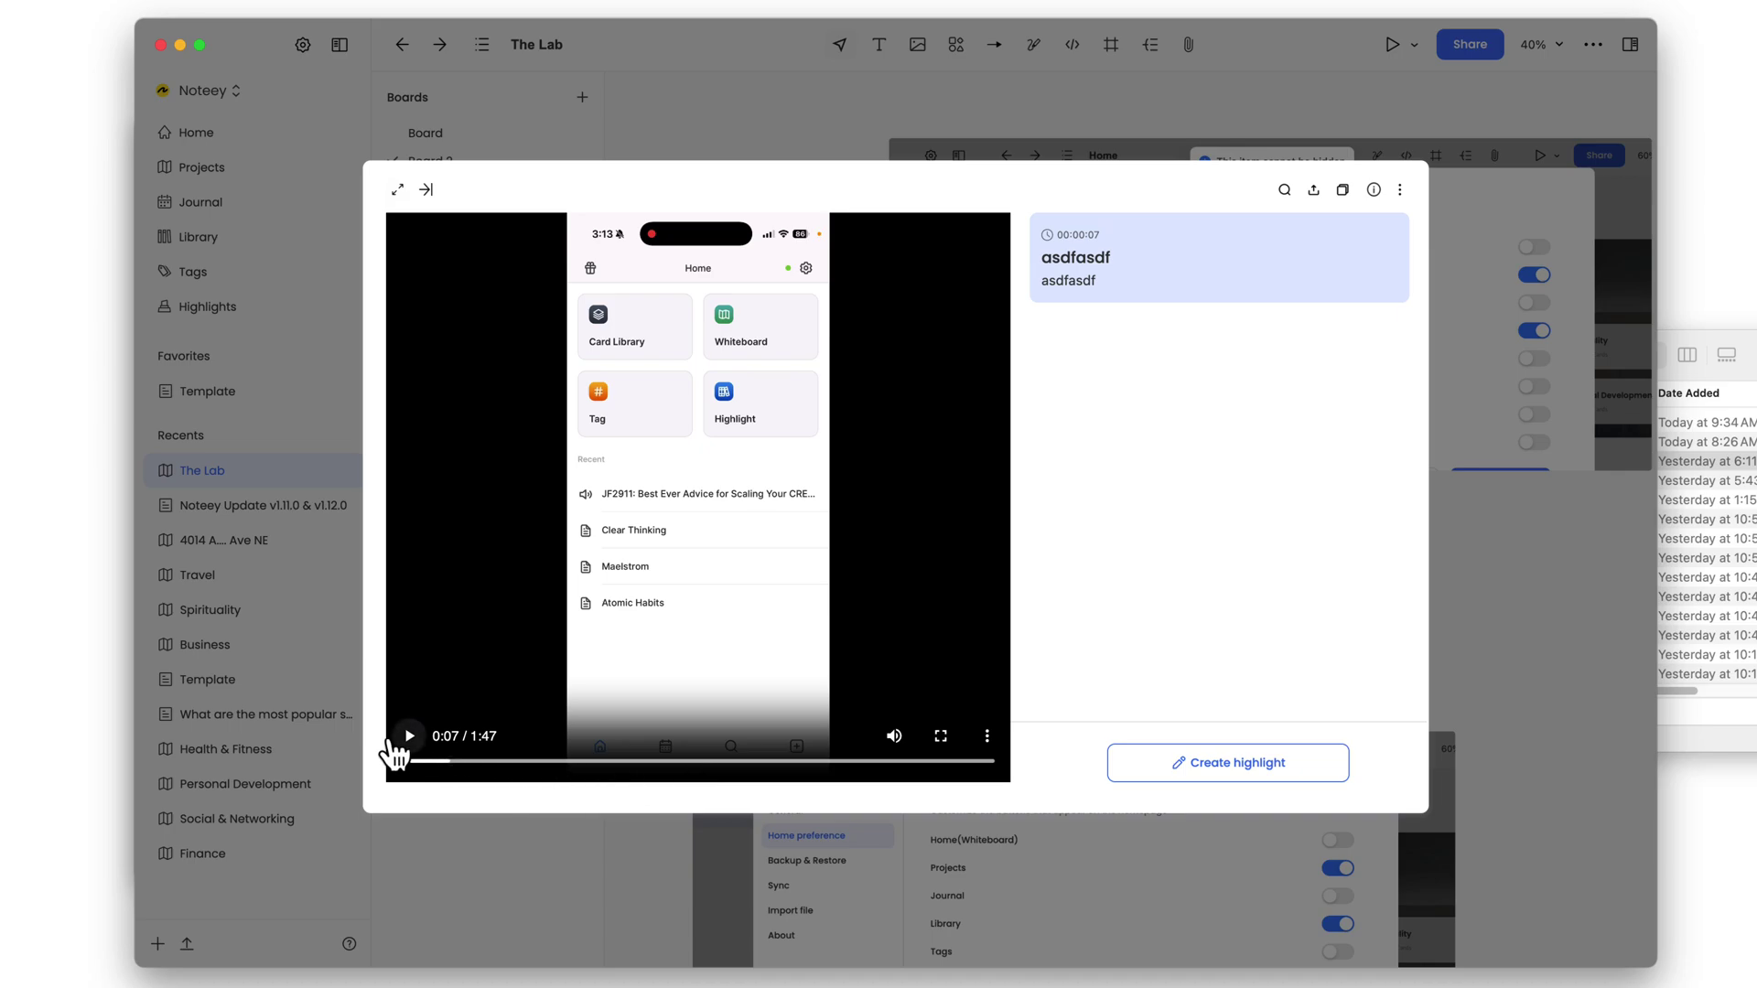
- Add a second video highlight at 00:01:10 titled rwtwert with the text ertwertwertw
left_click(410, 738)
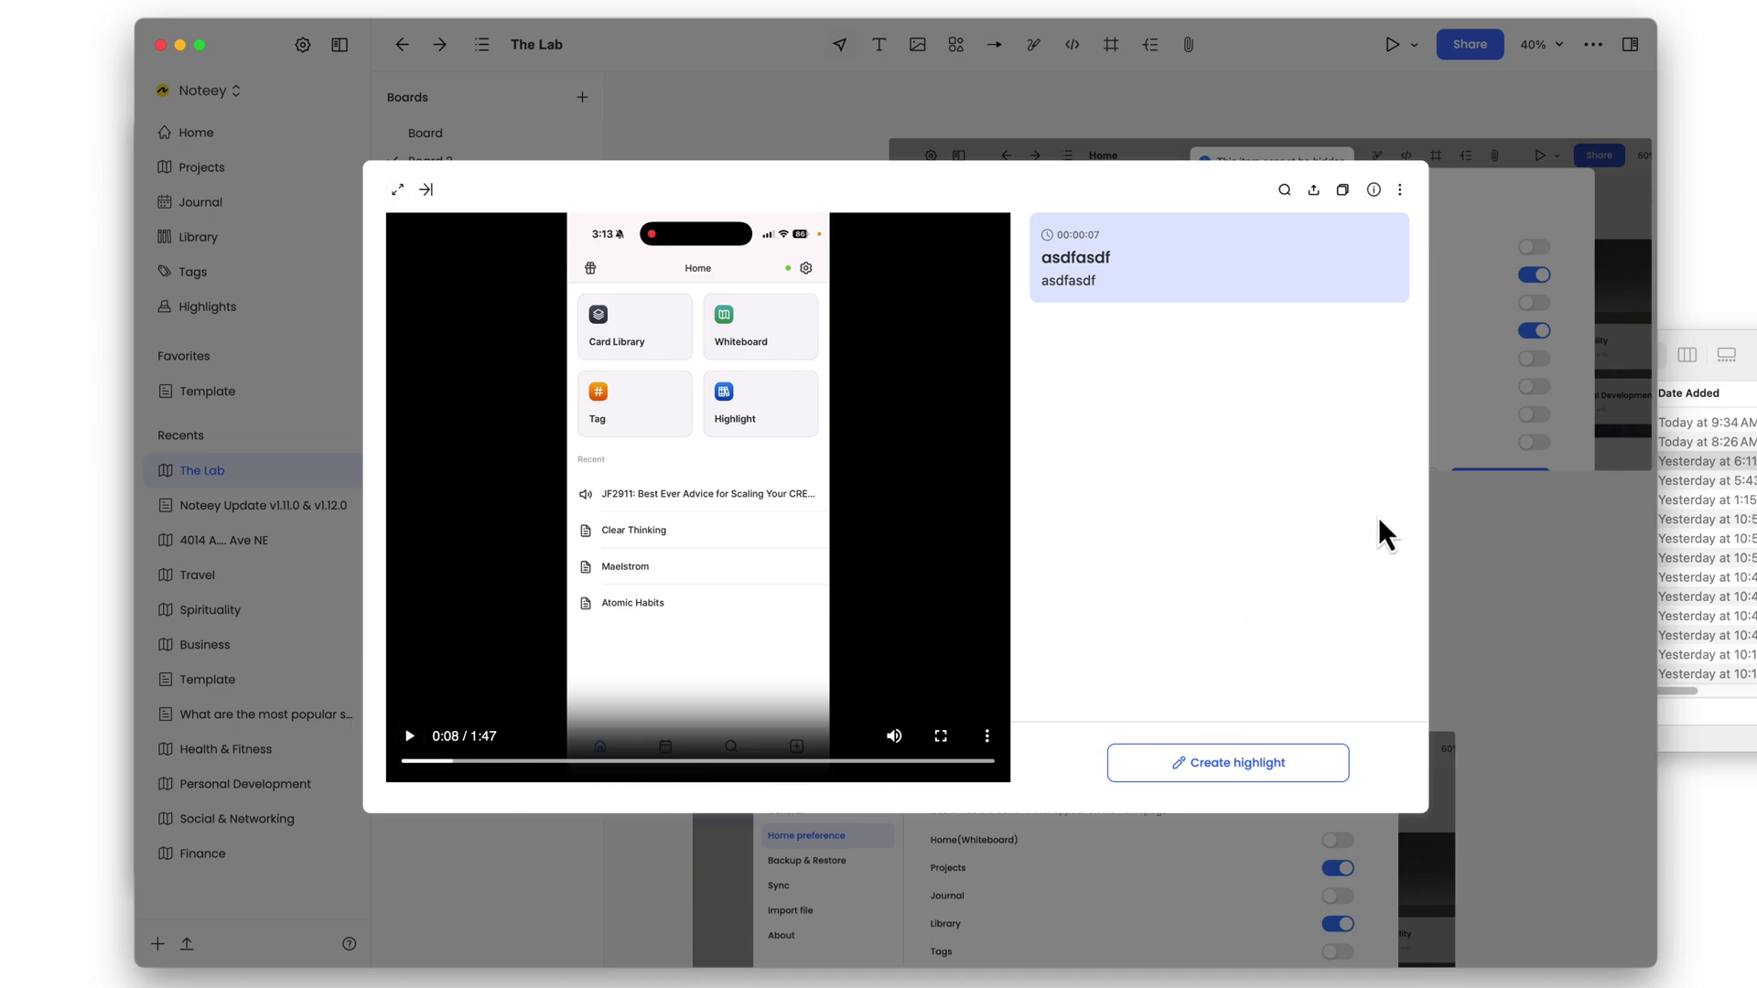
left_click(788, 762)
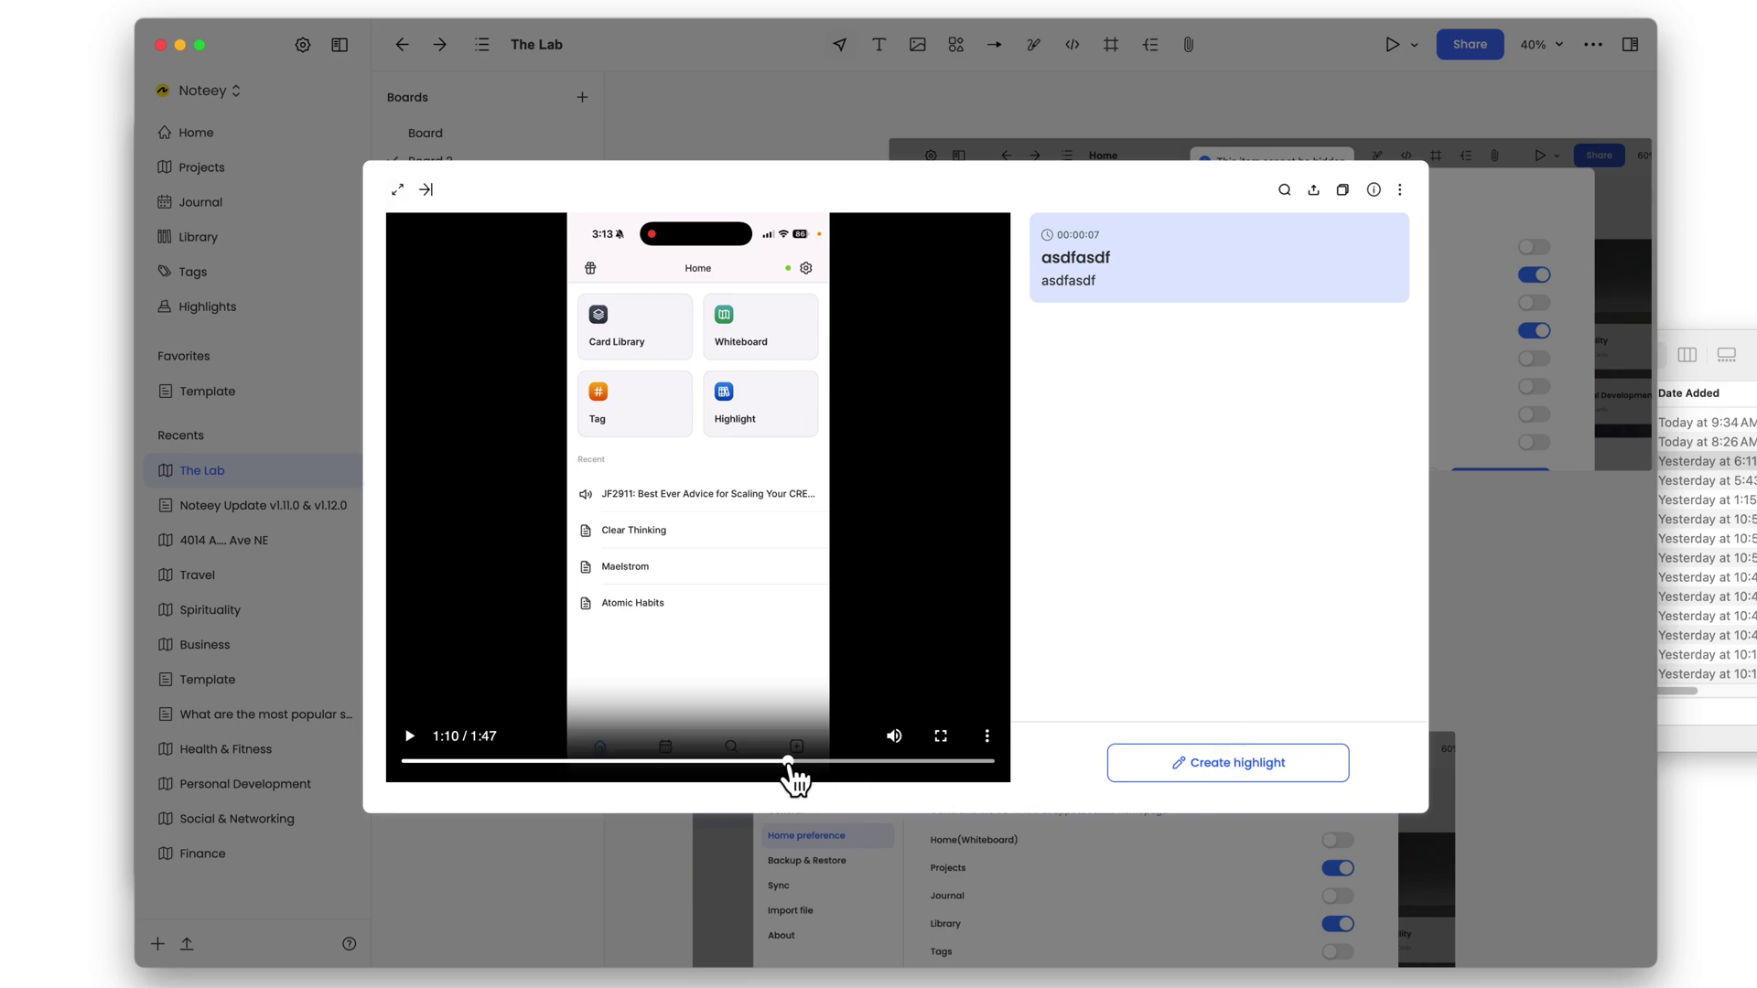
left_click(1205, 773)
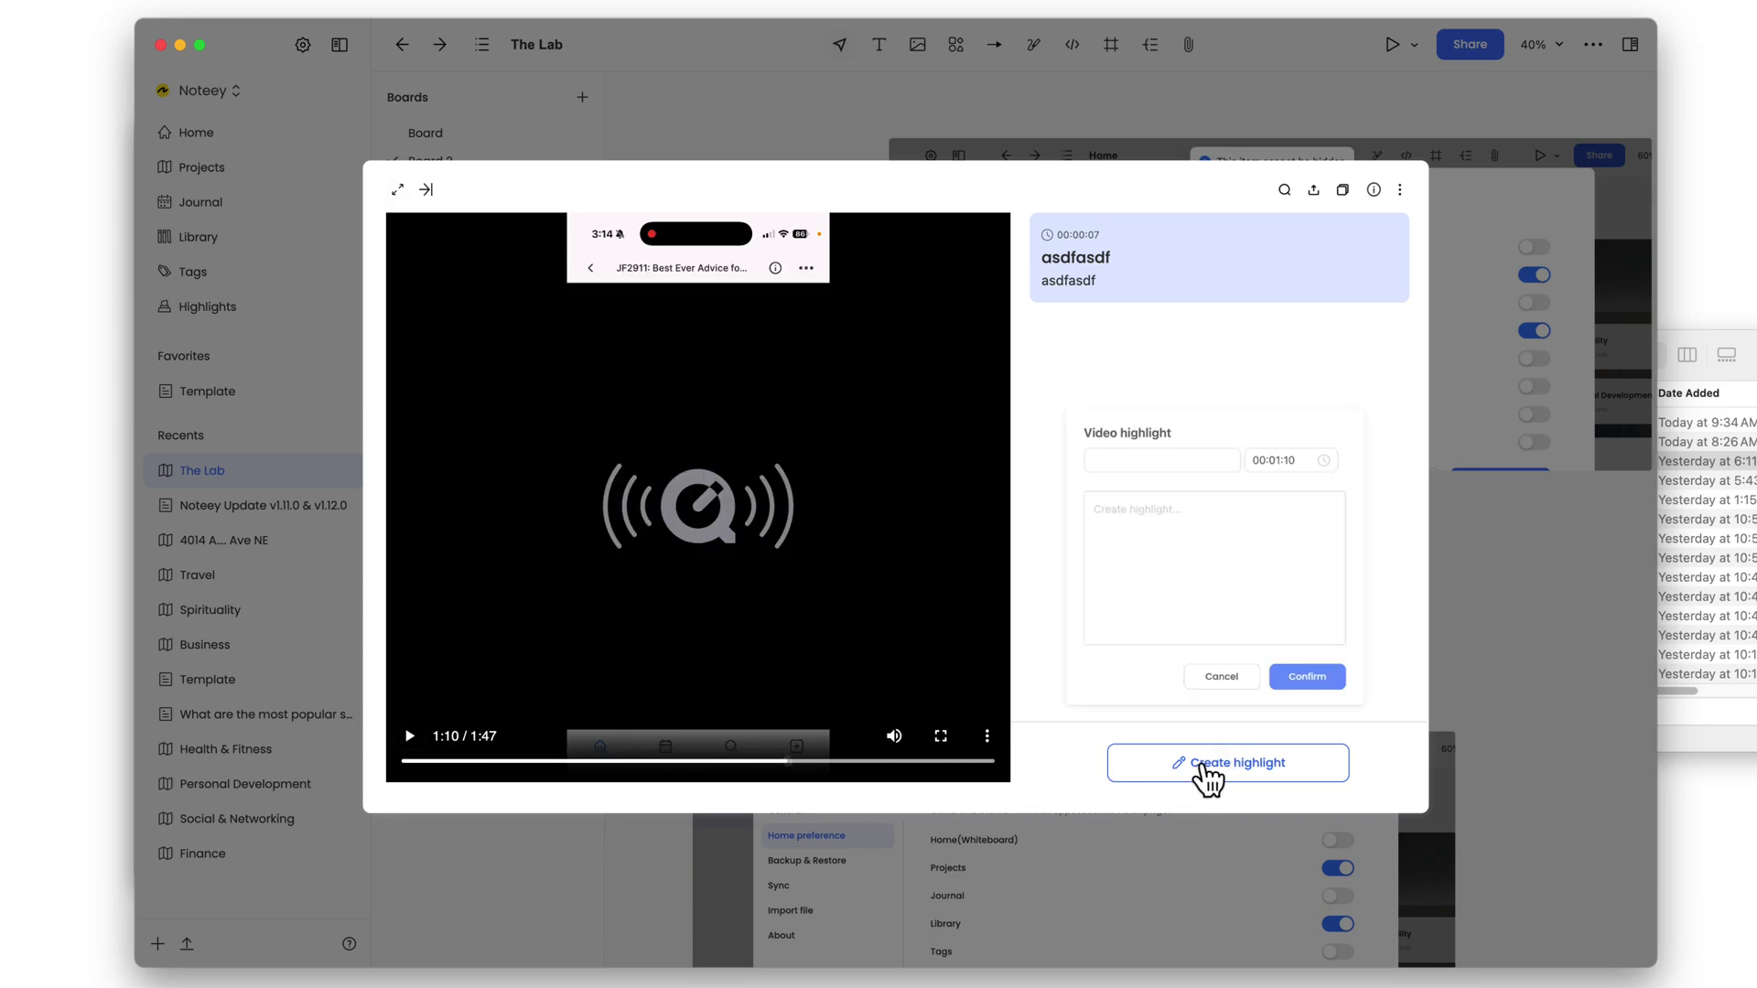
left_click(1122, 384)
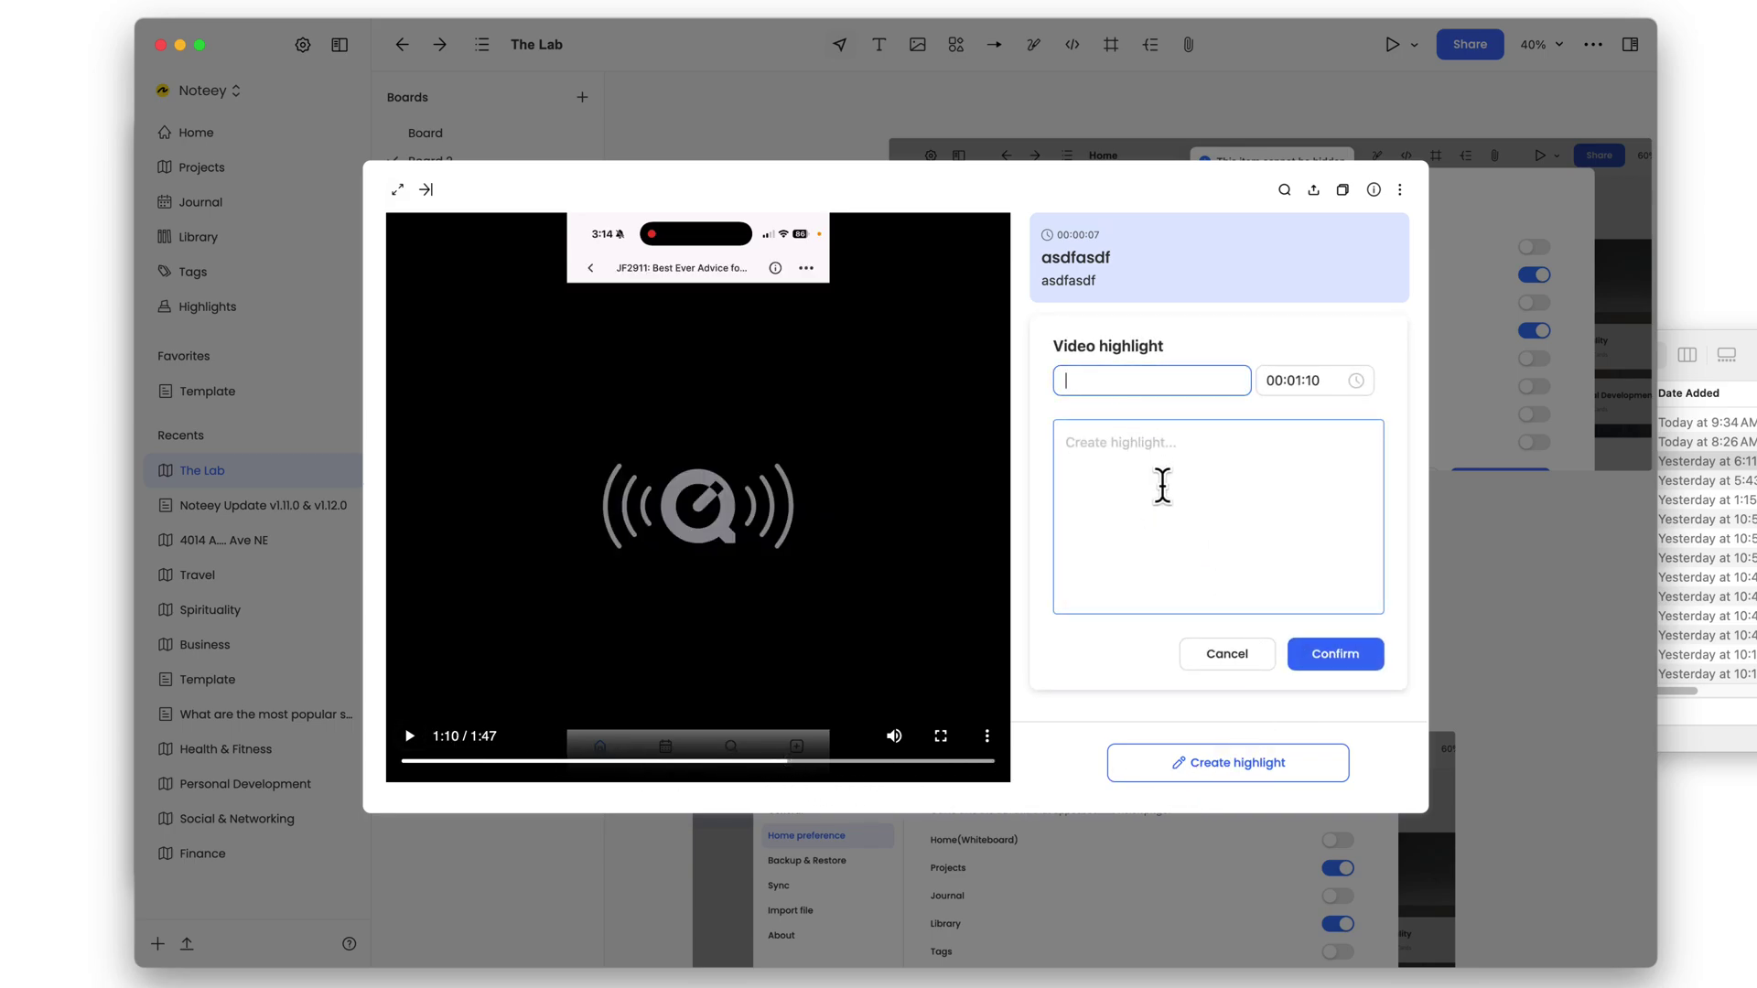
type("rwtwert")
left_click(1168, 513)
type("ertwertwertw")
left_click(1338, 662)
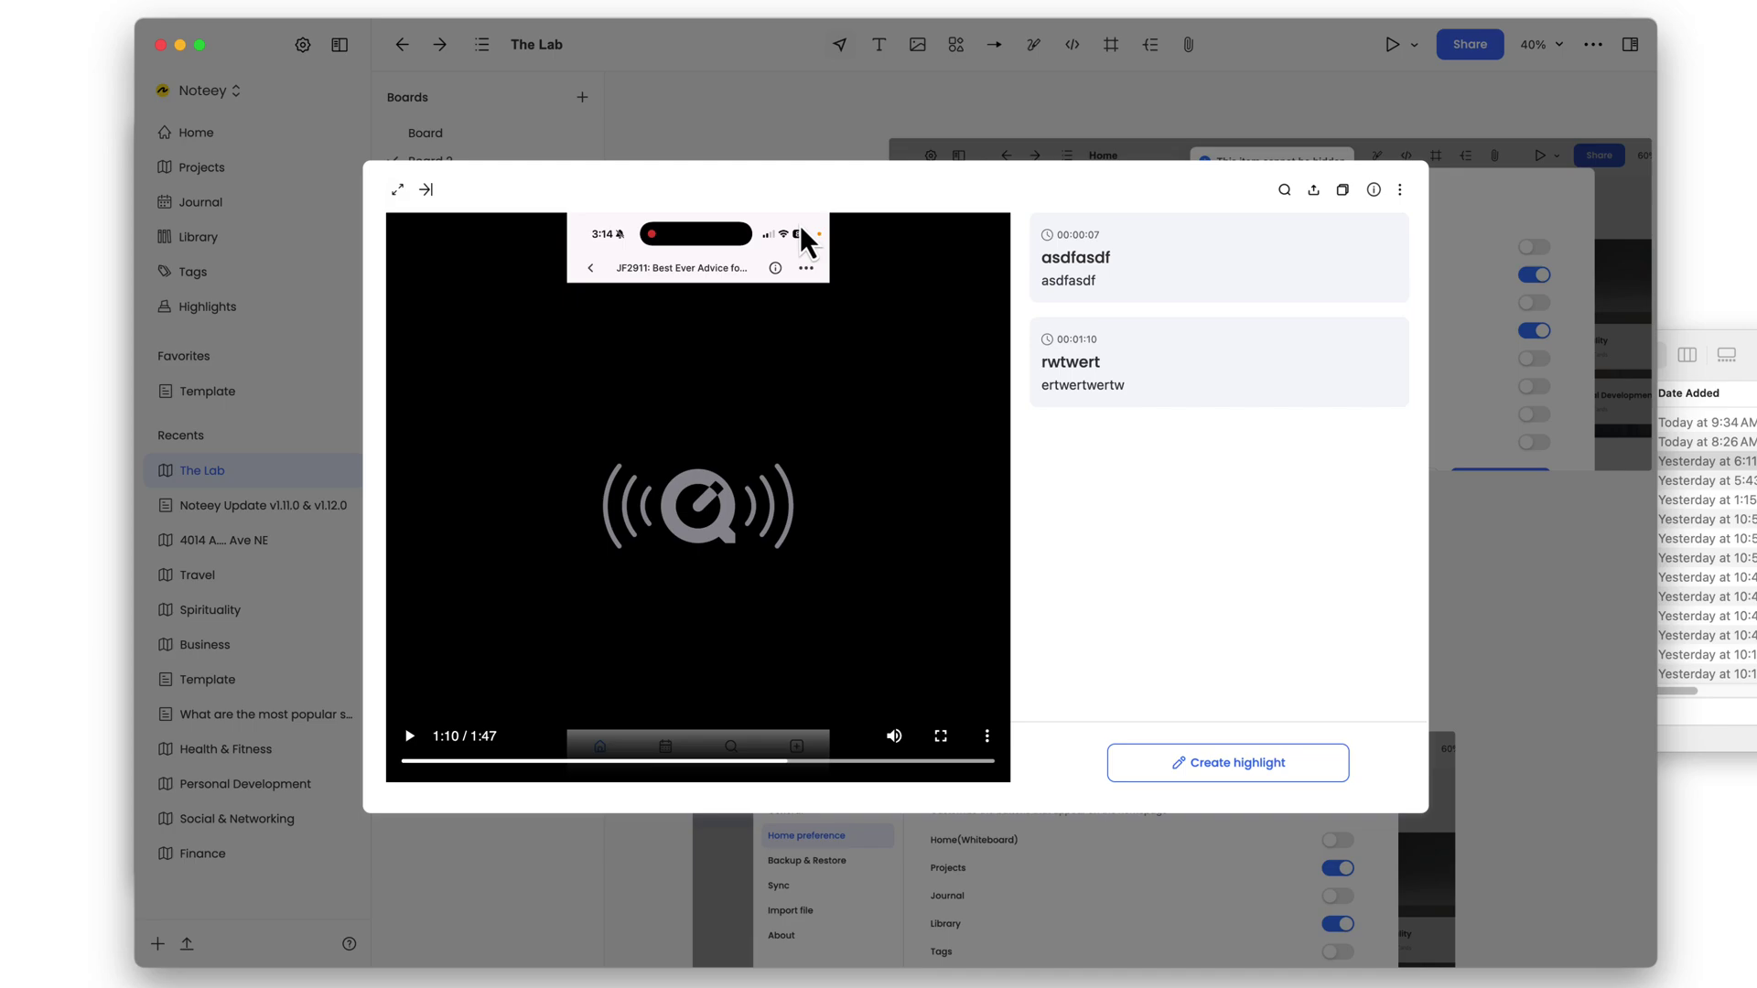
- Dock the video highlights beside the whiteboard, move the video above the Daily Planner, and place the rwtwert highlight below the Bathroom 1 card
left_click(426, 189)
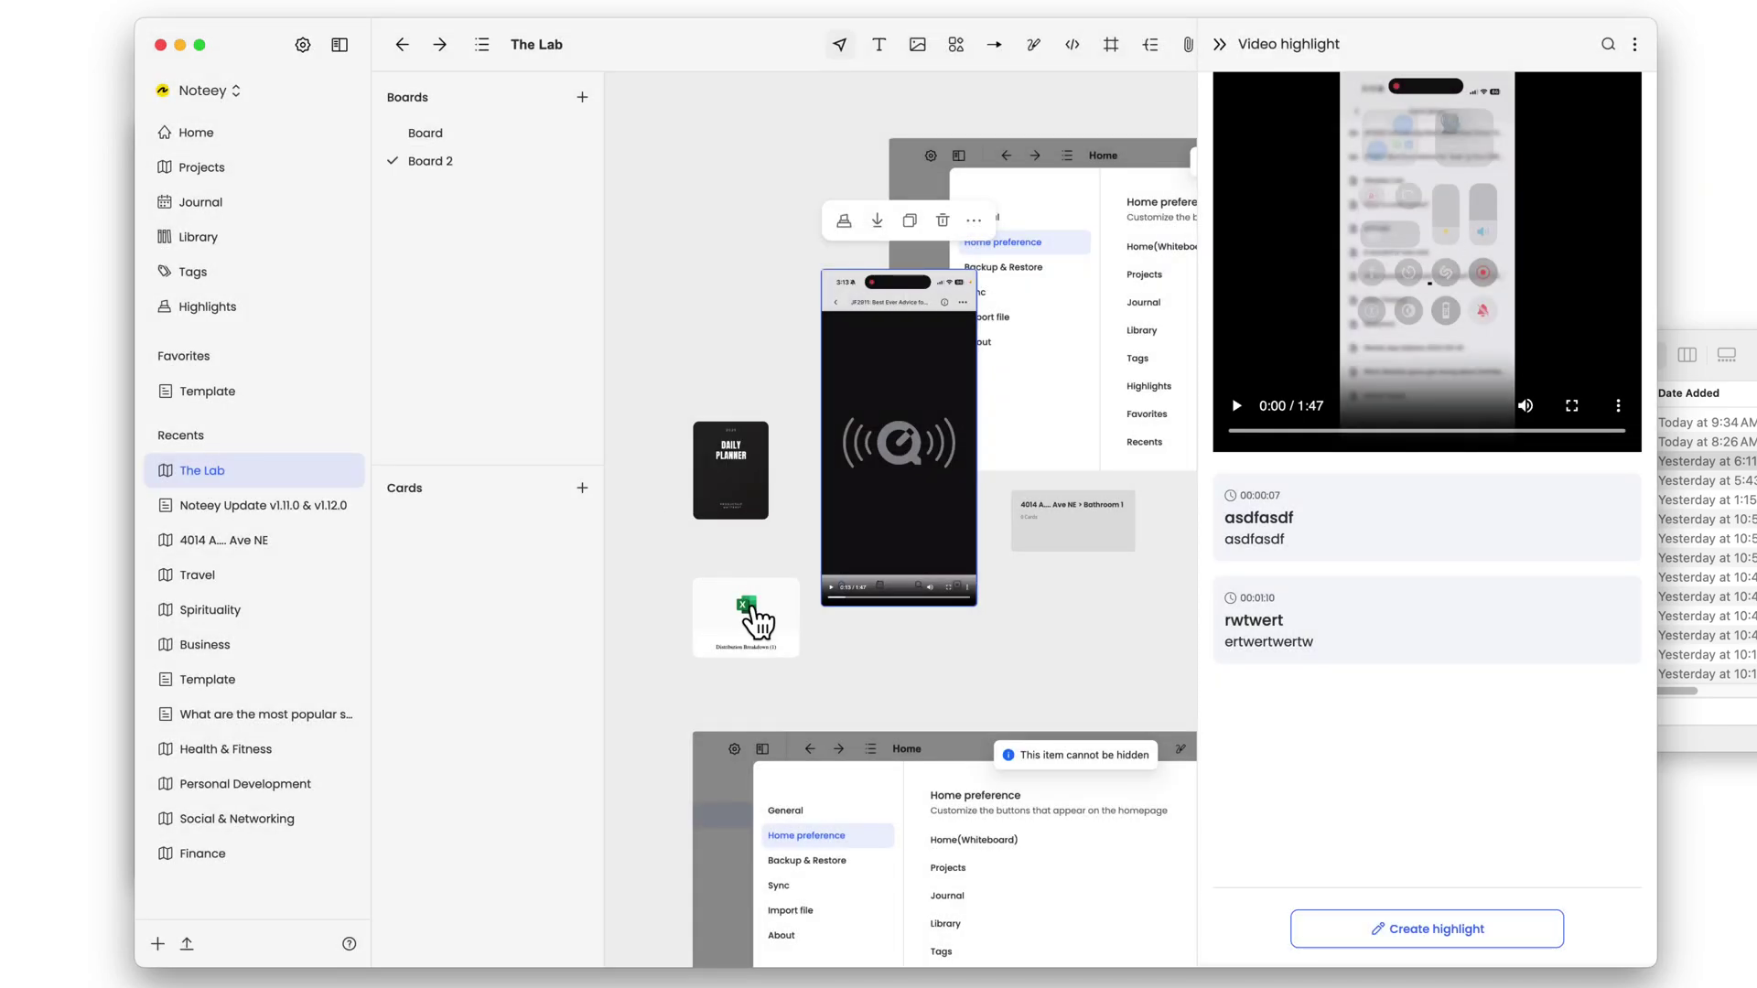
left_click_drag(862, 289, 709, 103)
left_click_drag(1252, 621, 1043, 646)
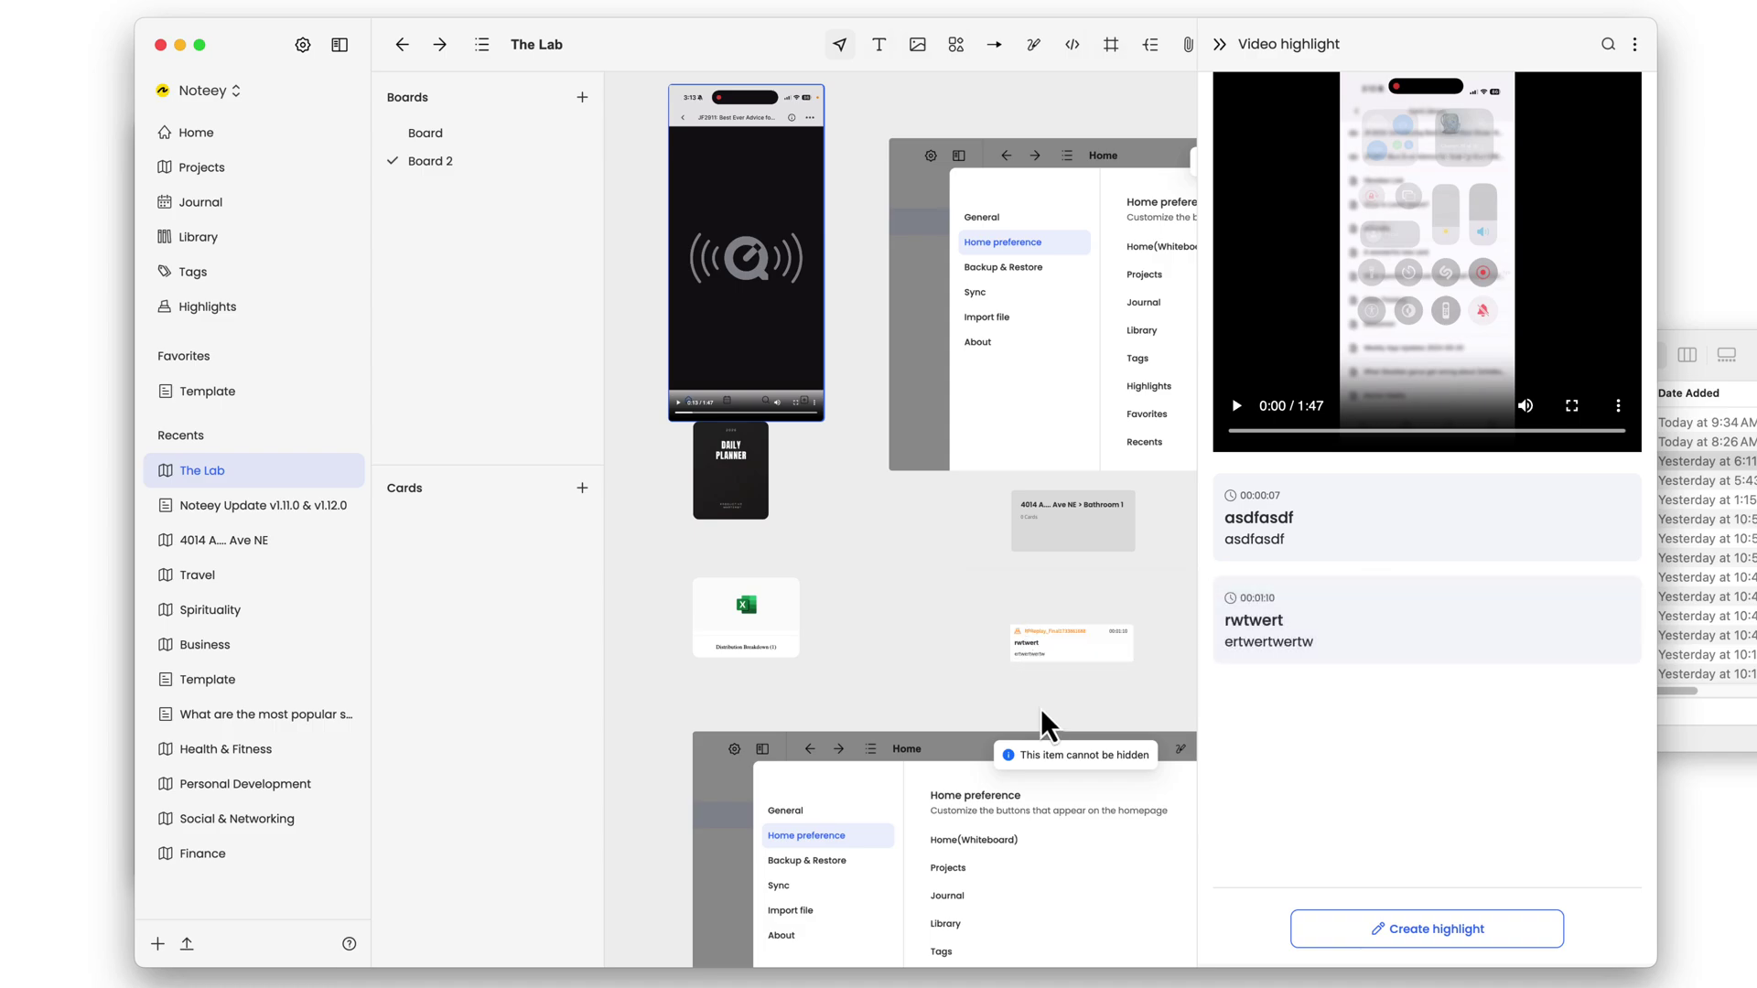
scroll(1063, 643, "down", 1)
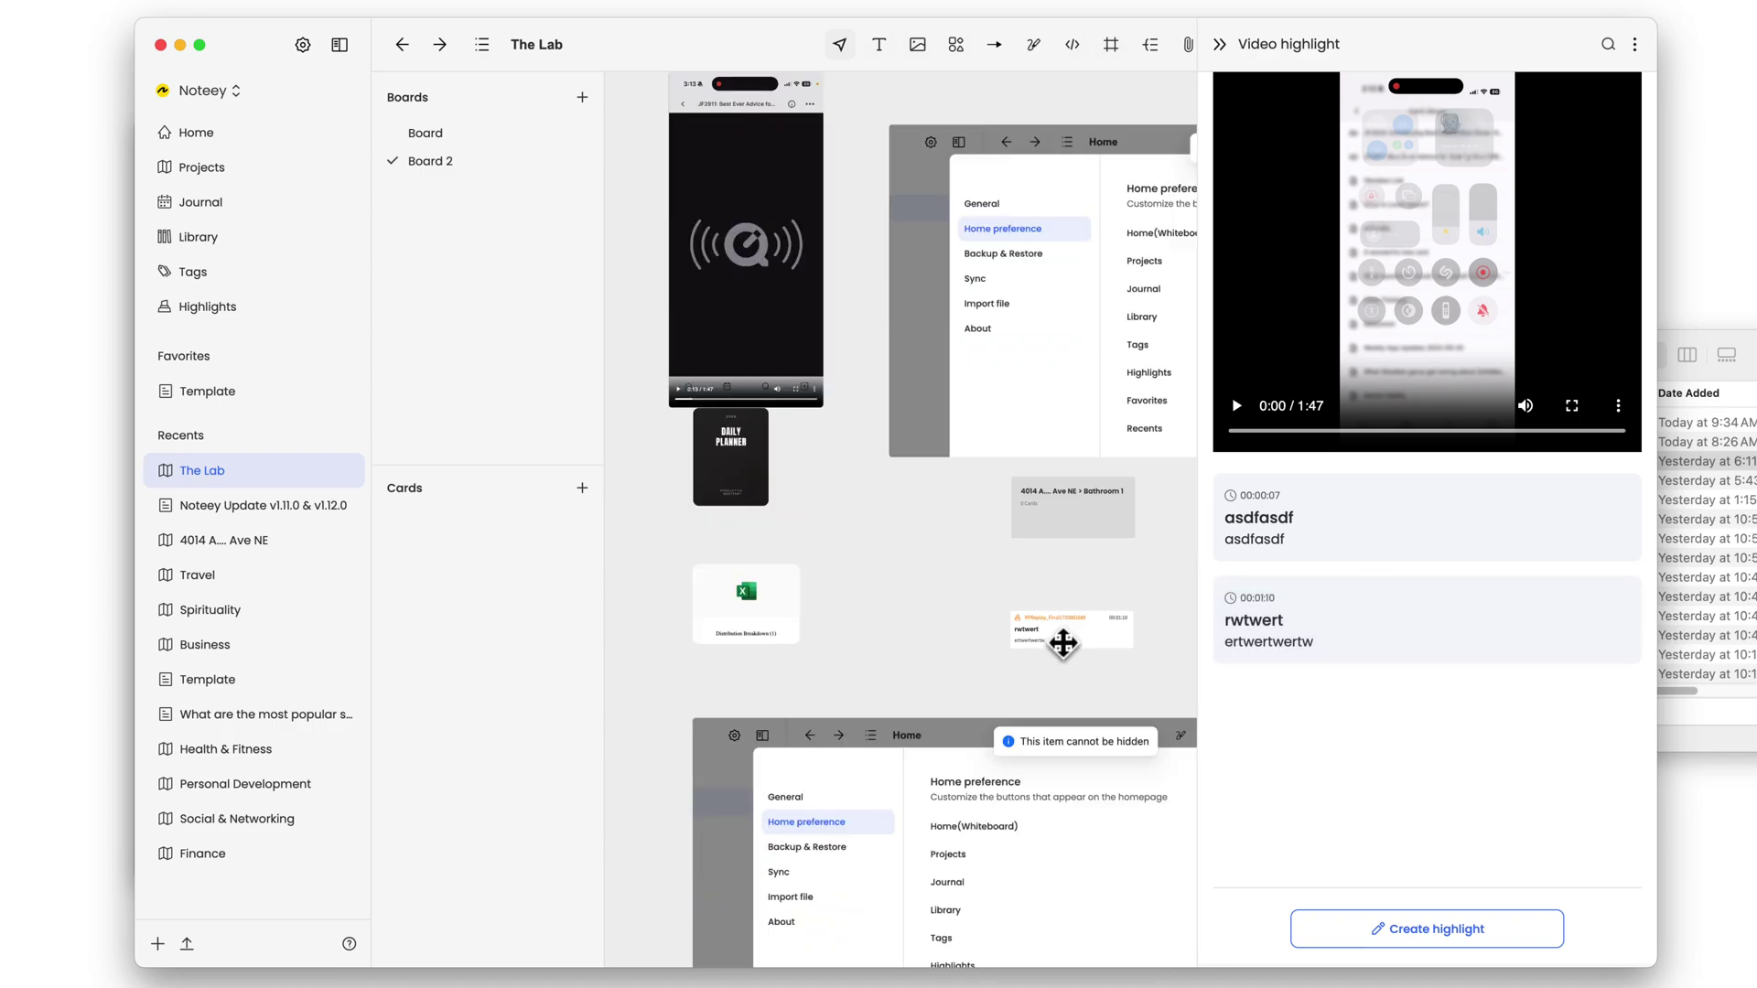
scroll(1062, 644, "up", 8)
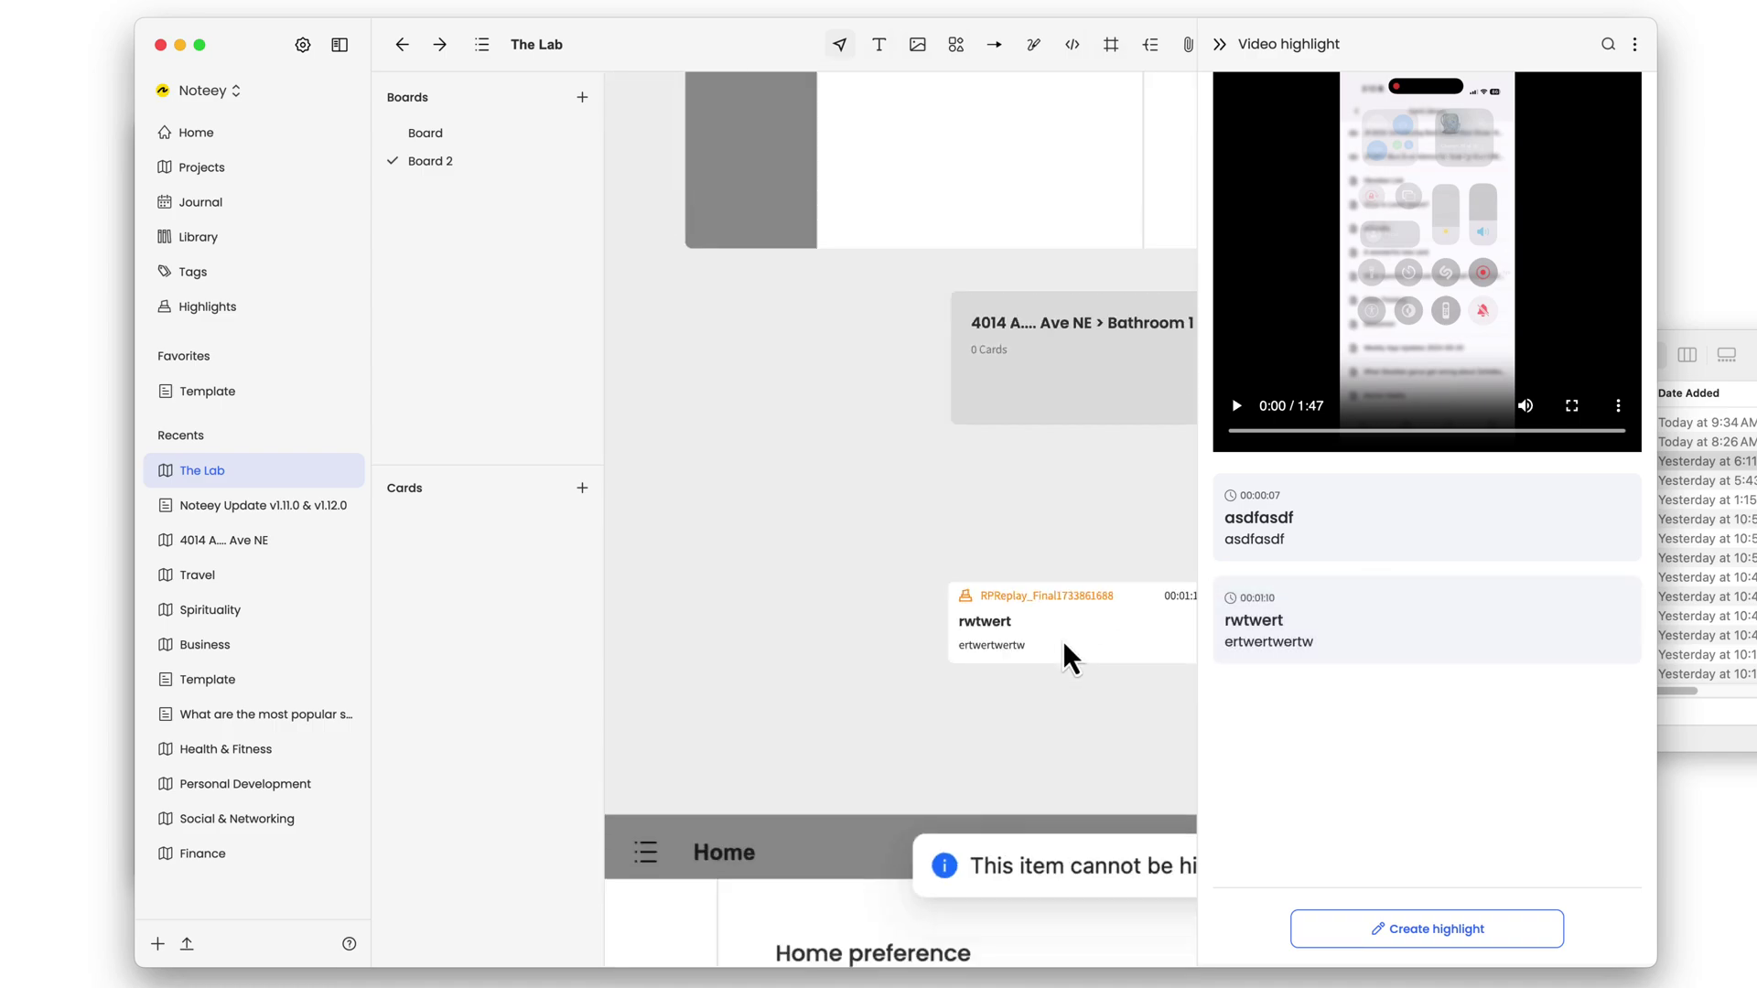
scroll(1063, 641, "down", 5)
scroll(1061, 640, "up", 3)
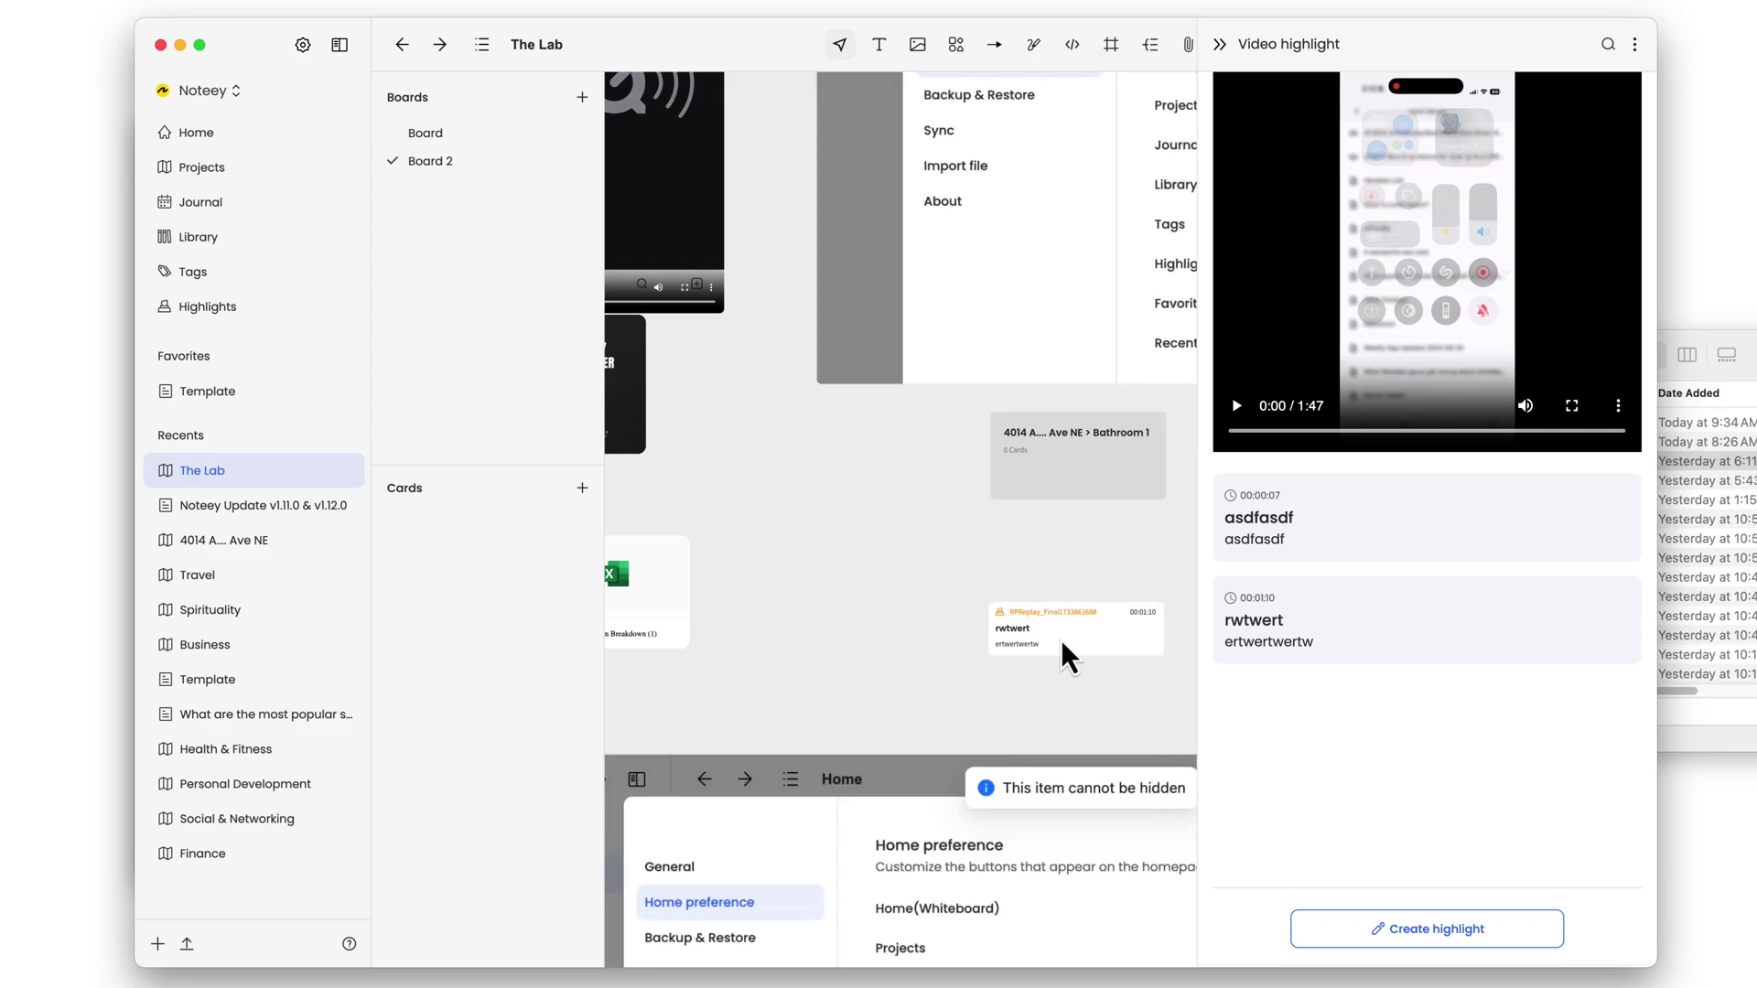
- Create a new whiteboard card beside the rwtwert highlight, titled dghjfghjd with the text fghjfghjfghj, editing it in the side view
double_click(866, 589)
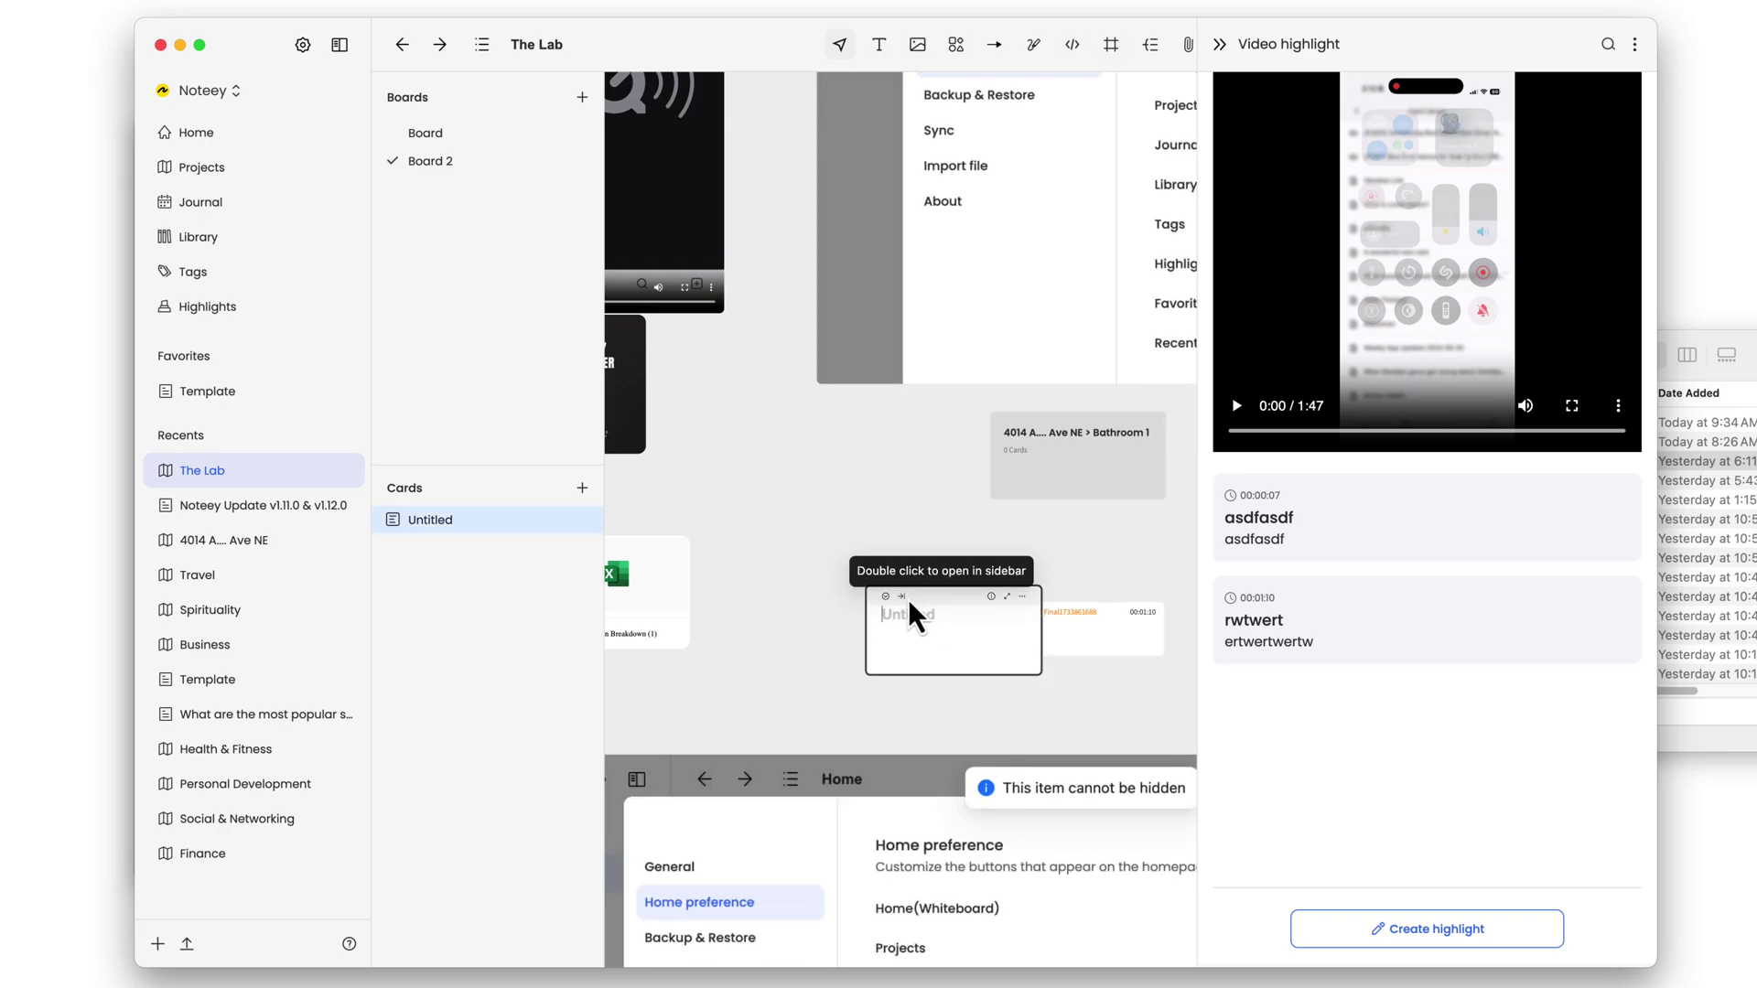
double_click(923, 645)
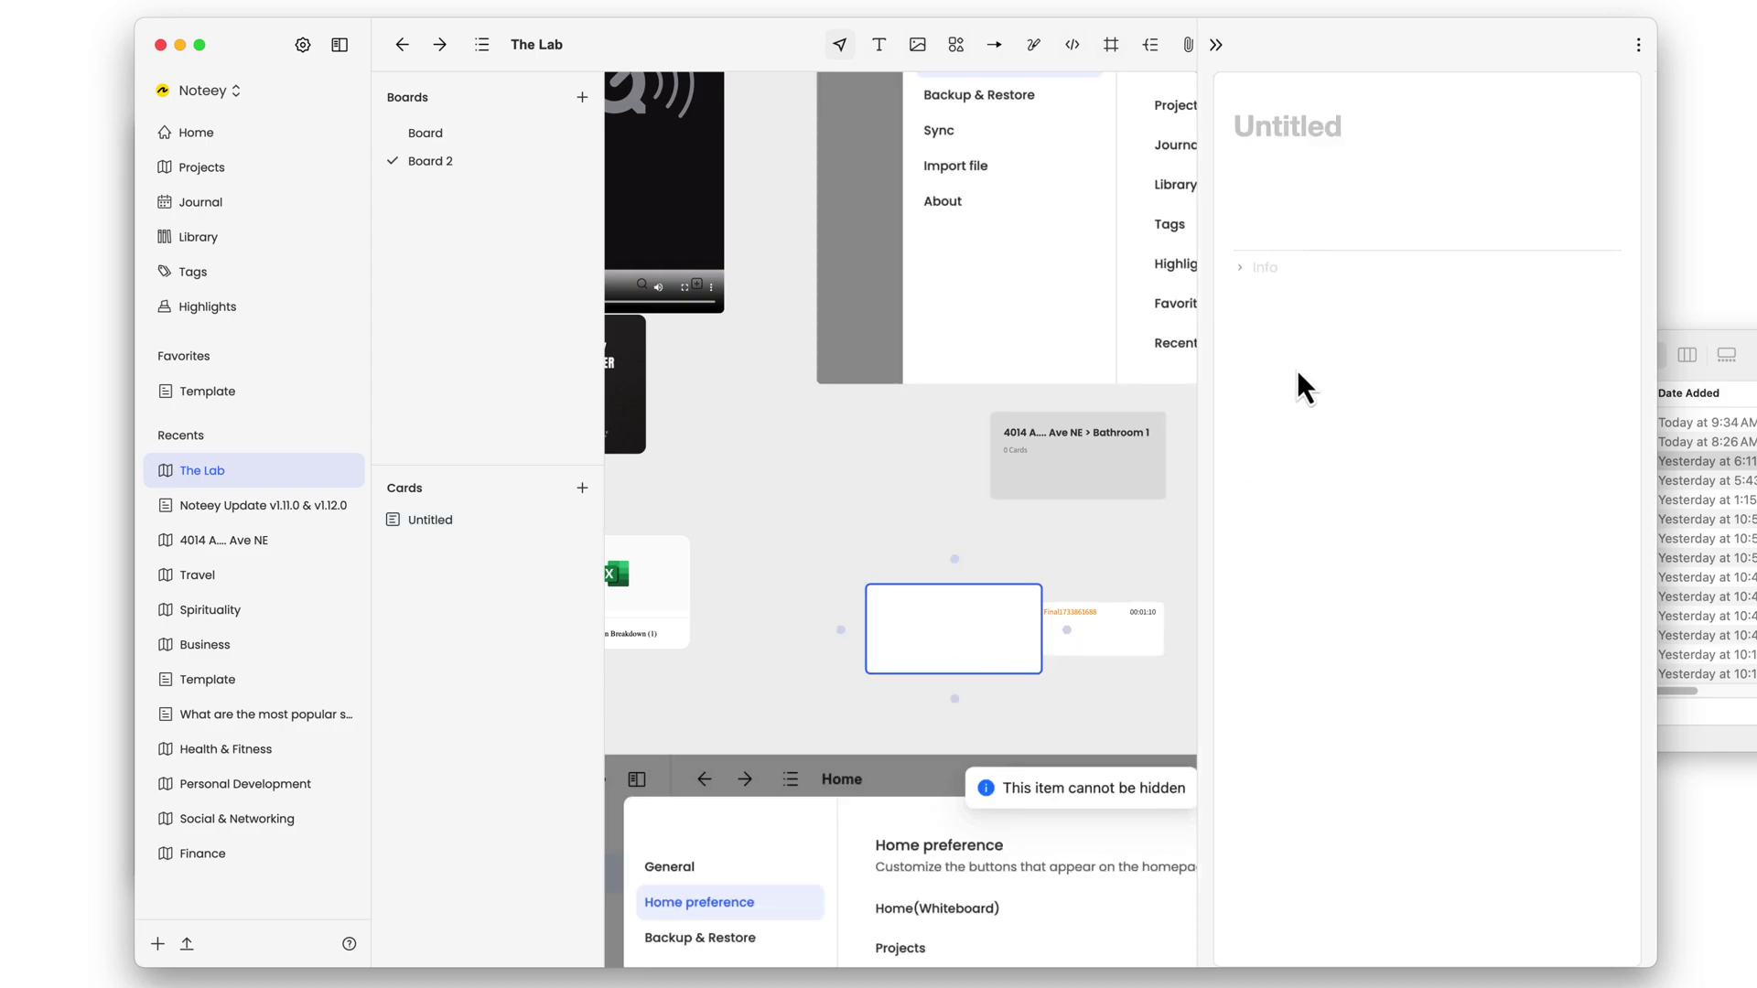
type("dghjfghjd")
left_click(1314, 204)
type("fghjfghjfghj")
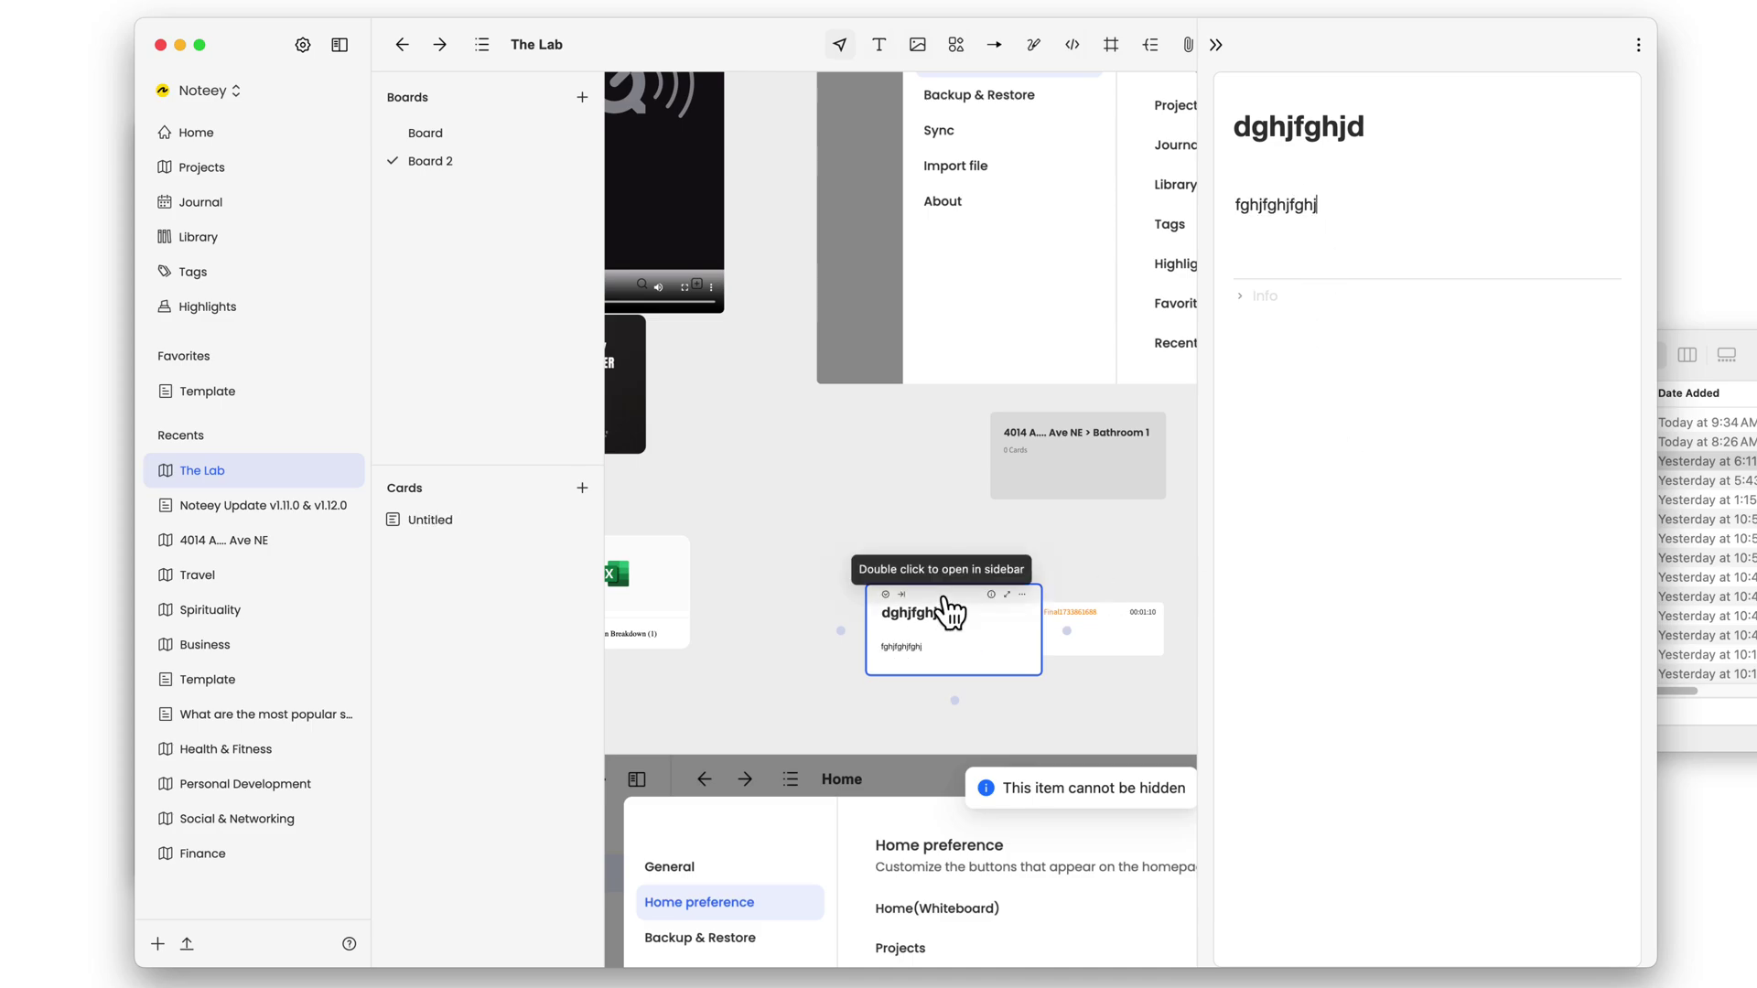
- Move the dghjfghjd card up beside the Bathroom 1 card and add the line hjkjkhjk above its existing text
left_click_drag(944, 597, 819, 486)
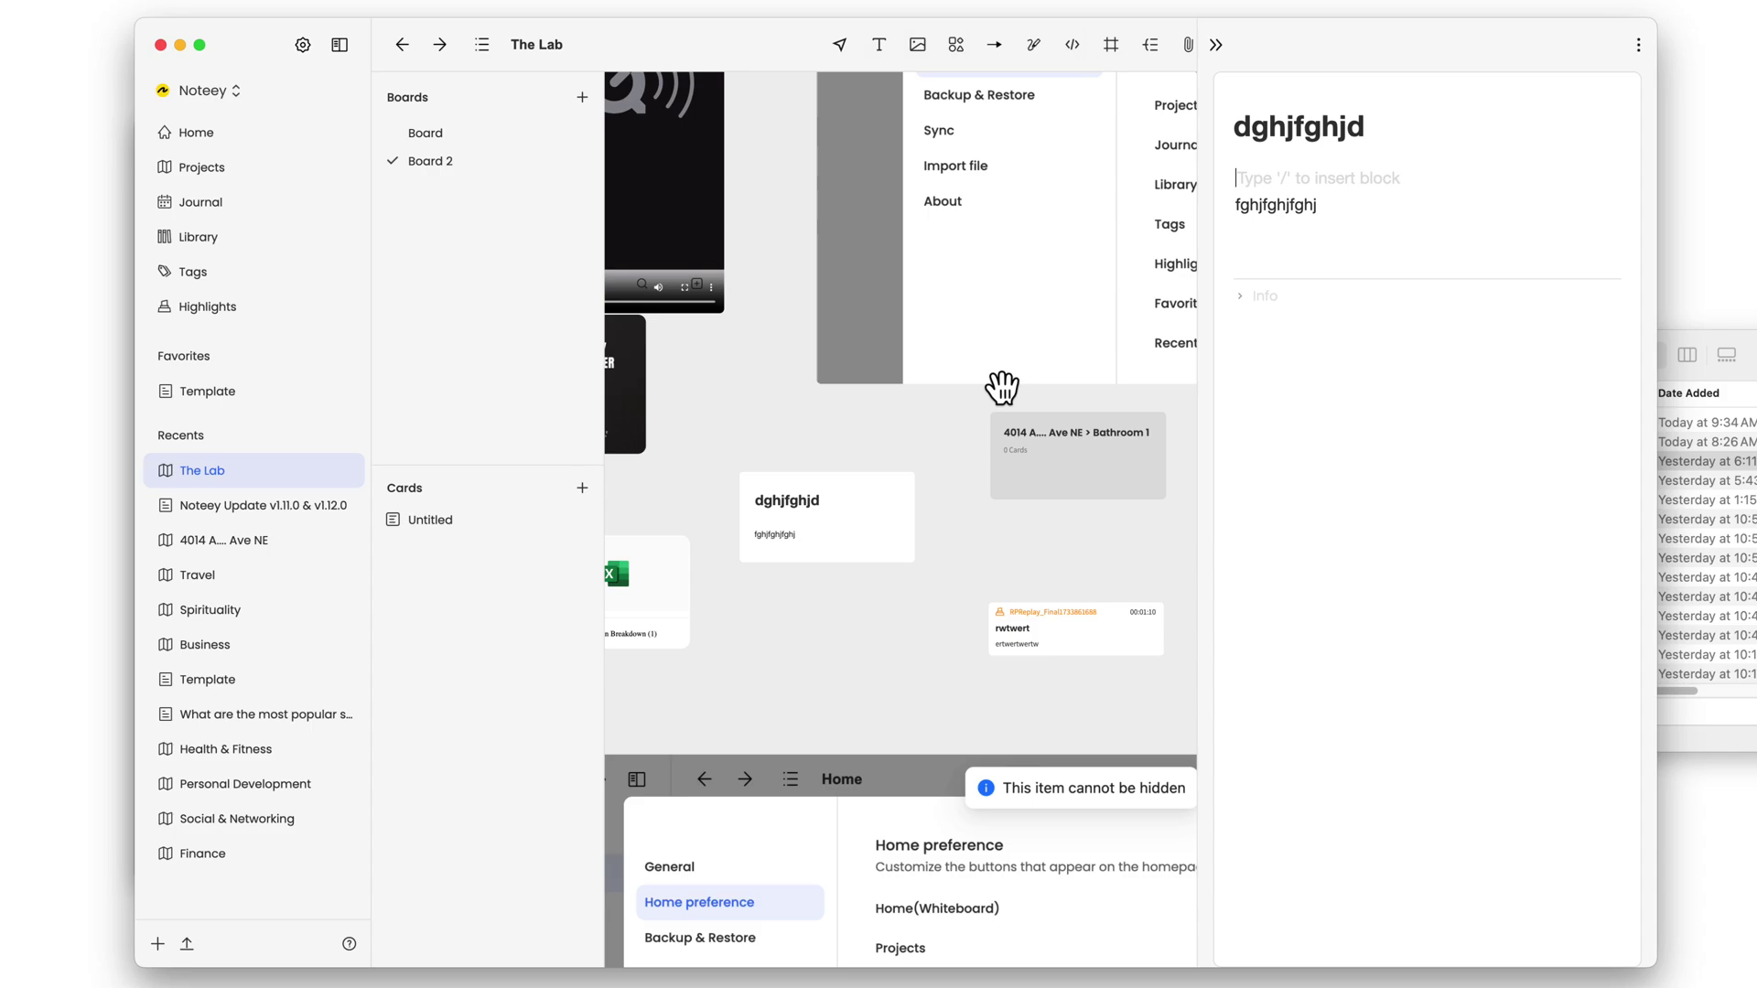
double_click(820, 549)
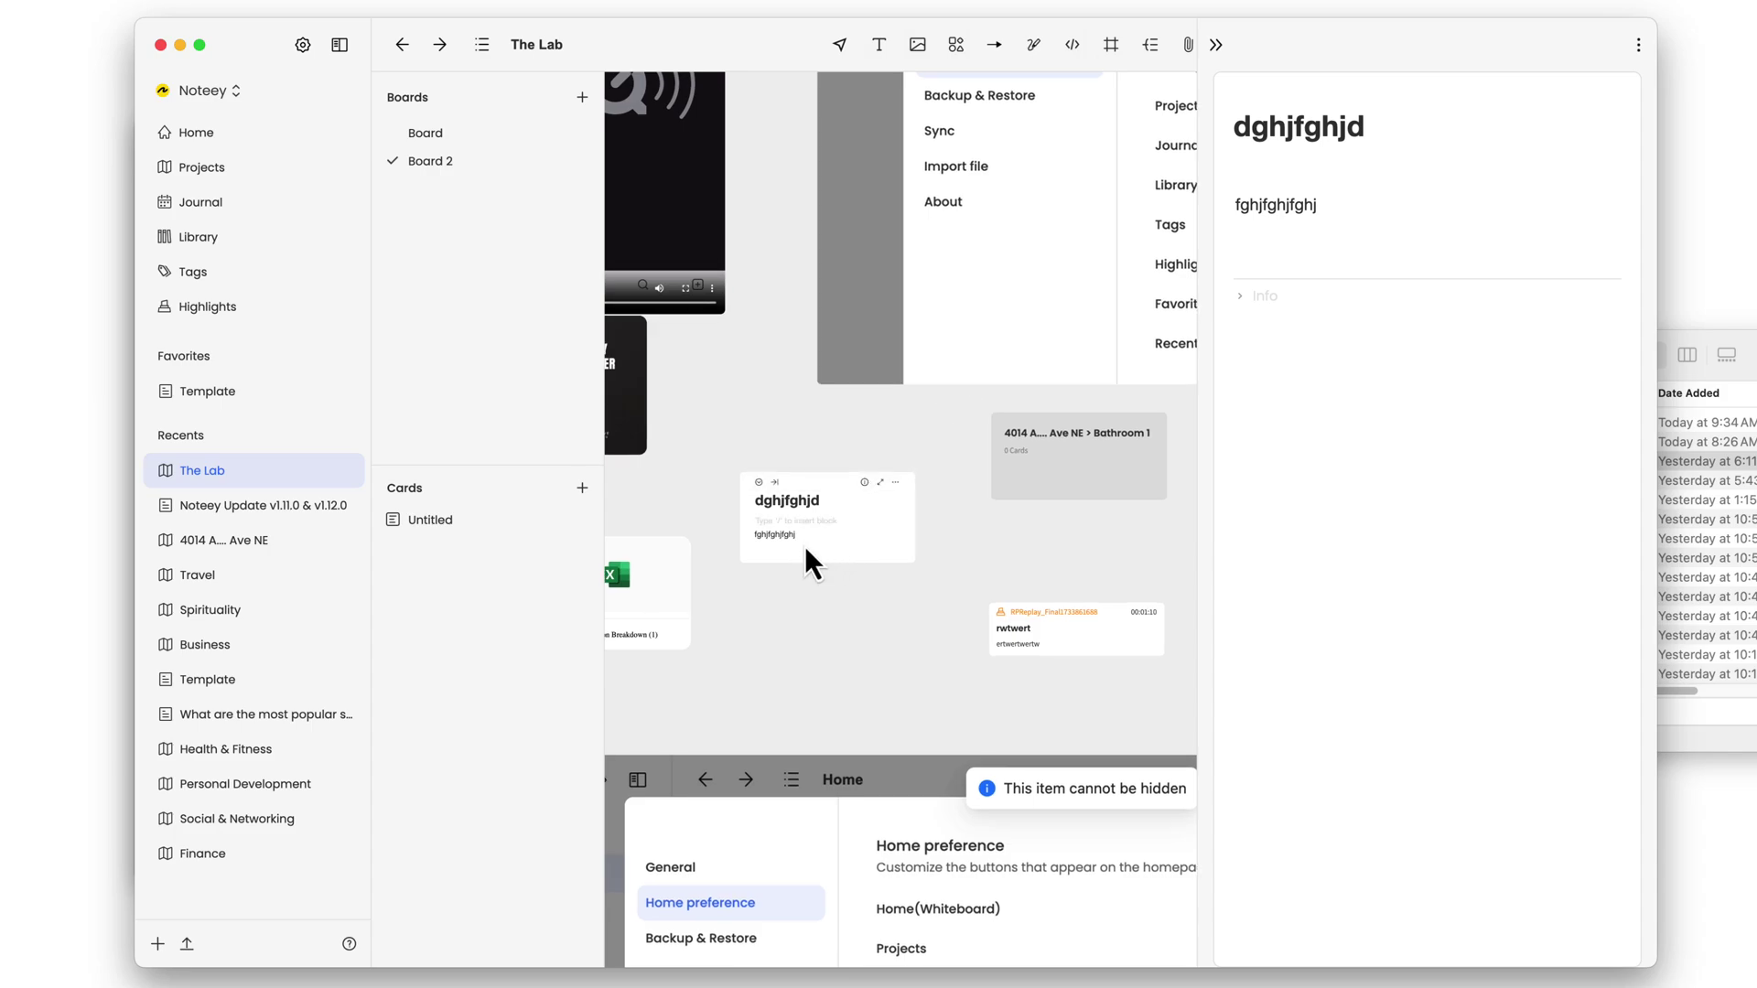
type("hjkjkhjk")
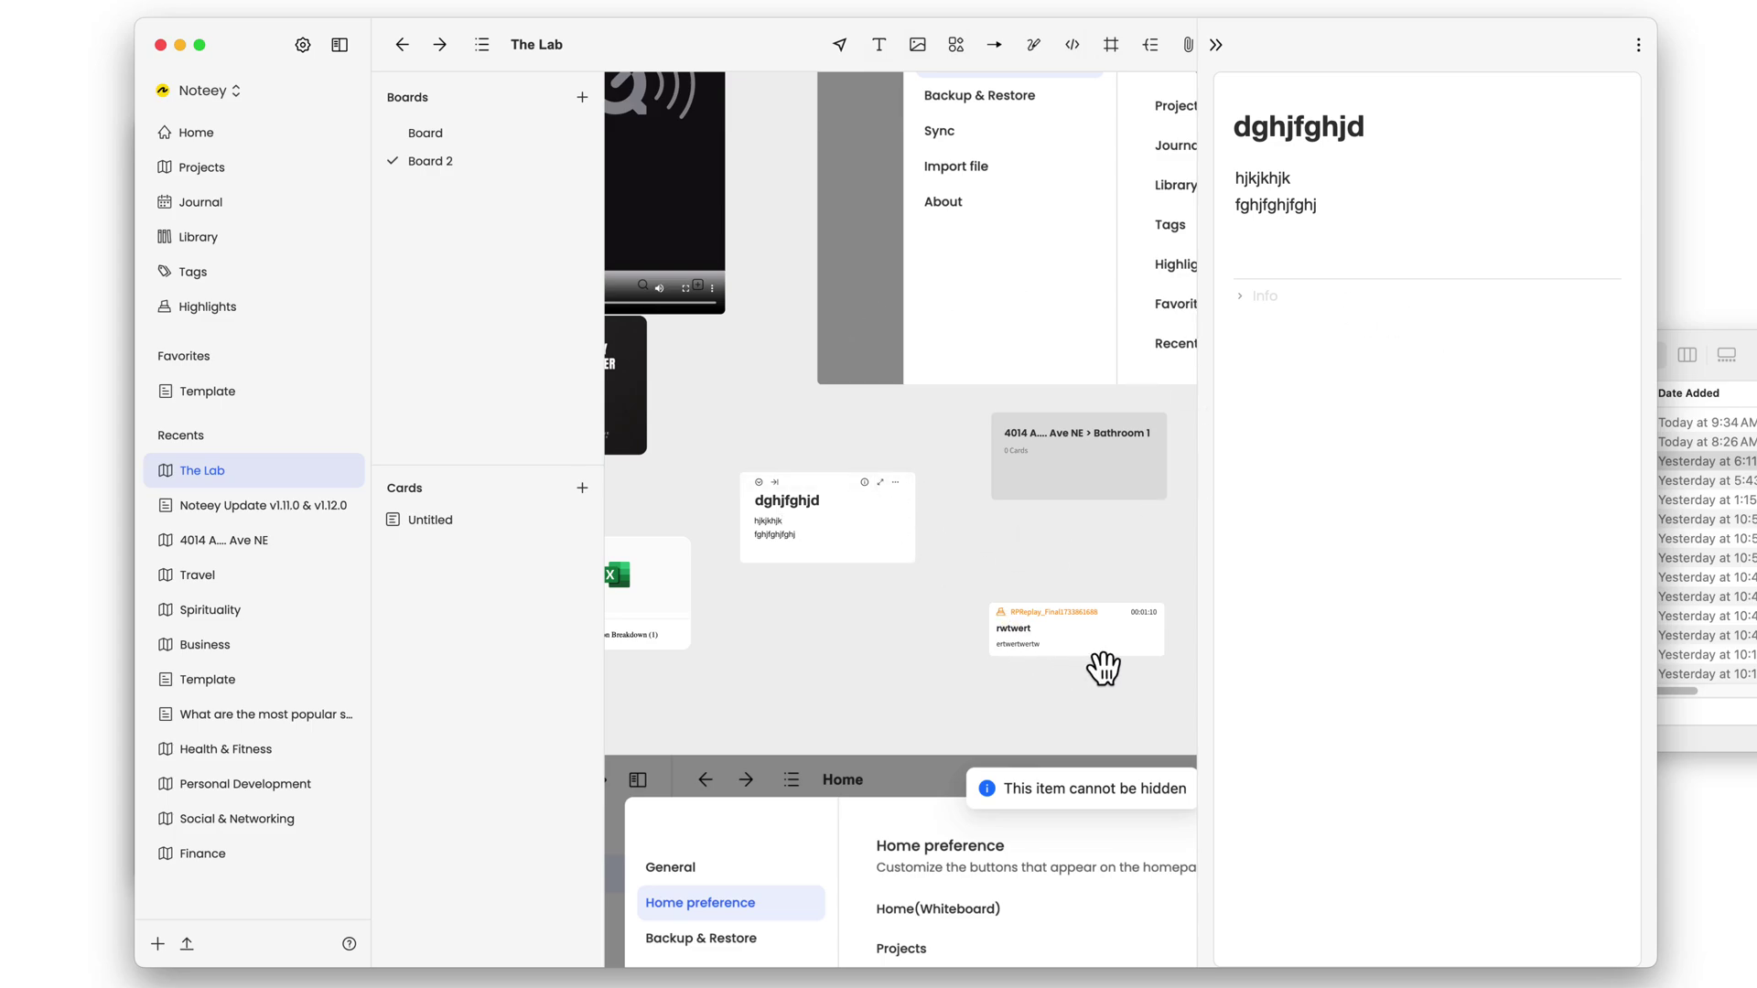
- Examine the rwtwert video highlight card on the whiteboard, including its source video and timestamp
scroll(1104, 631, "down", 5)
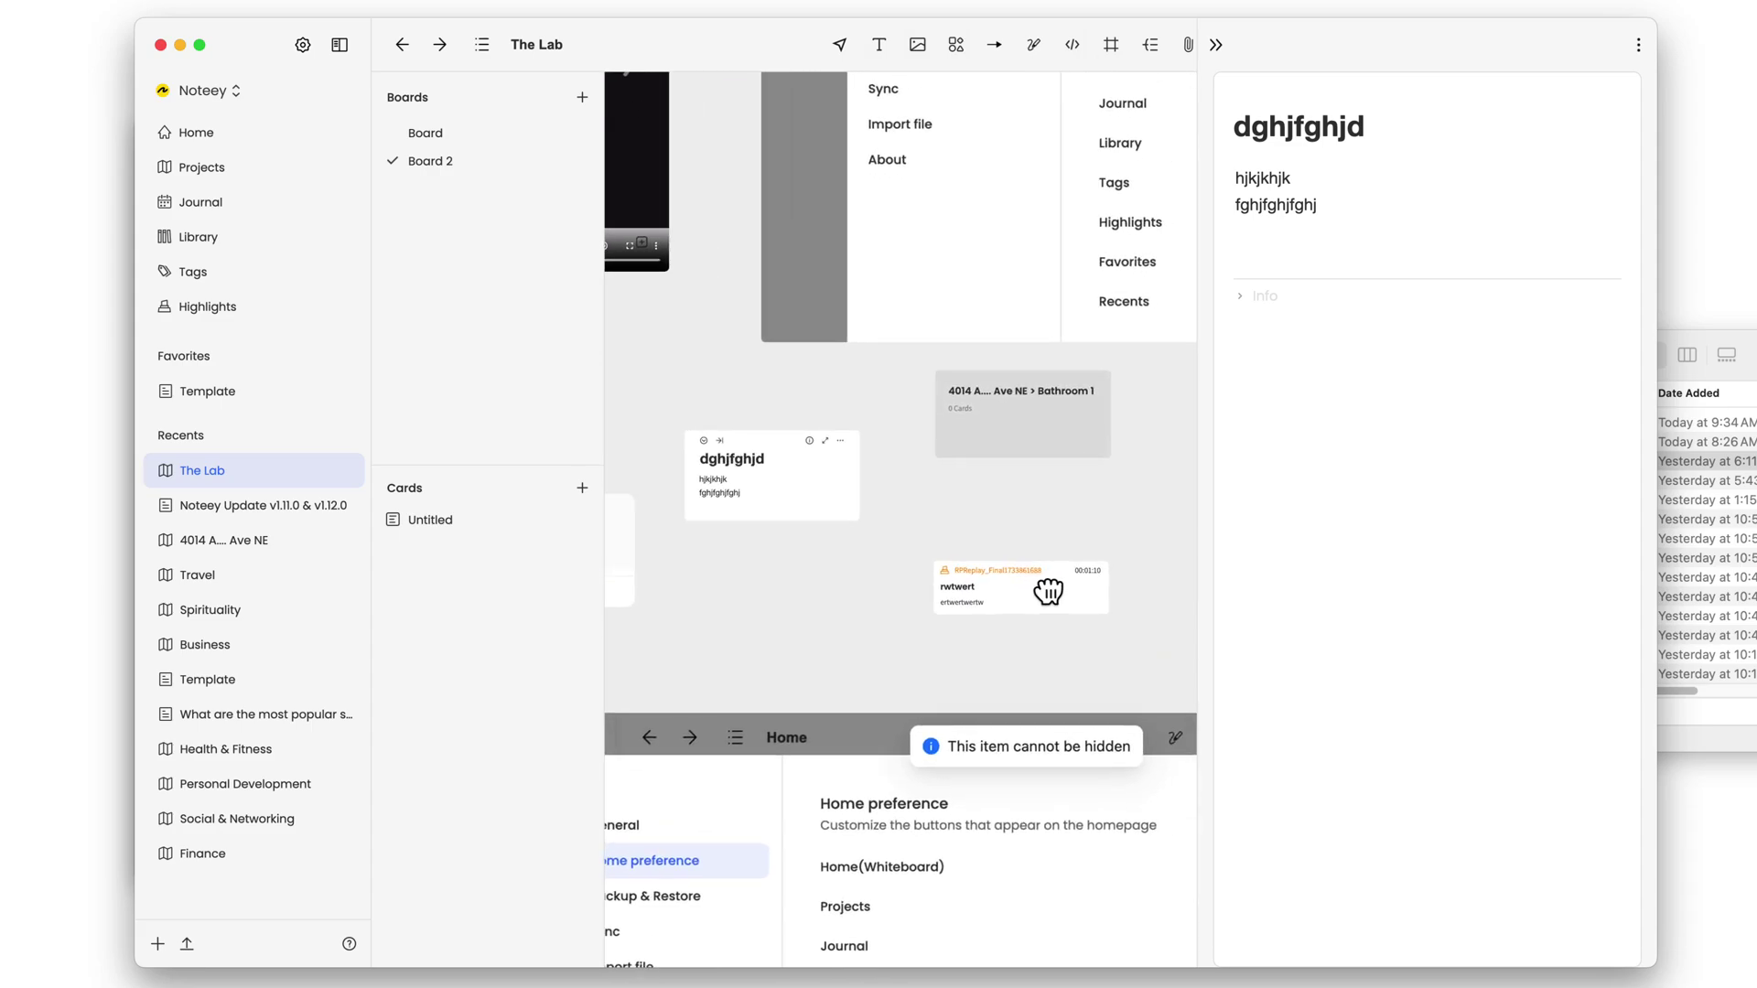
scroll(952, 581, "up", 5)
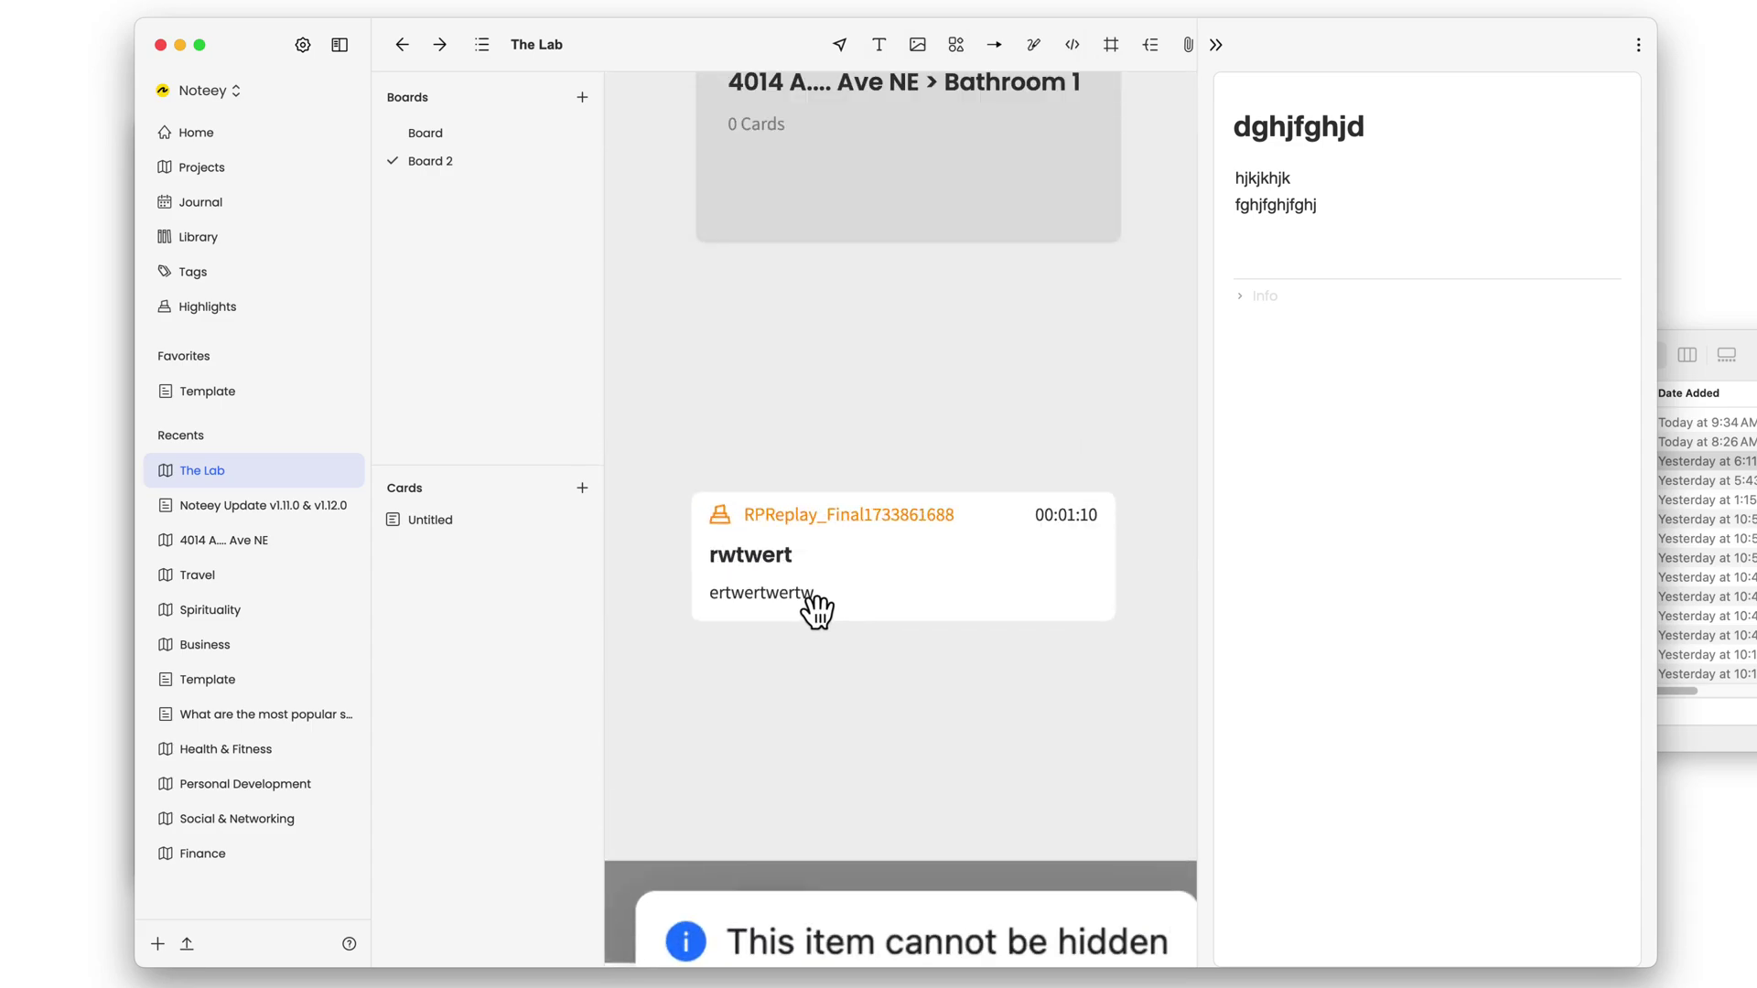
scroll(878, 585, "right", 1)
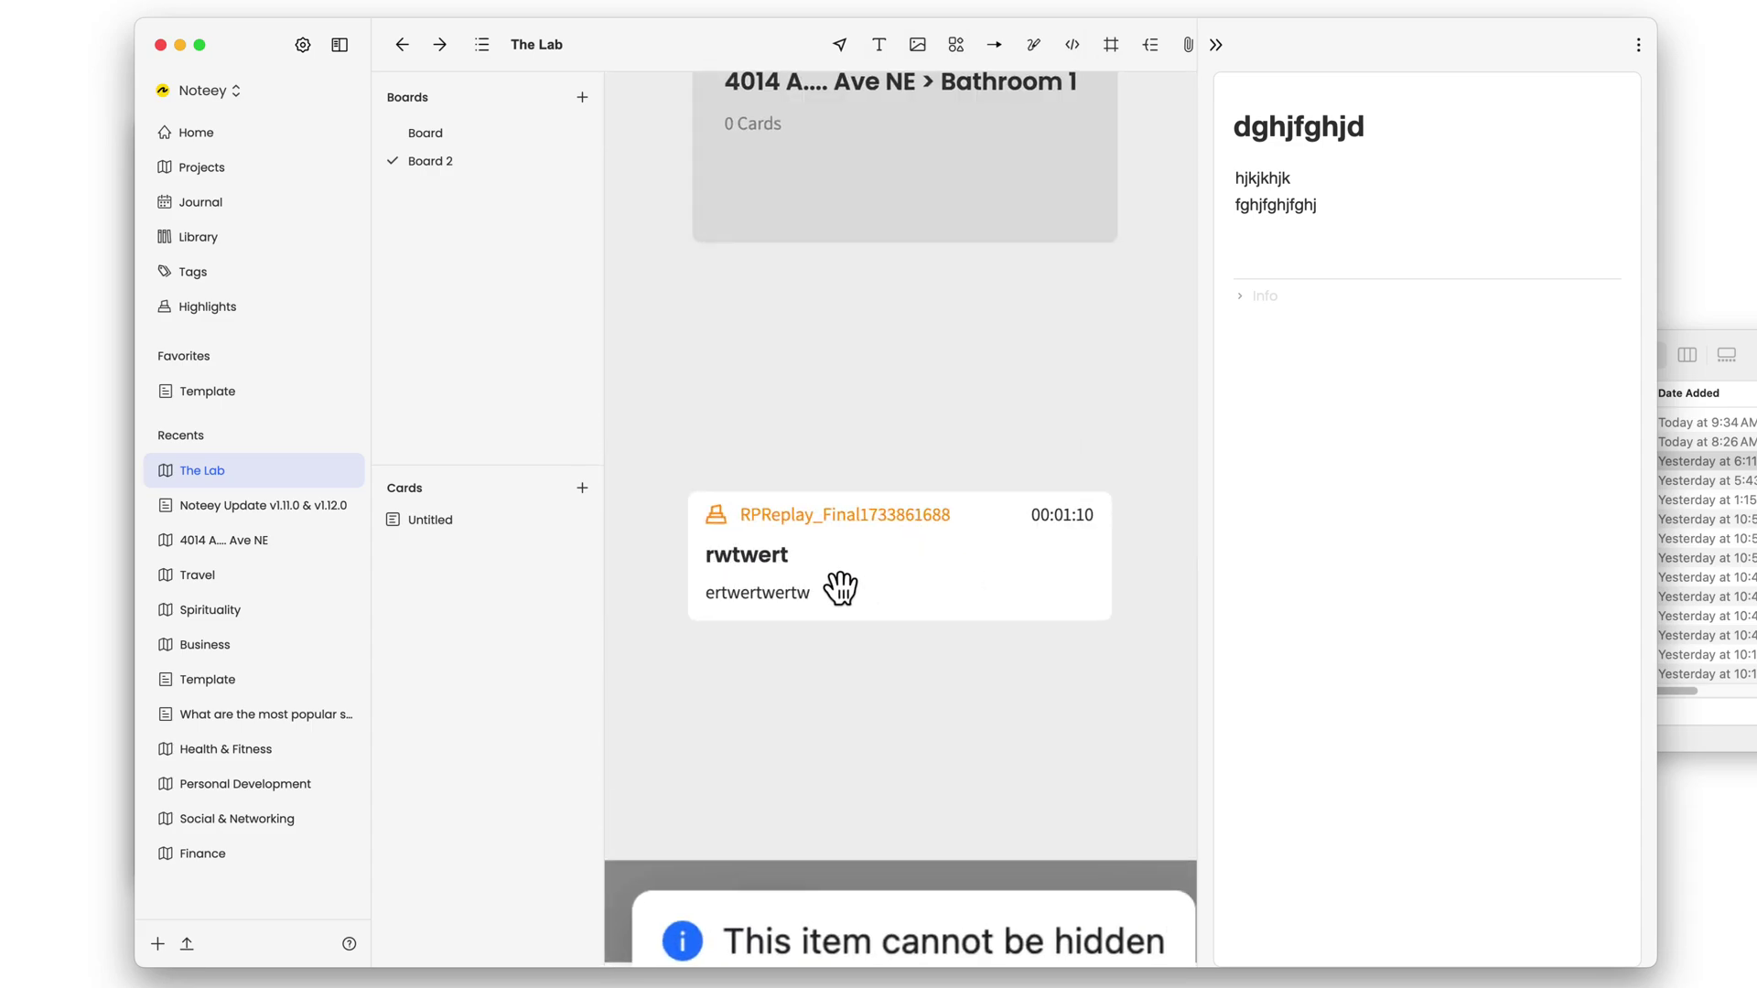
scroll(815, 622, "left", 1)
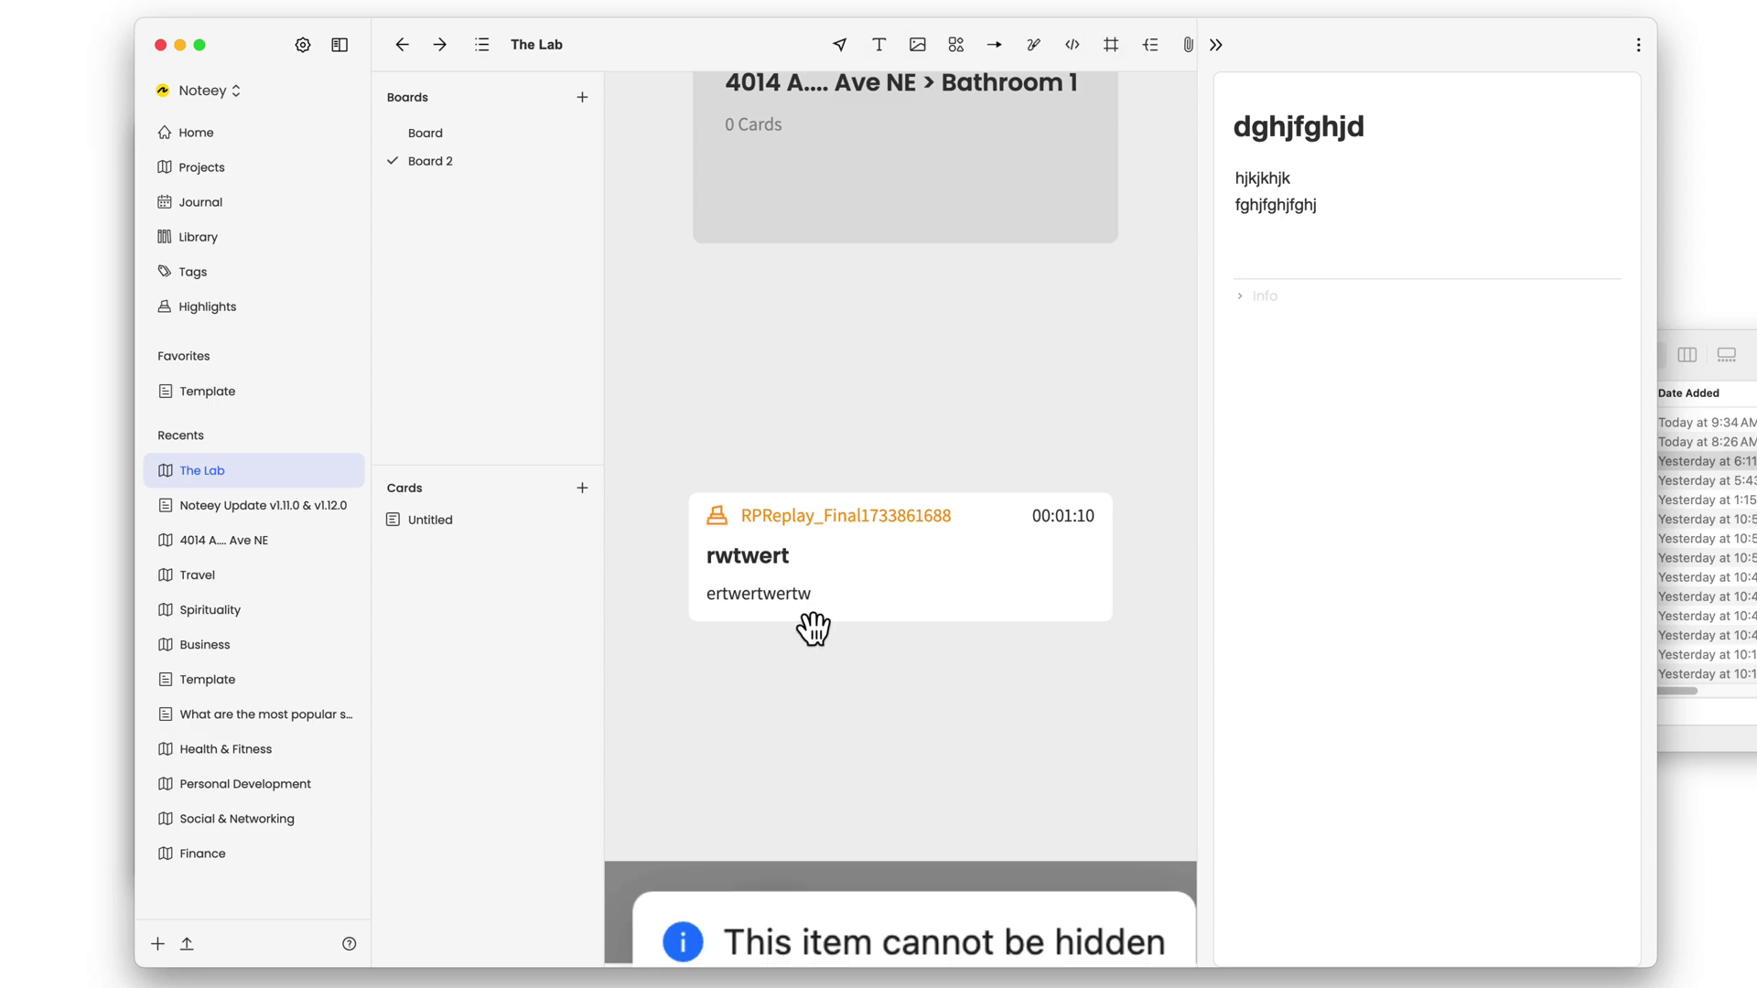
scroll(872, 615, "down", 5)
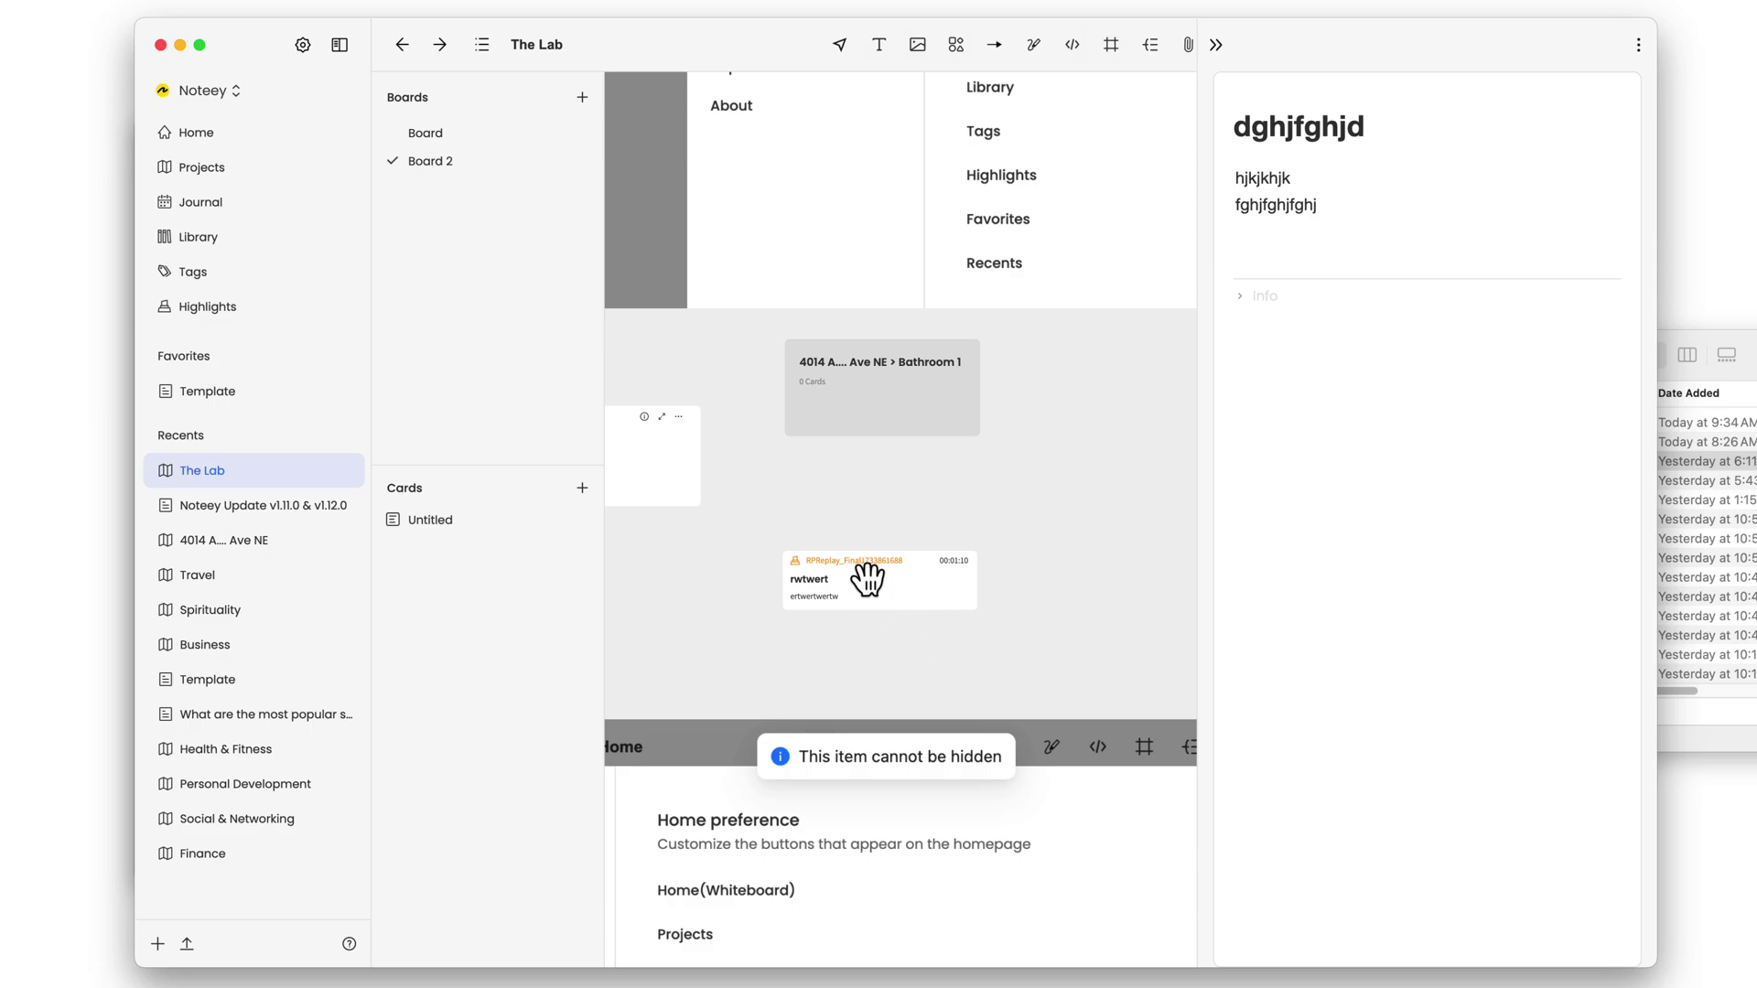
scroll(937, 498, "left", 5)
scroll(937, 498, "up", 3)
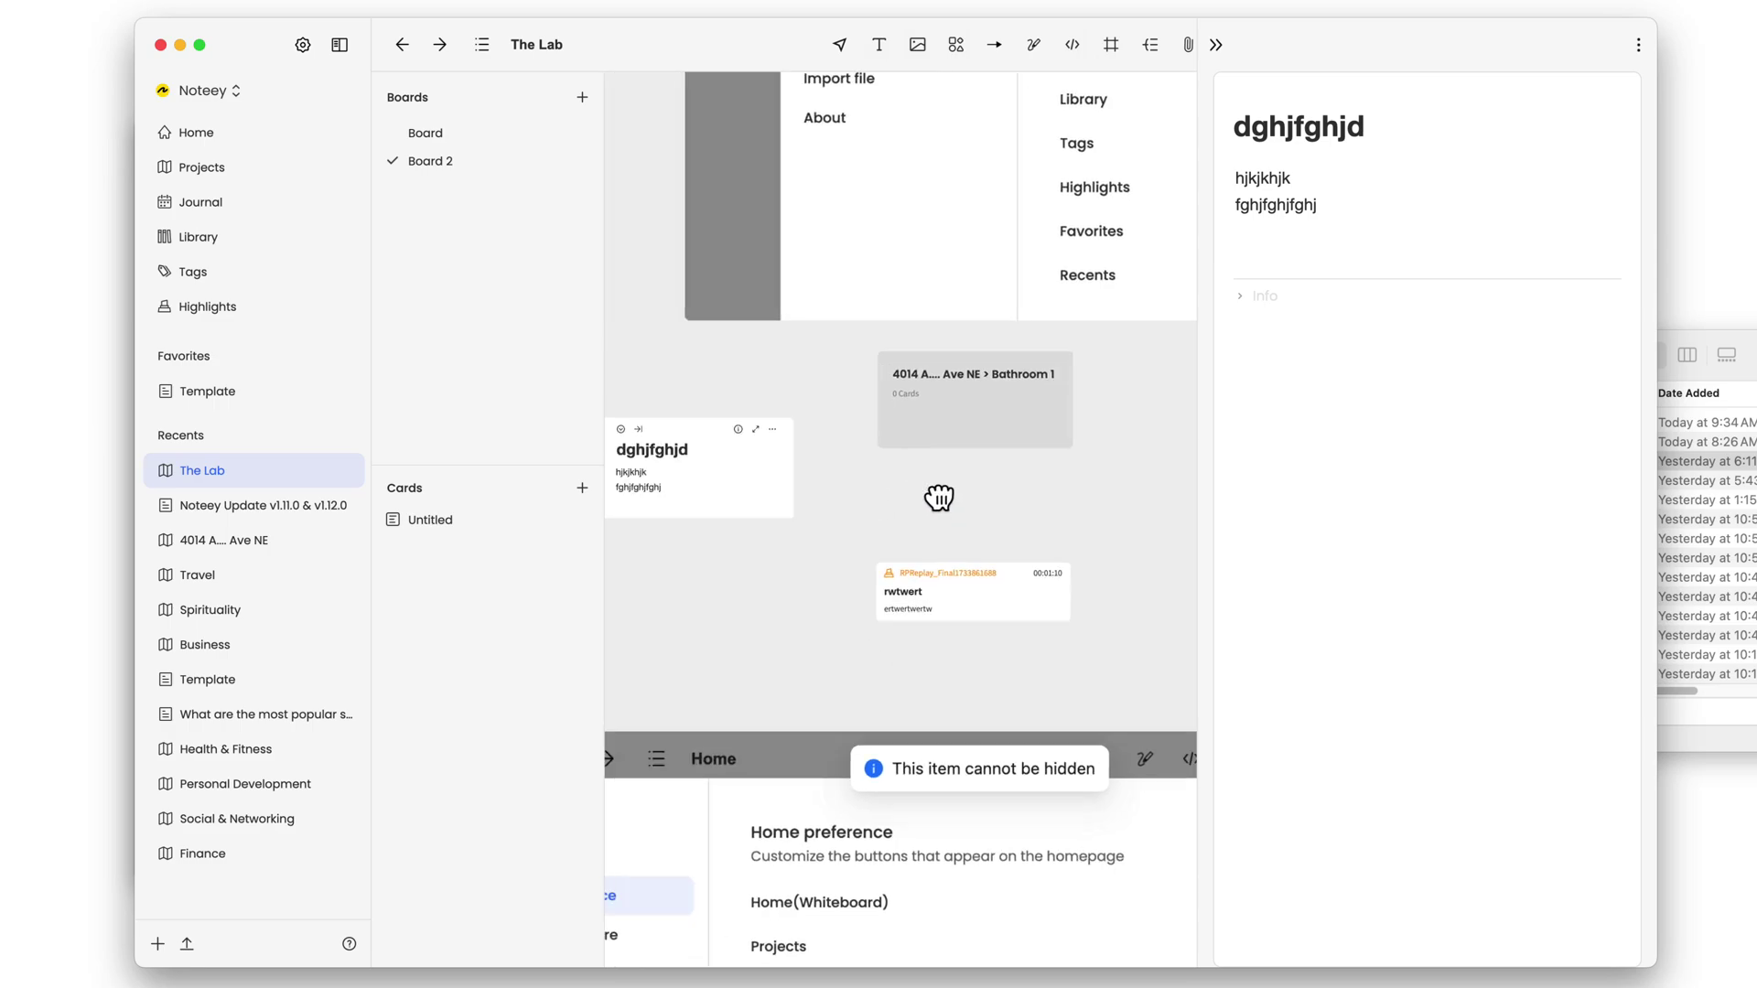
- Reopen the screen recording's highlights beside the whiteboard, and start a new highlight but cancel it
scroll(772, 269, "up", 5)
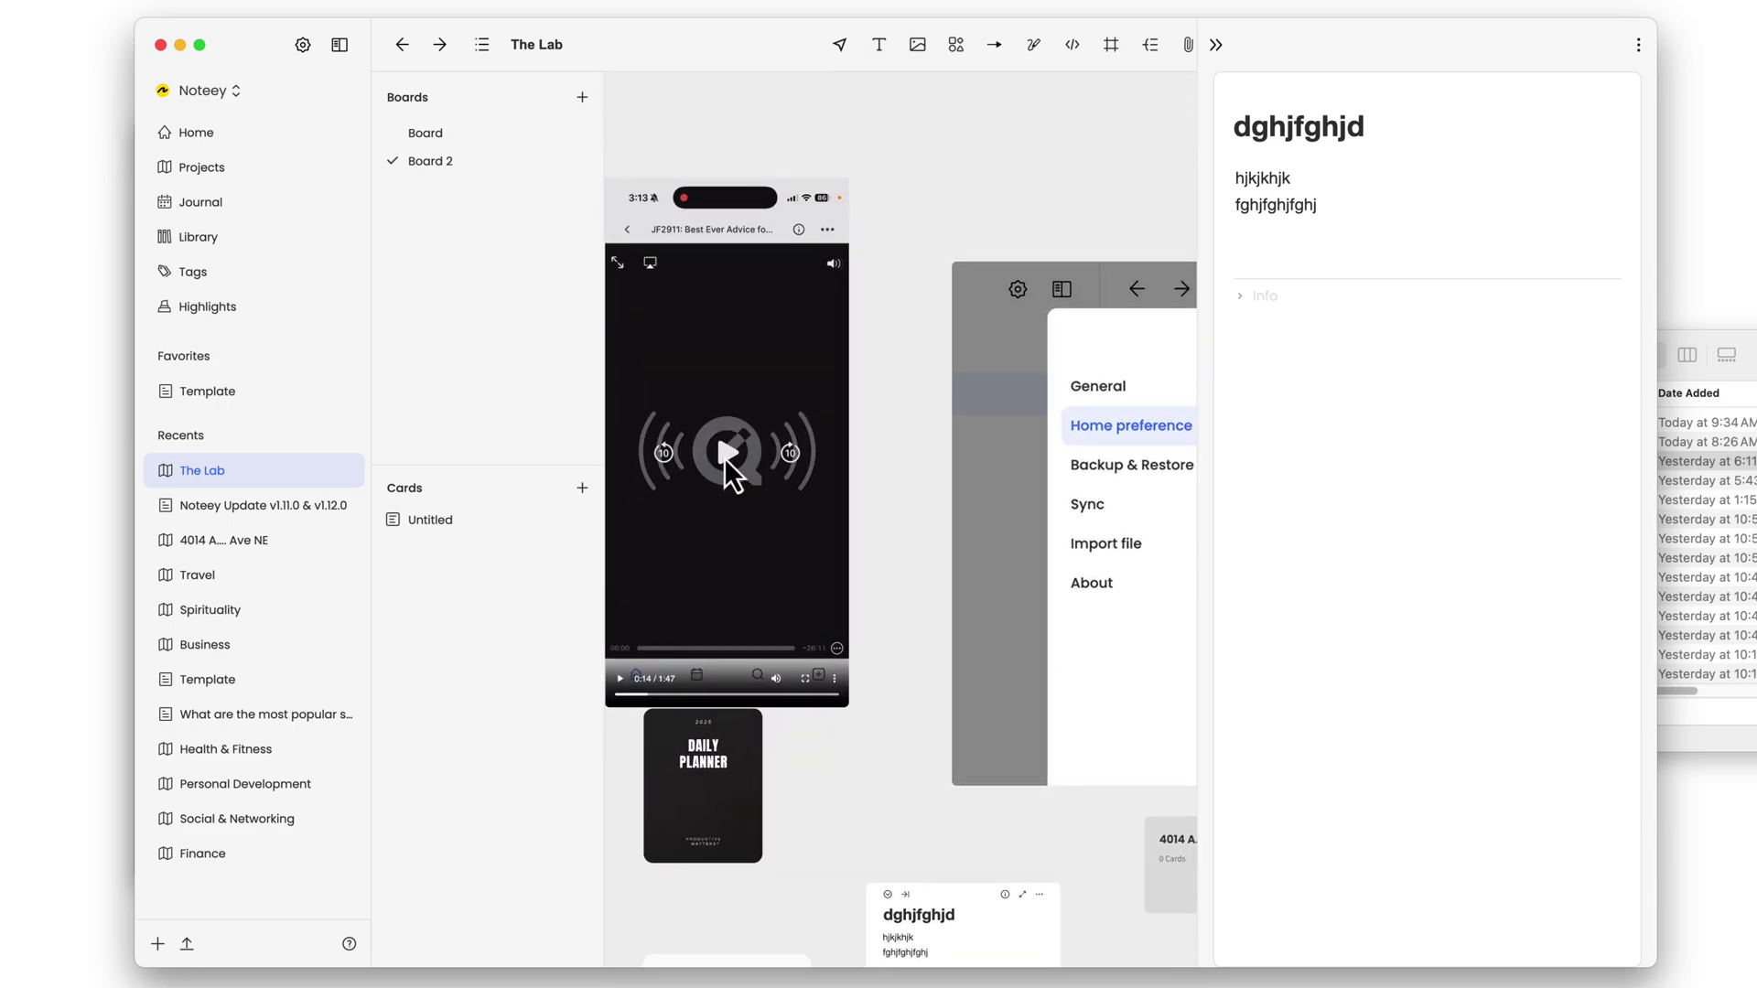
right_click(806, 207)
left_click(882, 247)
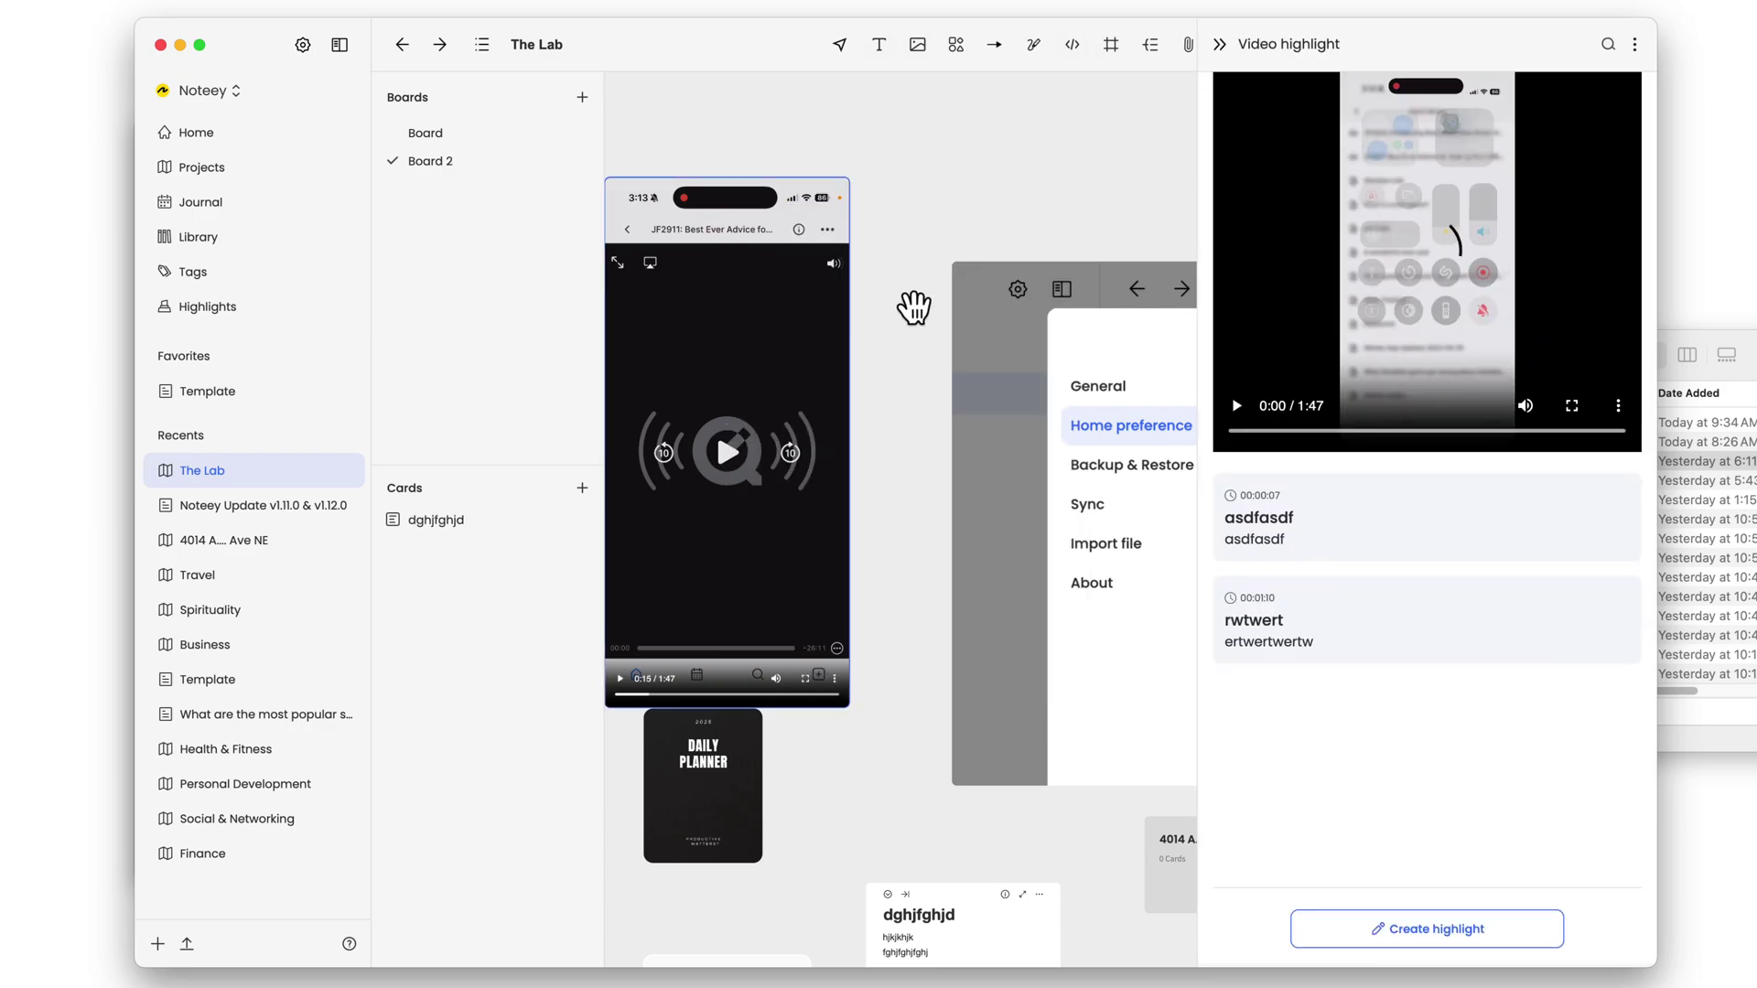
left_click(1421, 930)
left_click(1429, 810)
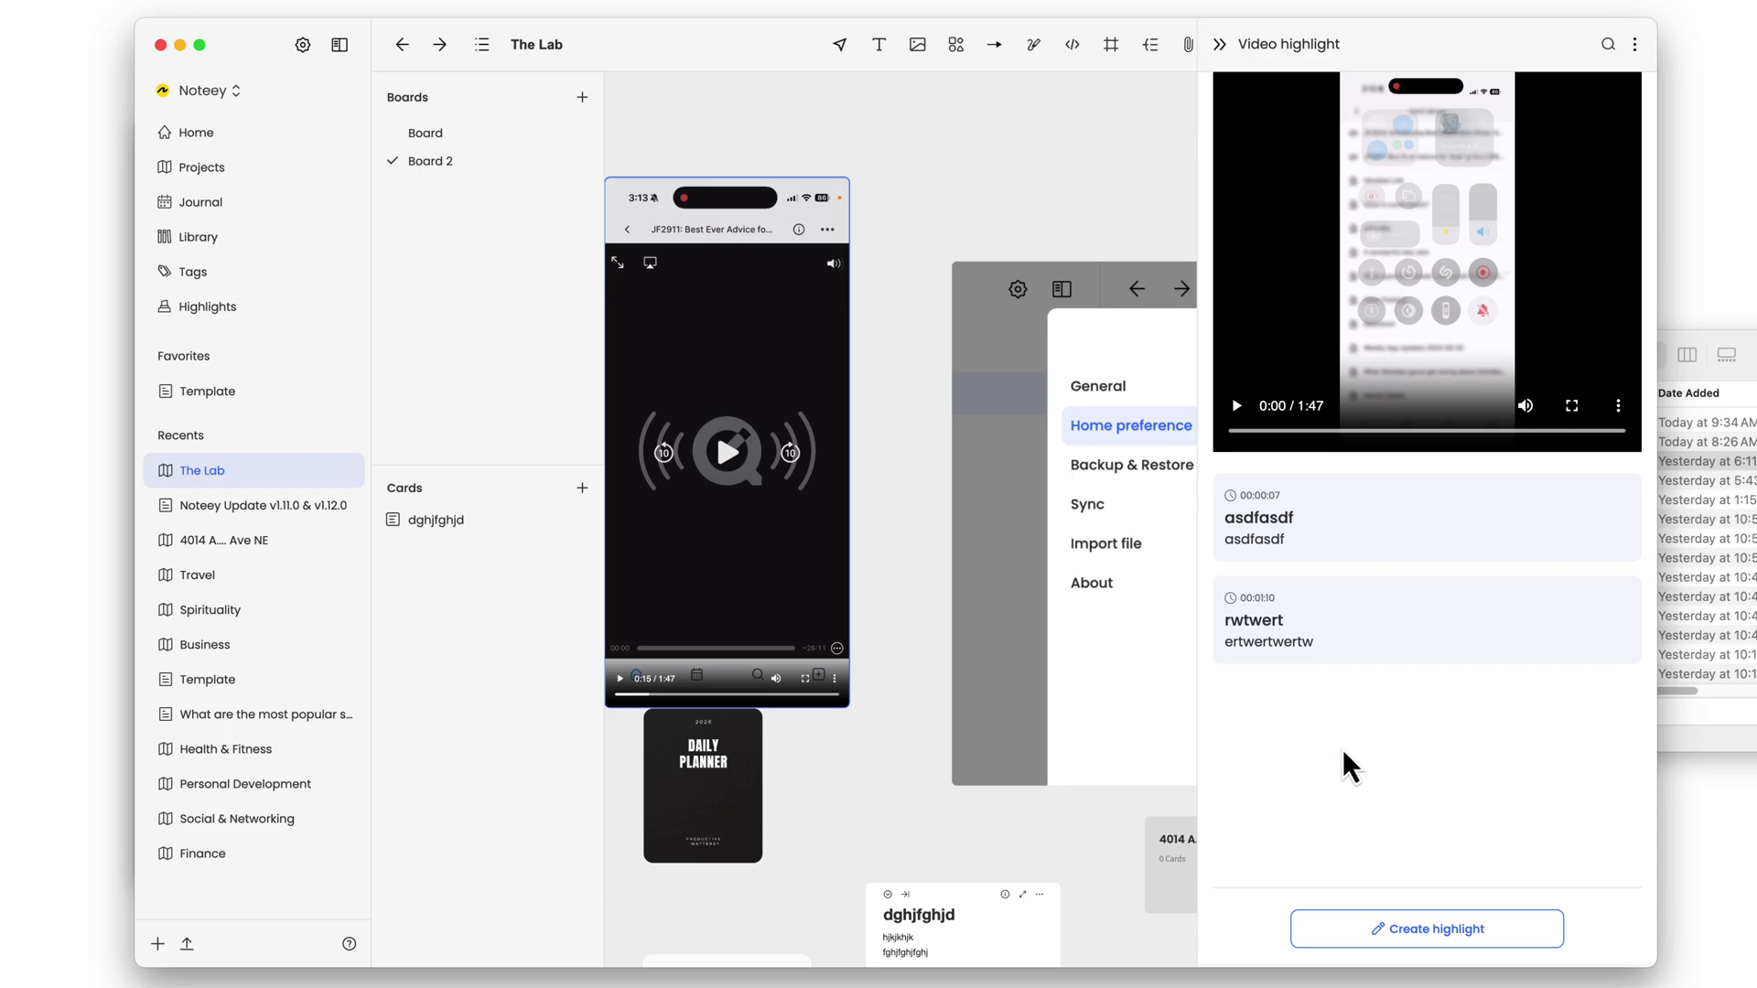
- Look over the cards on The Lab's Board 2 and return to the Noteey Update v1.11.0 & v1.12.0 note
scroll(1012, 832, "down", 5)
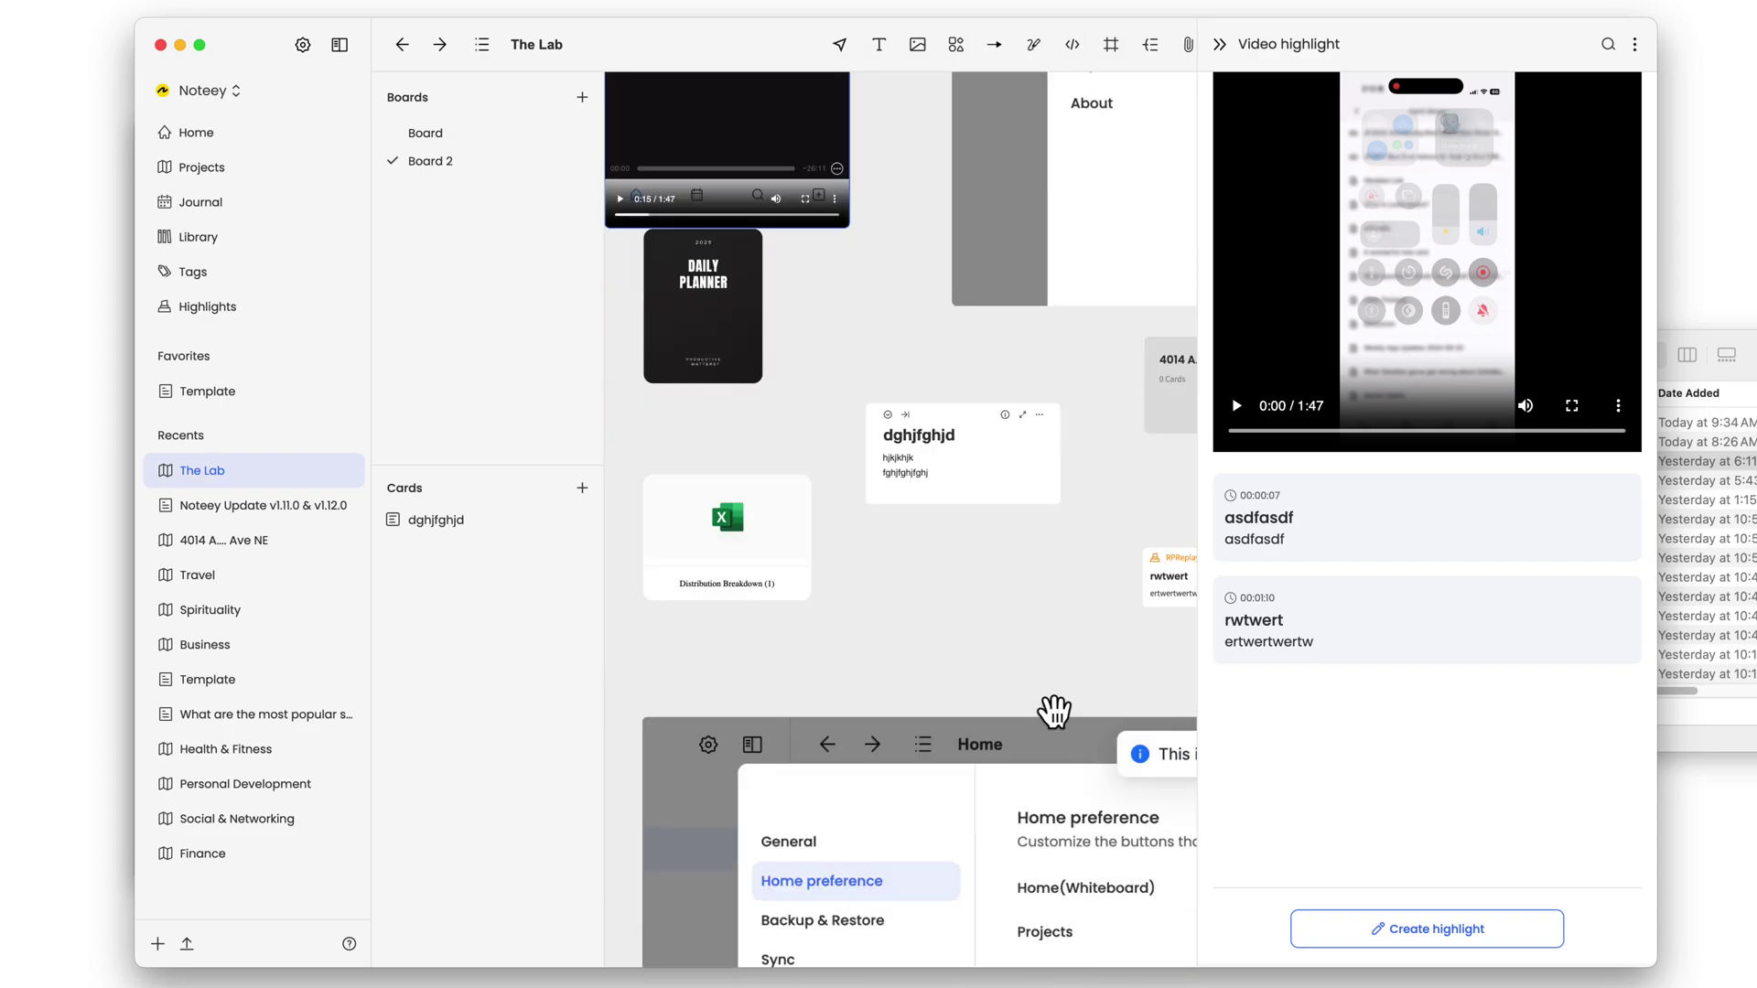
scroll(1062, 650, "up", 1)
left_click_drag(1205, 627, 895, 556)
key("super+[")
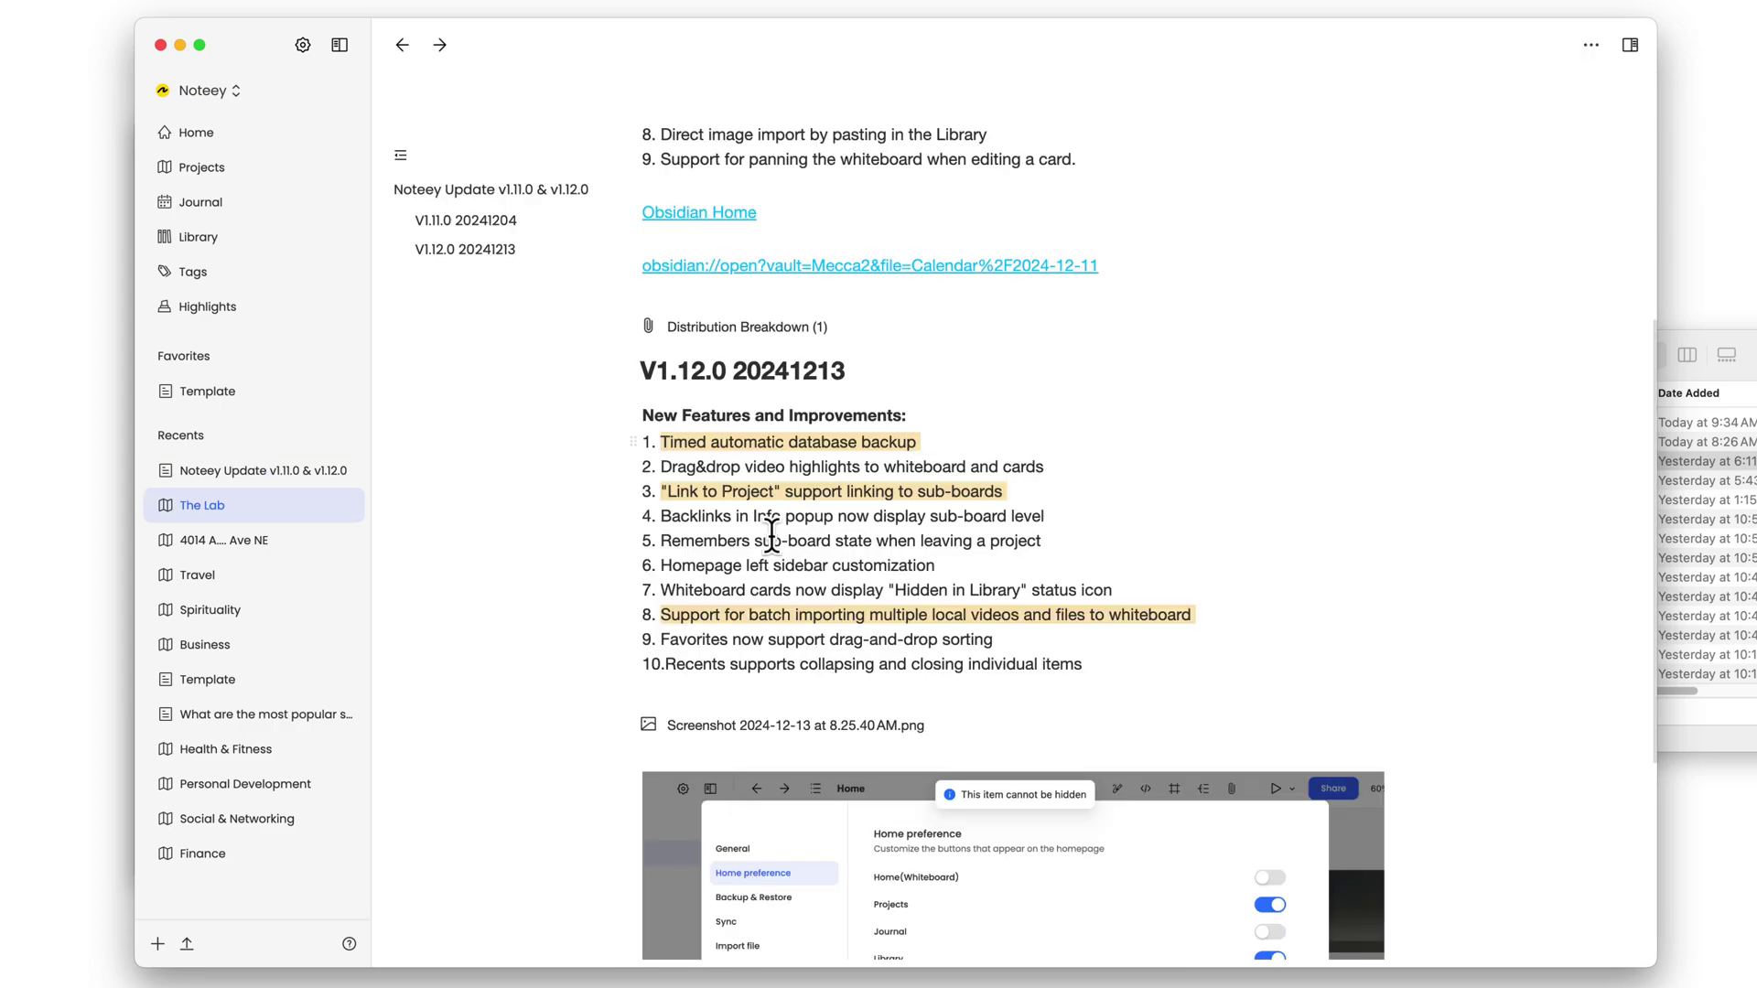
- Open the Home whiteboard with its boards and cards list collapsed, and check the options of the Obsidian links card
left_click(202, 145)
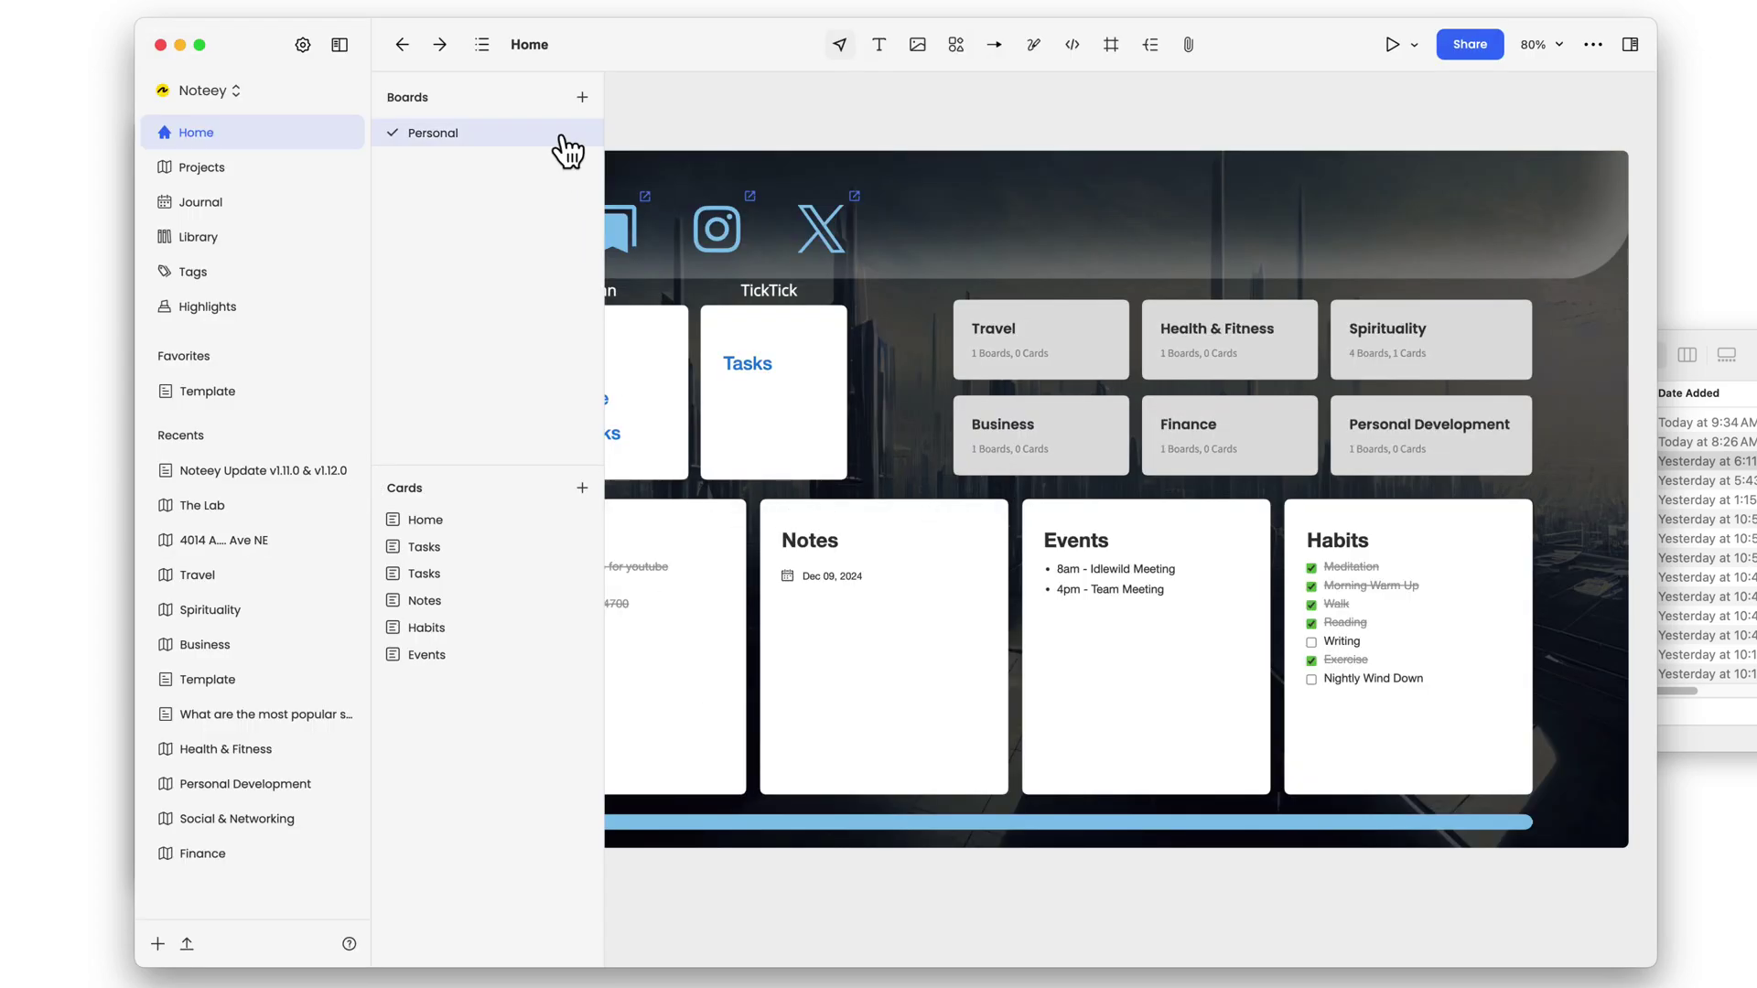
left_click(487, 53)
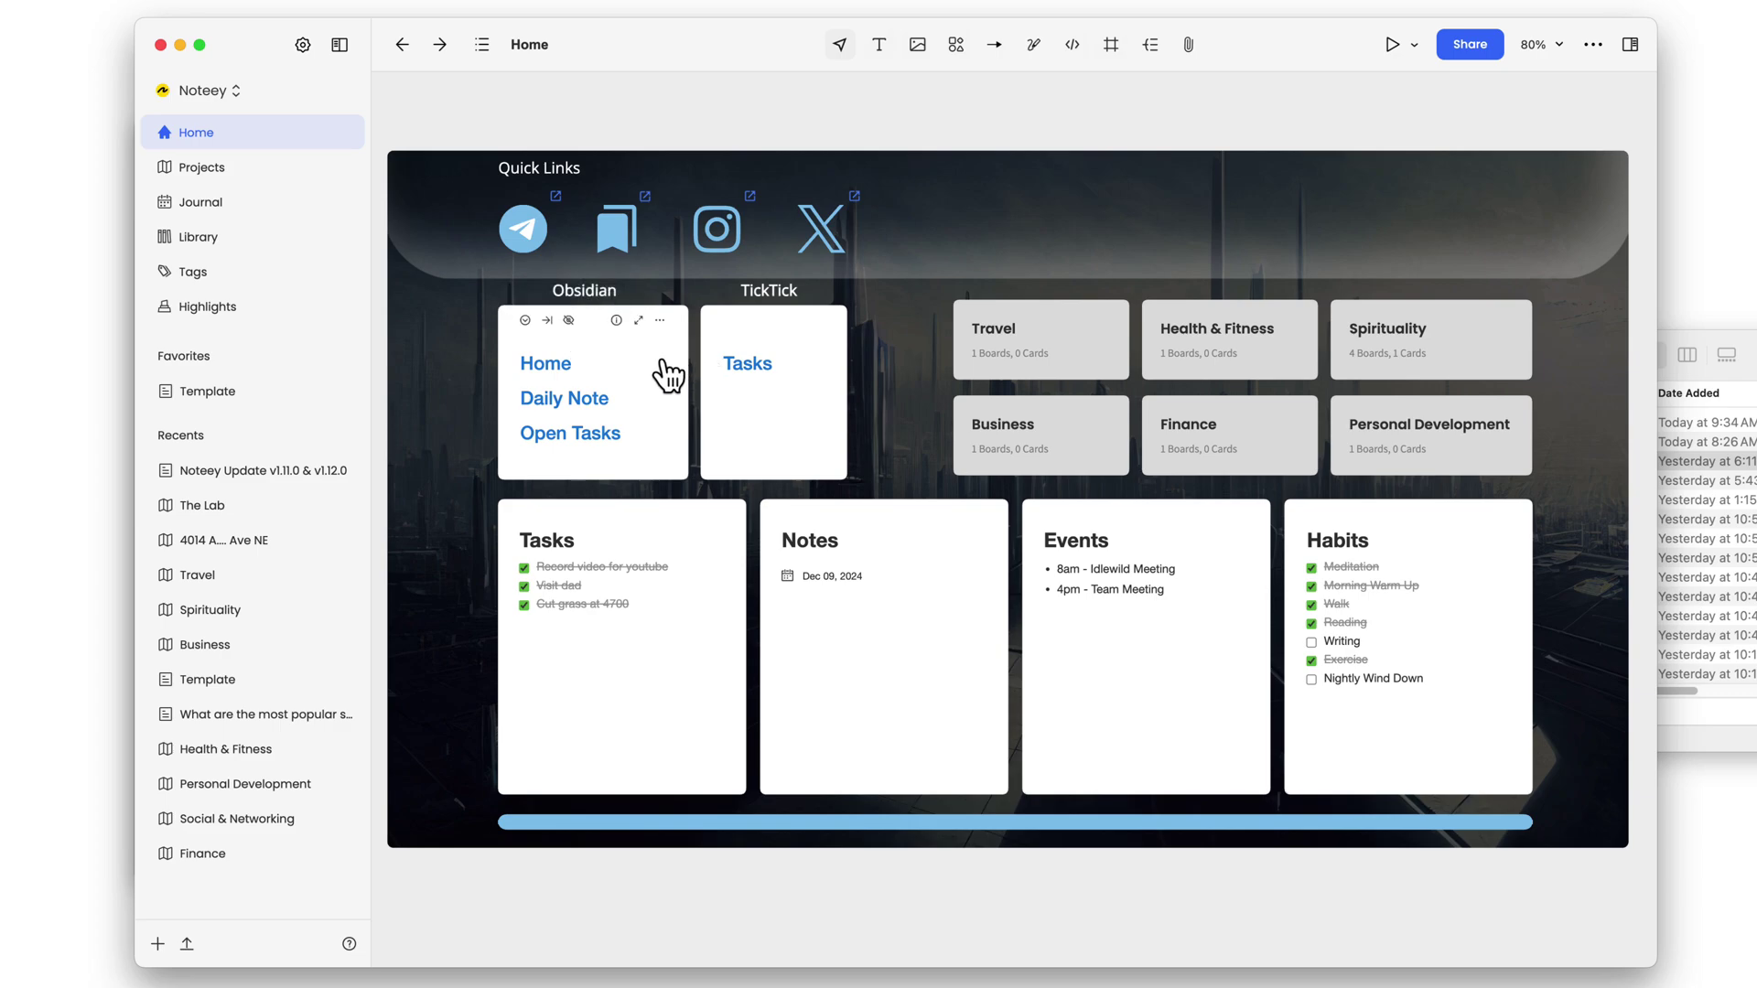
left_click(660, 320)
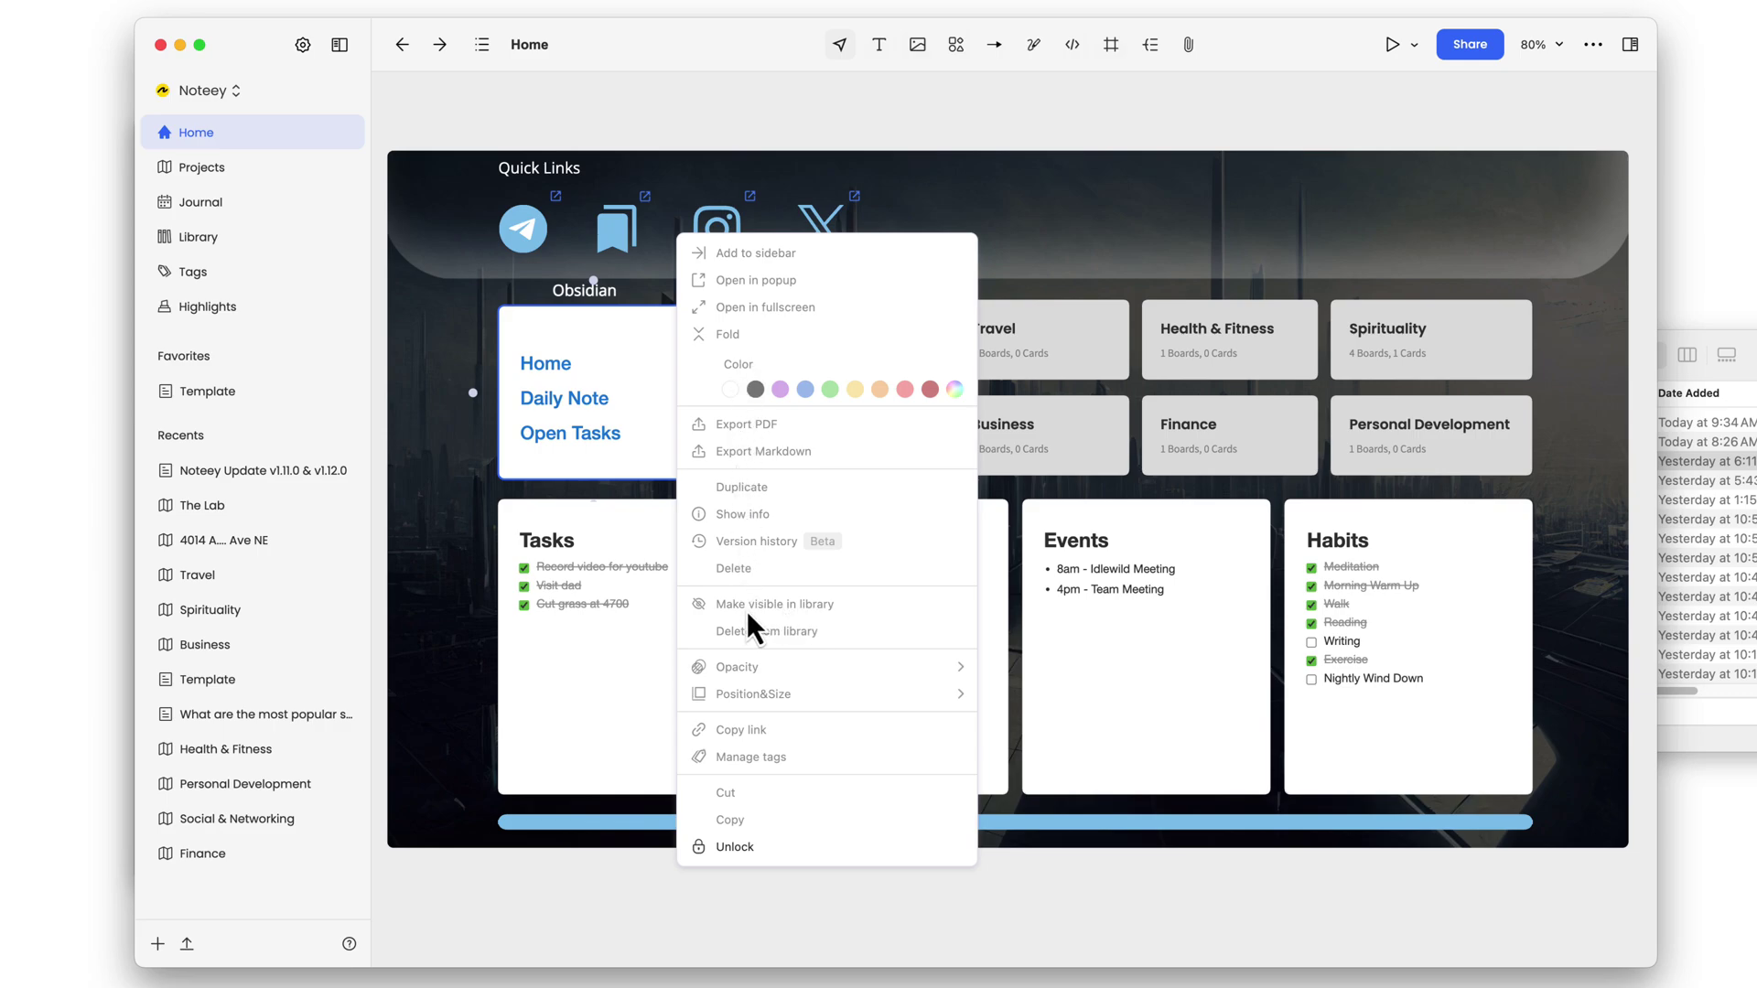
left_click(595, 335)
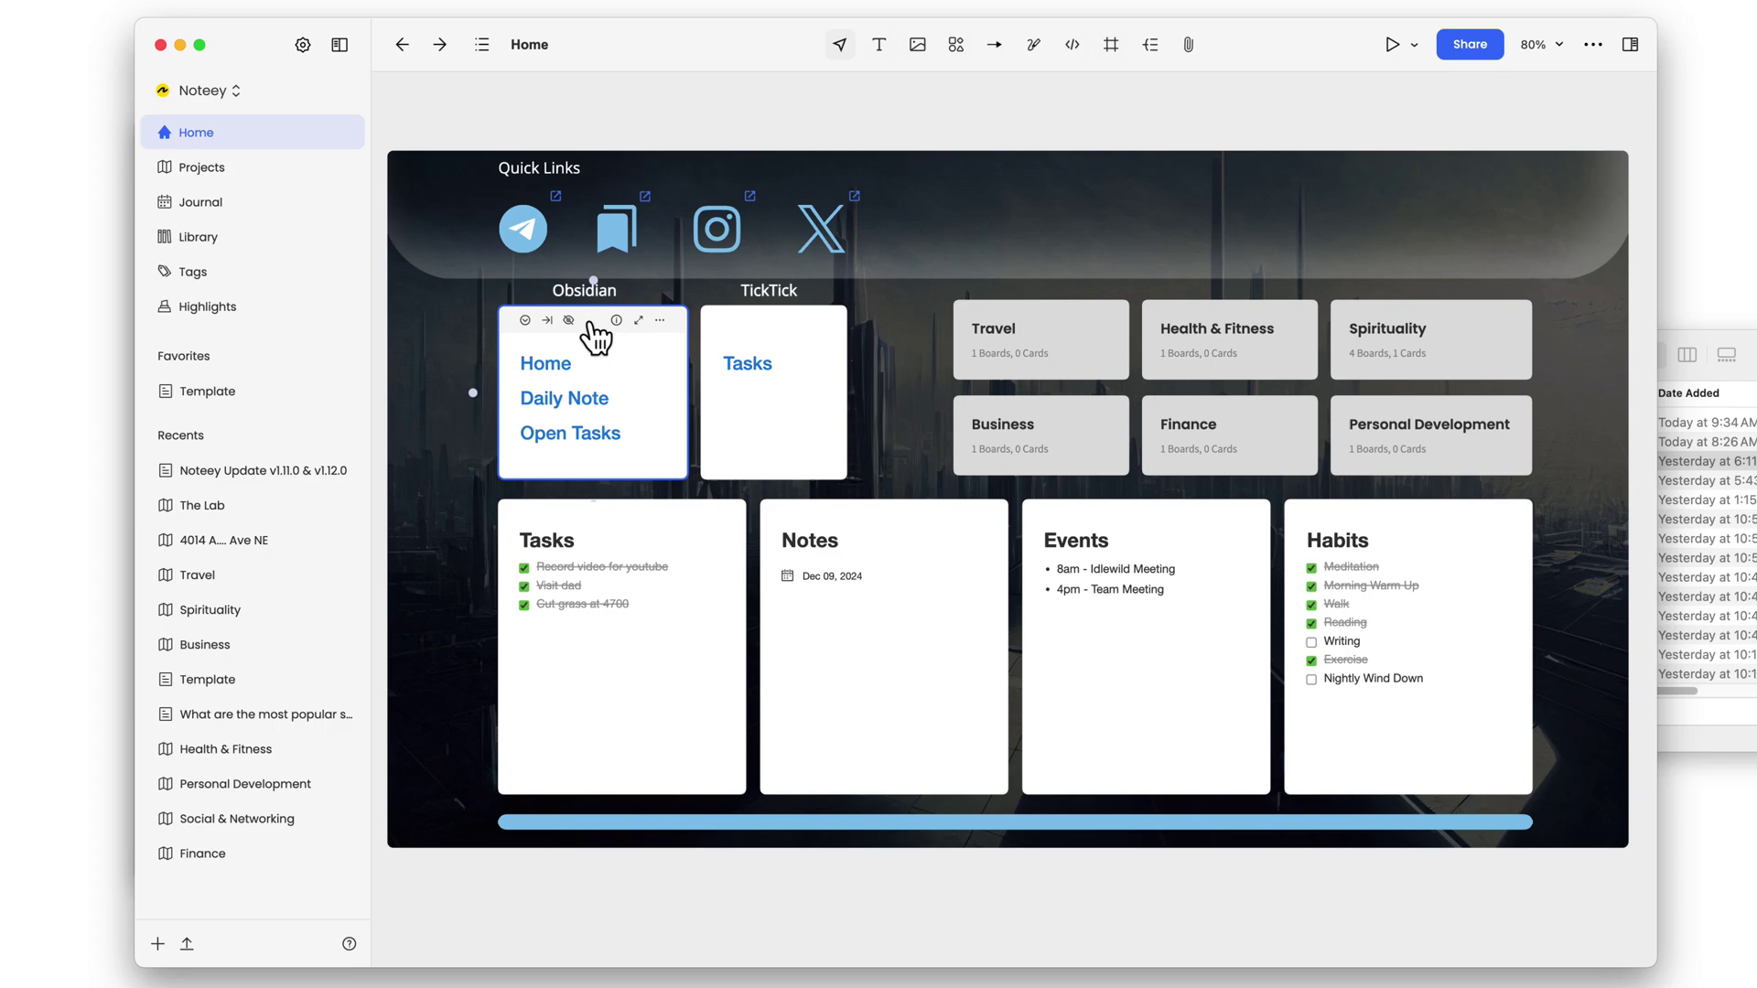
- Make the Obsidian links card visible in the library and unlock it
left_click(569, 320)
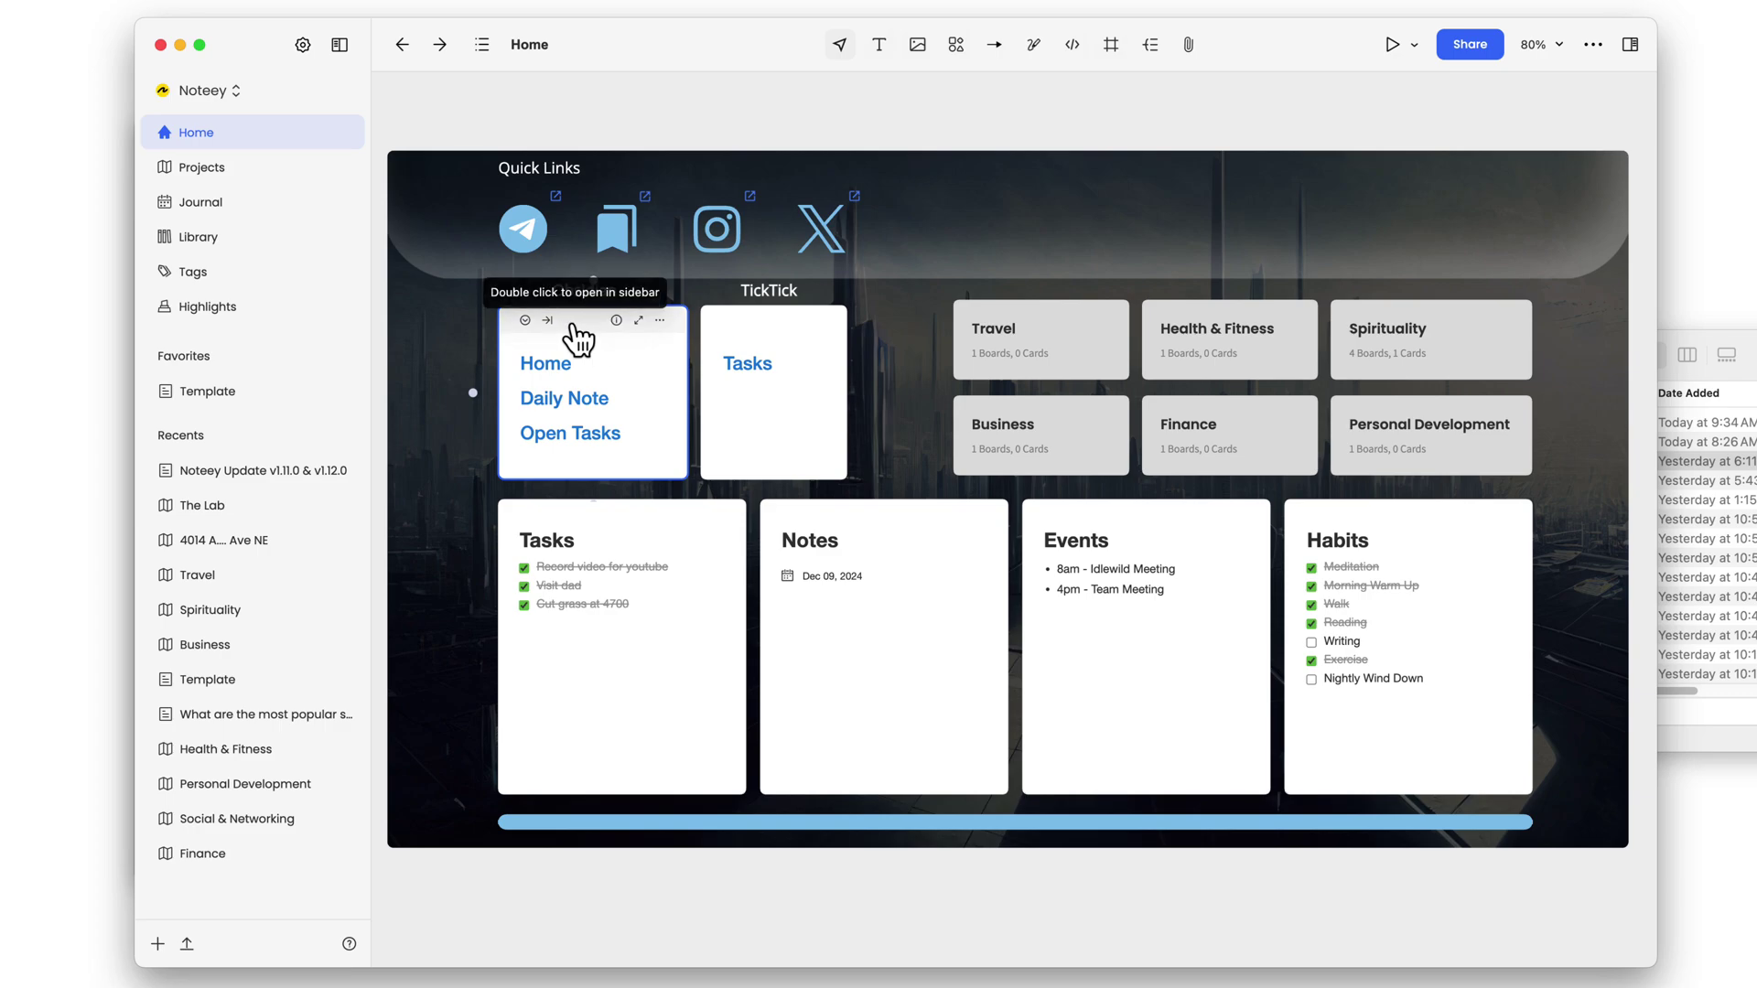
left_click(660, 321)
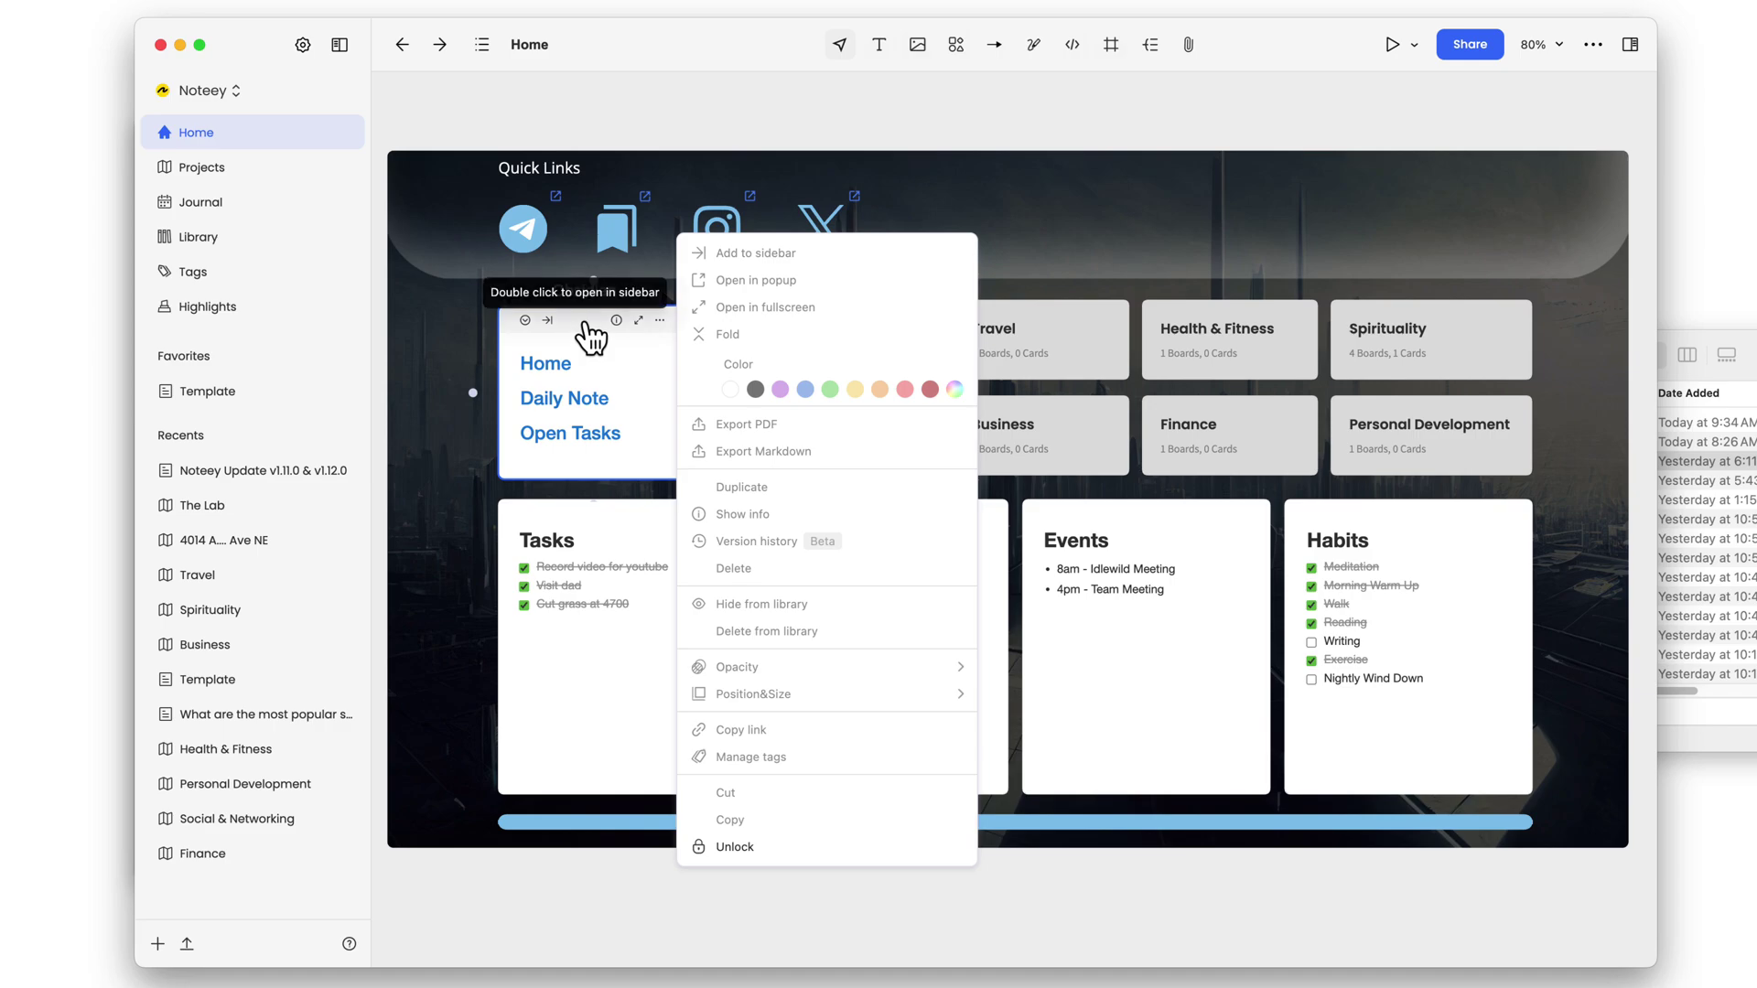
left_click(741, 848)
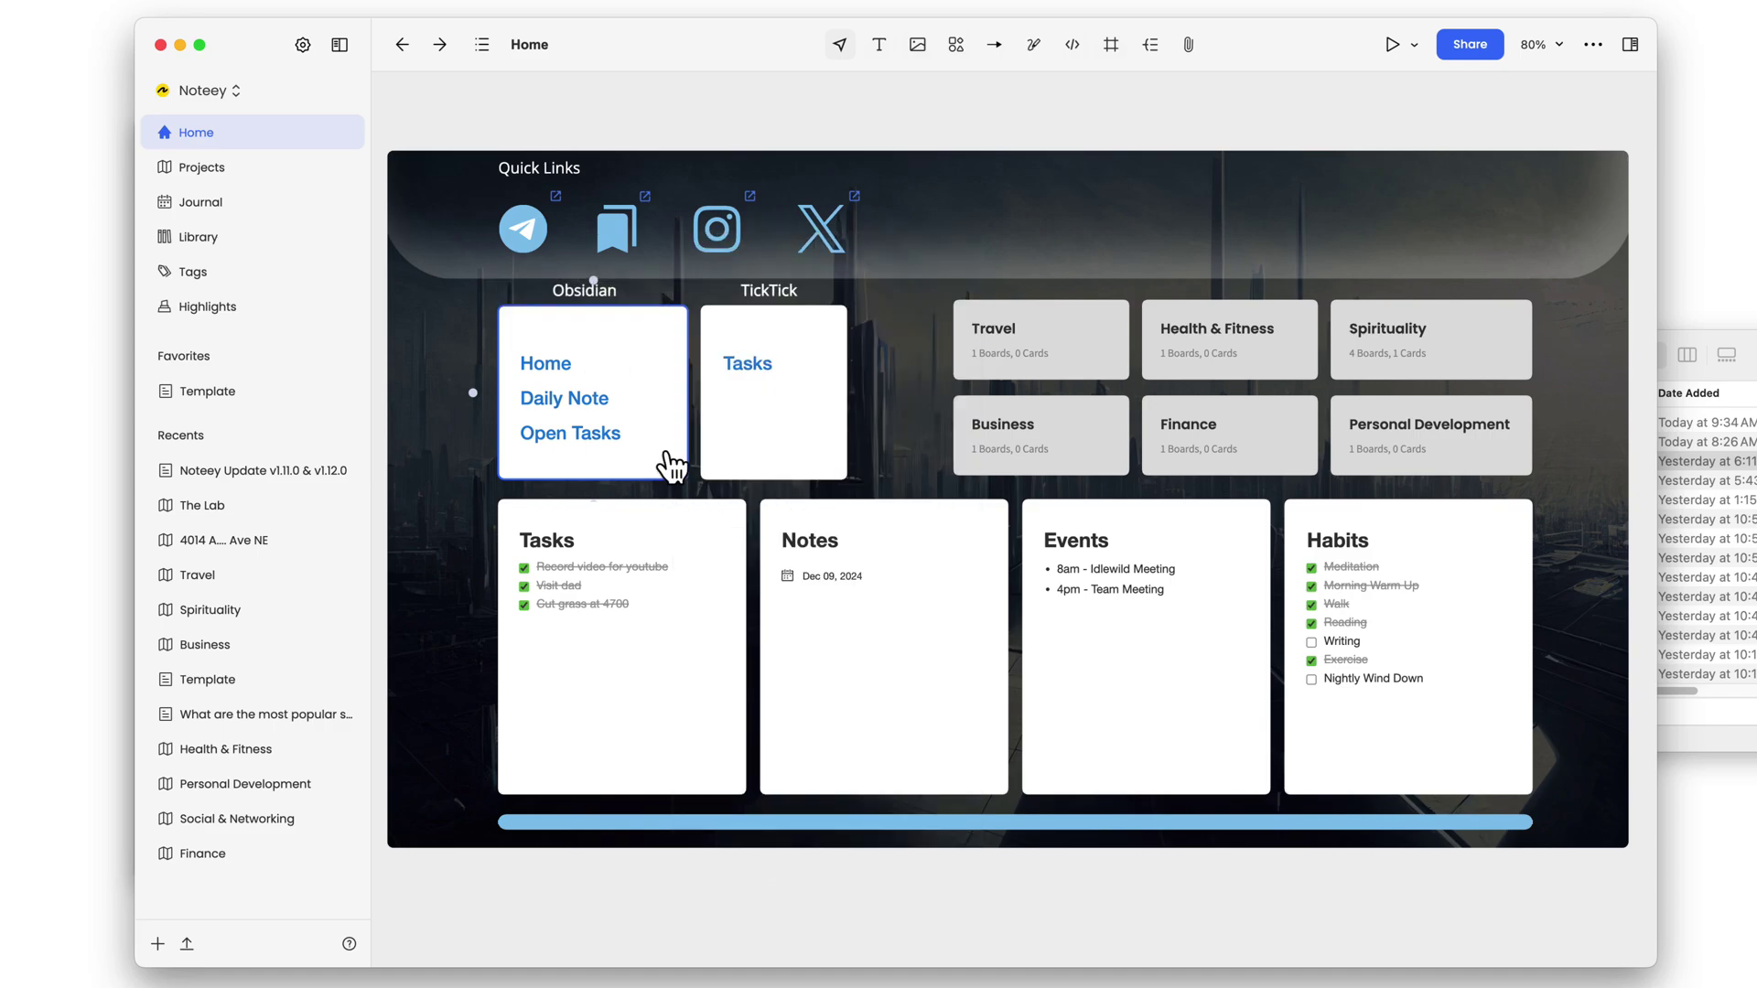
- Hide the Obsidian links card from the library and lock it
right_click(600, 339)
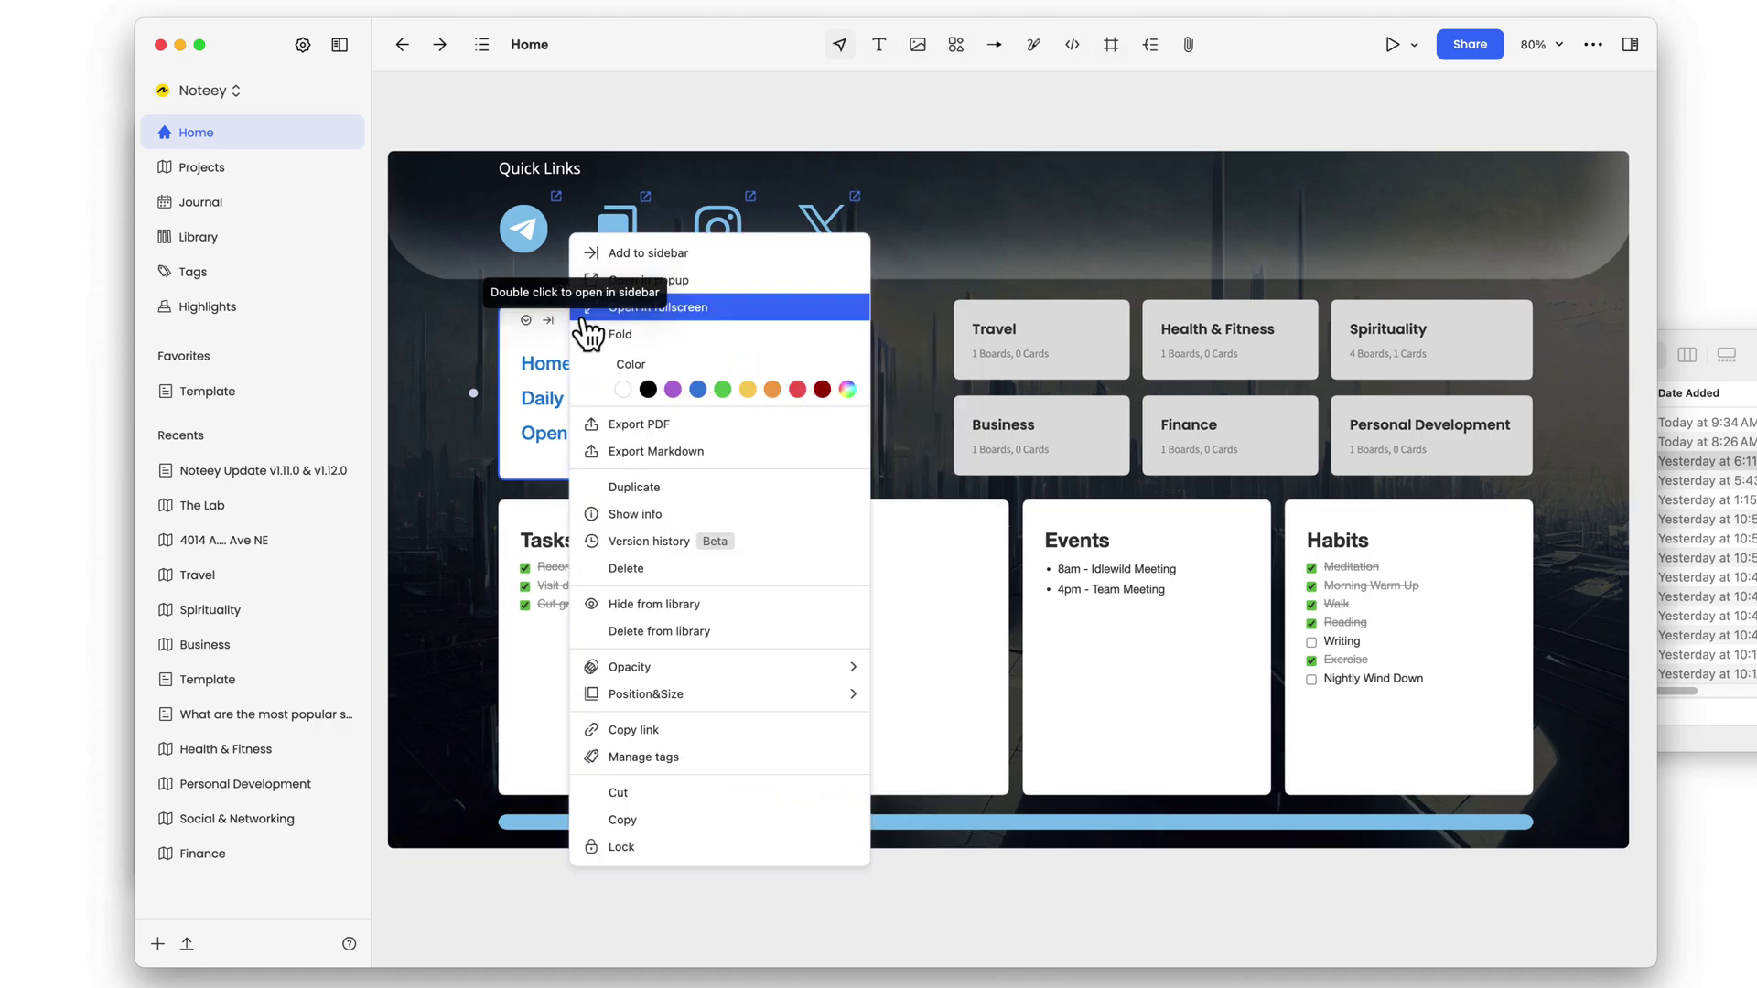
left_click(688, 606)
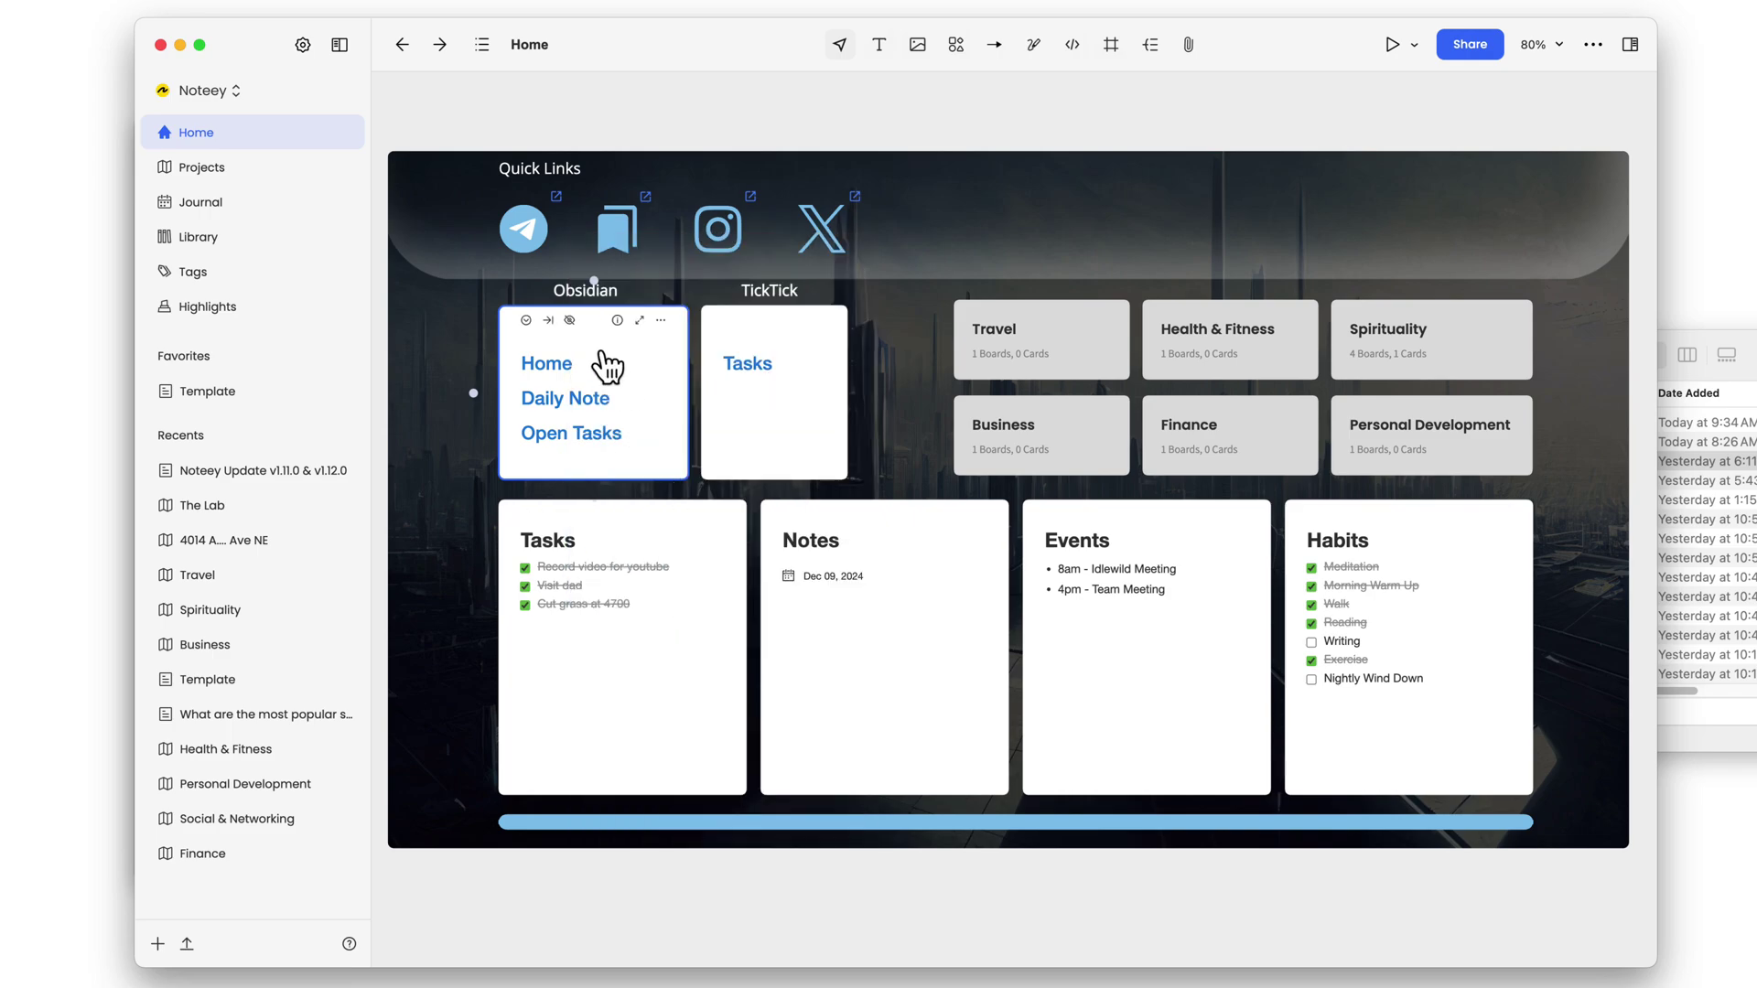
left_click(661, 322)
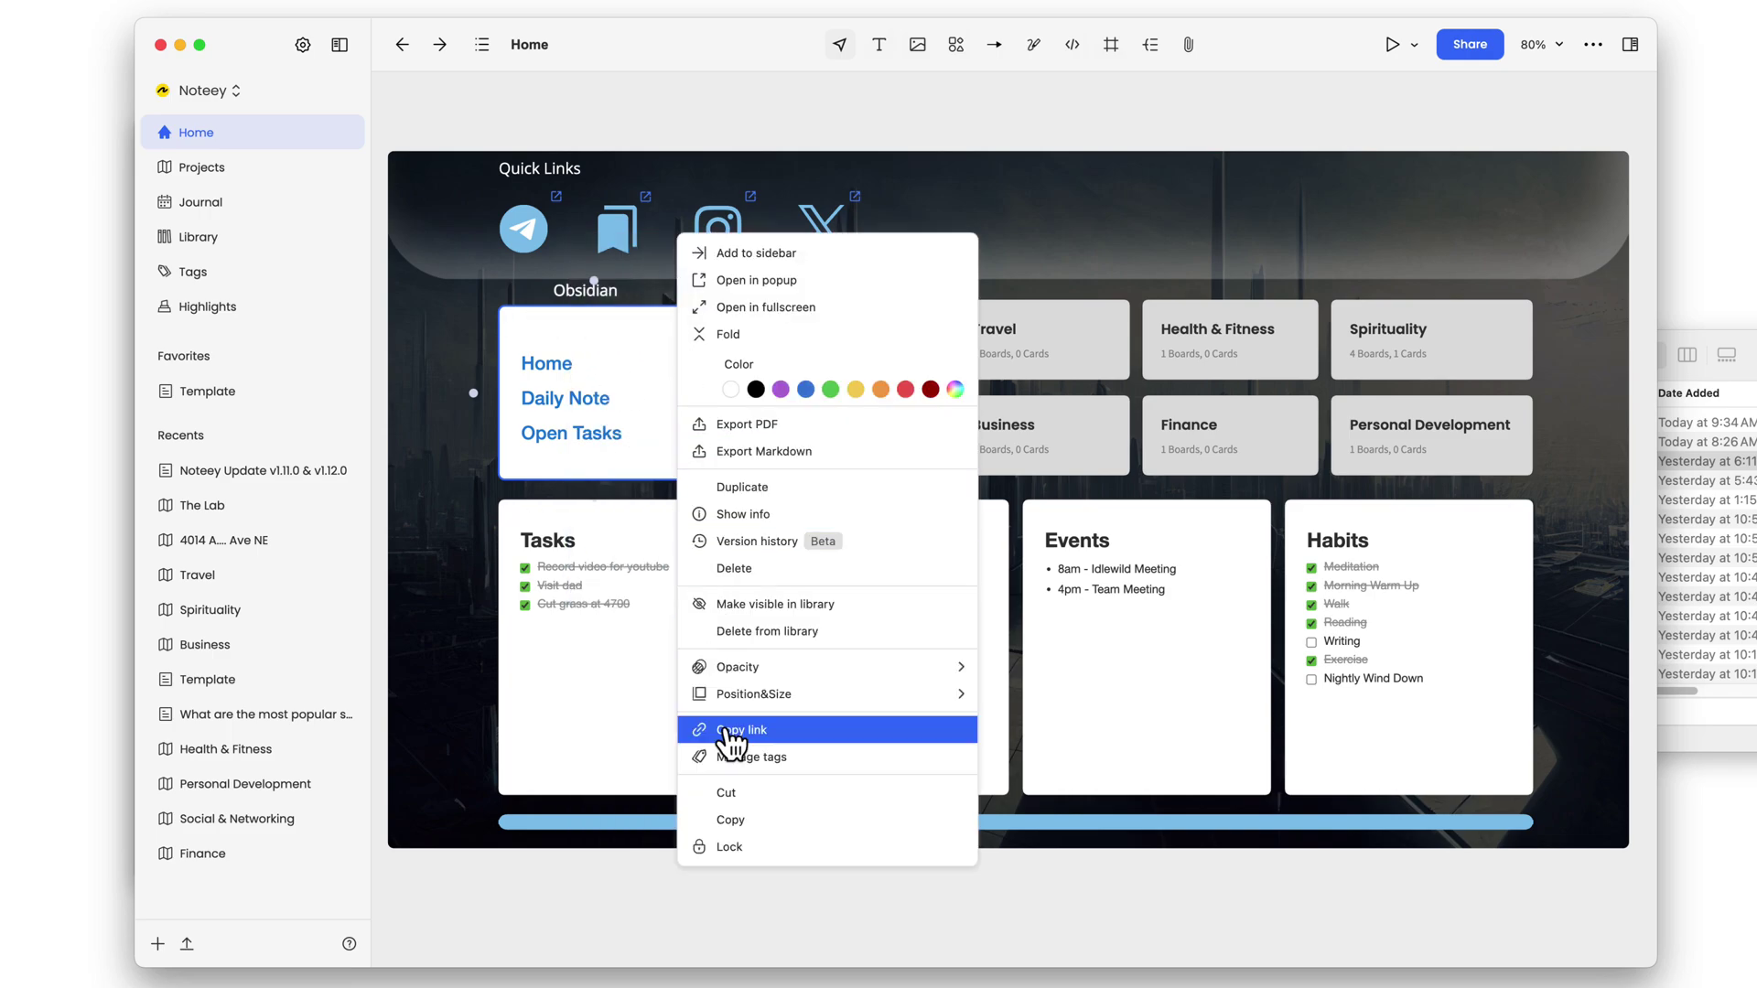
left_click(732, 846)
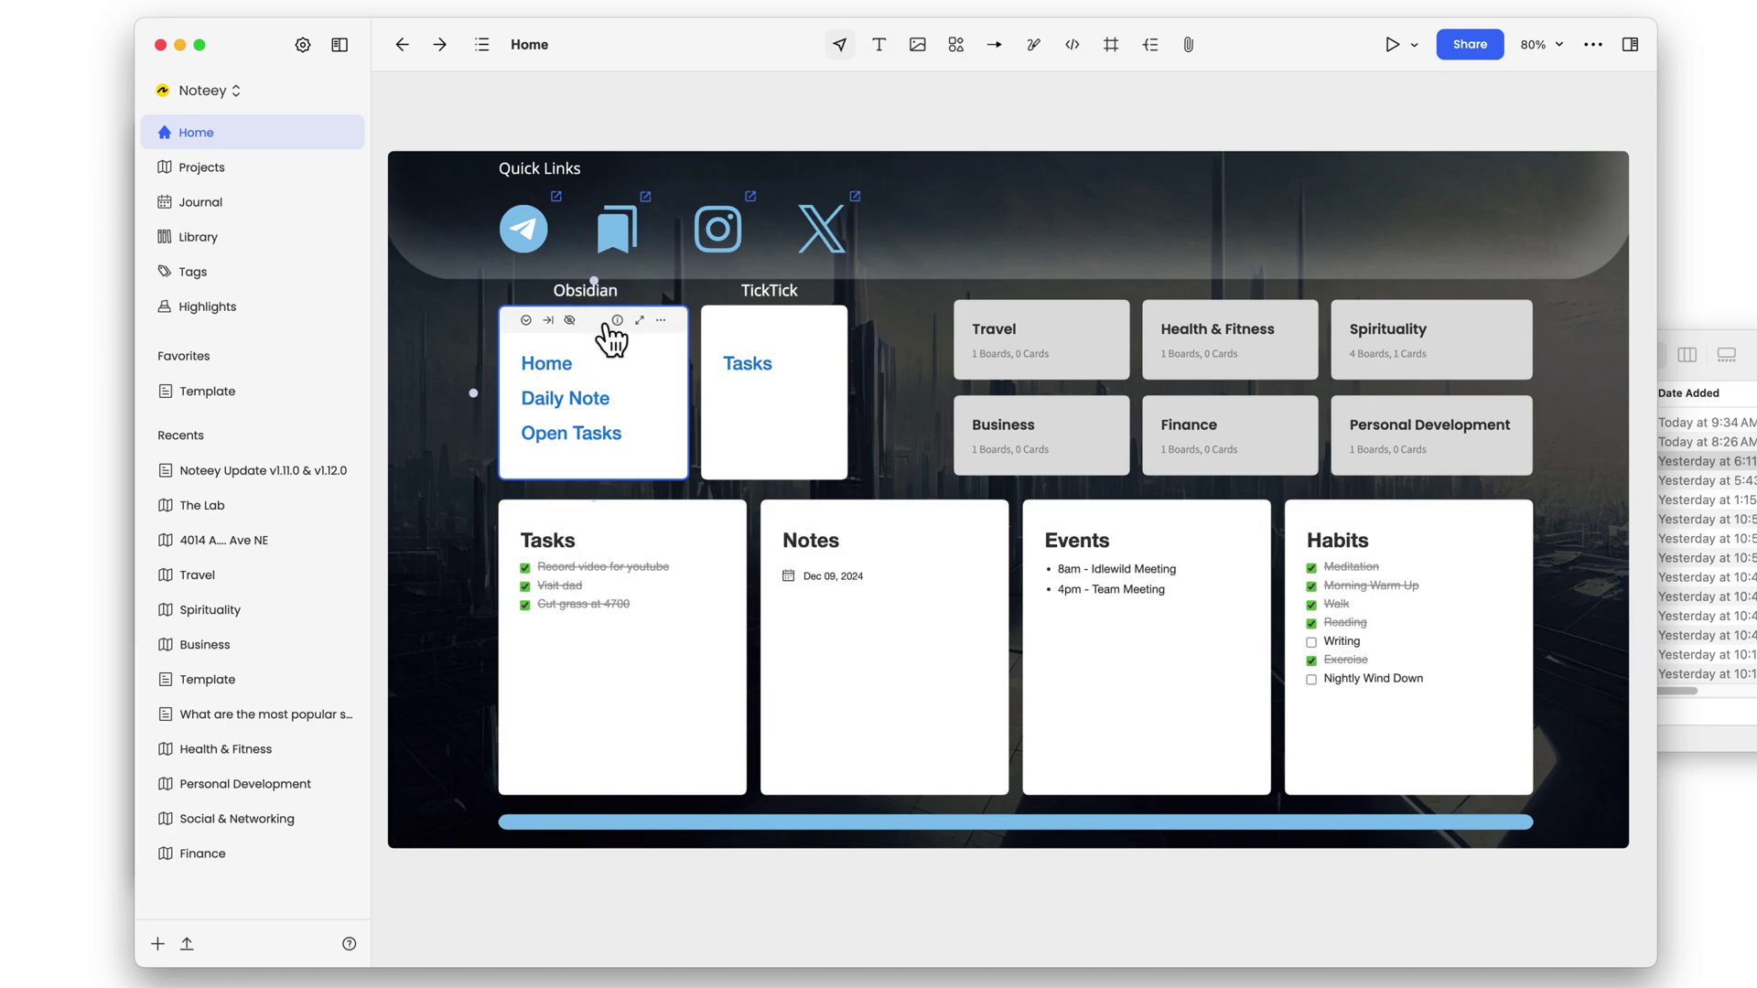
- Review the options of the locked Obsidian links card and its hidden-in-library status icon
left_click(660, 320)
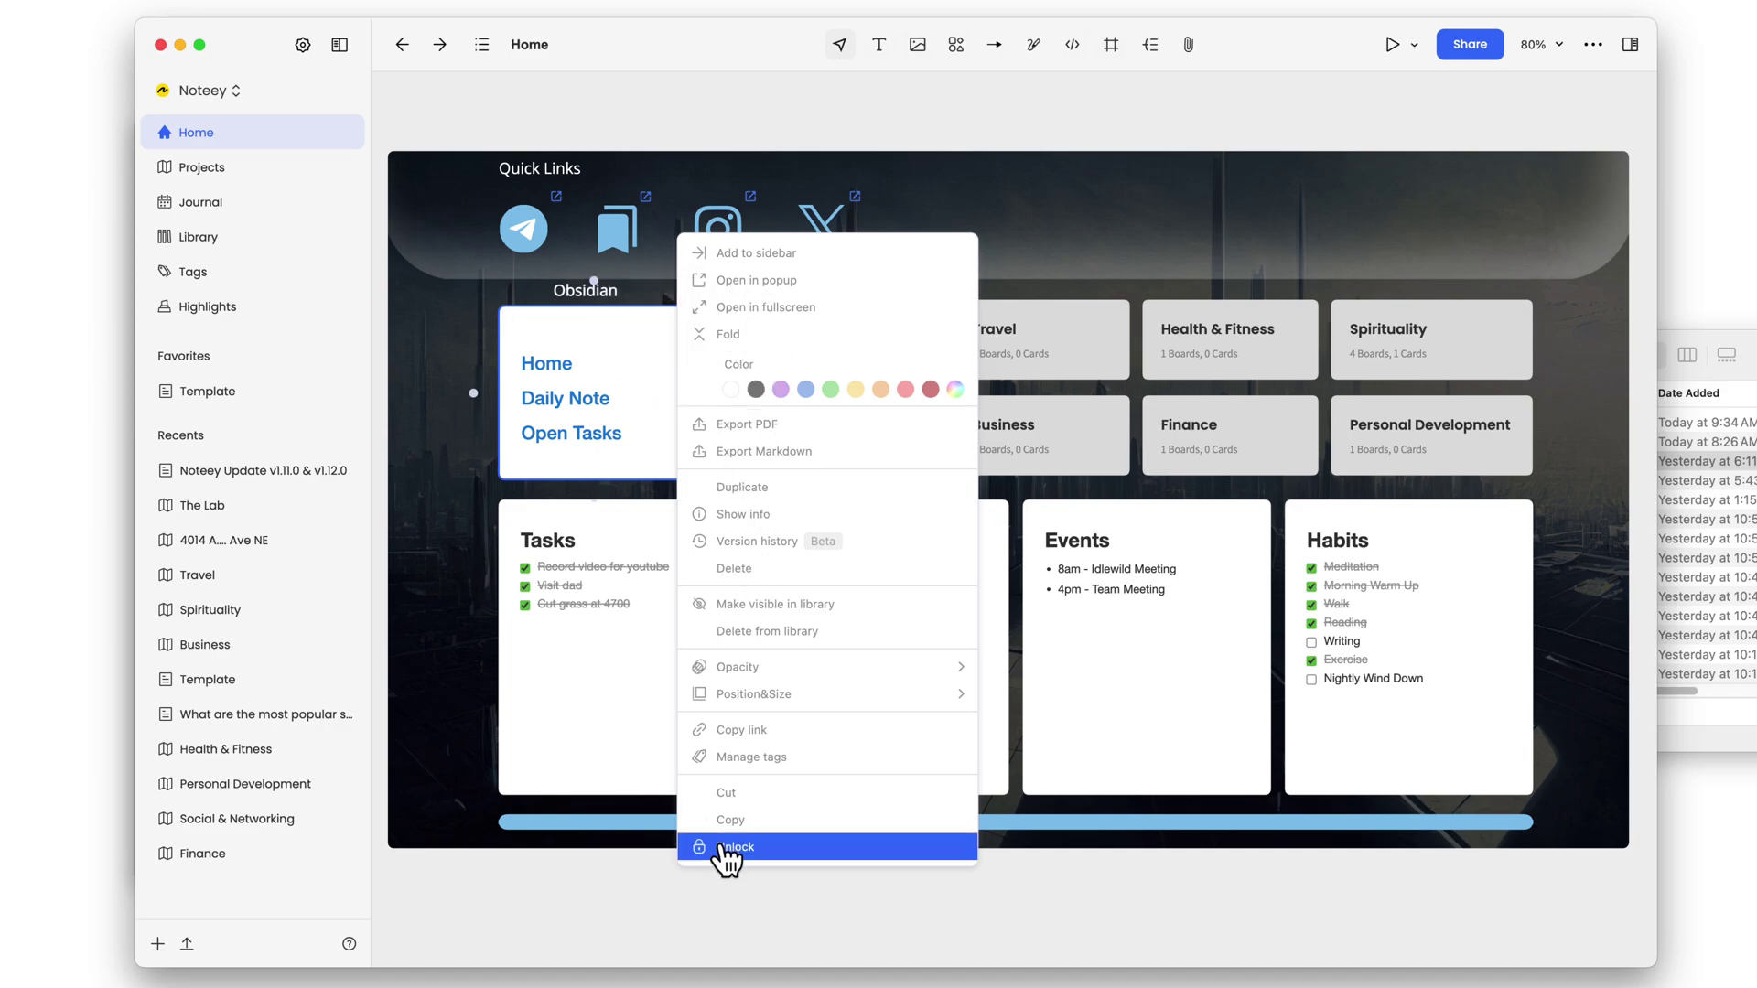
left_click(608, 373)
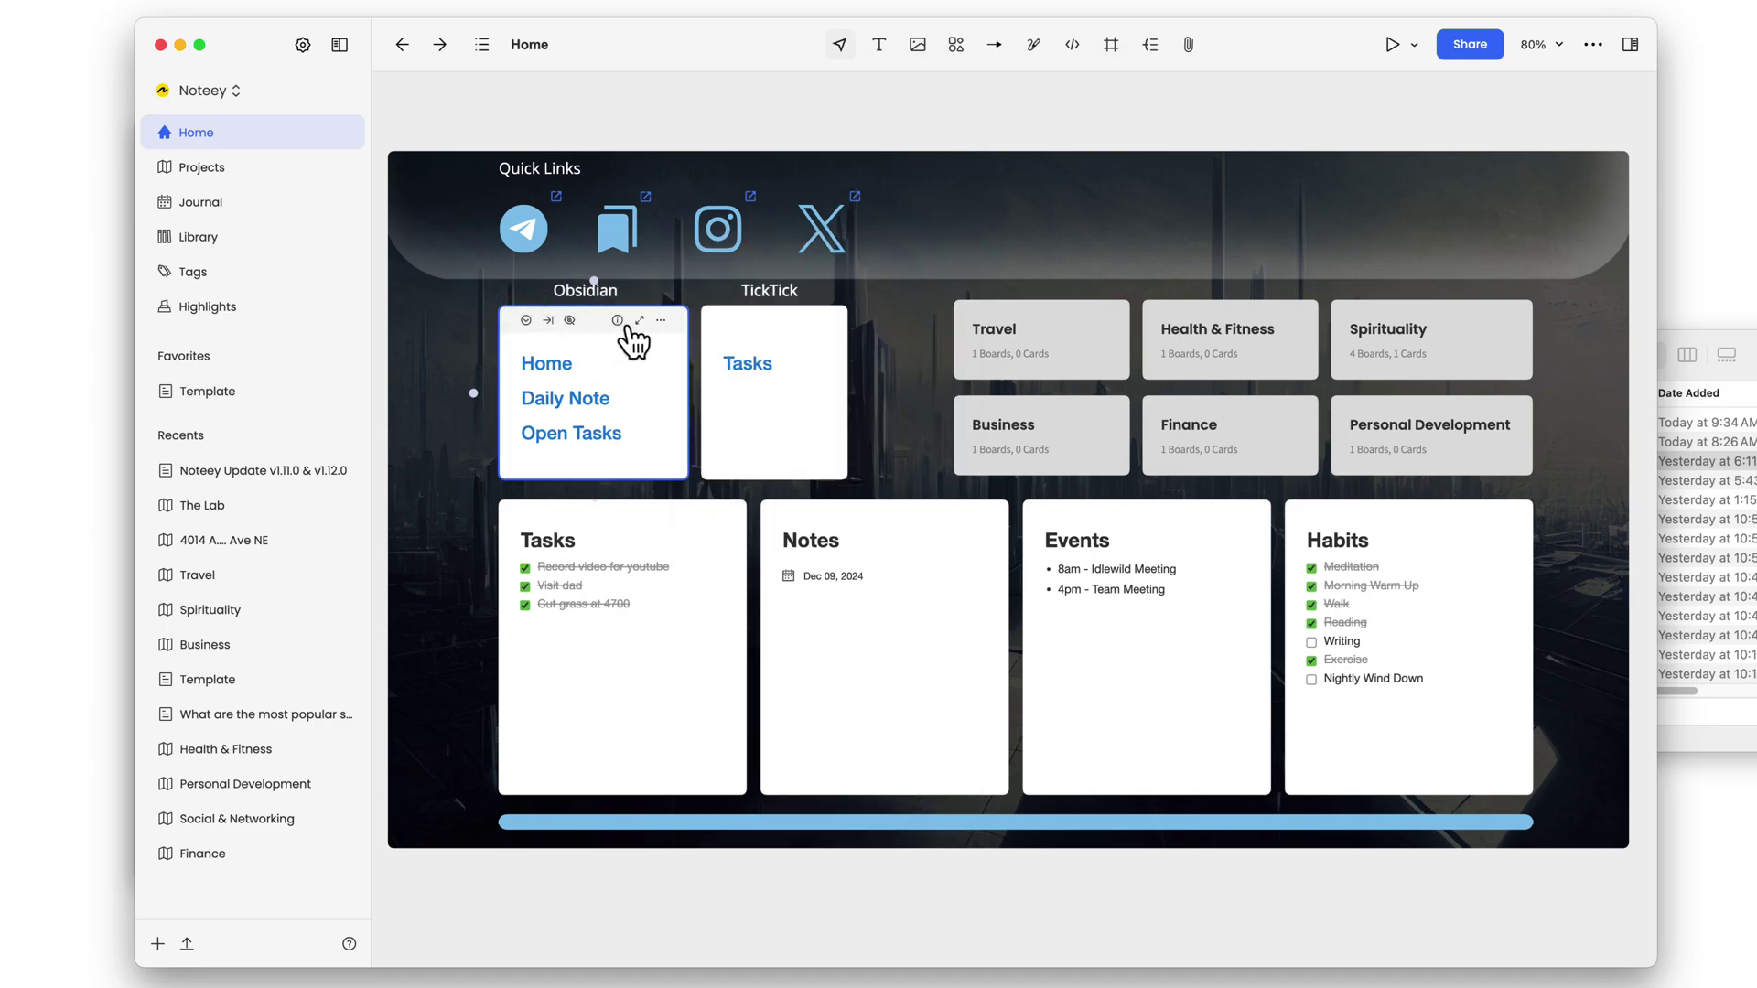
left_click(572, 320)
- Reopen the Noteey Update note and review V1.12.0 items 4 to 6 on backlinks, sub-board state and sidebar customization
left_click(326, 474)
scroll(801, 804, "down", 3)
scroll(801, 804, "down", 2)
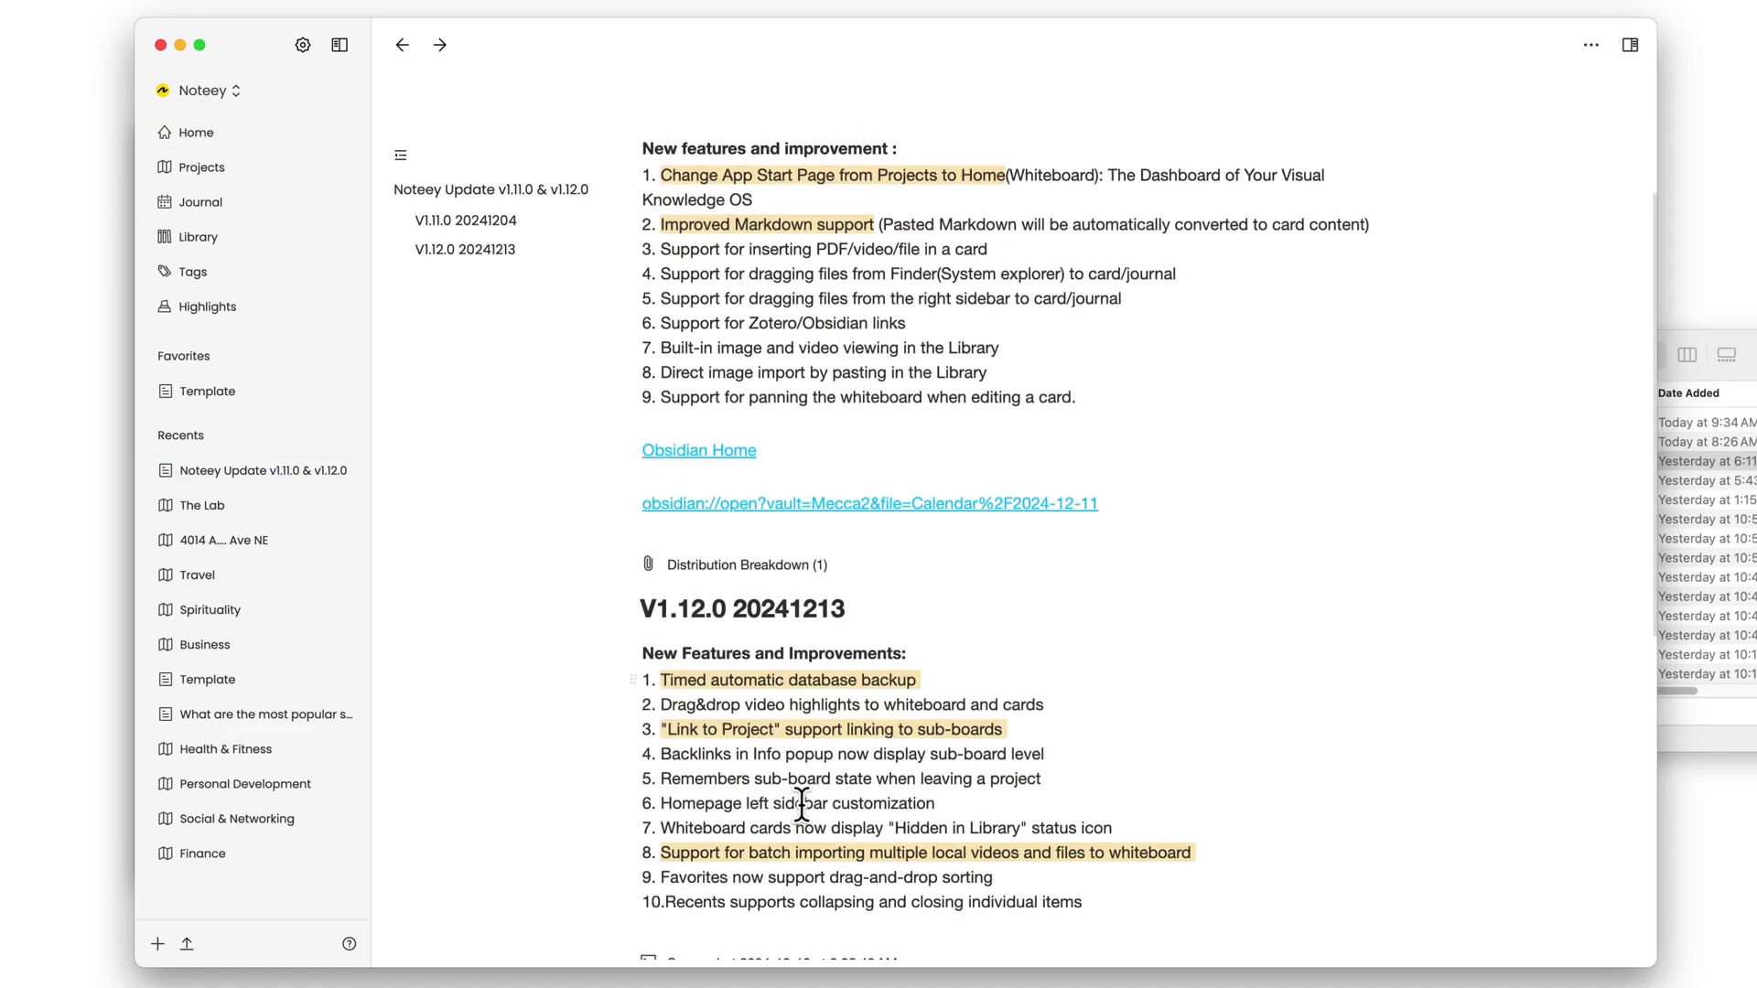
scroll(805, 801, "down", 3)
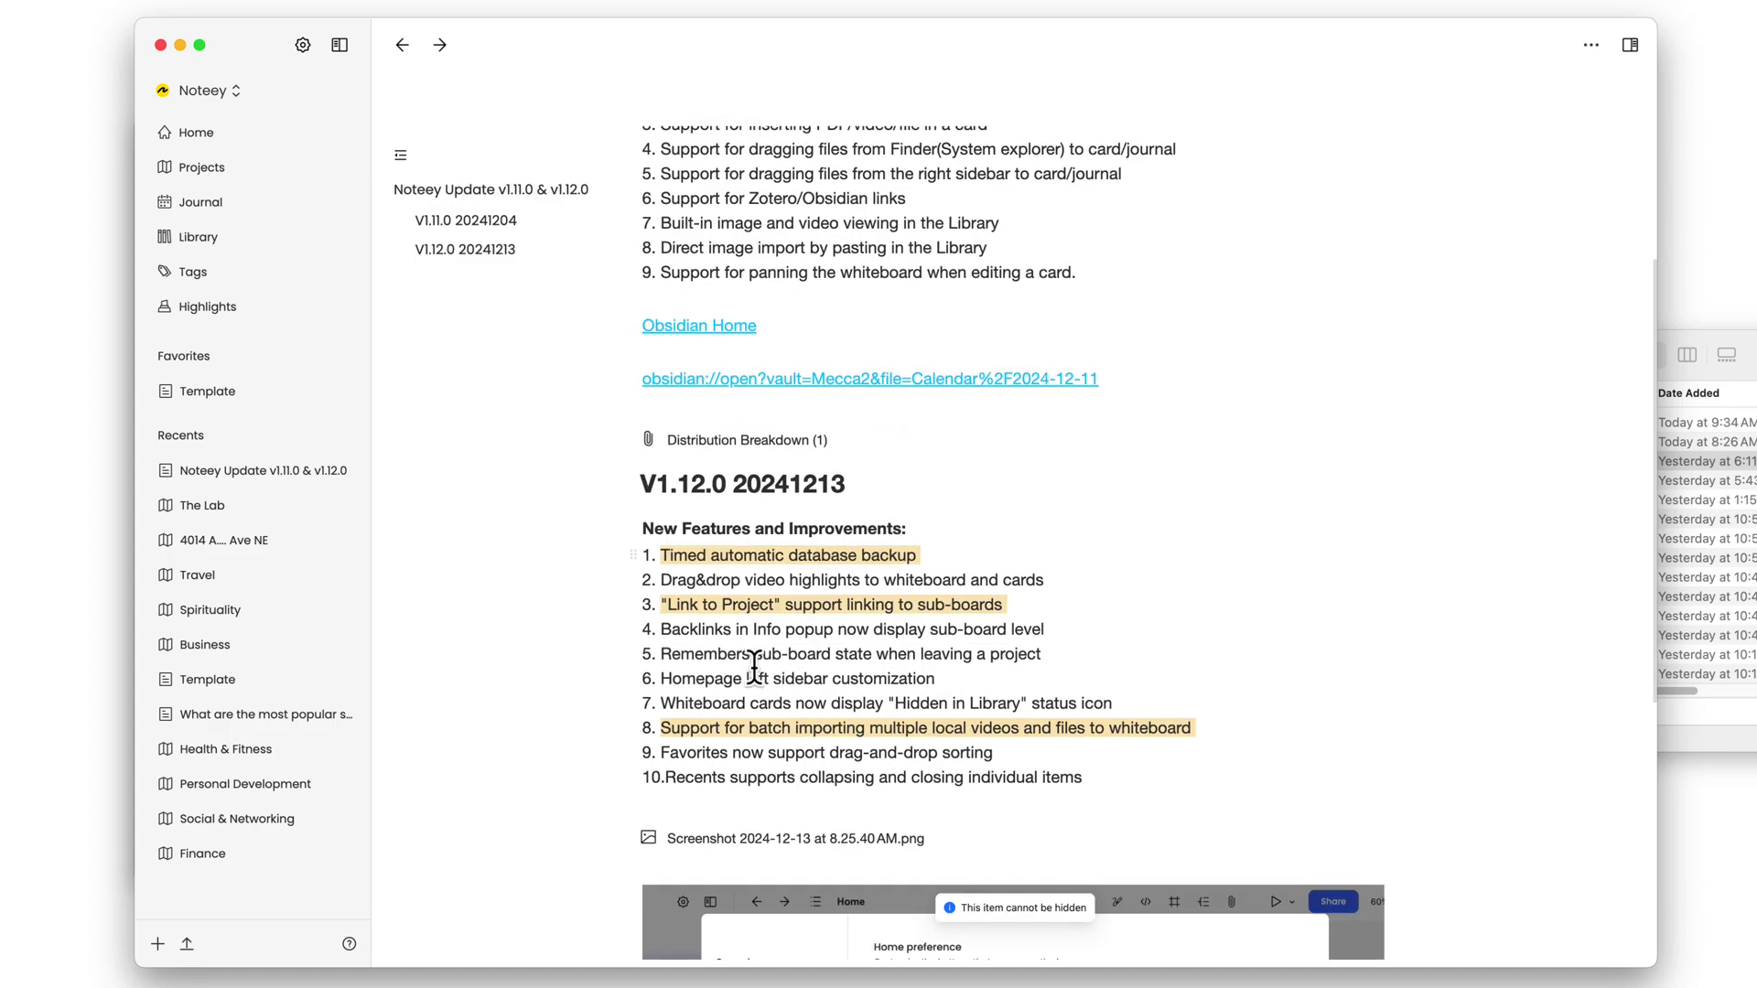
left_click_drag(680, 631, 1021, 631)
left_click(716, 671)
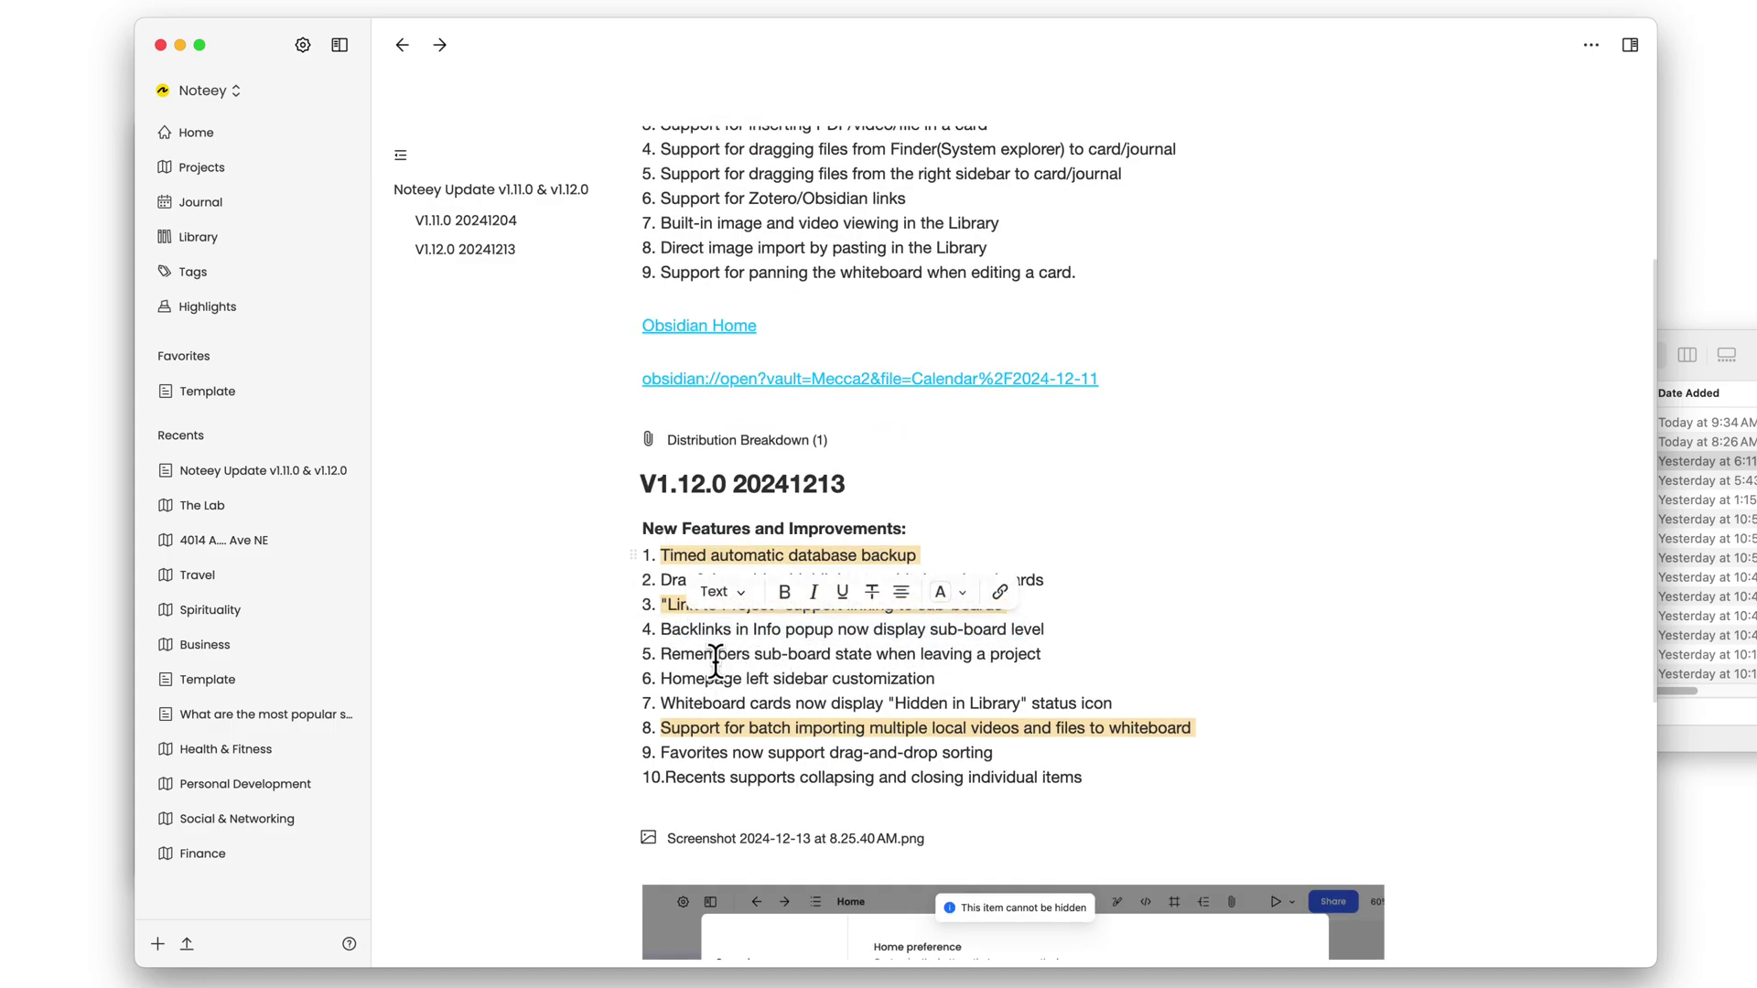
left_click_drag(688, 655, 915, 655)
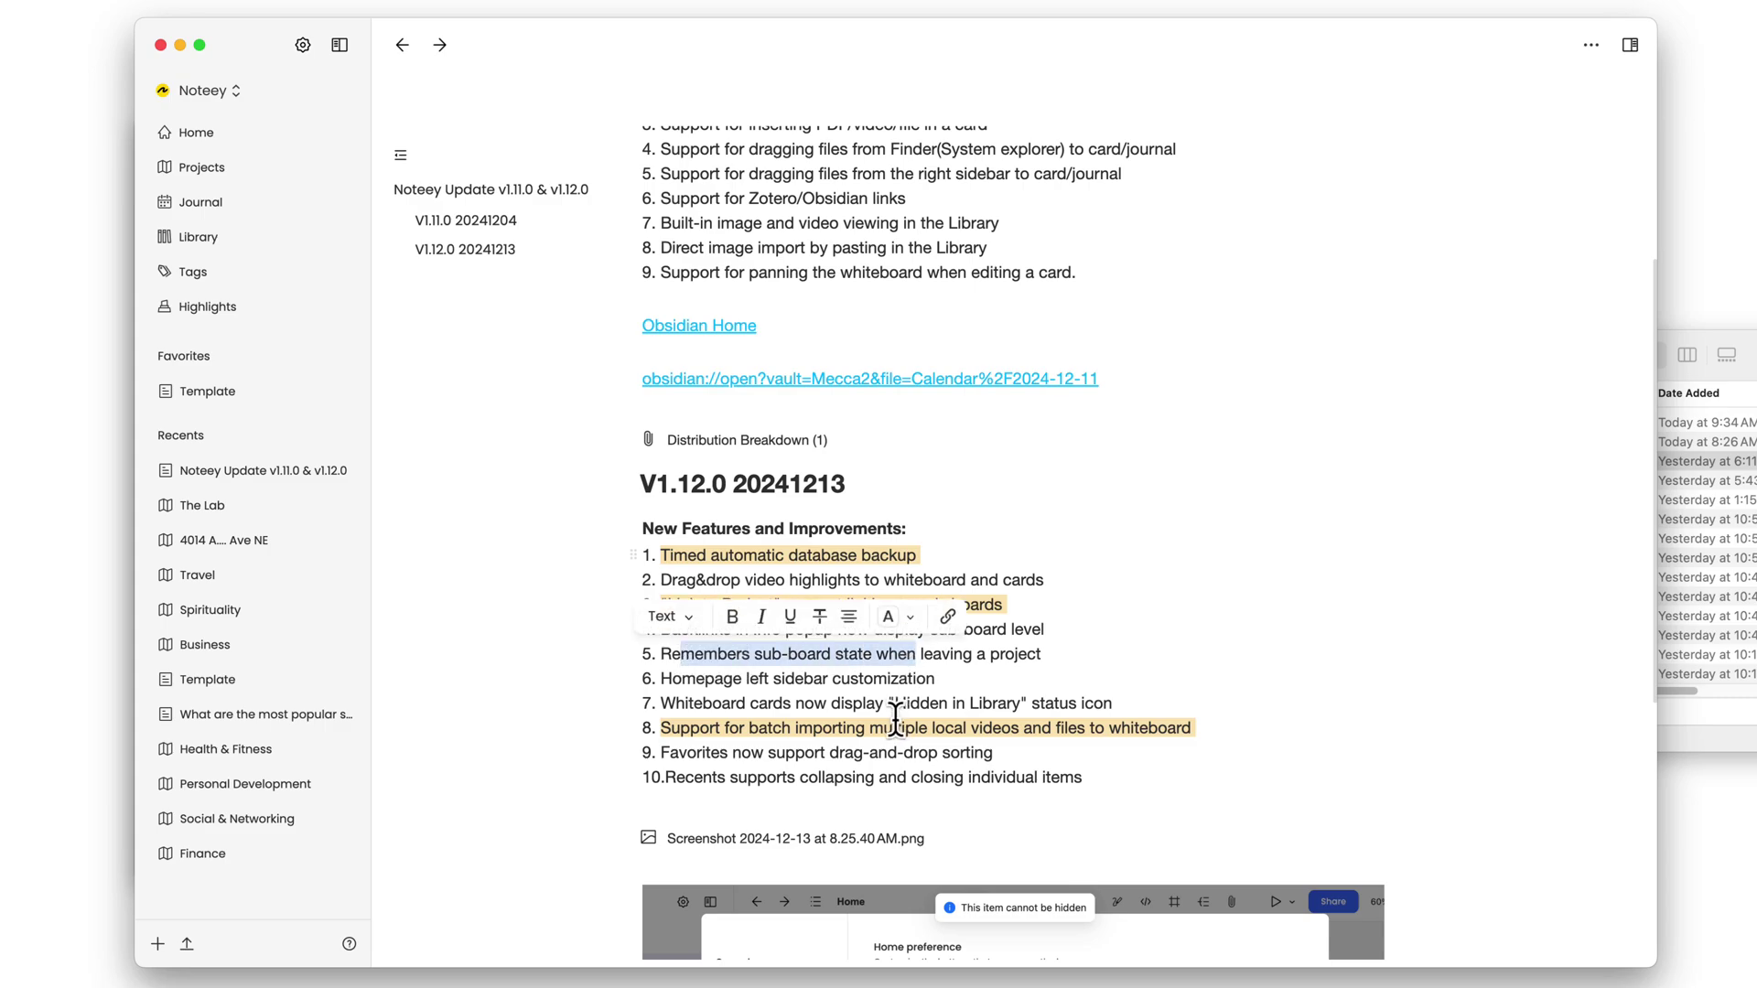
left_click(722, 678)
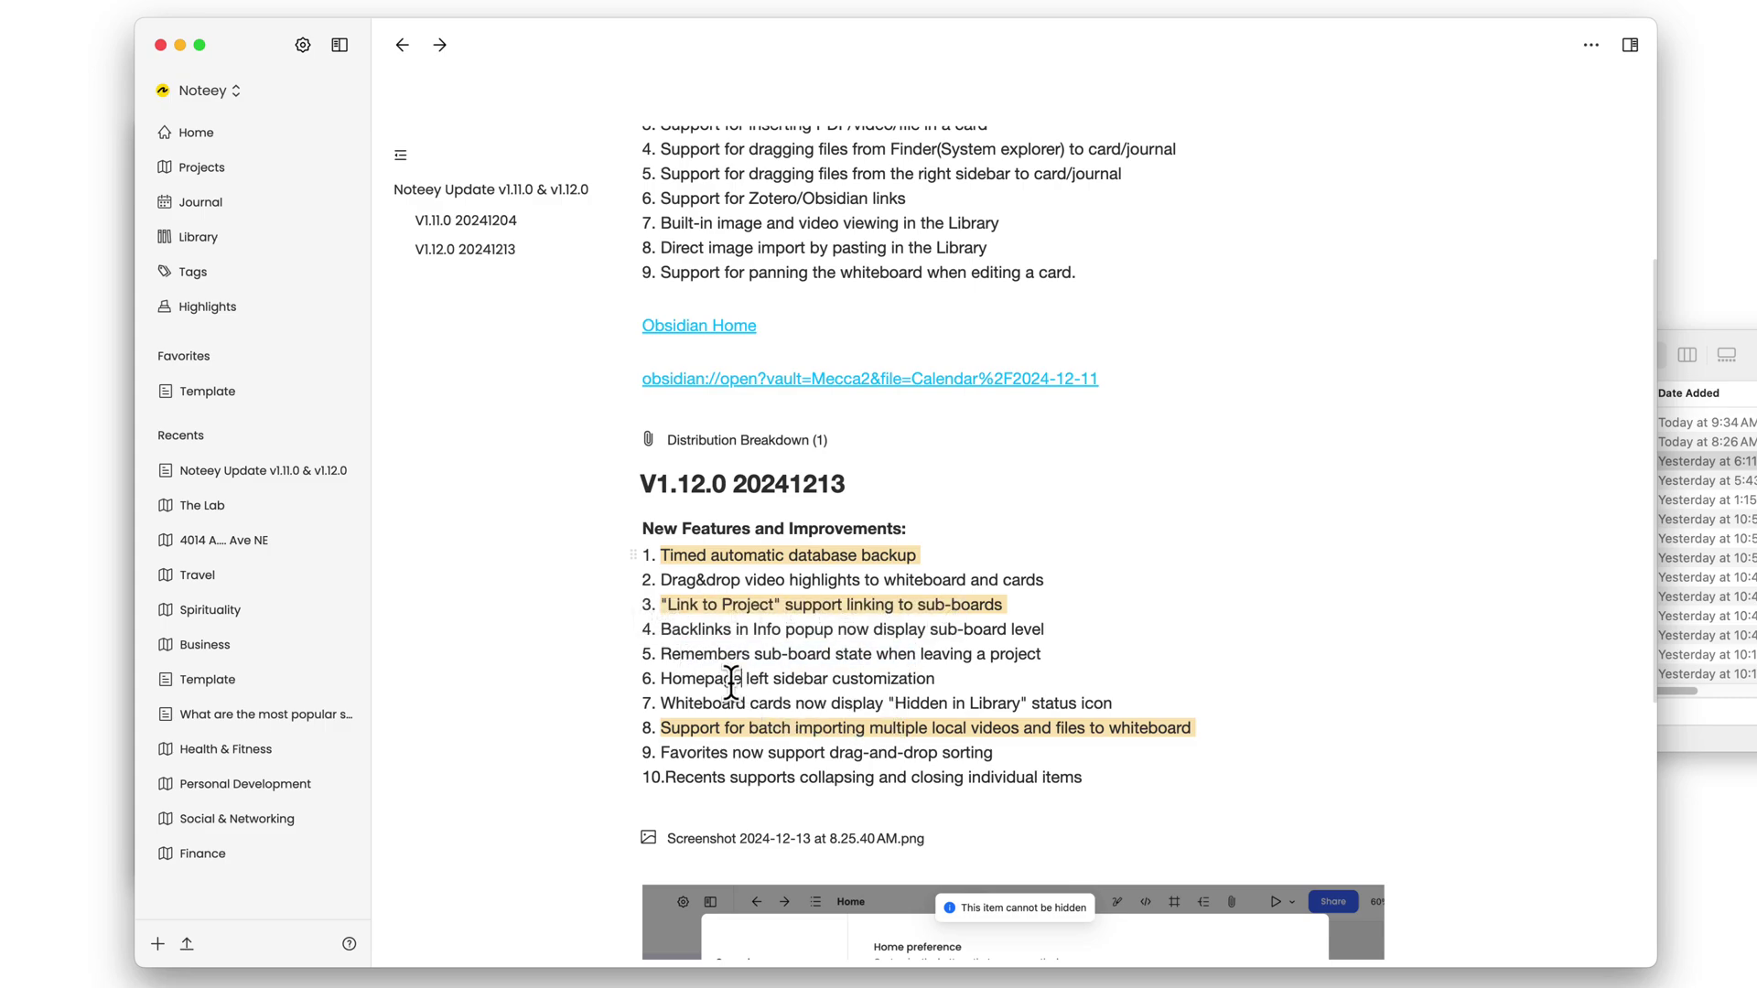
left_click_drag(696, 678, 828, 678)
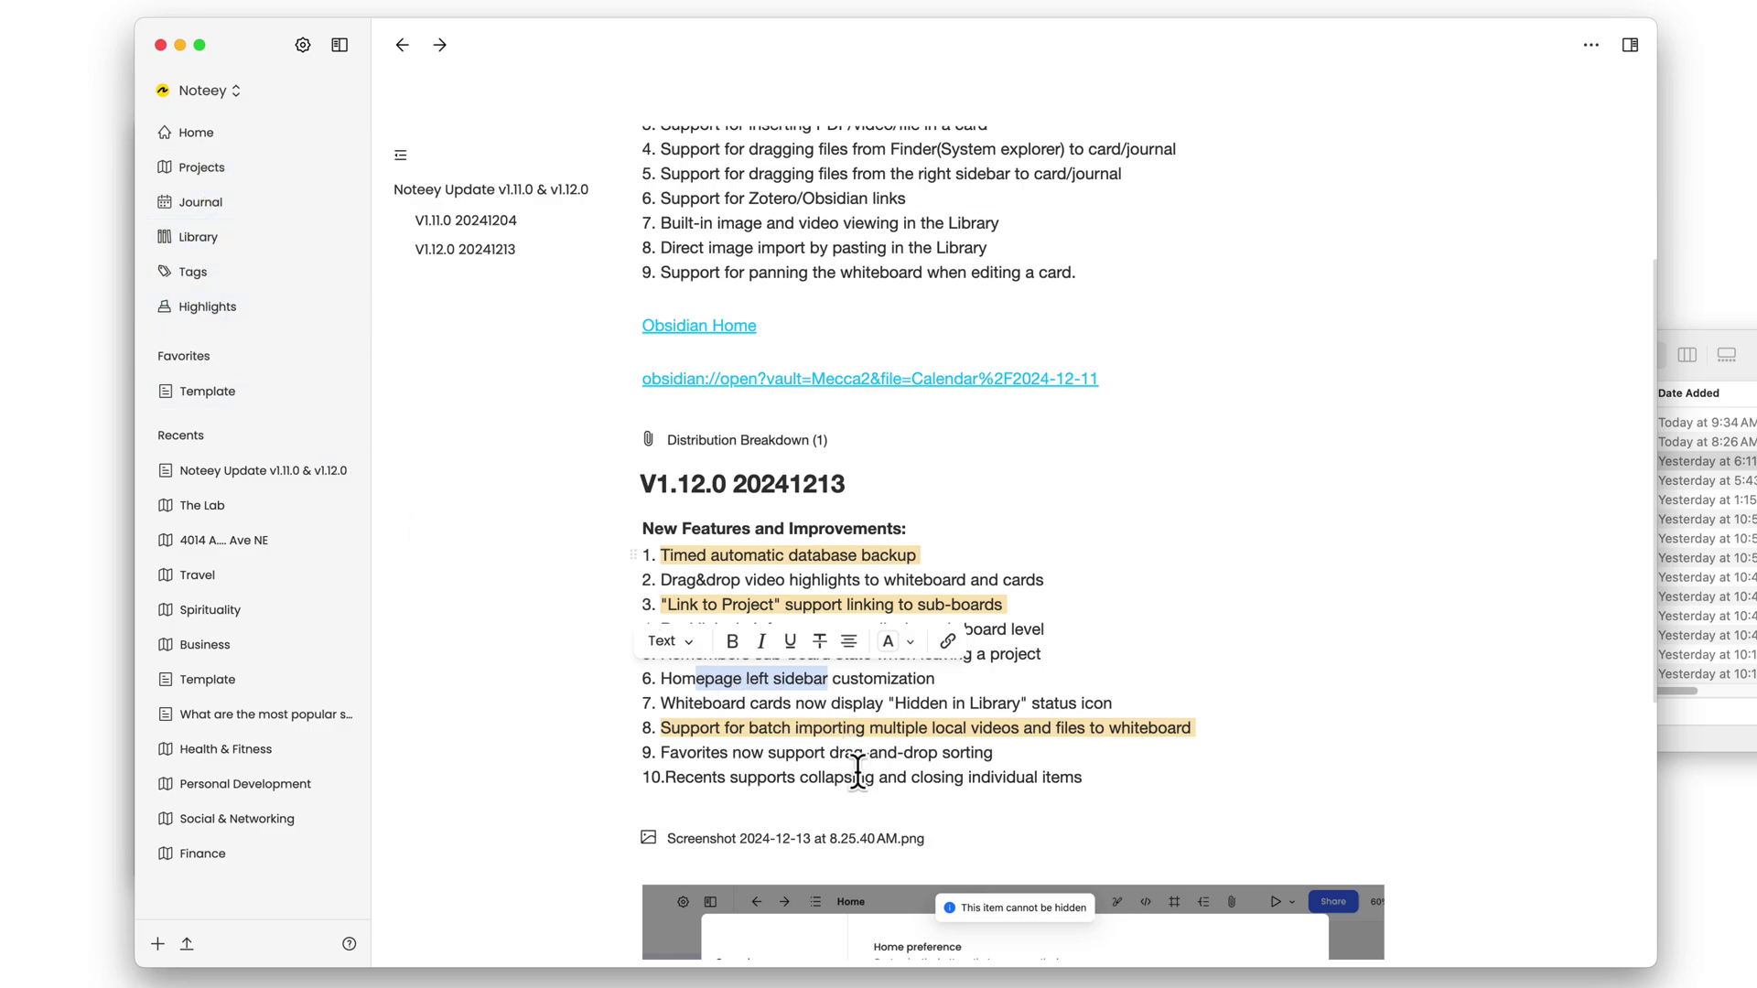
- Review V1.12.0 items 7 to 10, covering the hidden status icon, batch importing, favorites sorting and collapsible recents
left_click(721, 703)
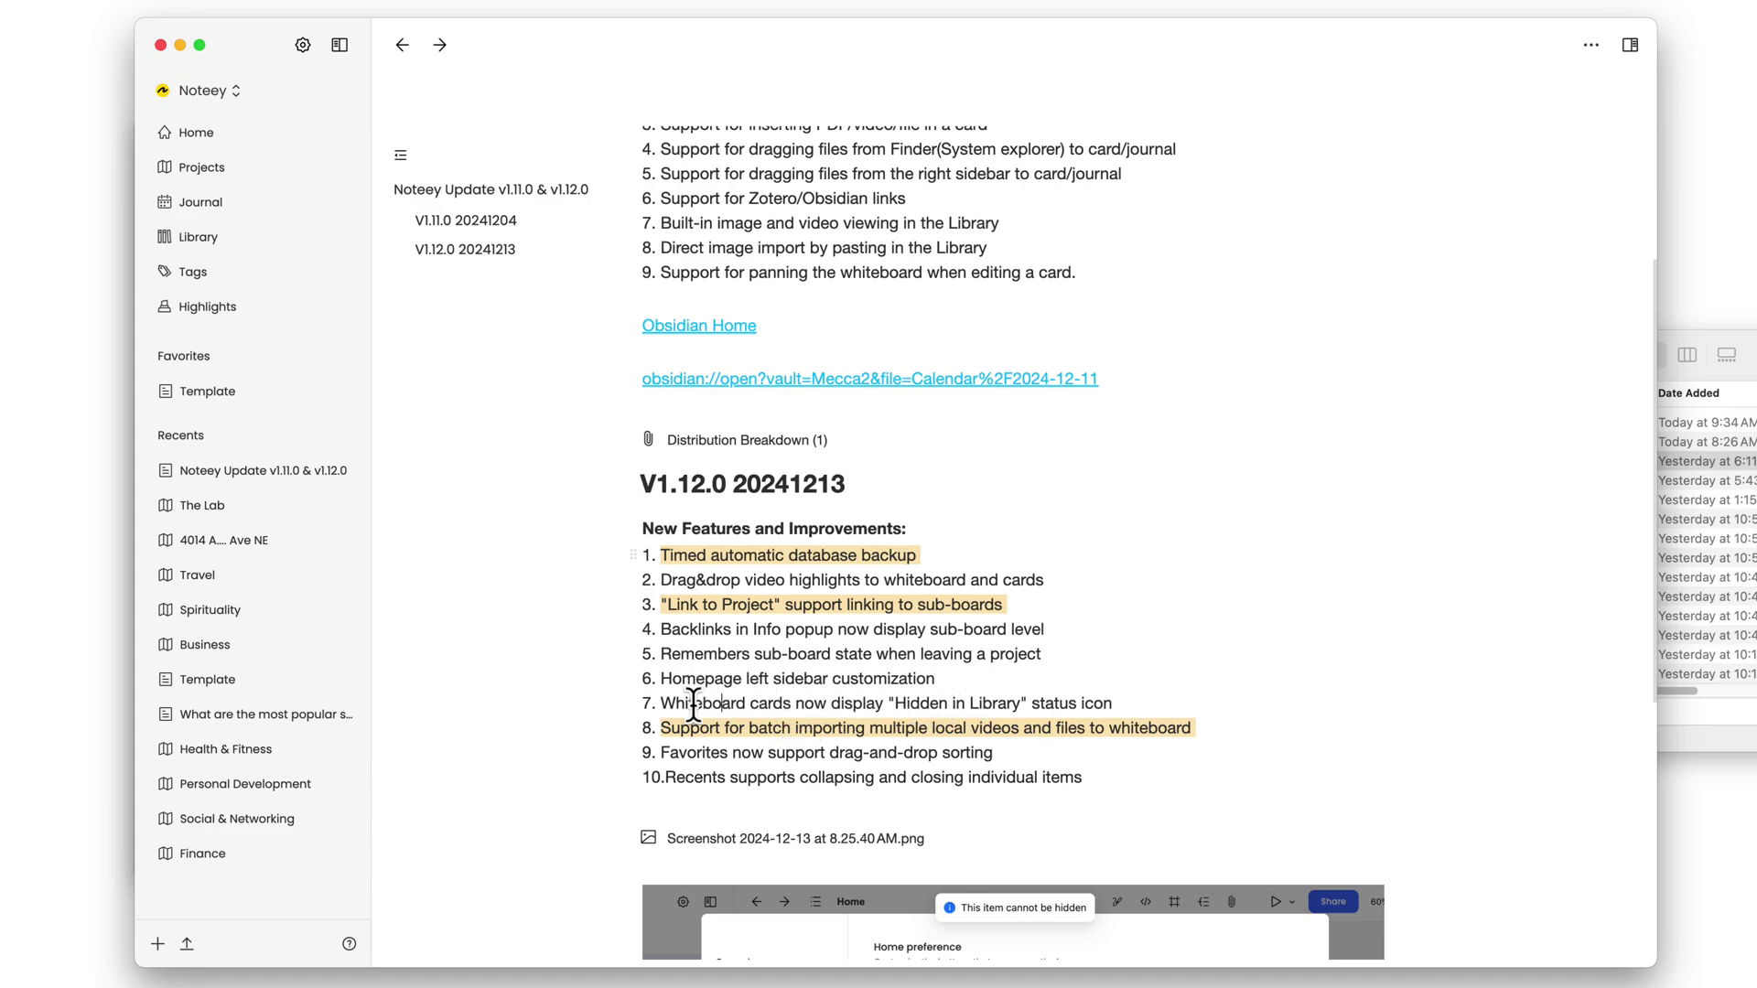
left_click_drag(689, 704, 902, 703)
left_click_drag(1085, 703, 1046, 701)
left_click(706, 758)
left_click_drag(680, 755, 852, 752)
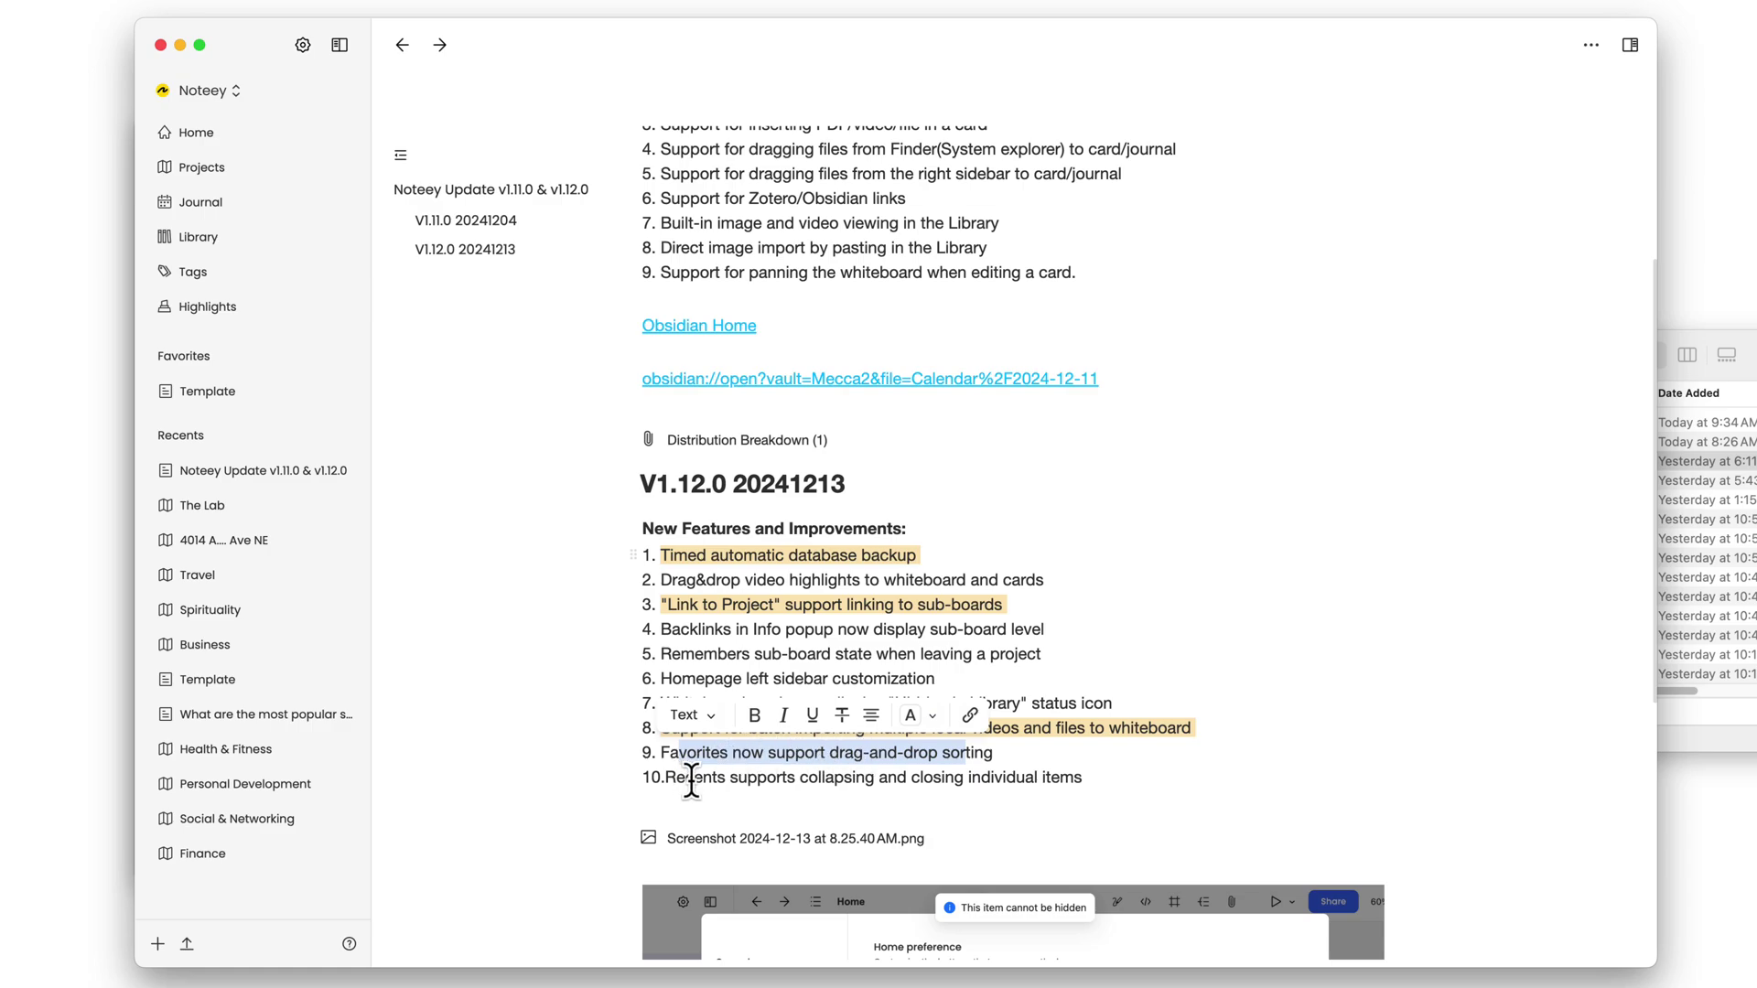
left_click_drag(677, 780, 831, 782)
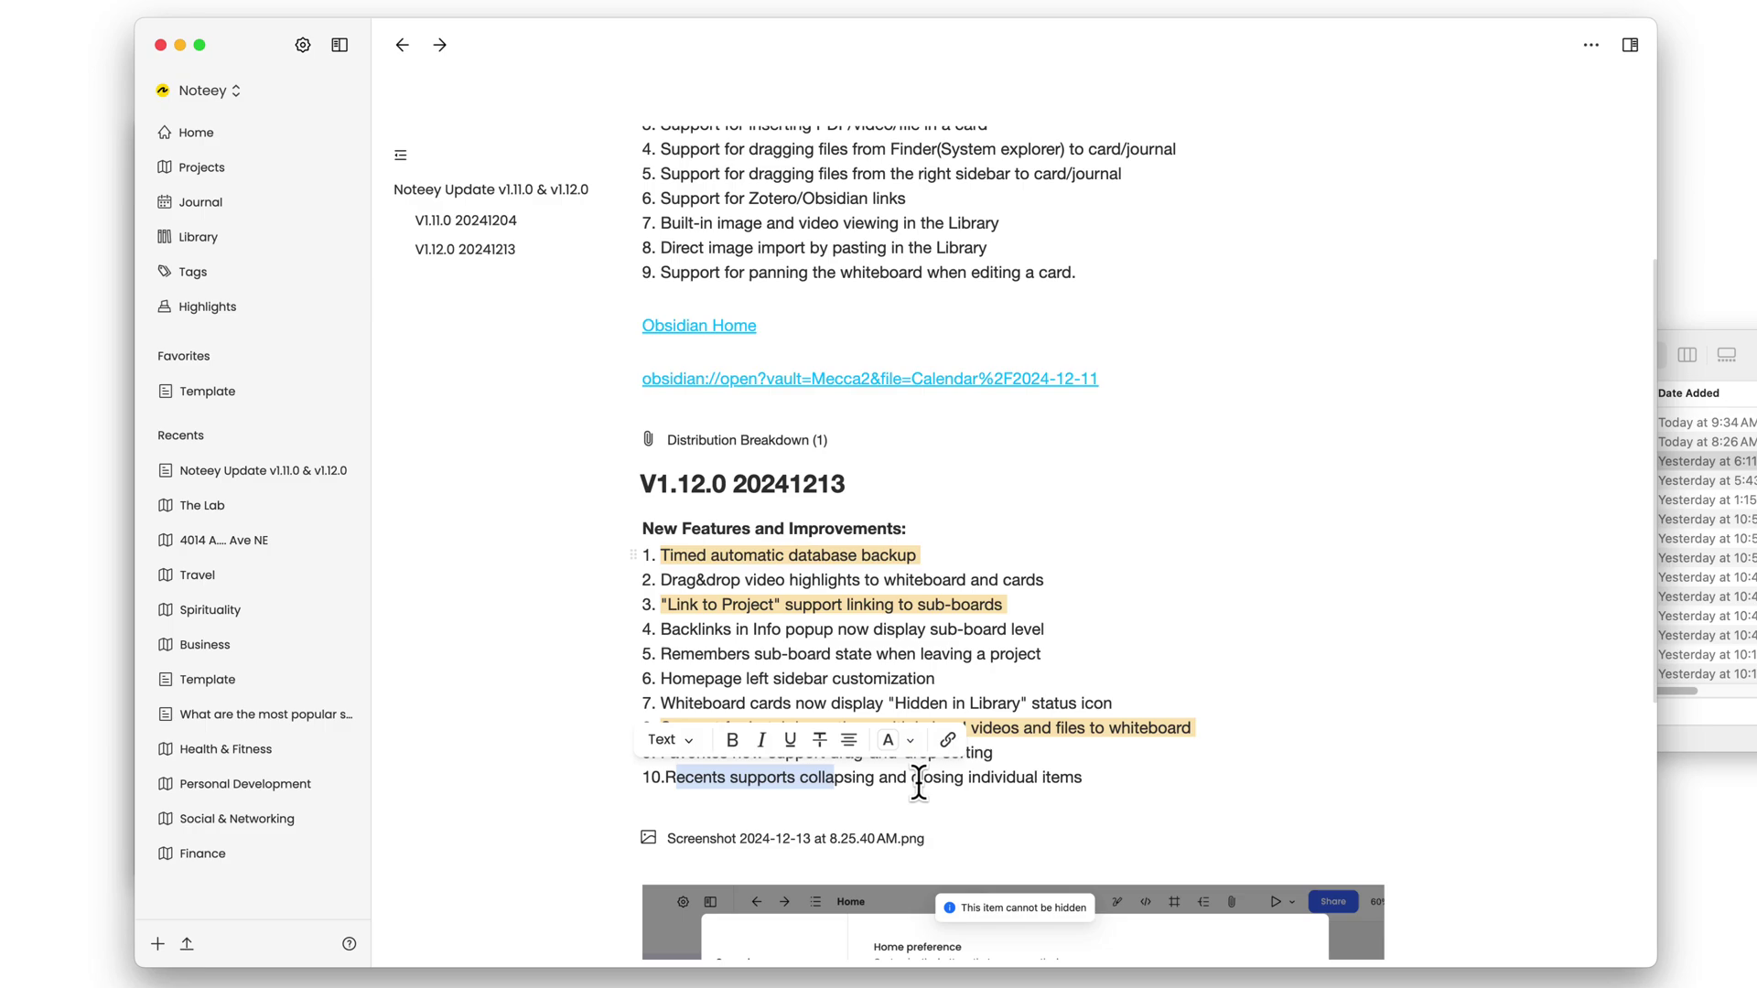
left_click(1027, 776)
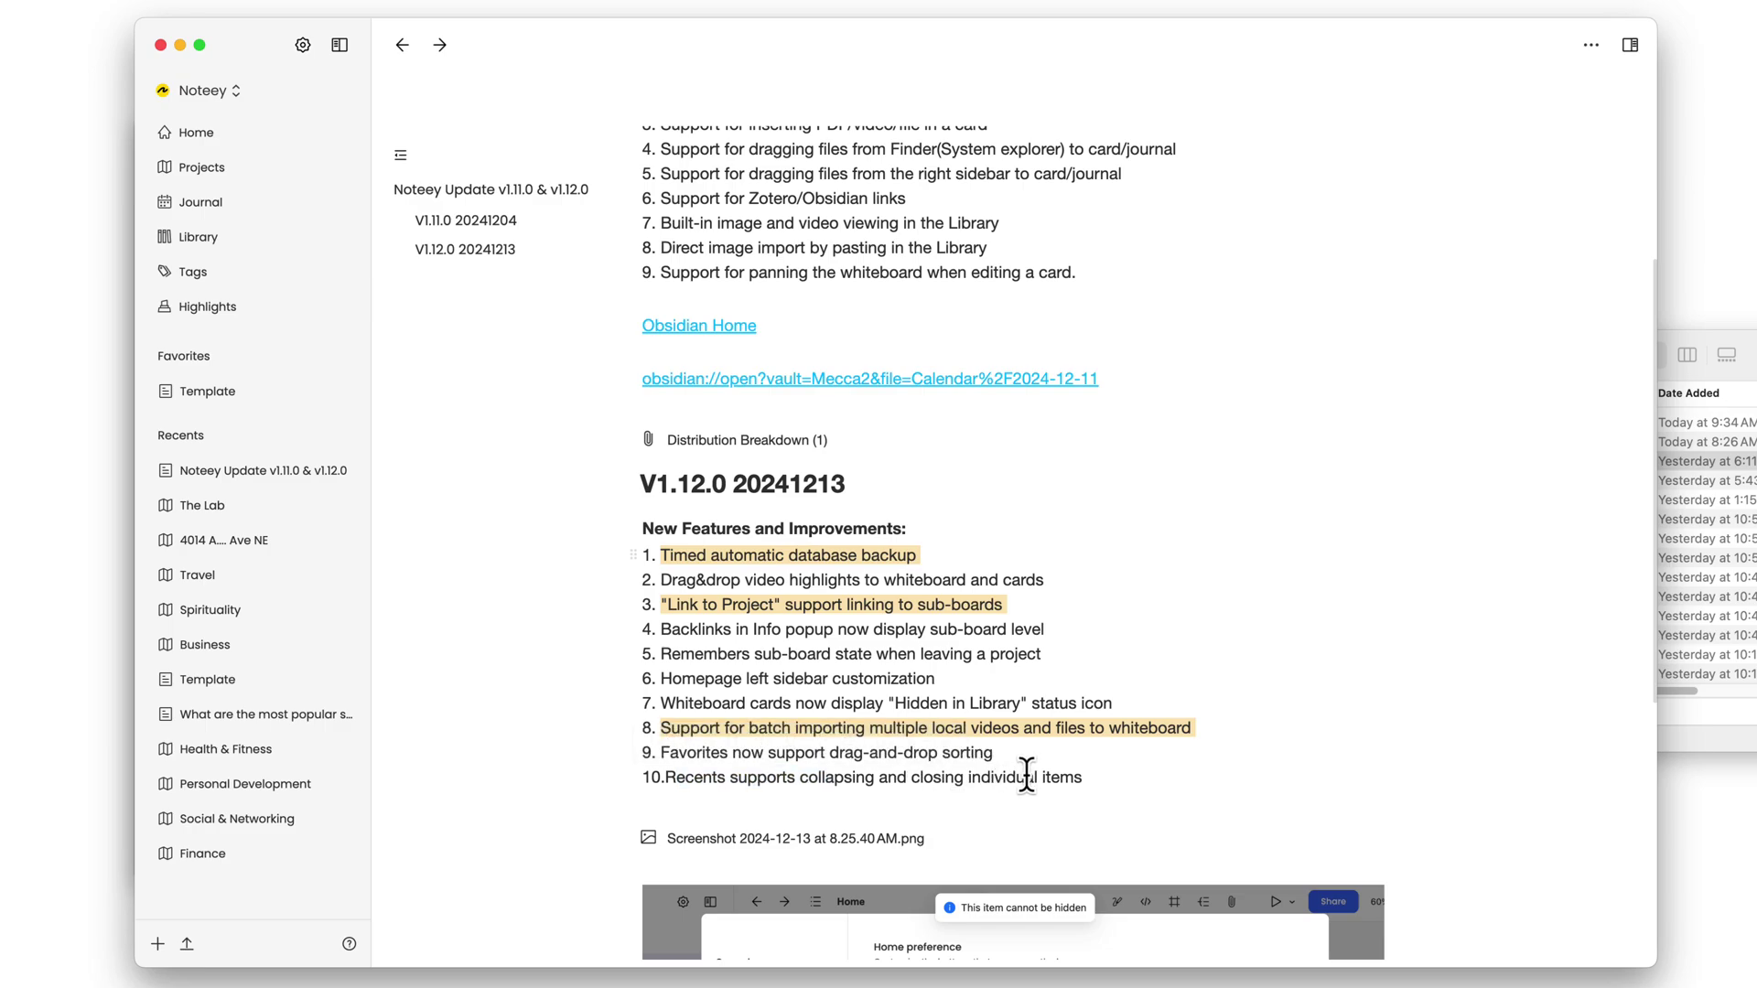
- Open the Library and add the dghjfghjd card to Favorites
left_click(224, 239)
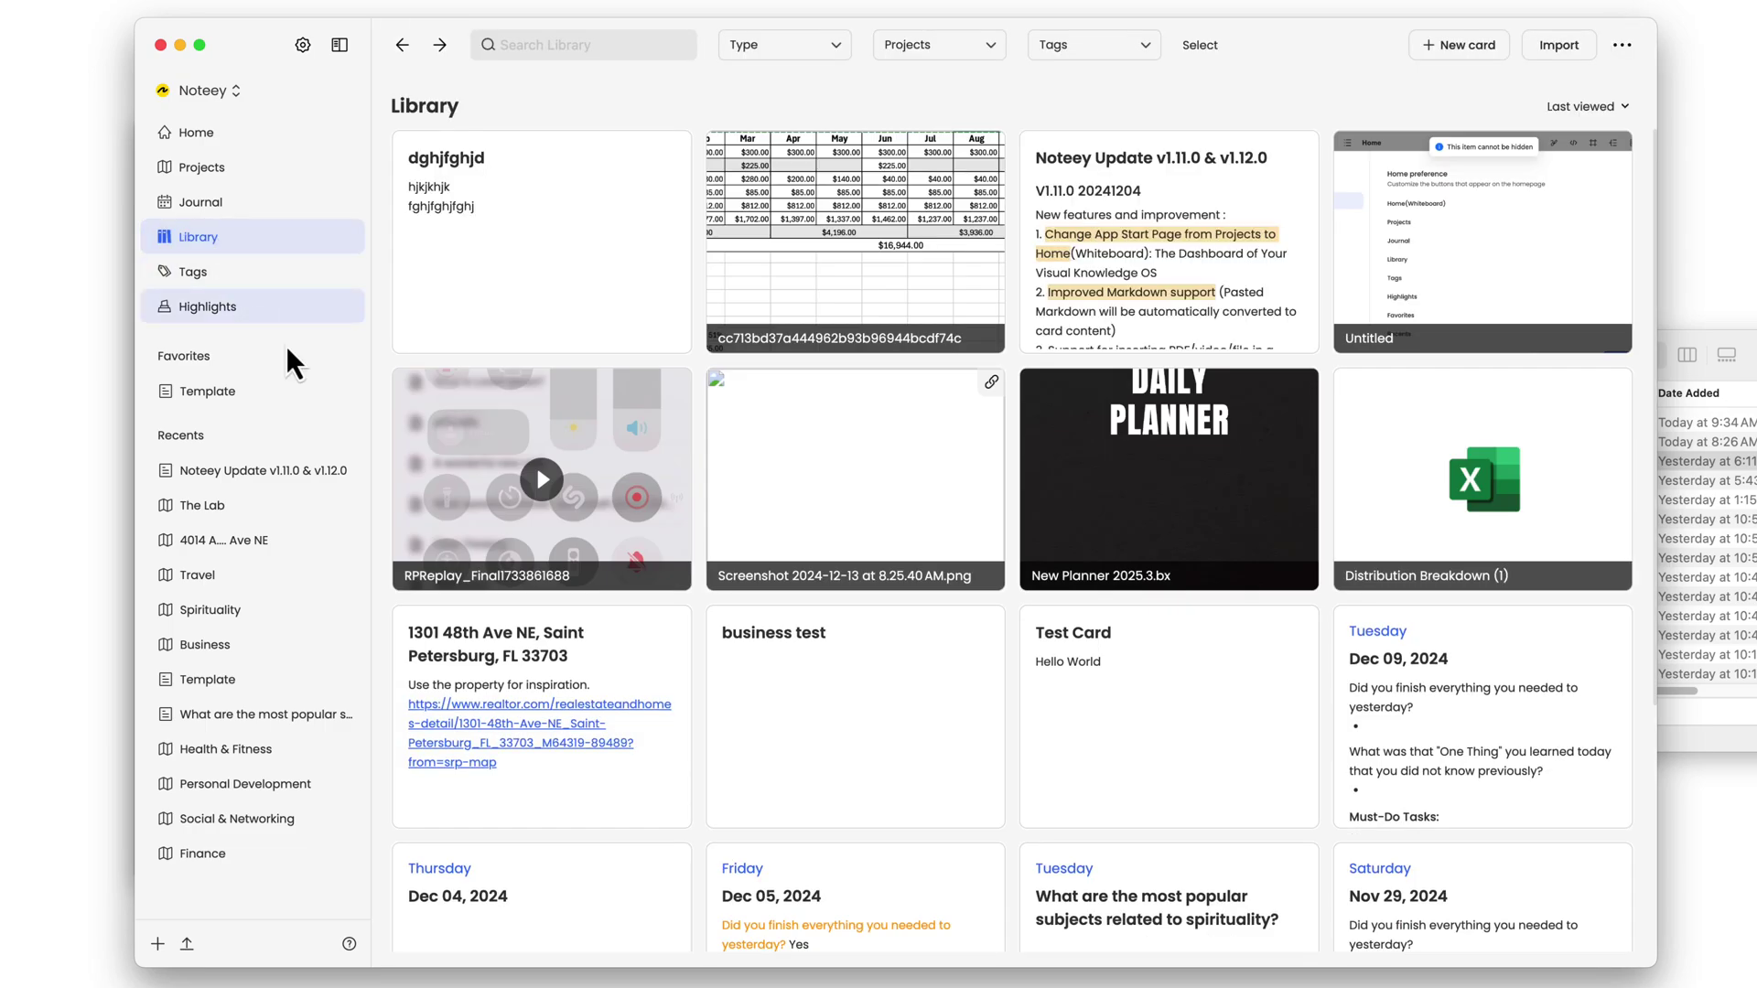
left_click(203, 505)
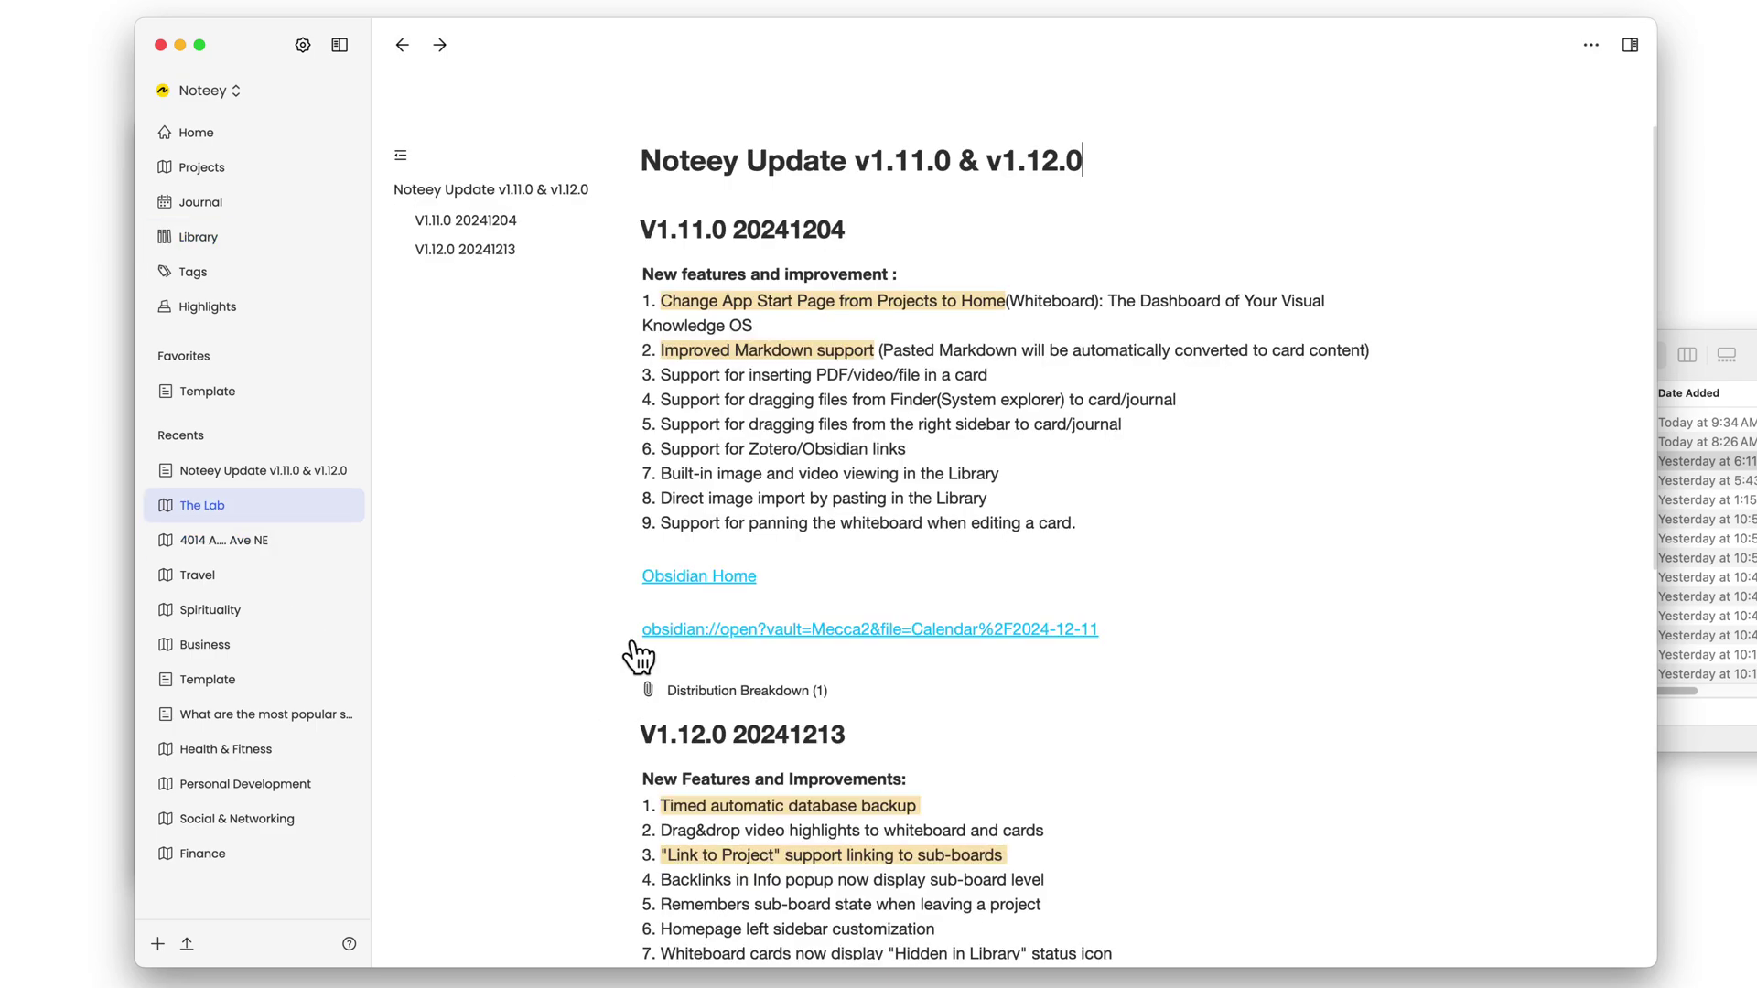
left_click(199, 237)
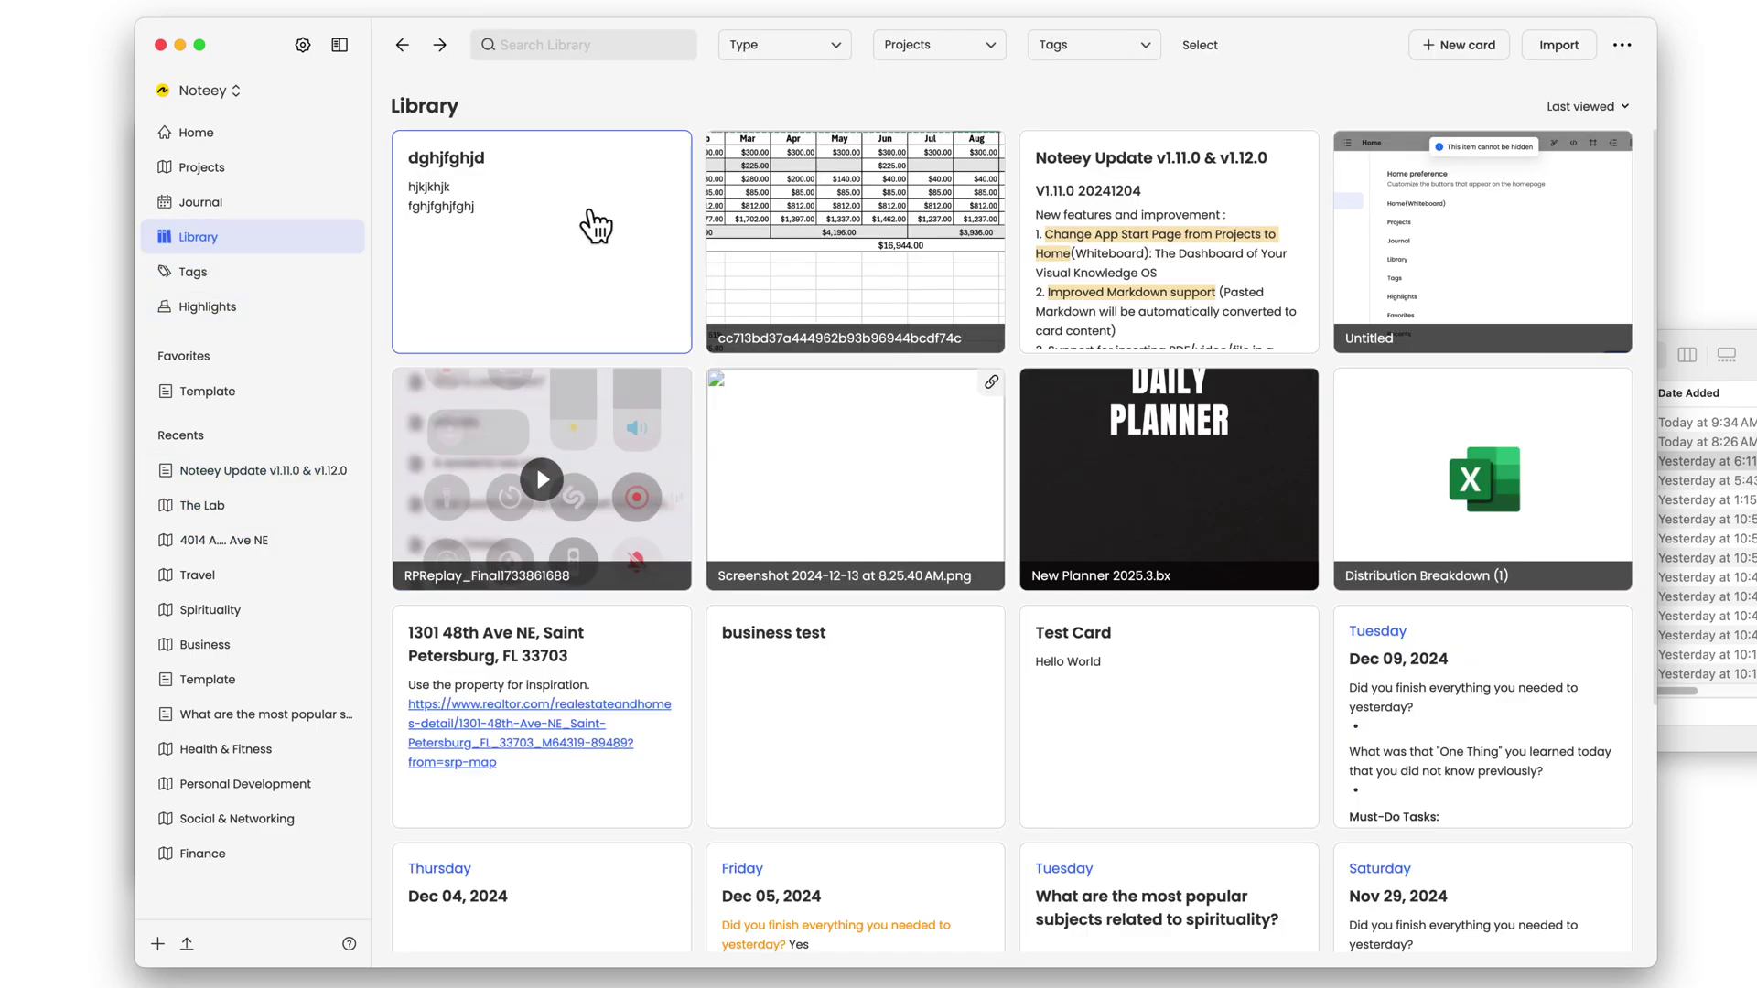
right_click(647, 166)
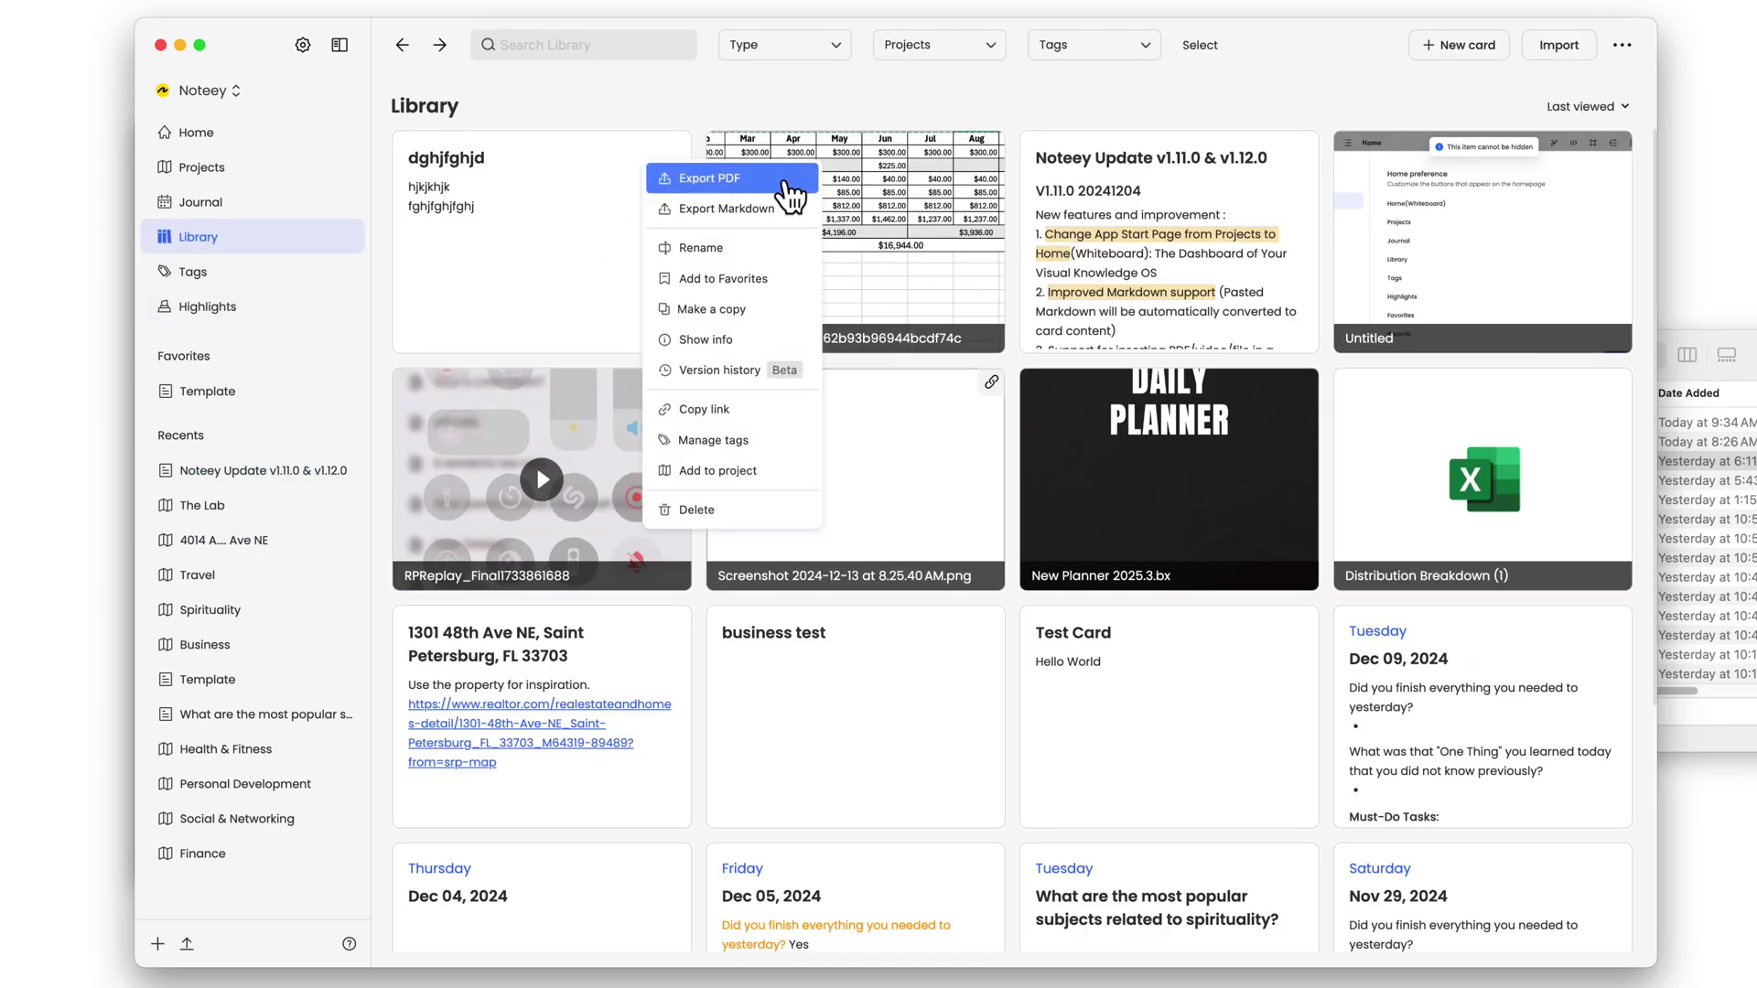
left_click(728, 280)
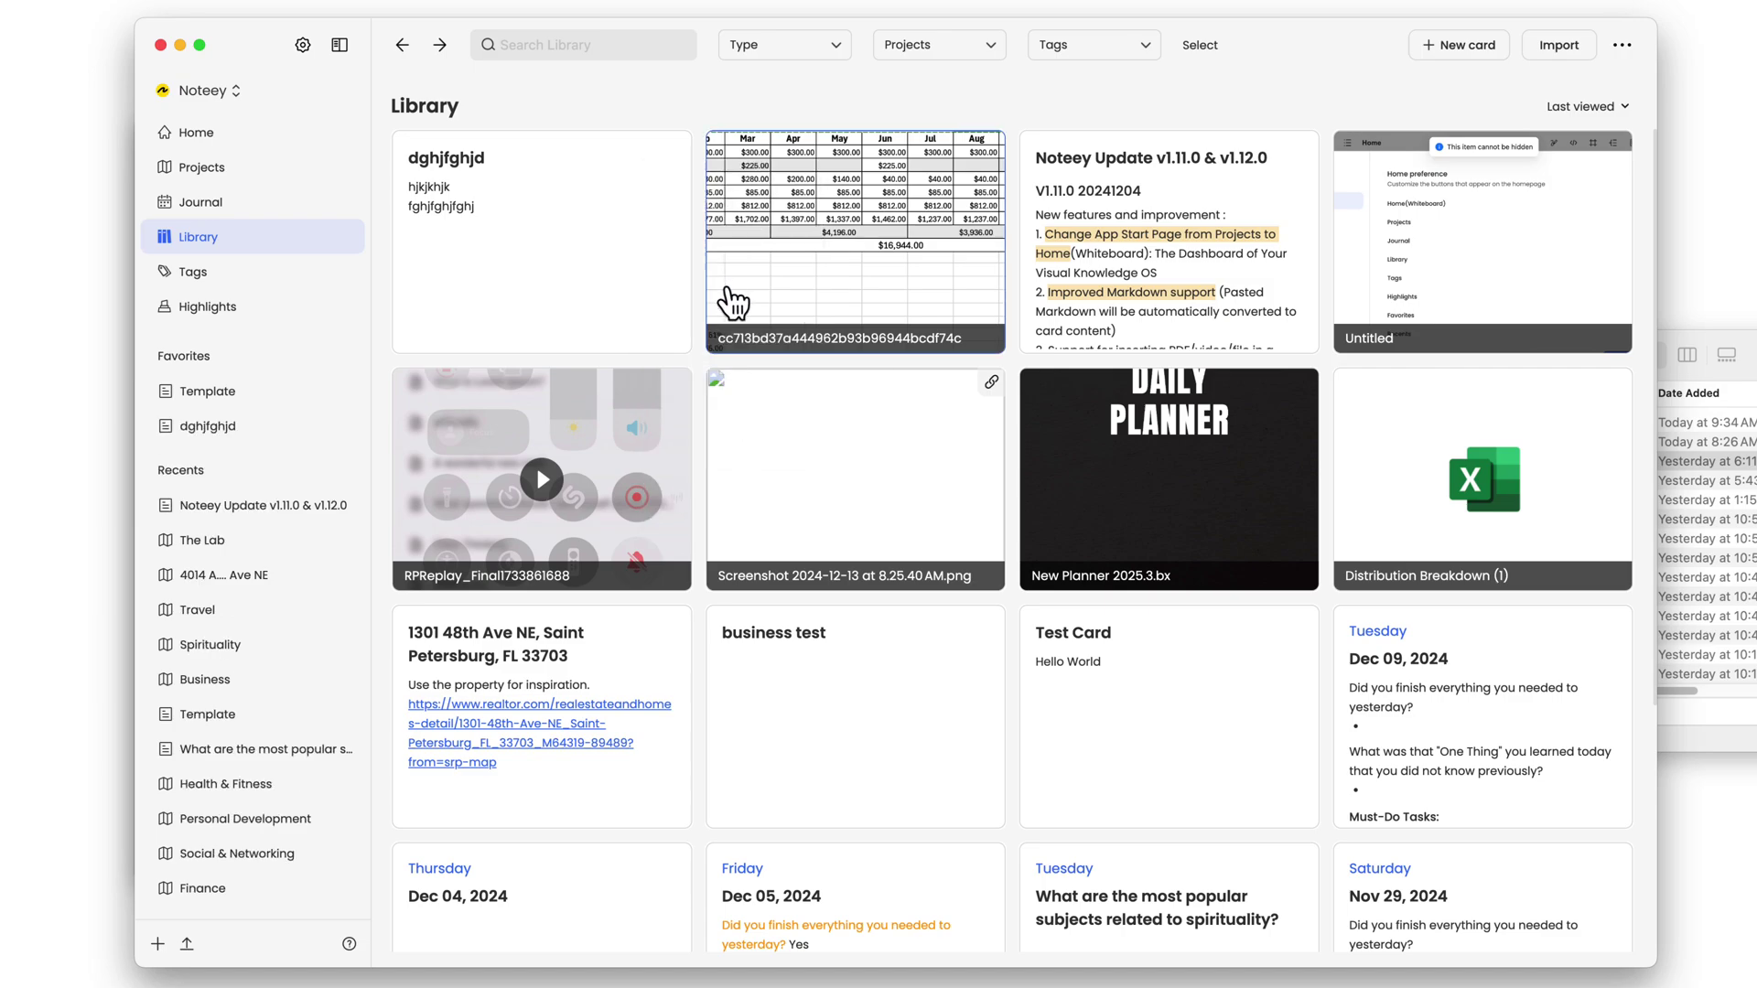
- Add the Noteey Update v1.11.0 & v1.12.0 card to Favorites and reorder Favorites so dghjfghjd sits above it
right_click(895, 179)
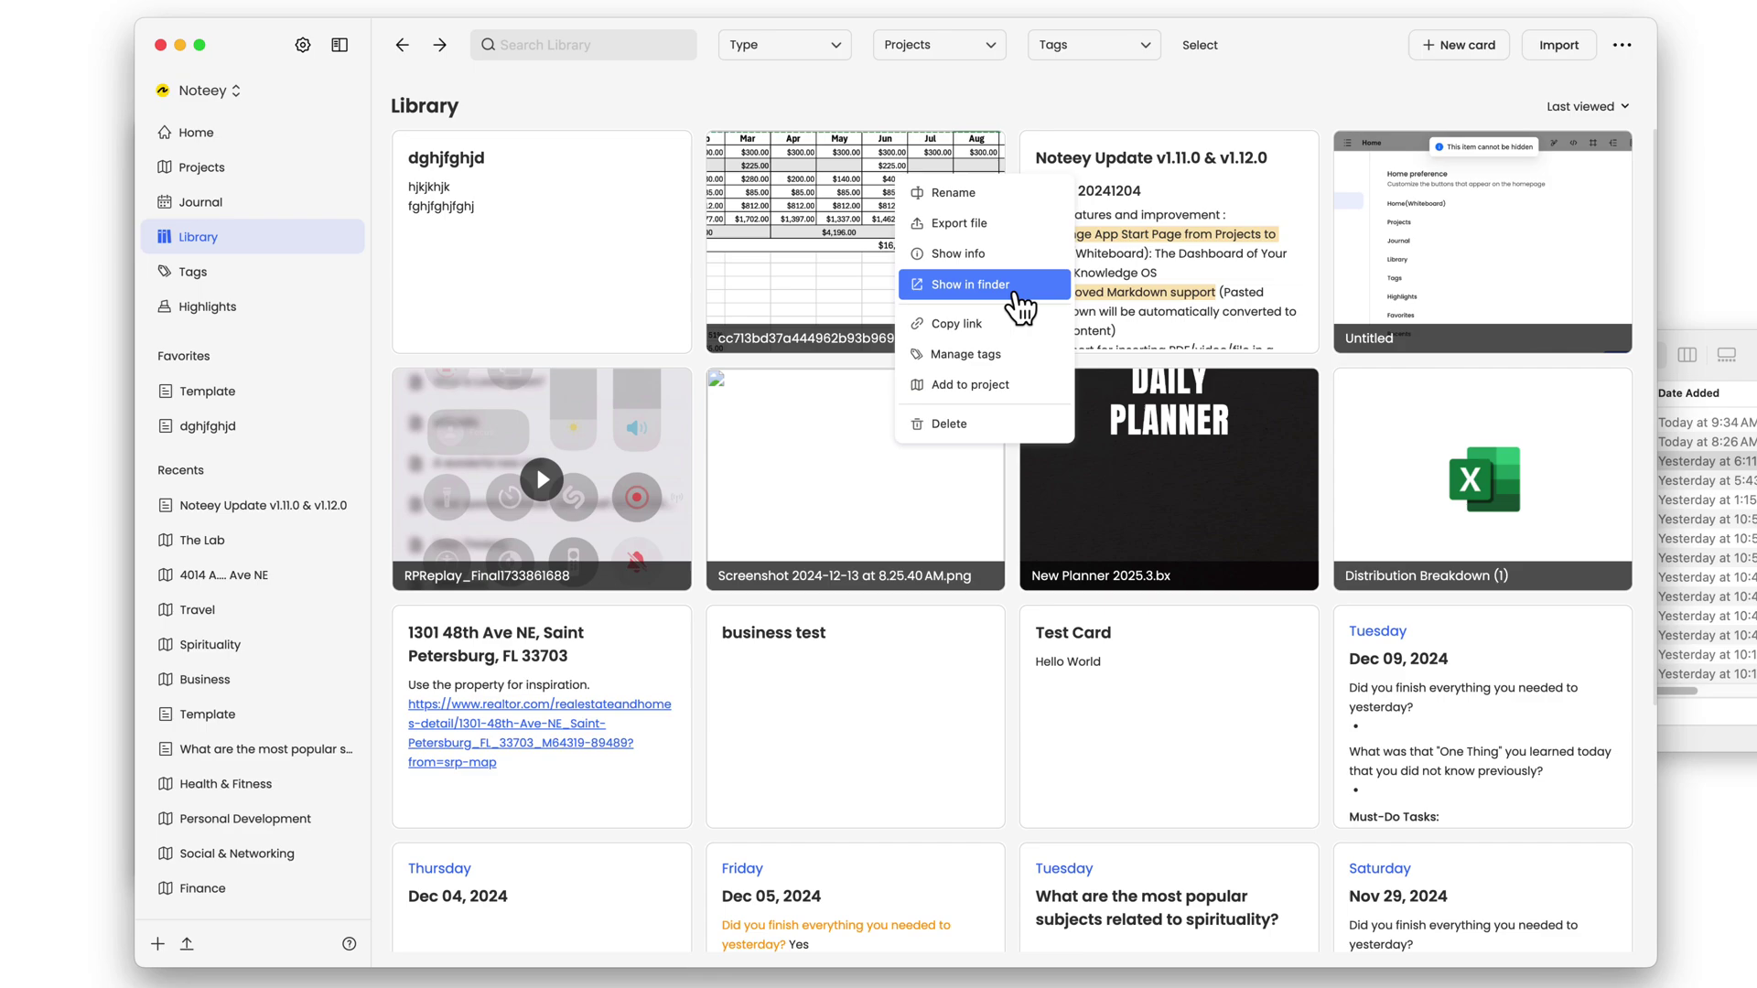
right_click(1226, 175)
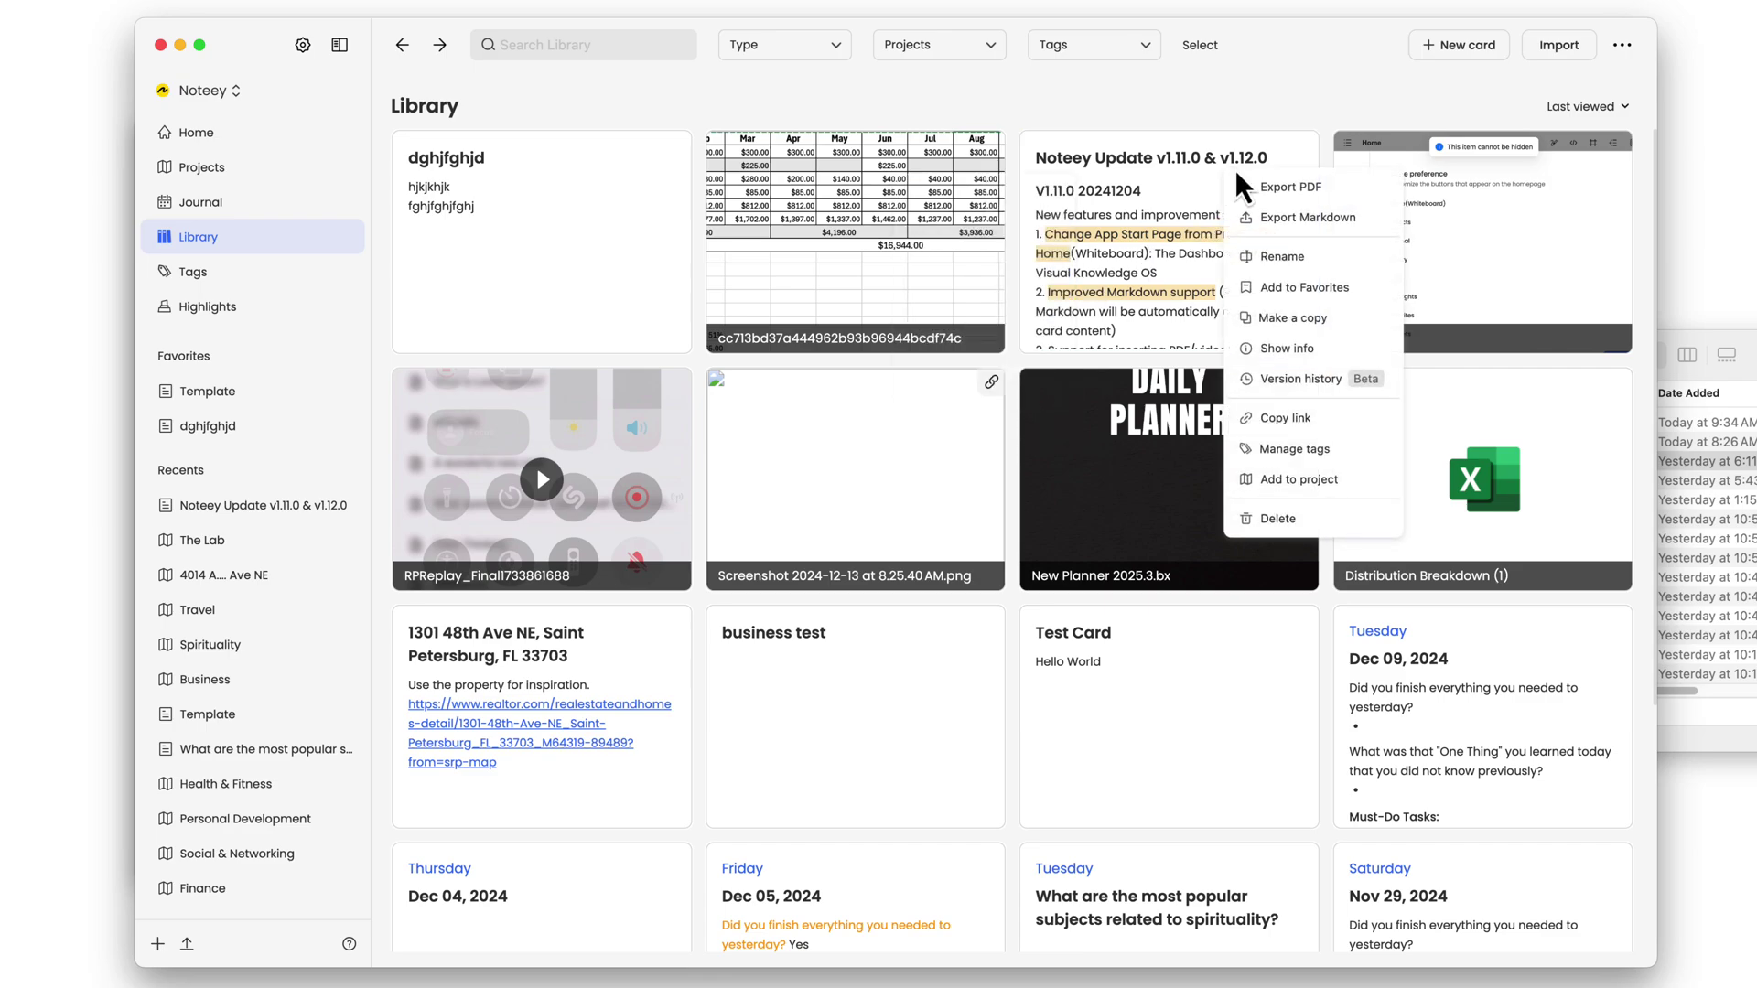
left_click(1339, 290)
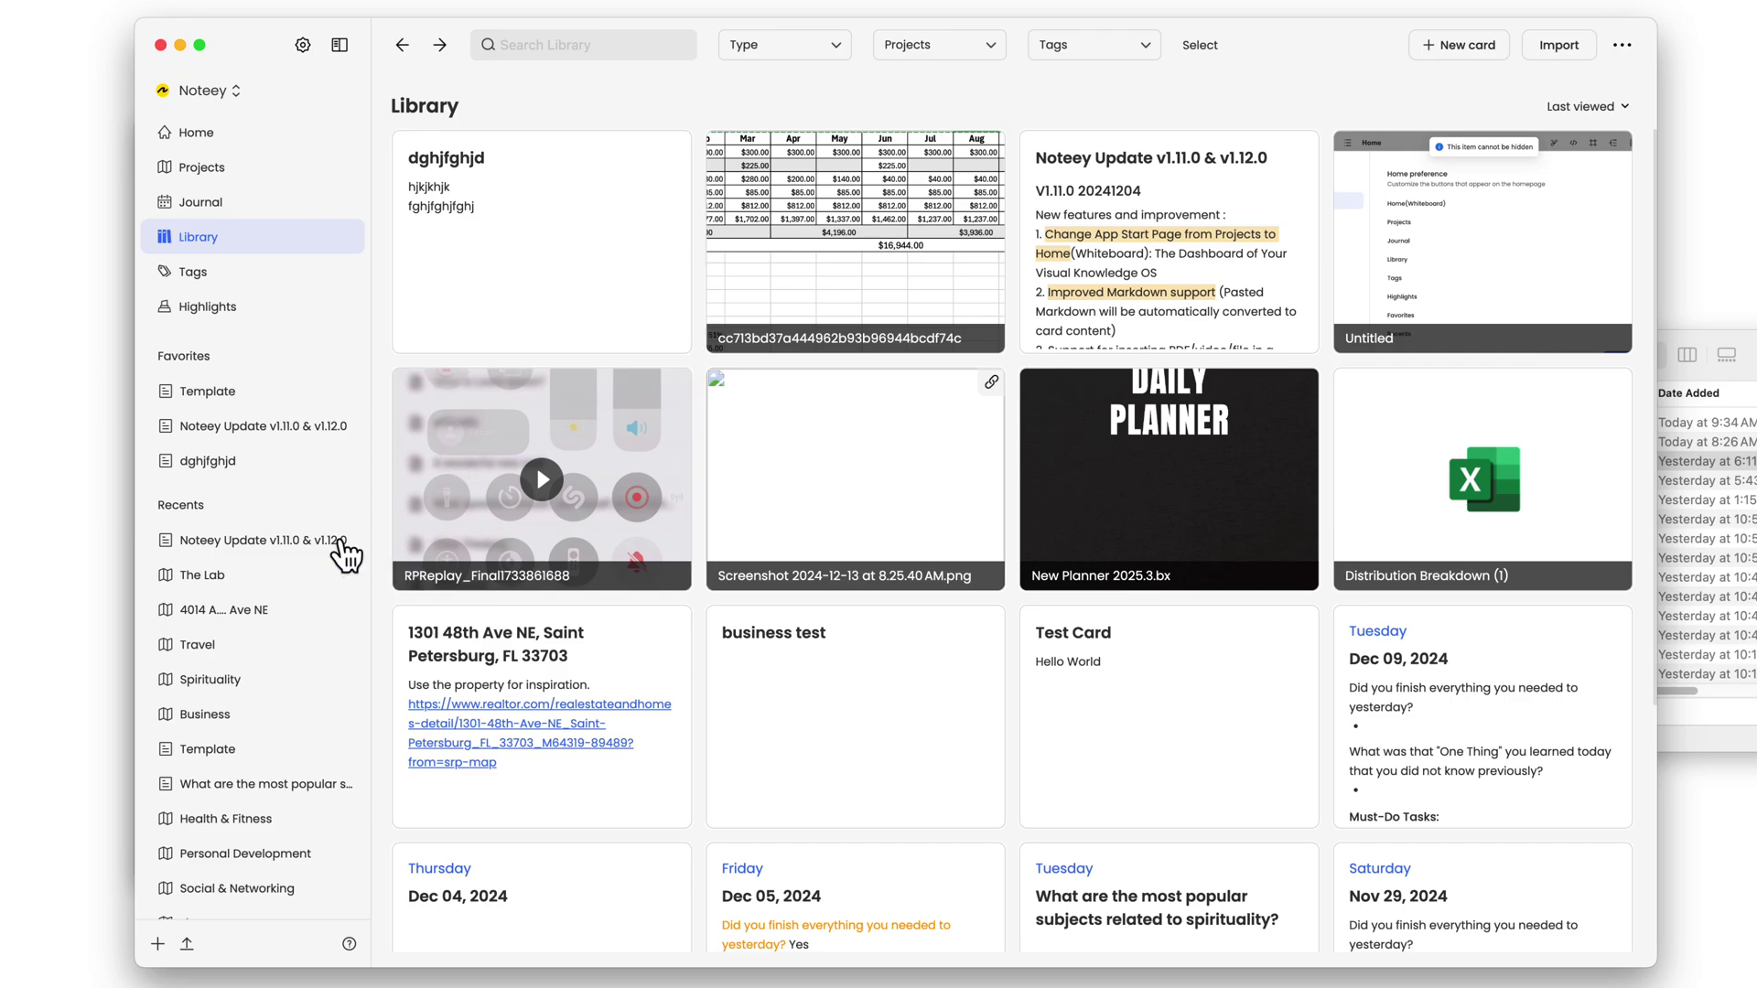
mouse_move(208, 460)
left_mouse_down()
mouse_move(182, 439)
mouse_move(212, 417)
mouse_move(220, 467)
left_mouse_up()
- Open the Noteey Update v1.11.0 & v1.12.0 note and look through its V1.12.0 feature list
left_click(222, 472)
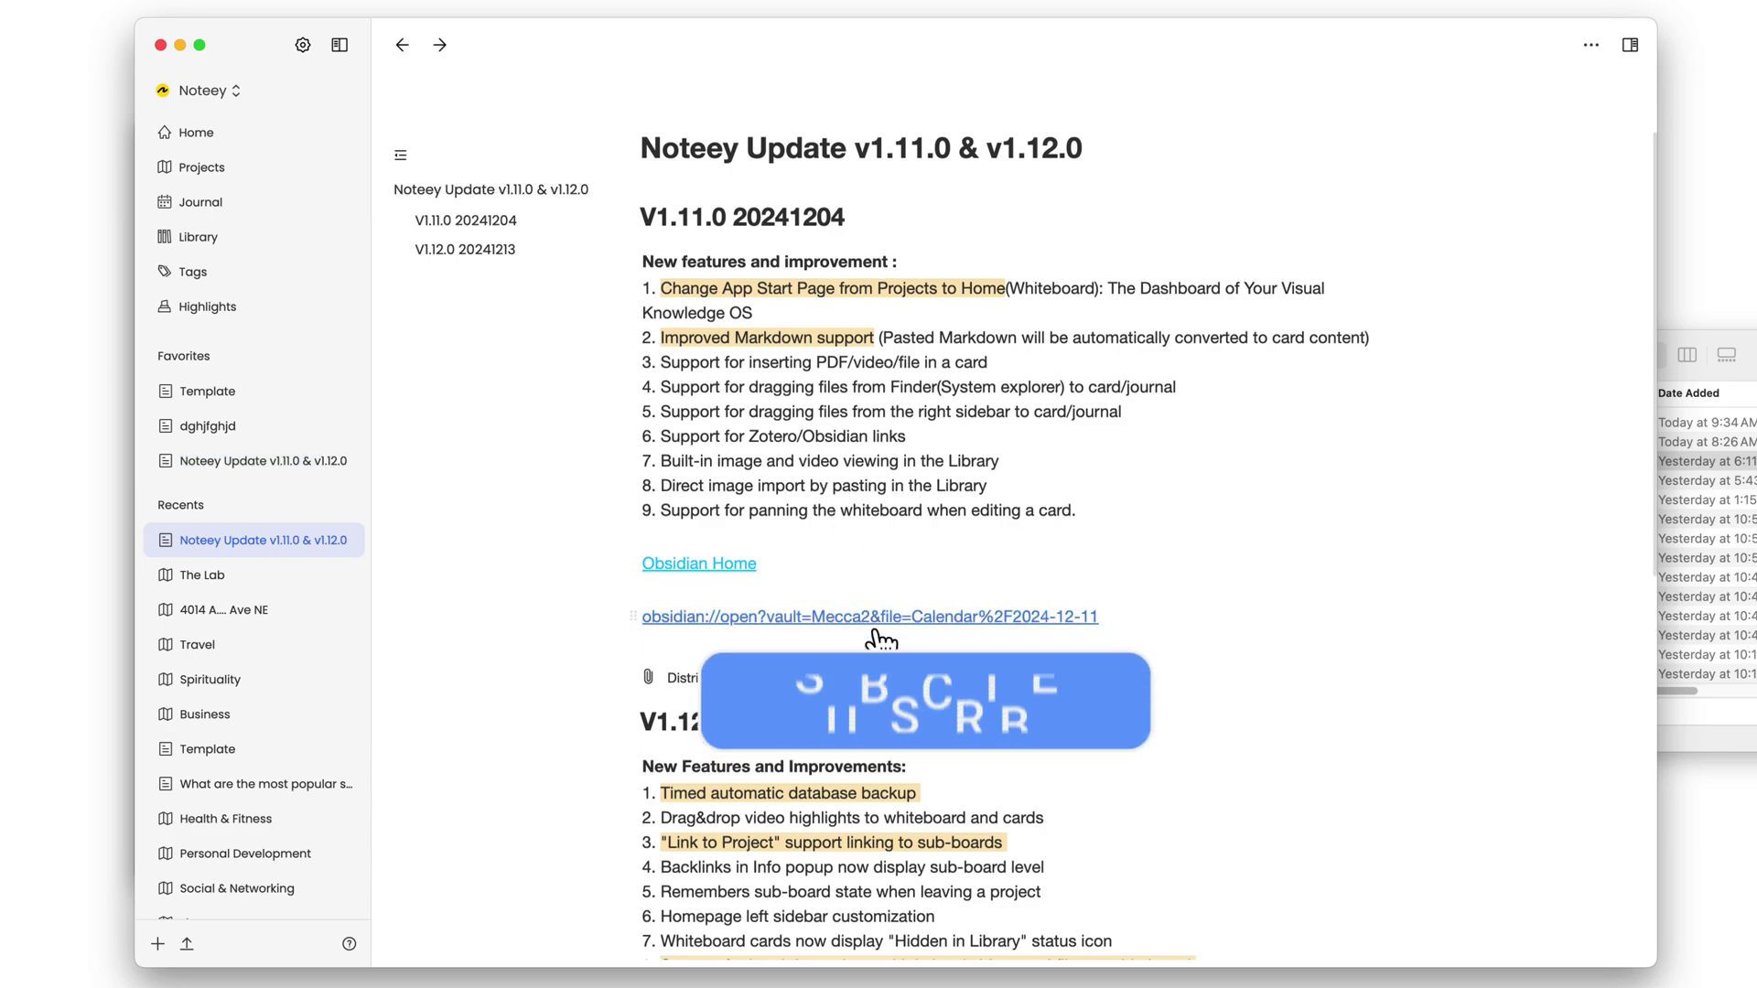
scroll(876, 625, "down", 5)
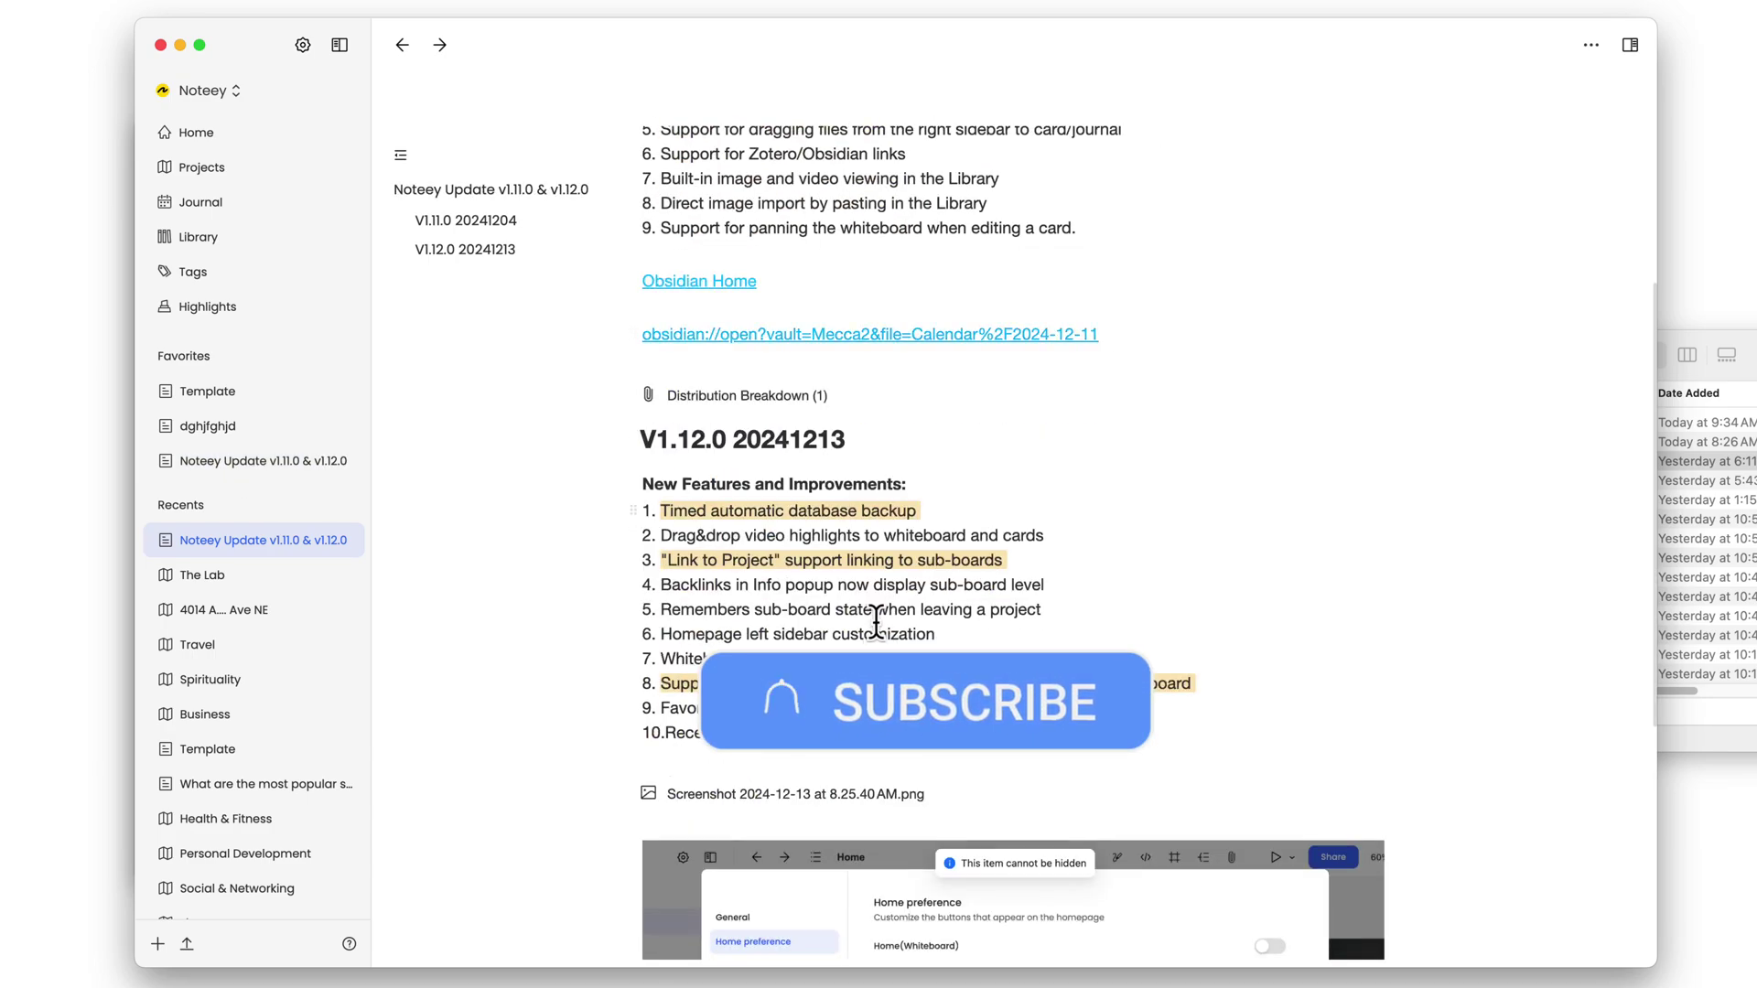
scroll(876, 624, "down", 3)
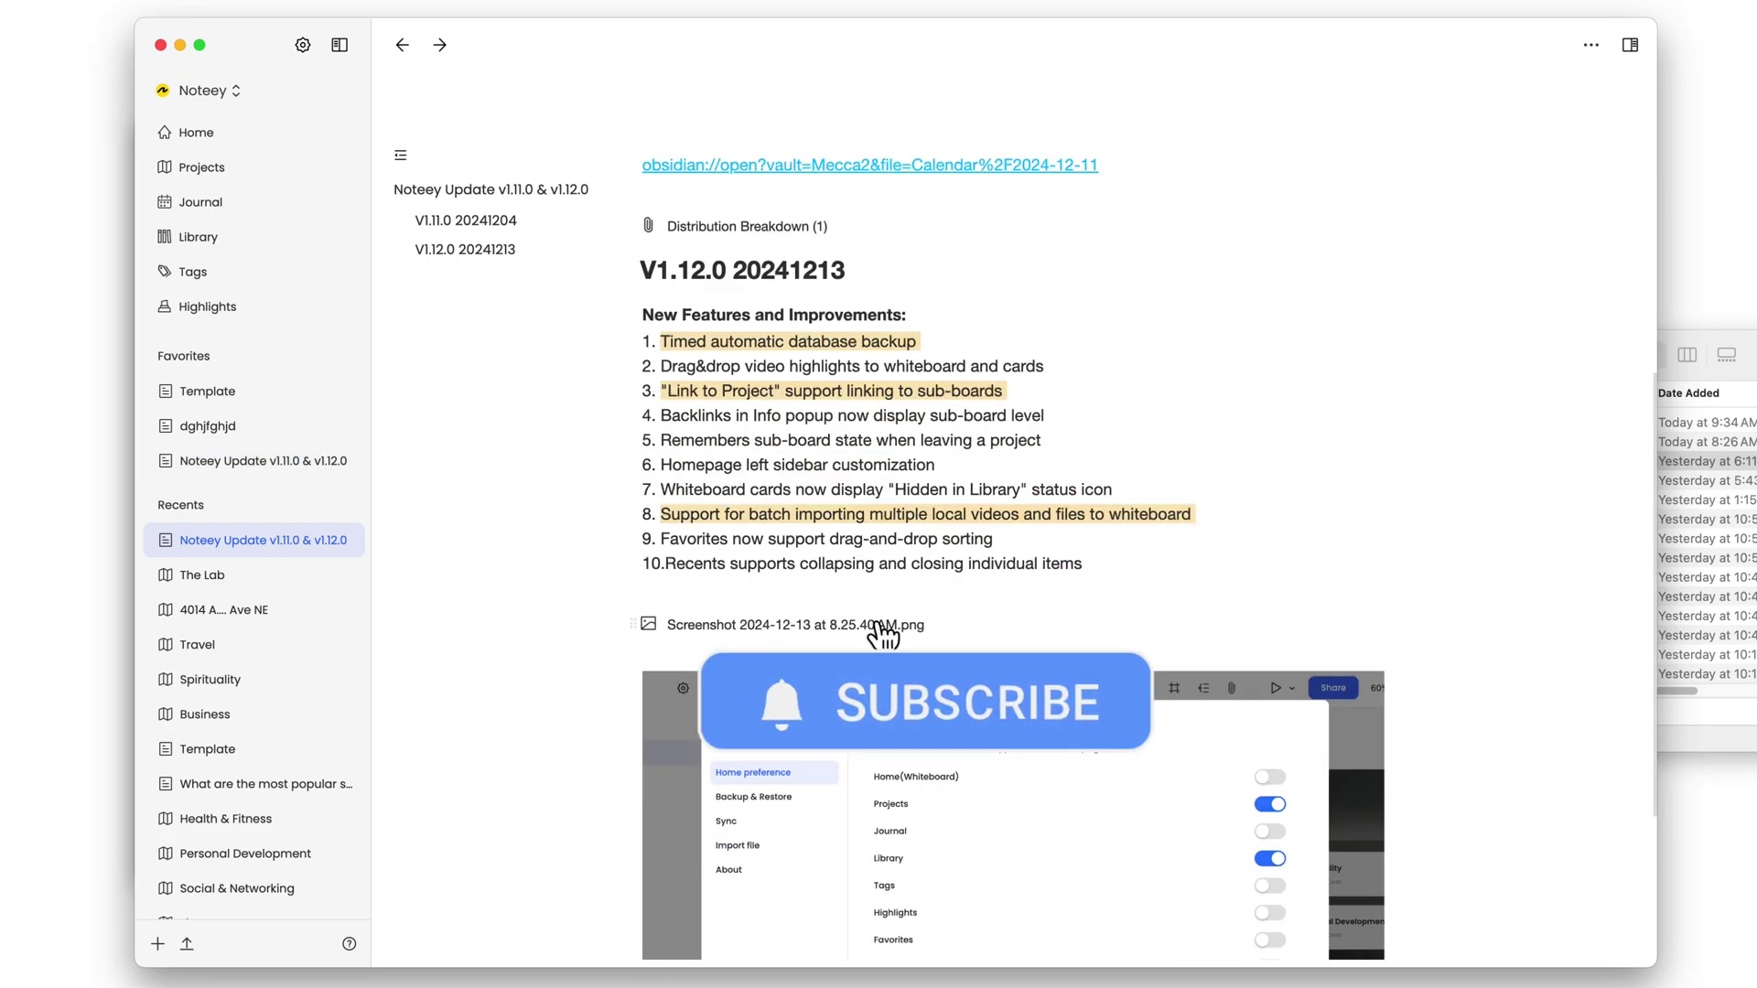